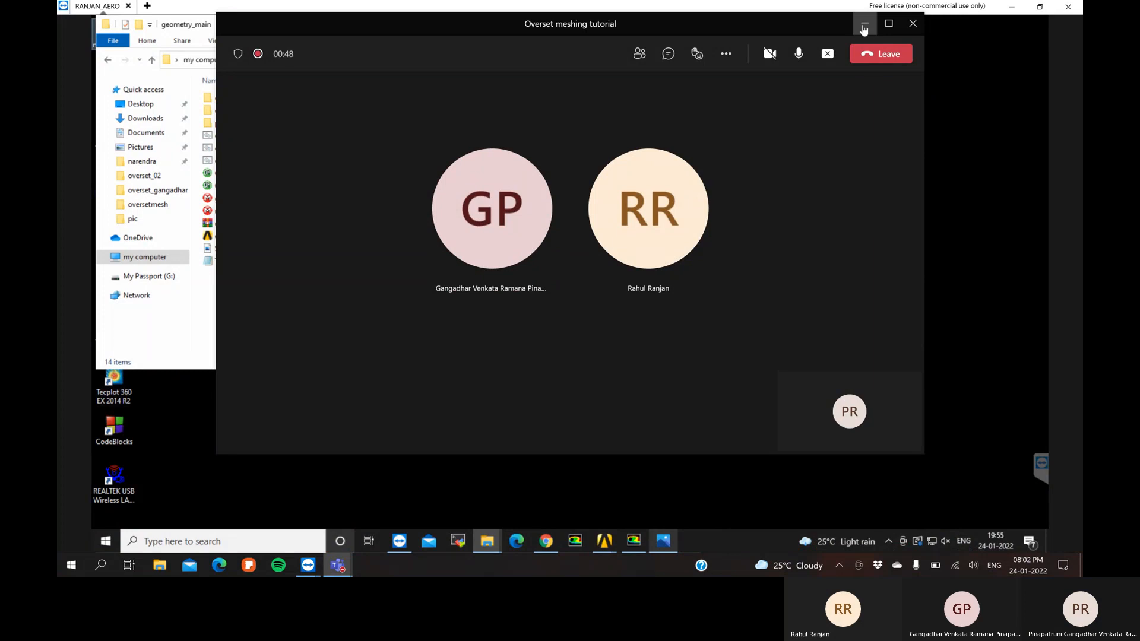
Minimize the meeting window and switch to the overset_03 project in ANSYS Workbench
left_click(864, 27)
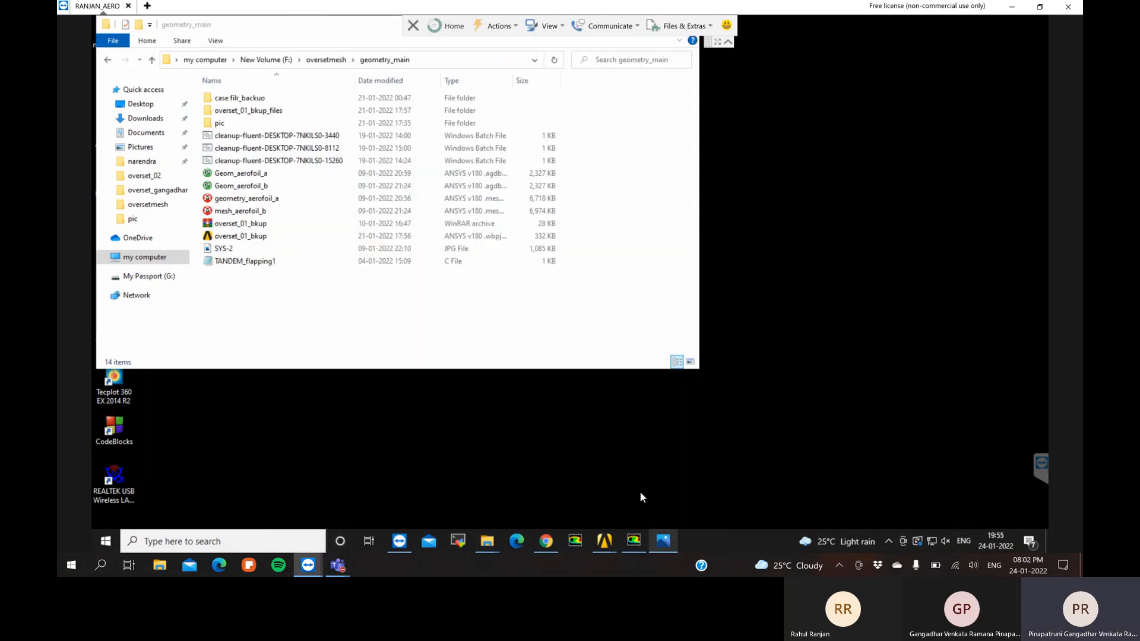
mouse_move(604, 540)
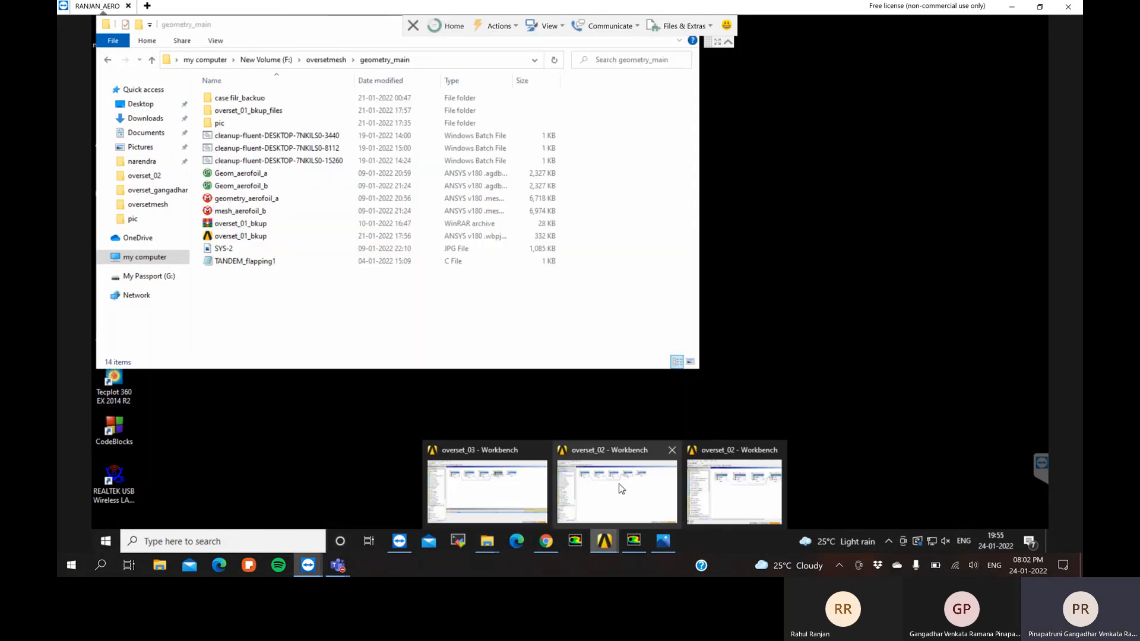
mouse_move(620, 488)
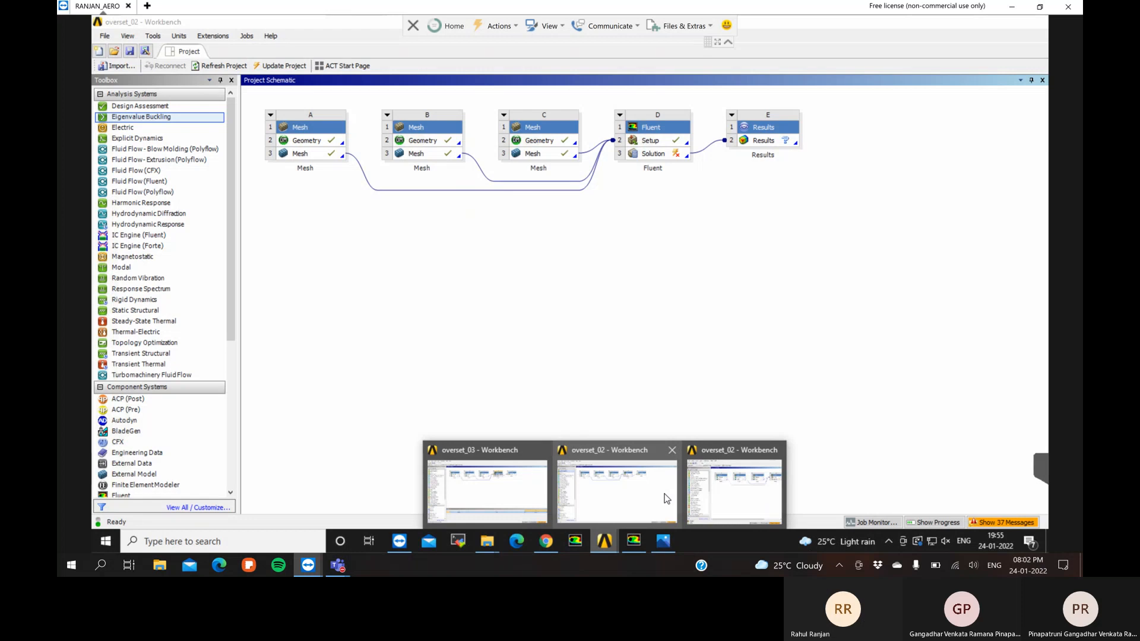
mouse_move(530, 501)
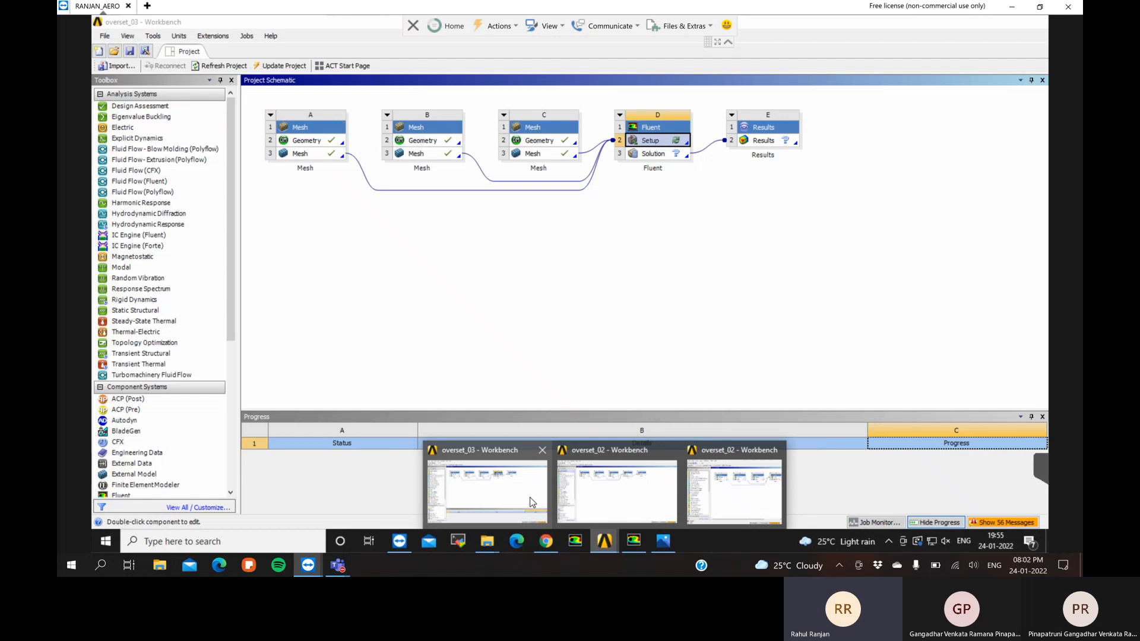
left_click(501, 496)
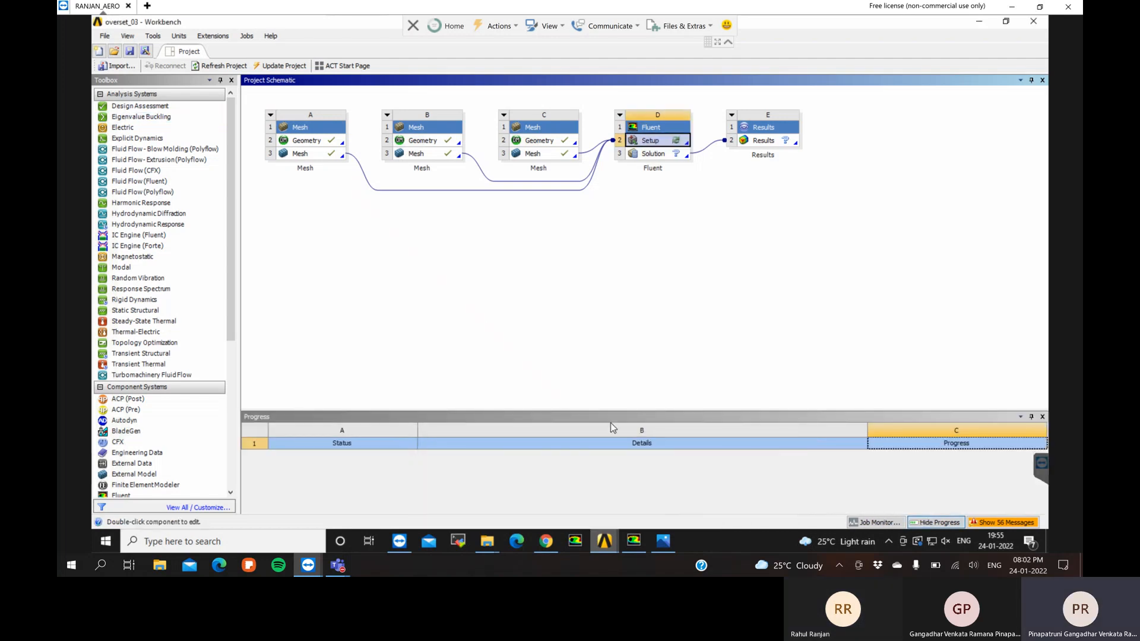
Try to open the Setup cell of the Fluent system for editing
left_click(525, 145)
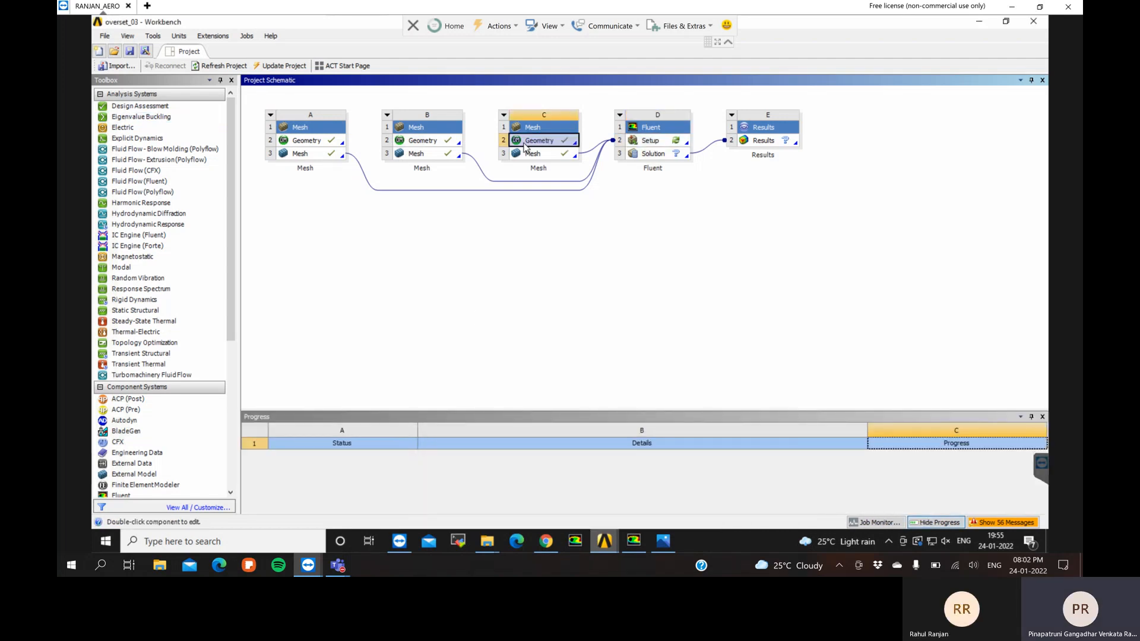
left_click(635, 142)
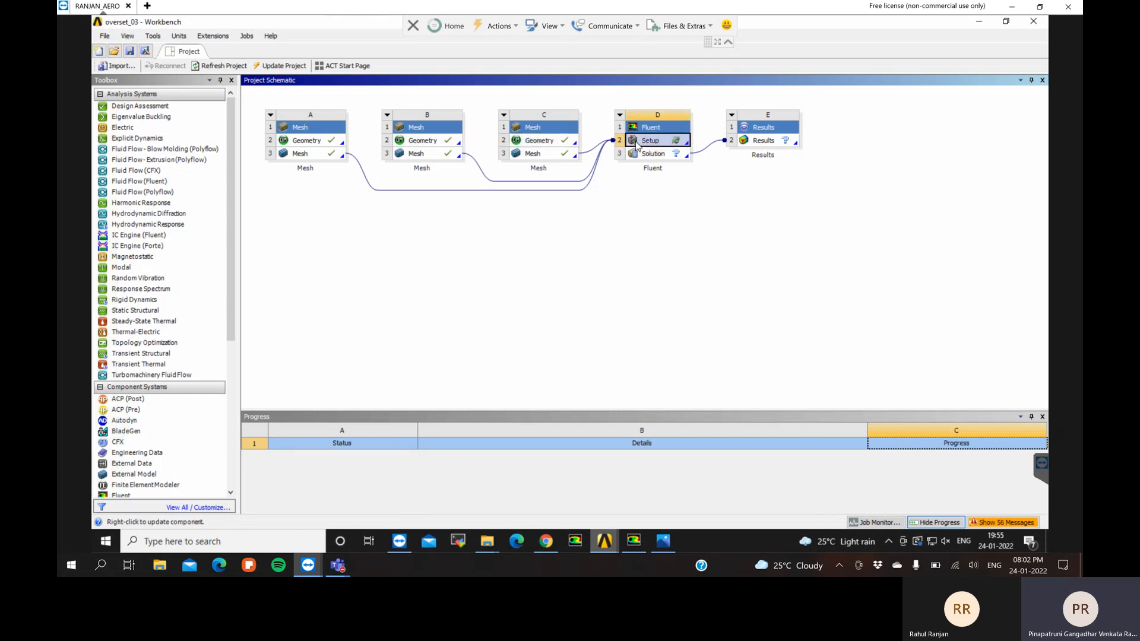
right_click(636, 144)
left_click(652, 149)
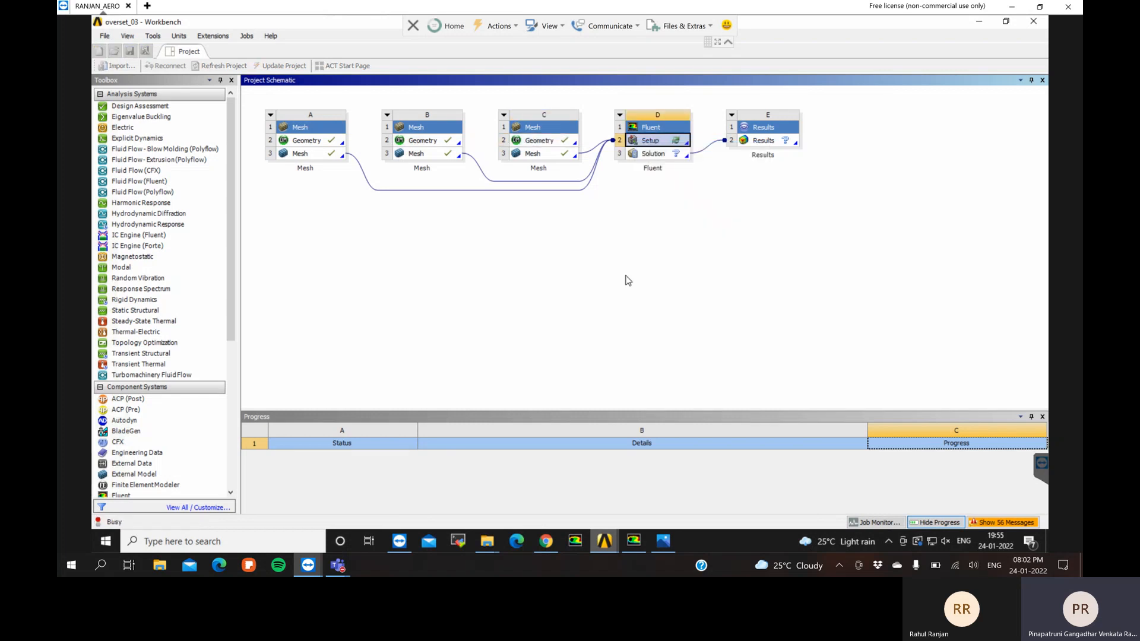
left_click(648, 274)
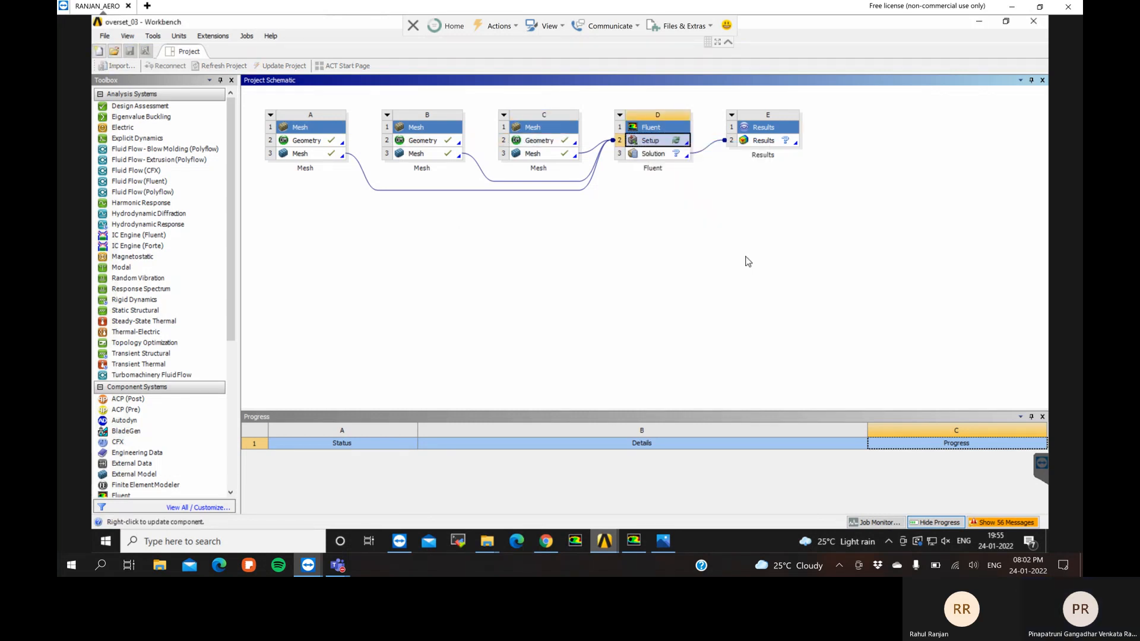
Try to refresh the whole Fluent system in the project schematic
left_click(634, 129)
right_click(634, 129)
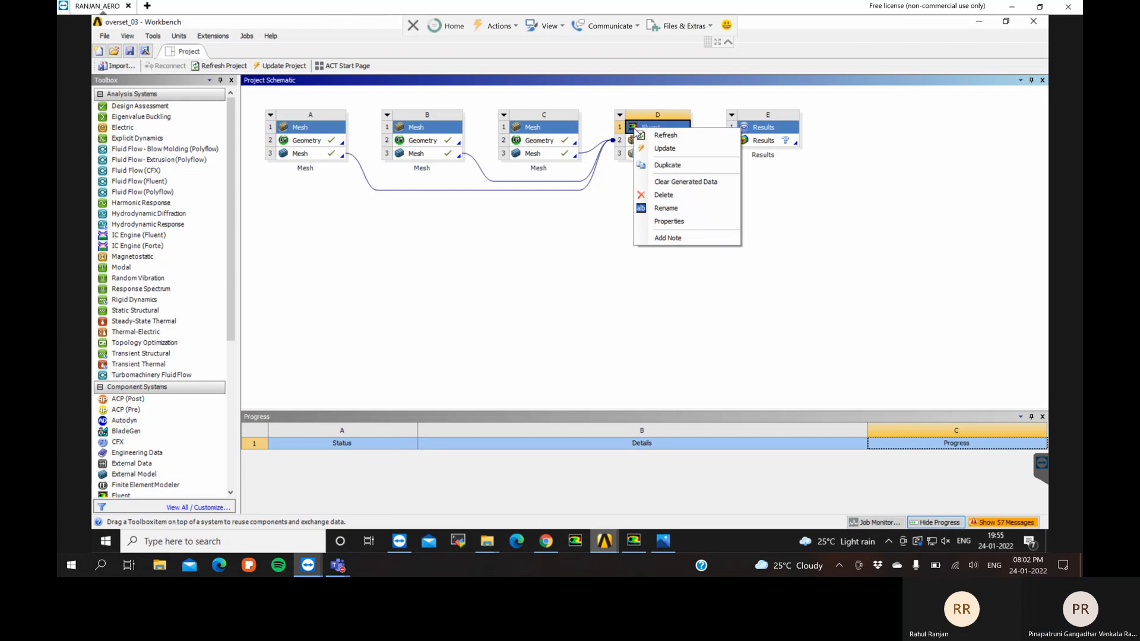
left_click(654, 138)
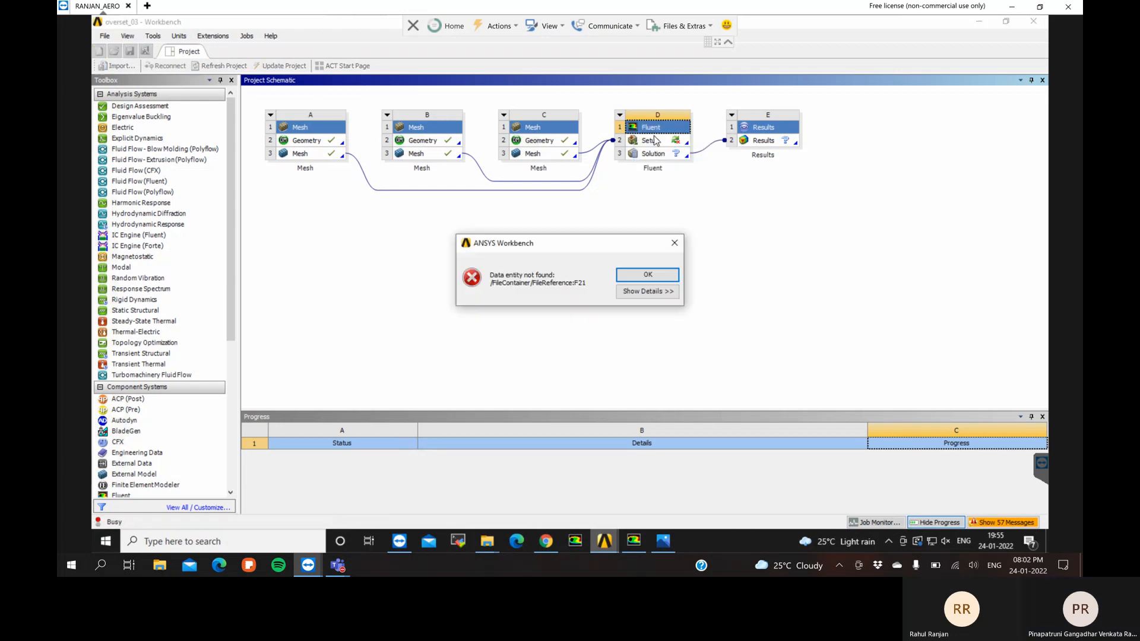
left_click(644, 274)
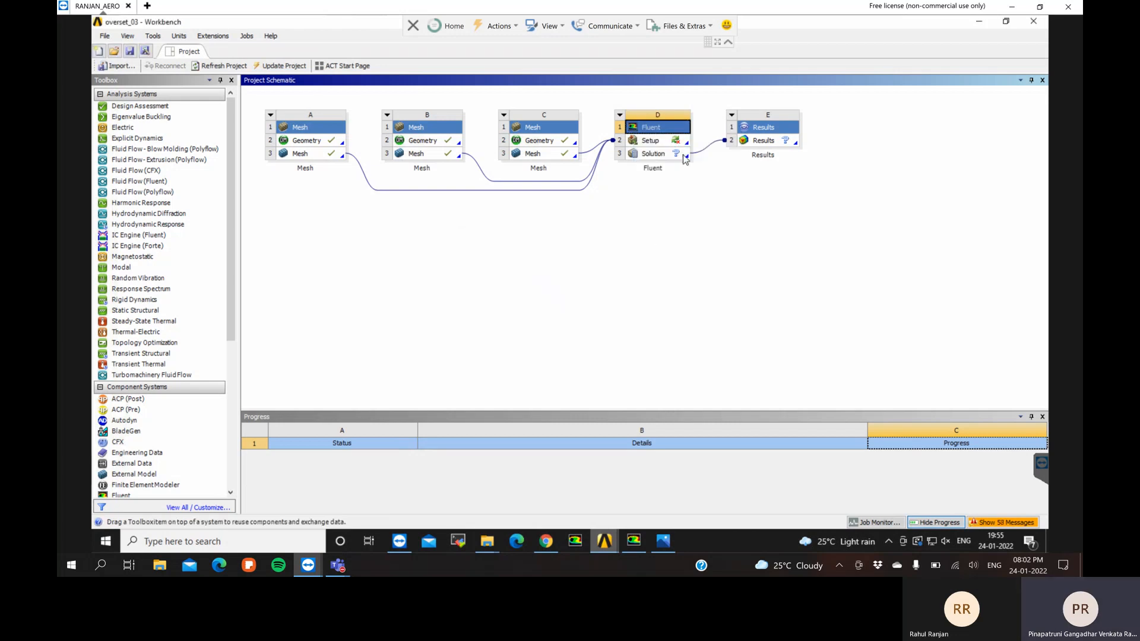
Delete the Fluent system from the overset_03 project schematic and confirm the deletion
right_click(639, 145)
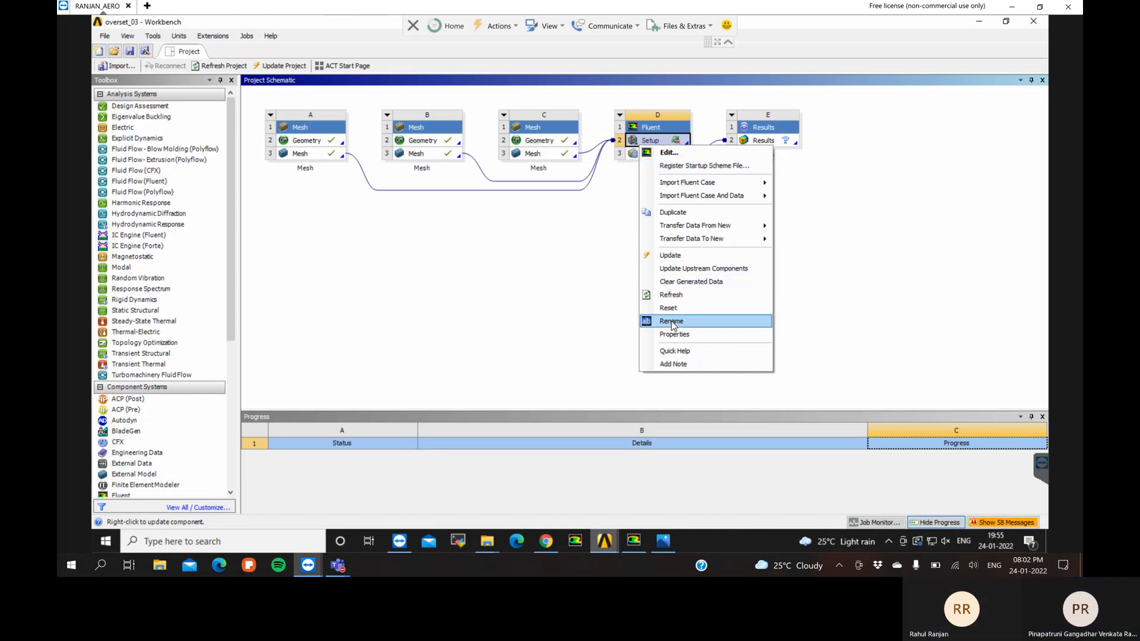
left_click(634, 146)
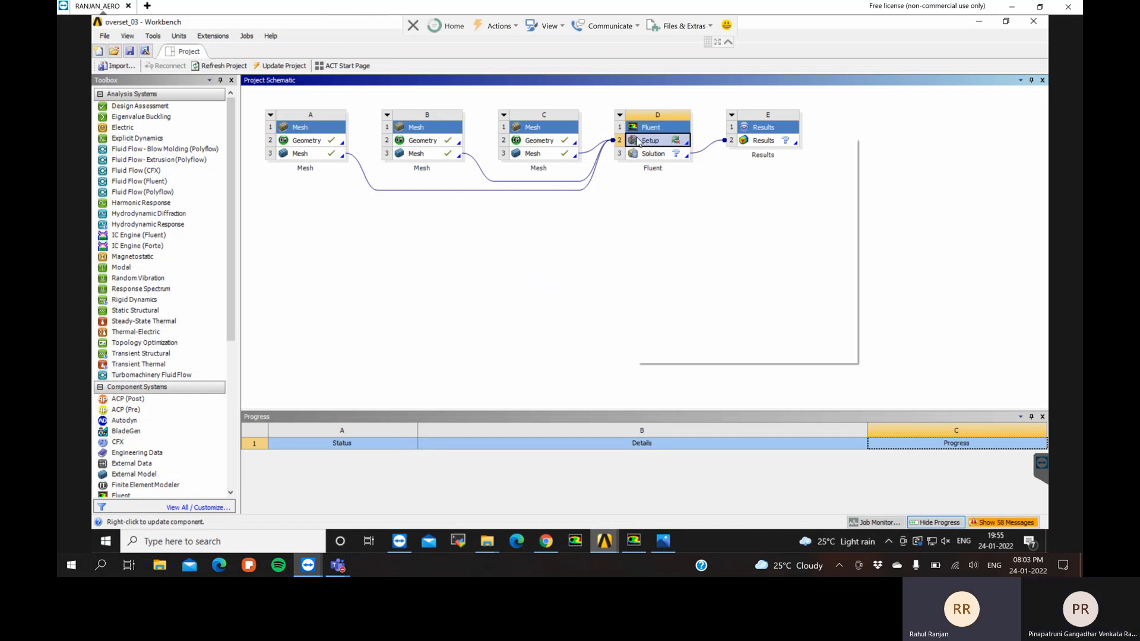
right_click(643, 143)
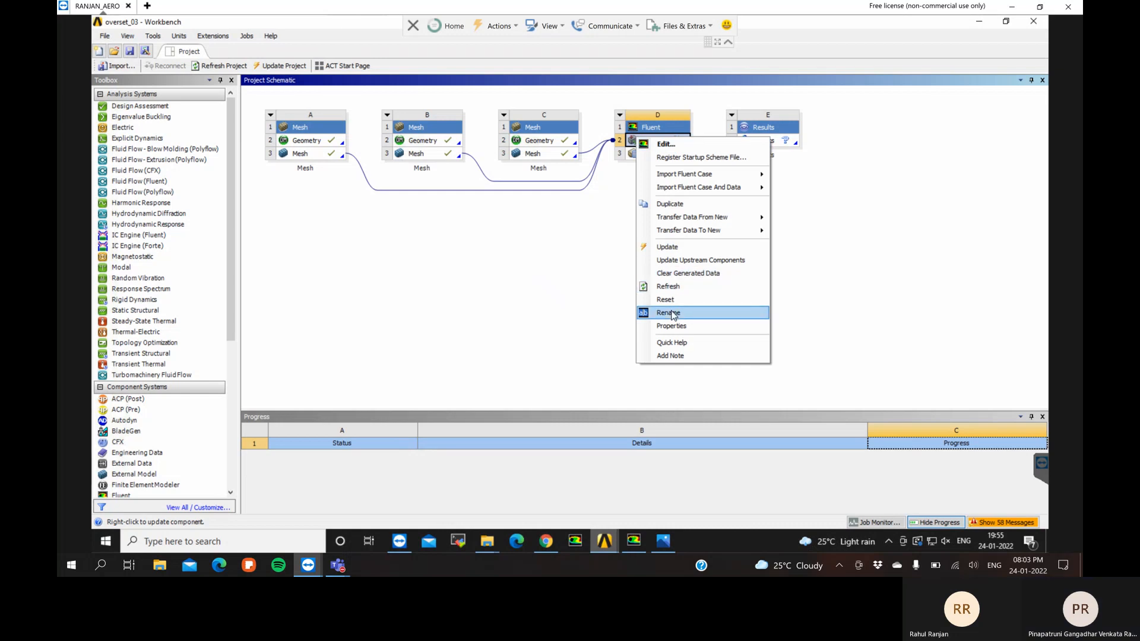
left_click(621, 118)
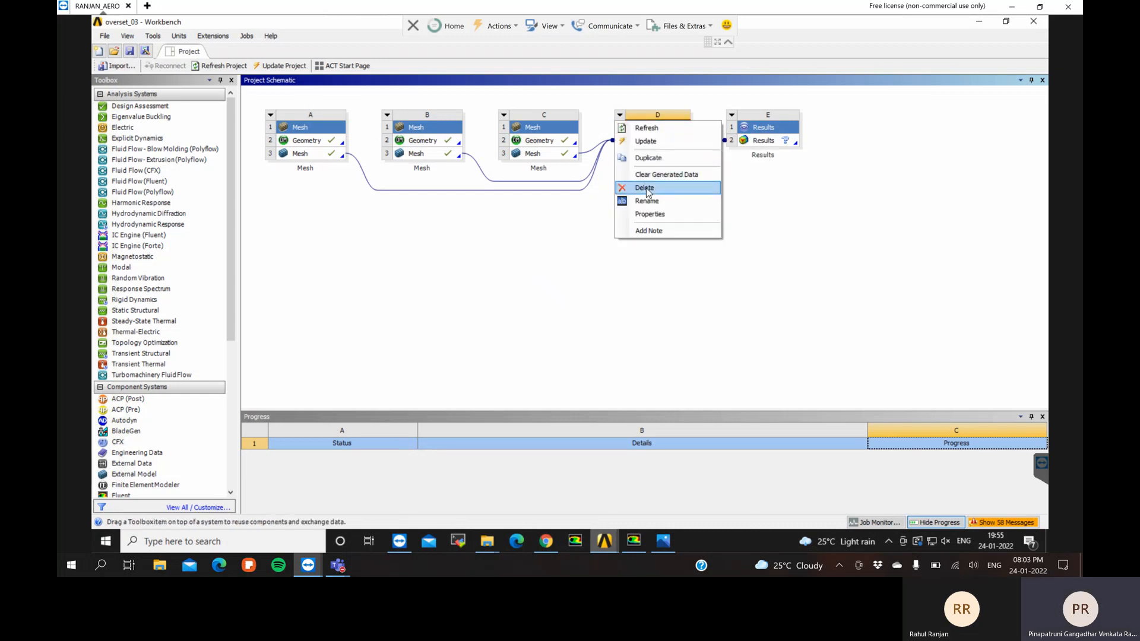
left_click(647, 188)
left_click(571, 298)
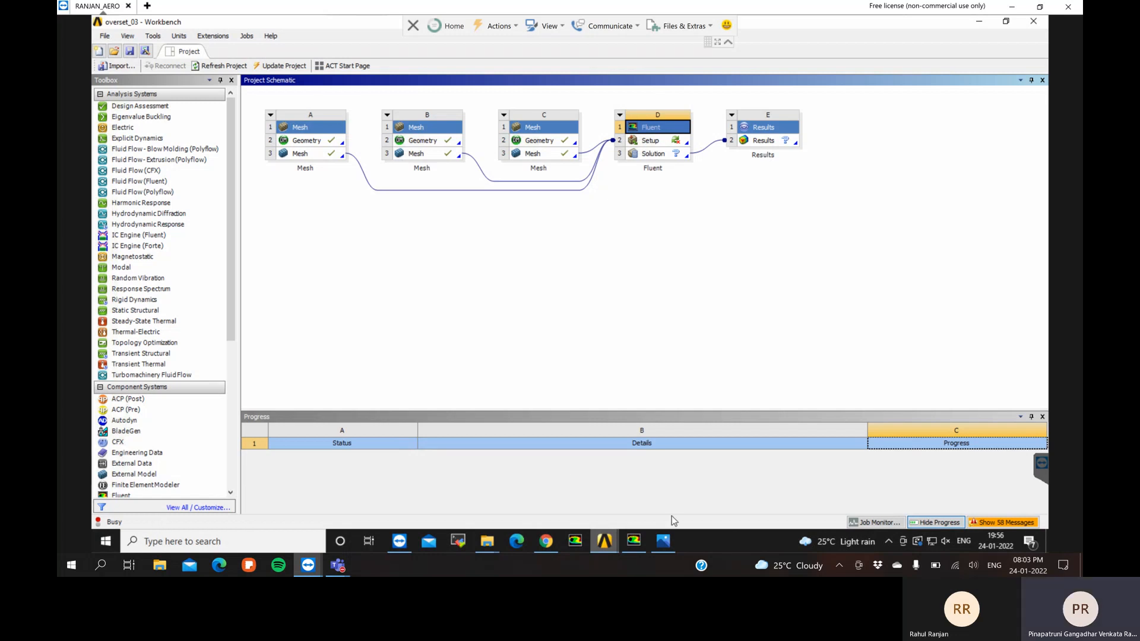
Switch to the running Fluent session and quit it, confirming the exit
left_click(635, 538)
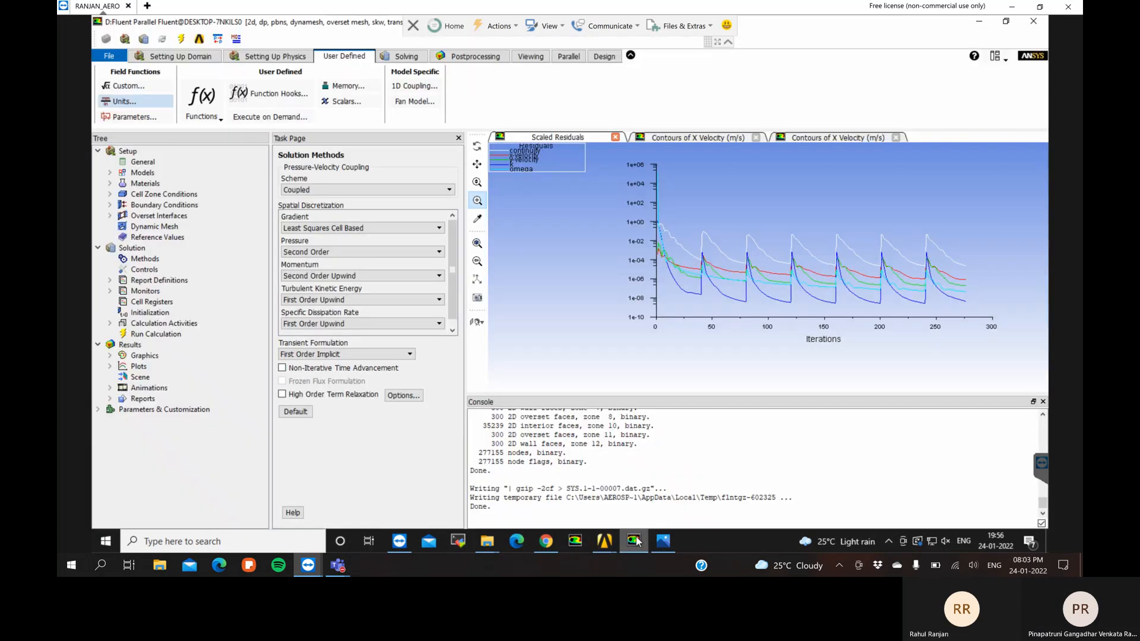
left_click(1041, 25)
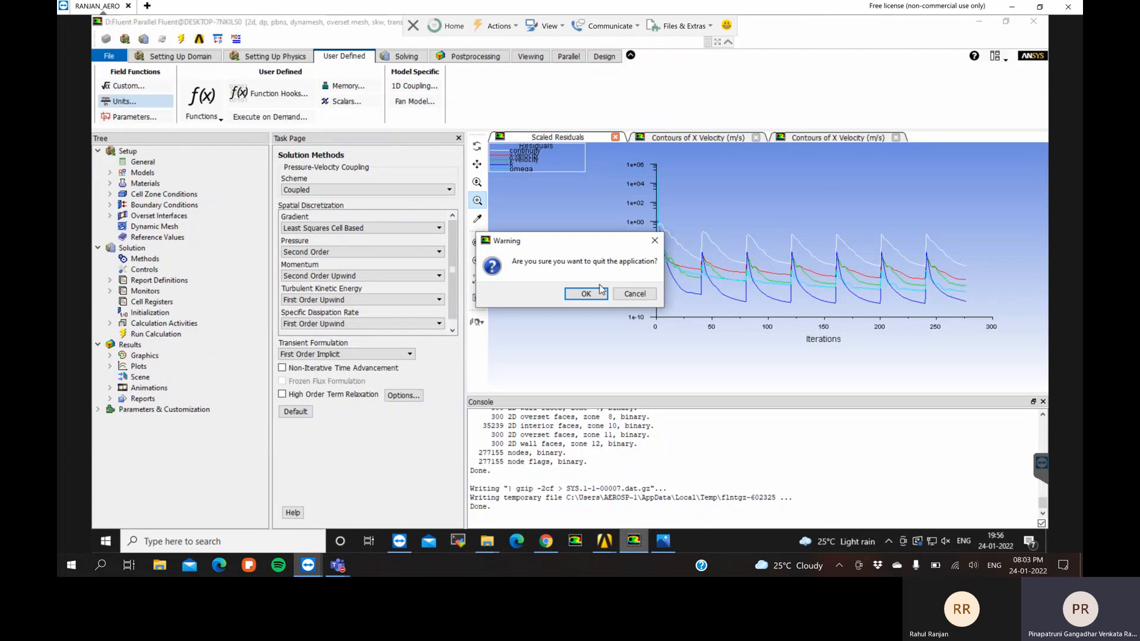
left_click(593, 295)
left_click(401, 348)
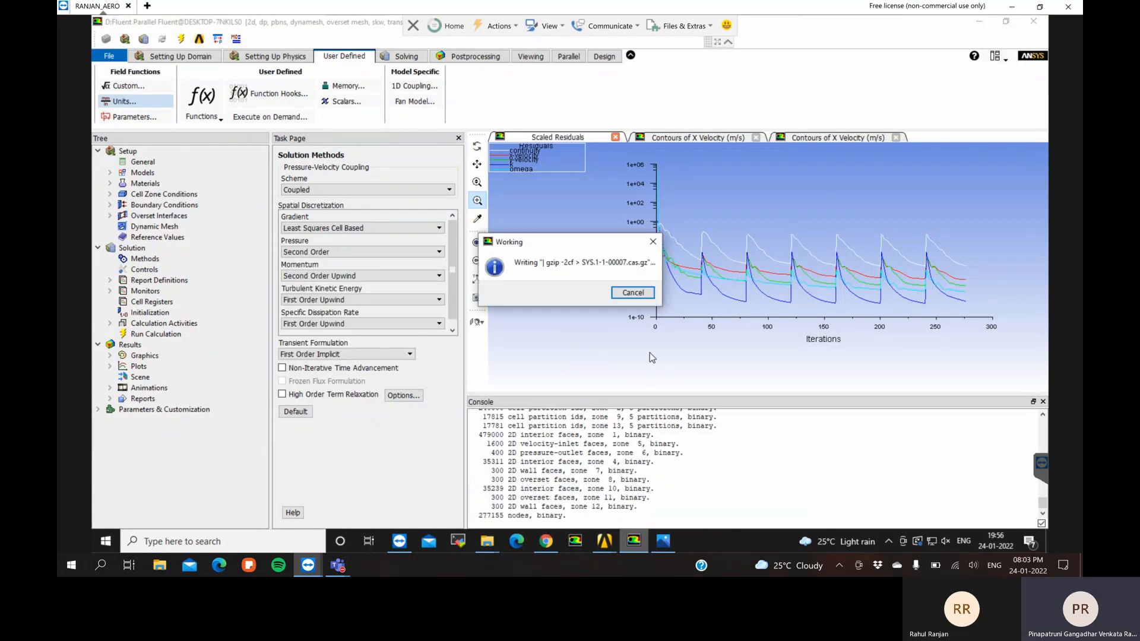
Try to close the maximized overset_02 Workbench project with its changes saved
mouse_move(604, 543)
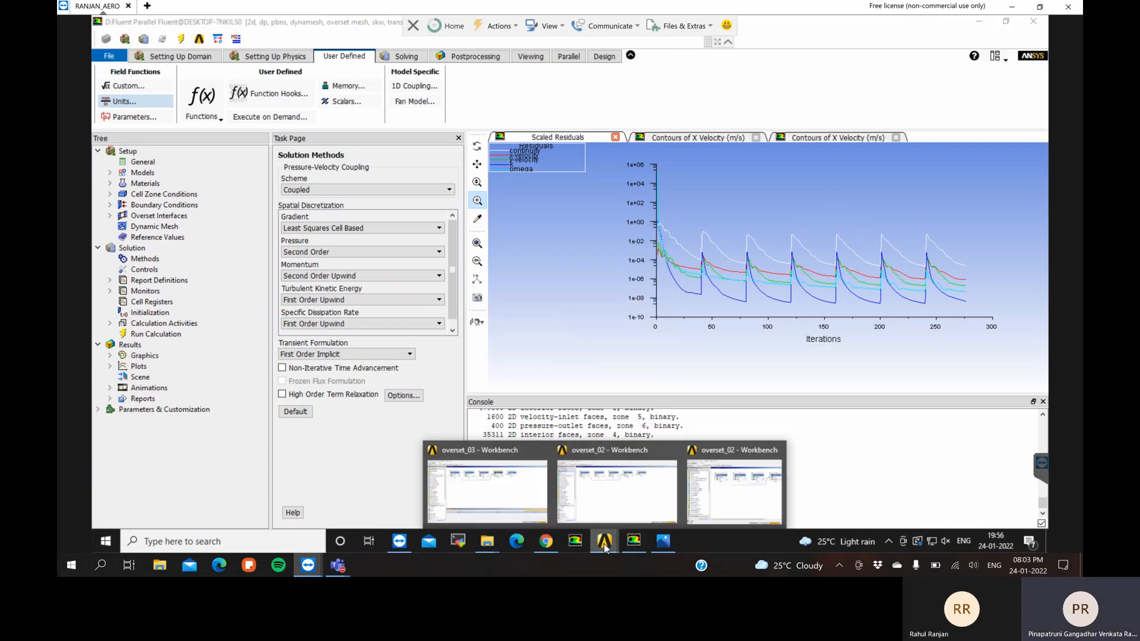
mouse_move(671, 454)
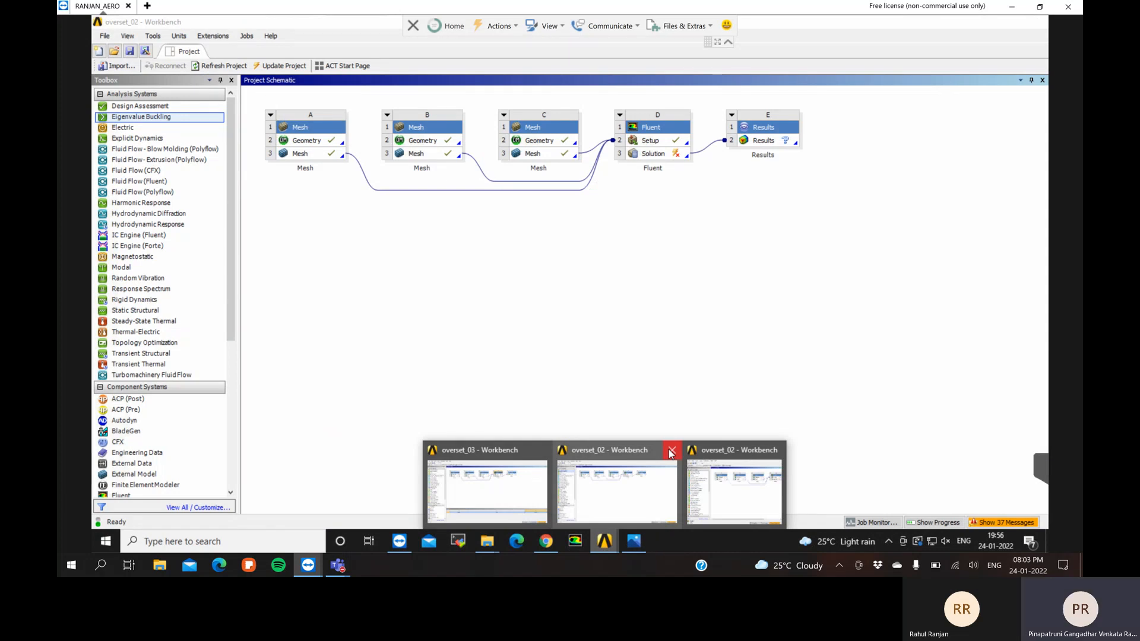
mouse_move(773, 463)
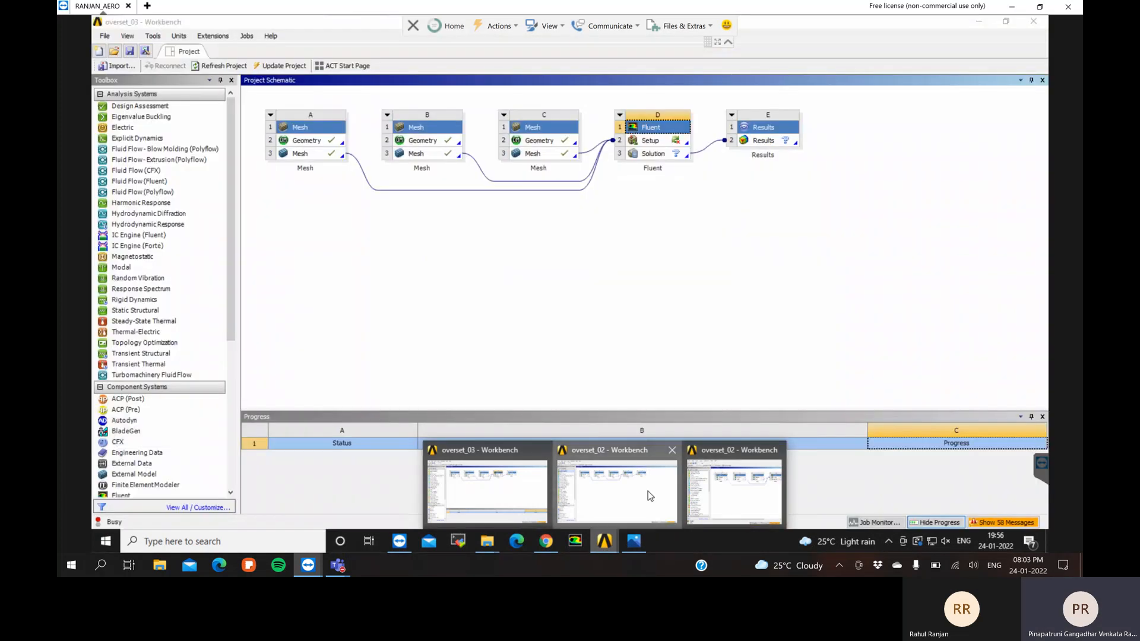
left_click(647, 490)
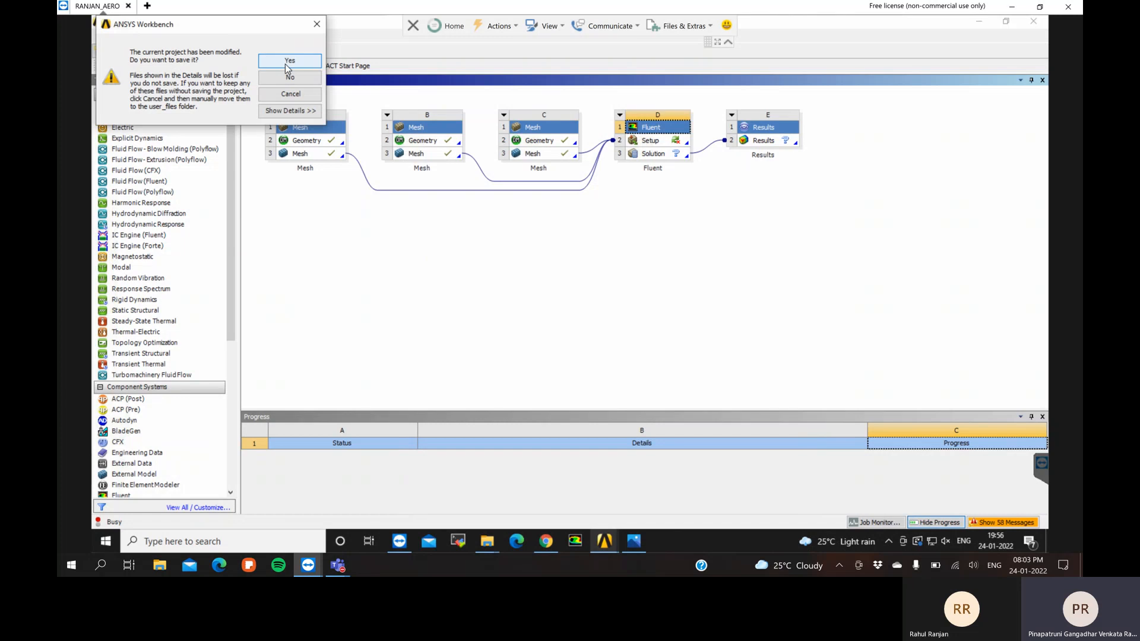
left_click(285, 63)
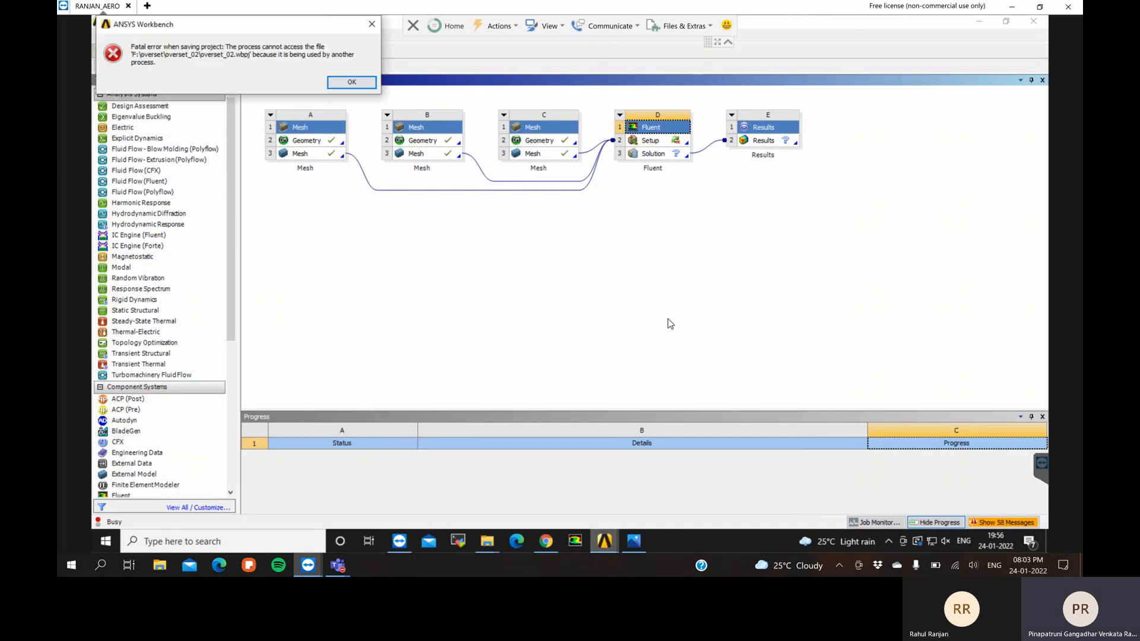
left_click(351, 83)
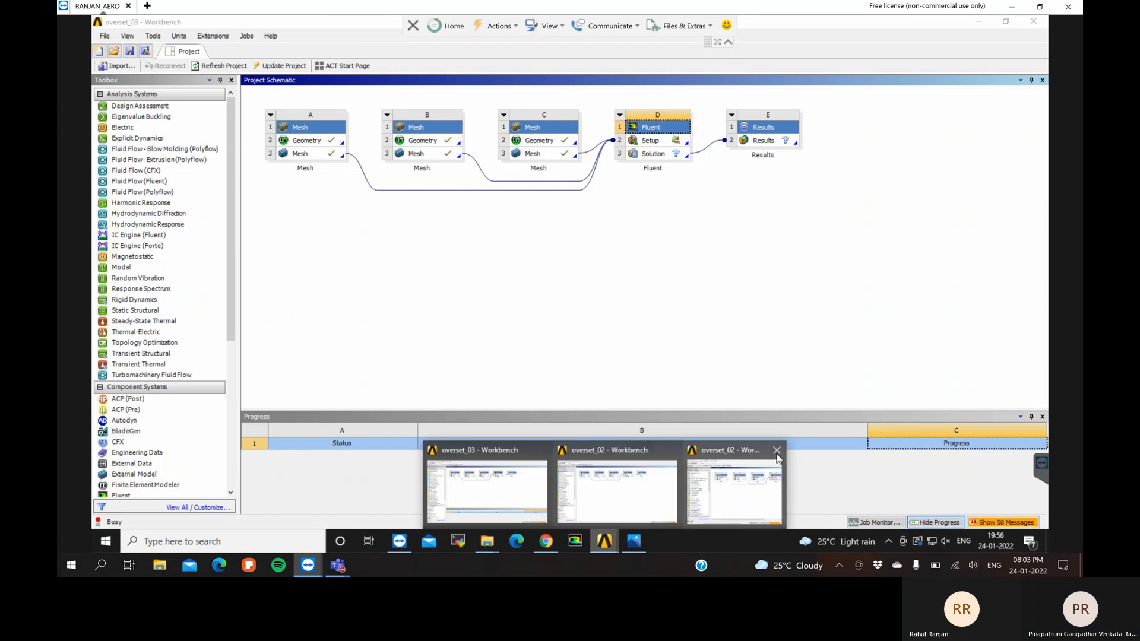
Try to save and close the overset_02 project in its second, smaller Workbench window
left_click(745, 482)
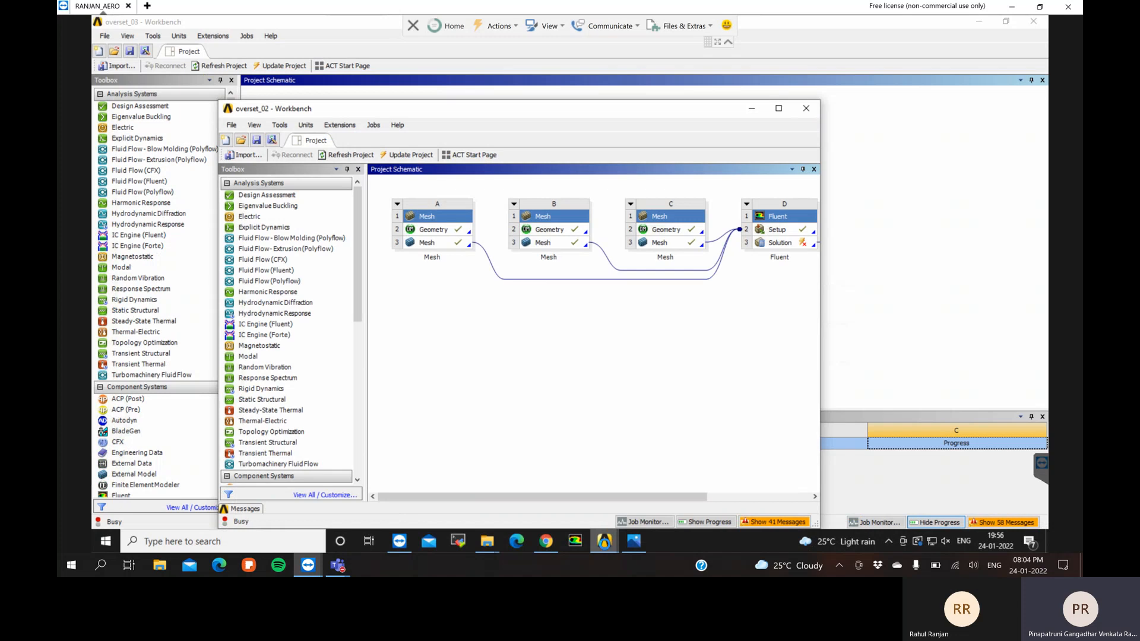
mouse_move(606, 547)
left_click(507, 488)
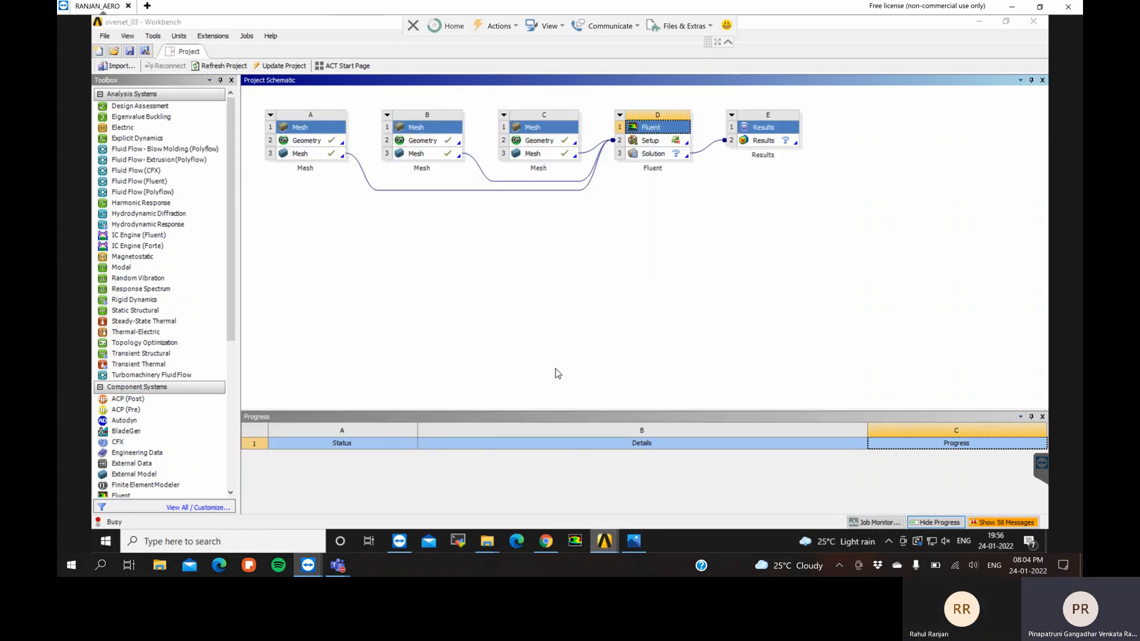
left_click(597, 307)
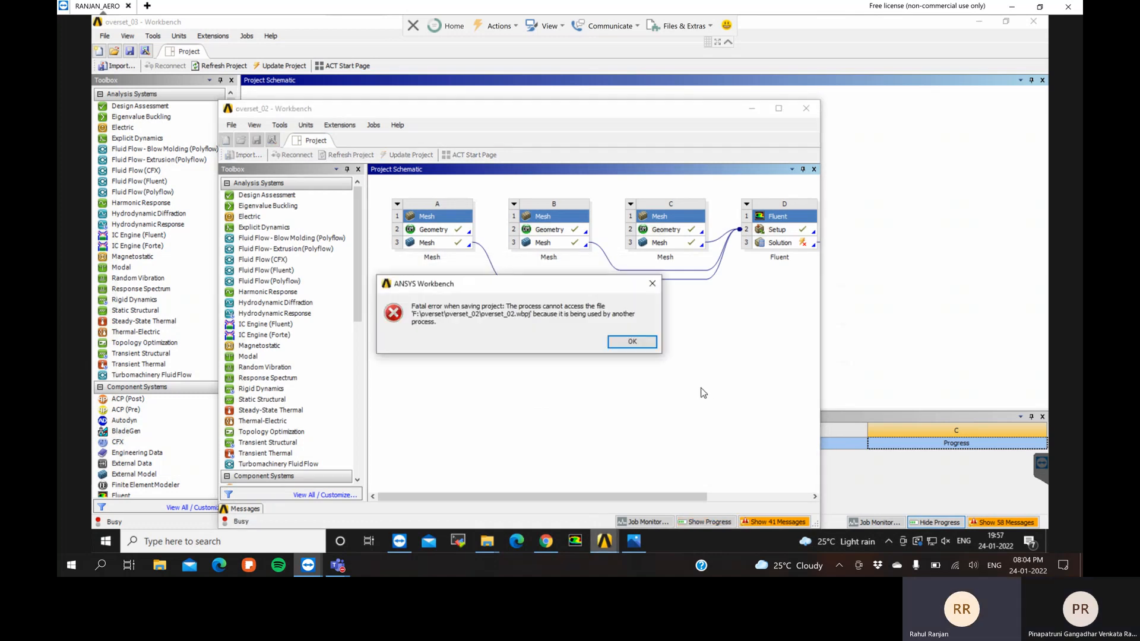
left_click(646, 343)
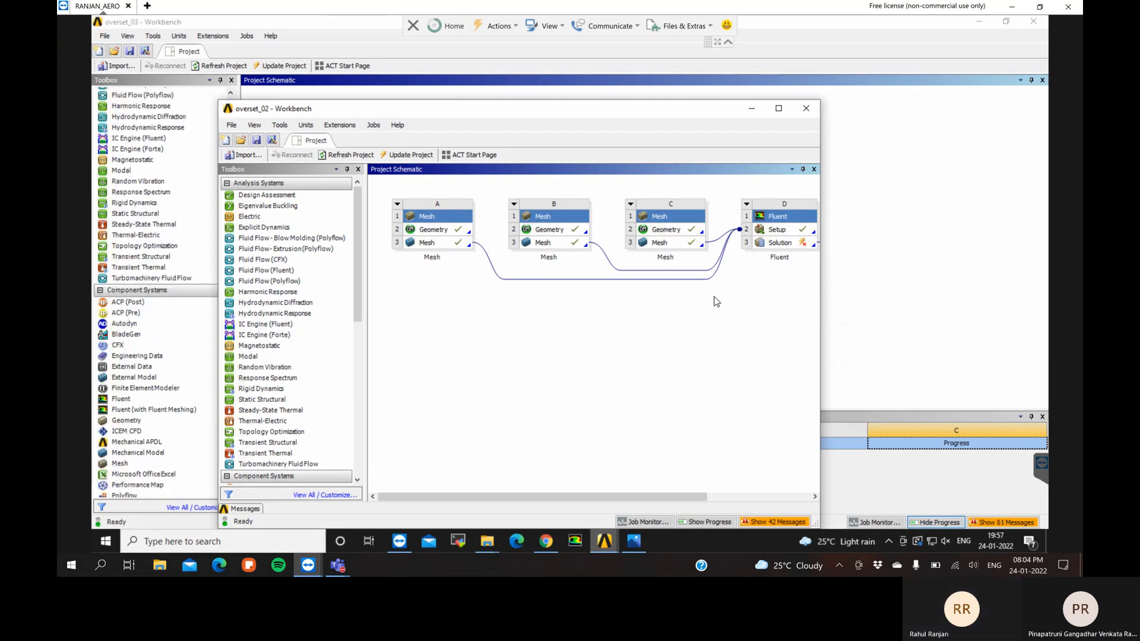
Try once more to close the smaller overset_02 project window, and minimize it to return to overset_03
left_click(806, 108)
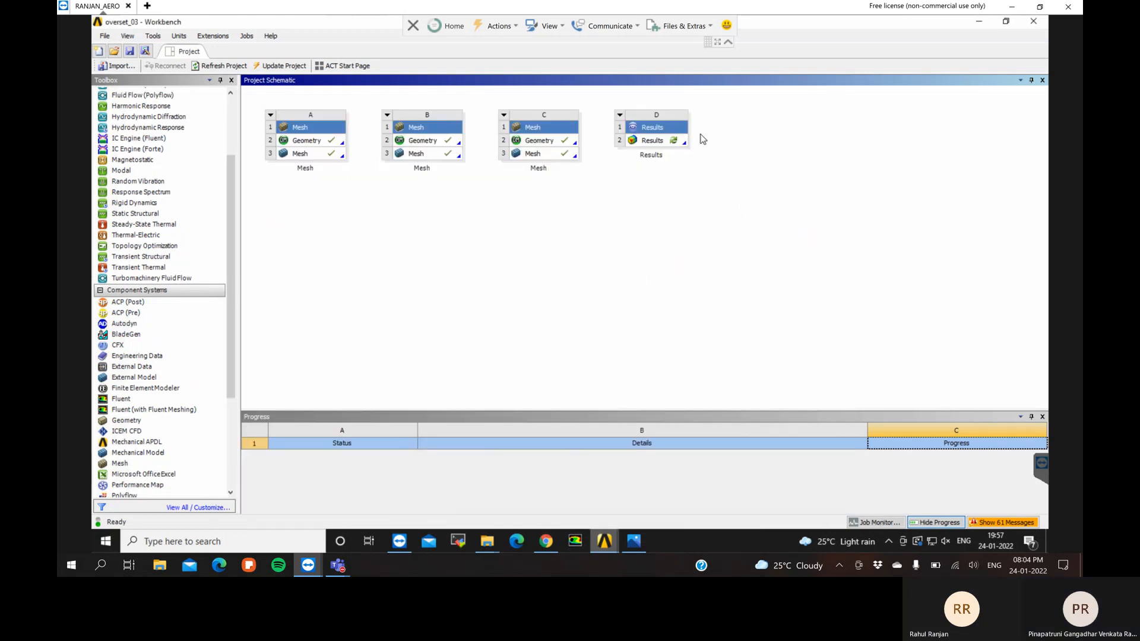
left_click(638, 127)
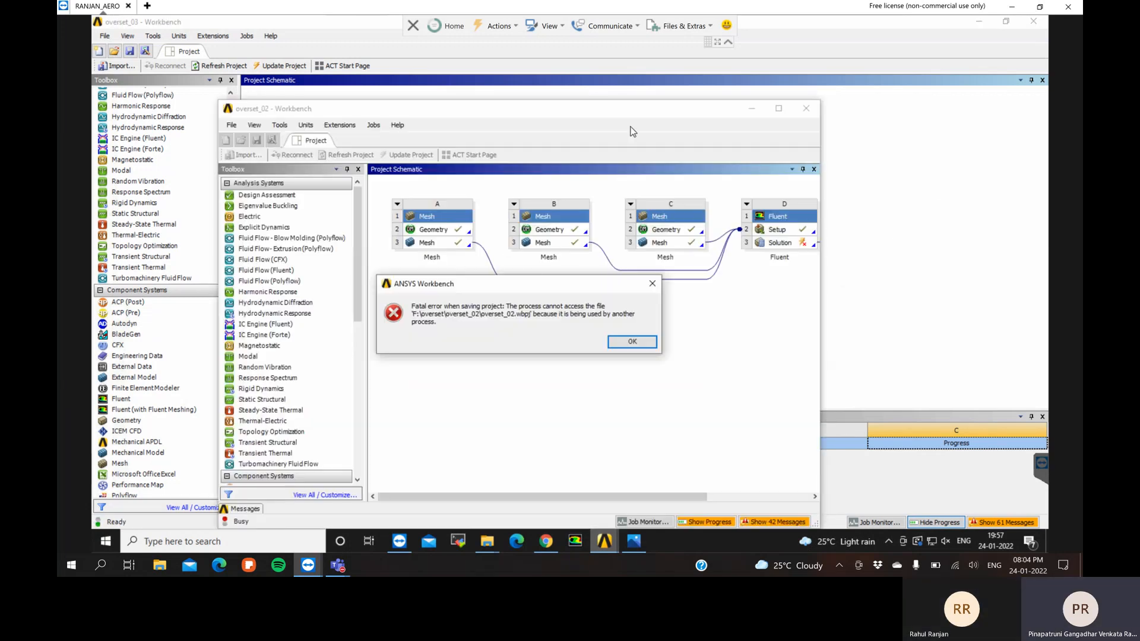
key("Return")
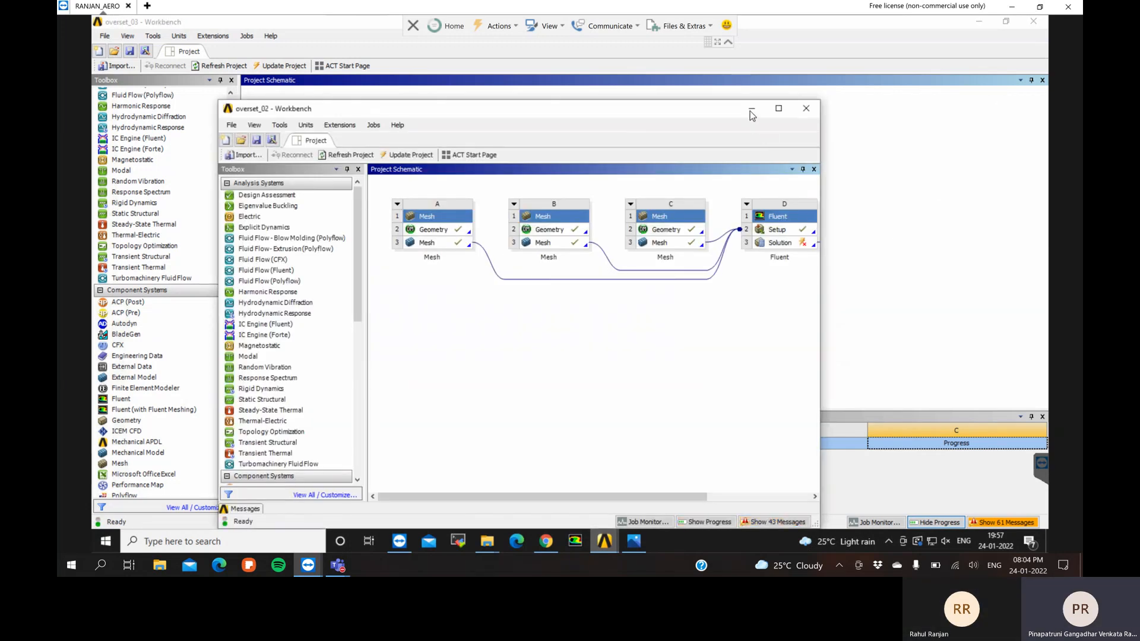
left_click(752, 109)
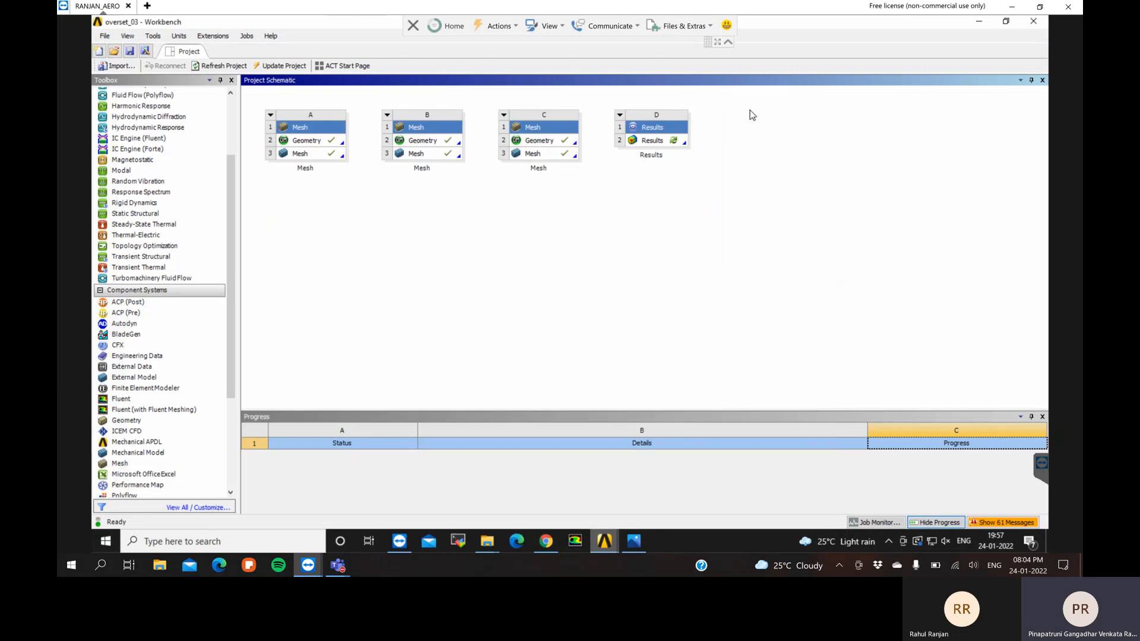
Delete the Results system from the project schematic and add a standalone Fluent component system in its place
left_click(621, 114)
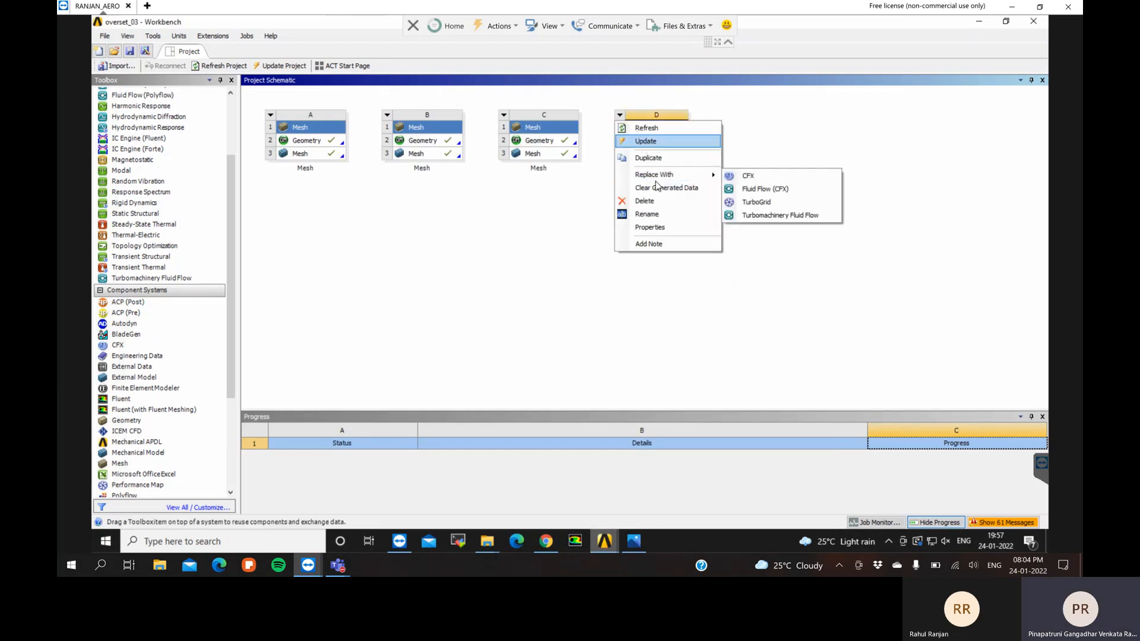
left_click(642, 202)
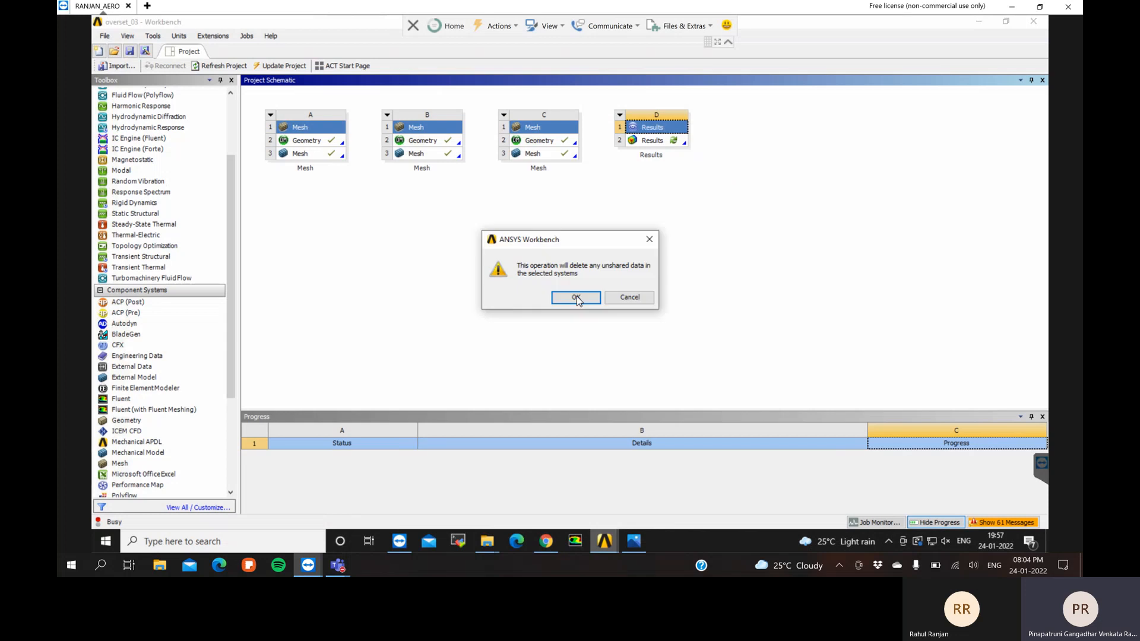
left_click_drag(162, 396, 674, 215)
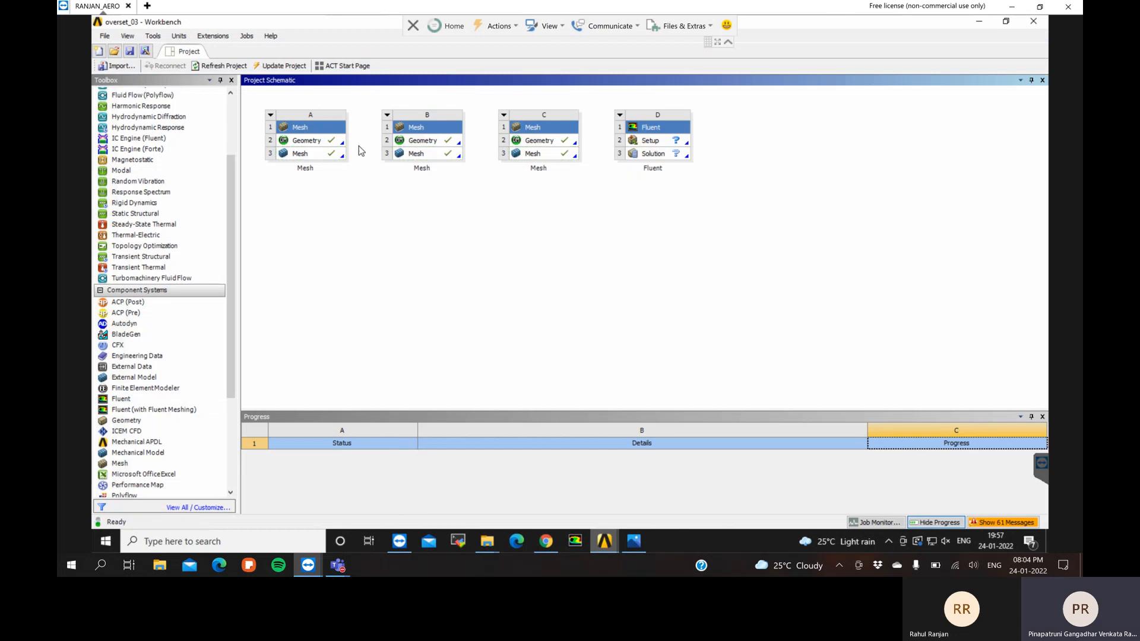
Link the Mesh cells of systems A, B and C to the Setup cell of the Fluent system
left_click(320, 155)
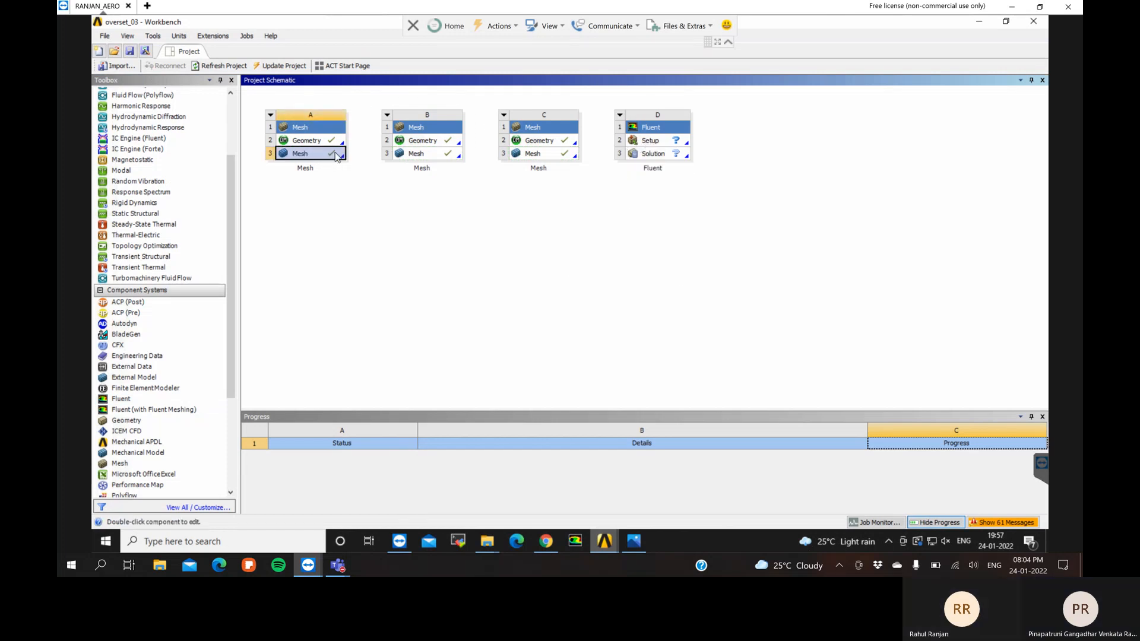
left_click_drag(310, 156, 651, 141)
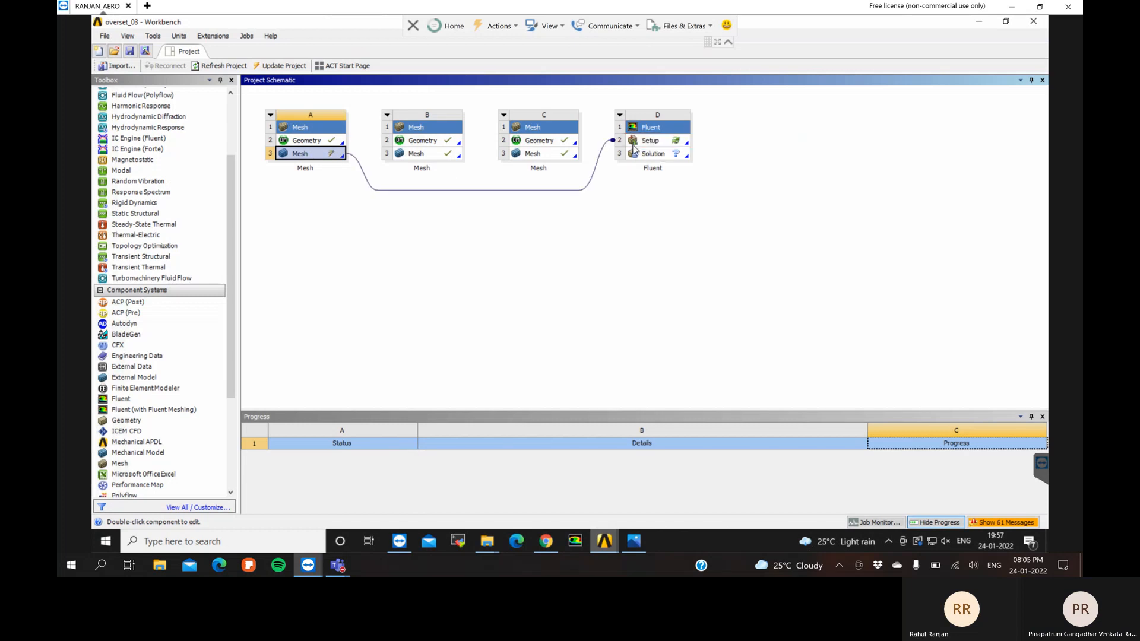
left_click(441, 152)
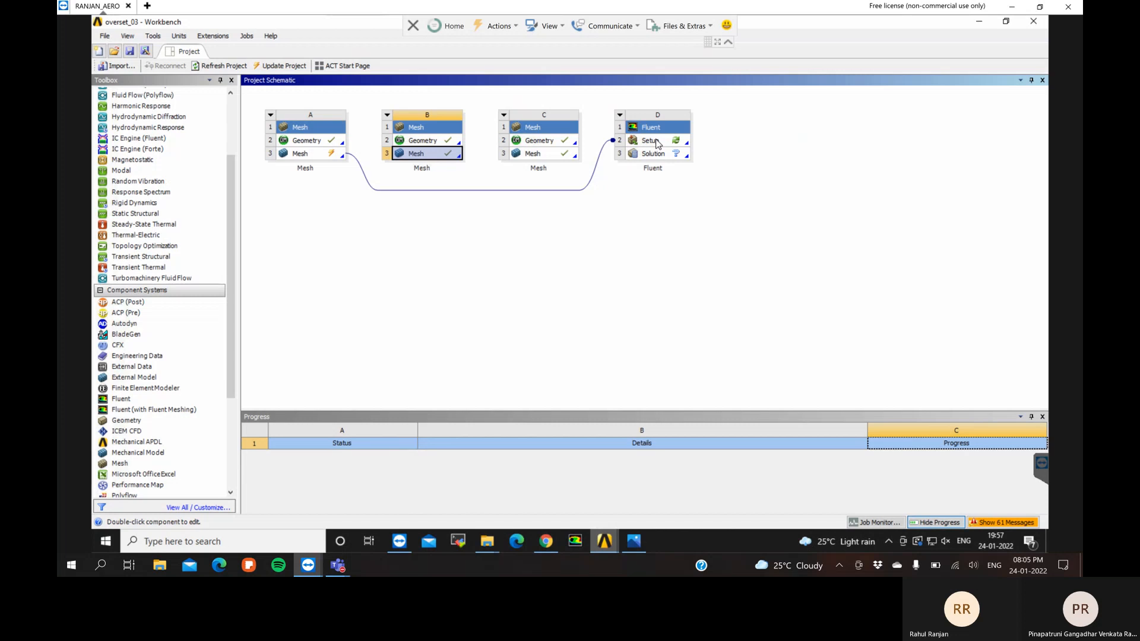
left_click_drag(431, 155, 652, 142)
left_click(549, 154)
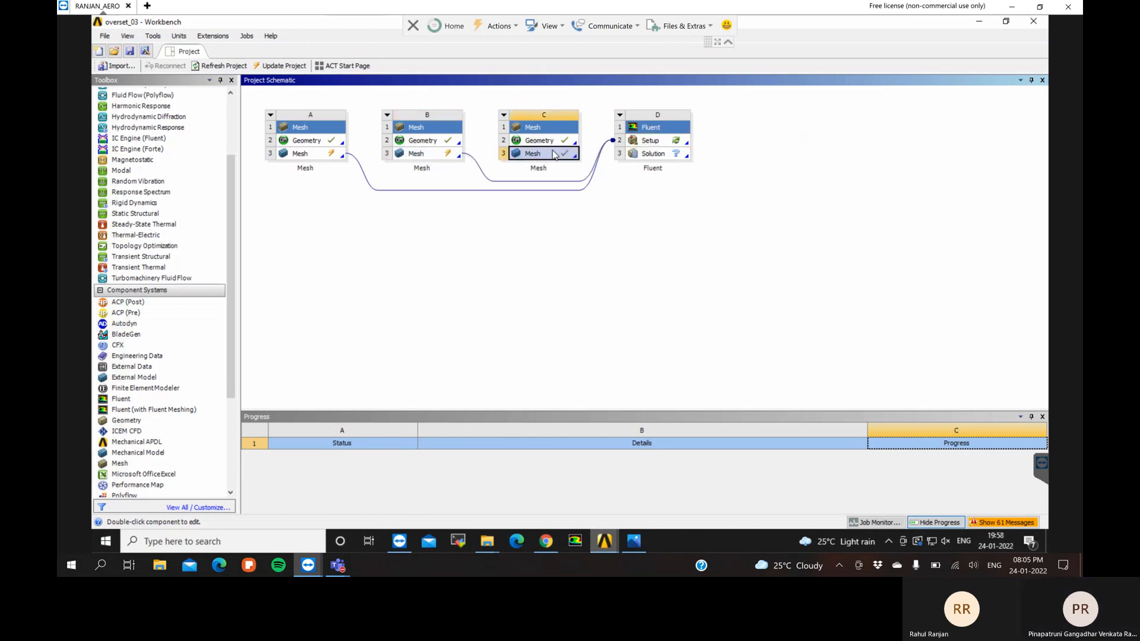
left_click_drag(549, 155, 660, 142)
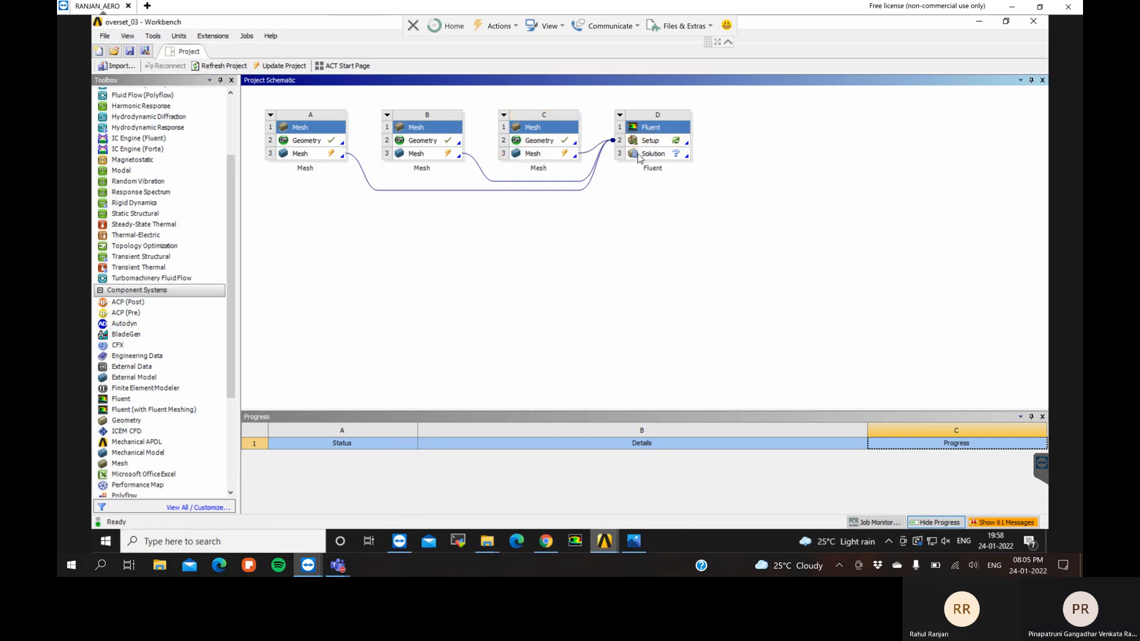
Update the Mesh cells of systems C, B and A one after another
right_click(558, 155)
left_click(596, 206)
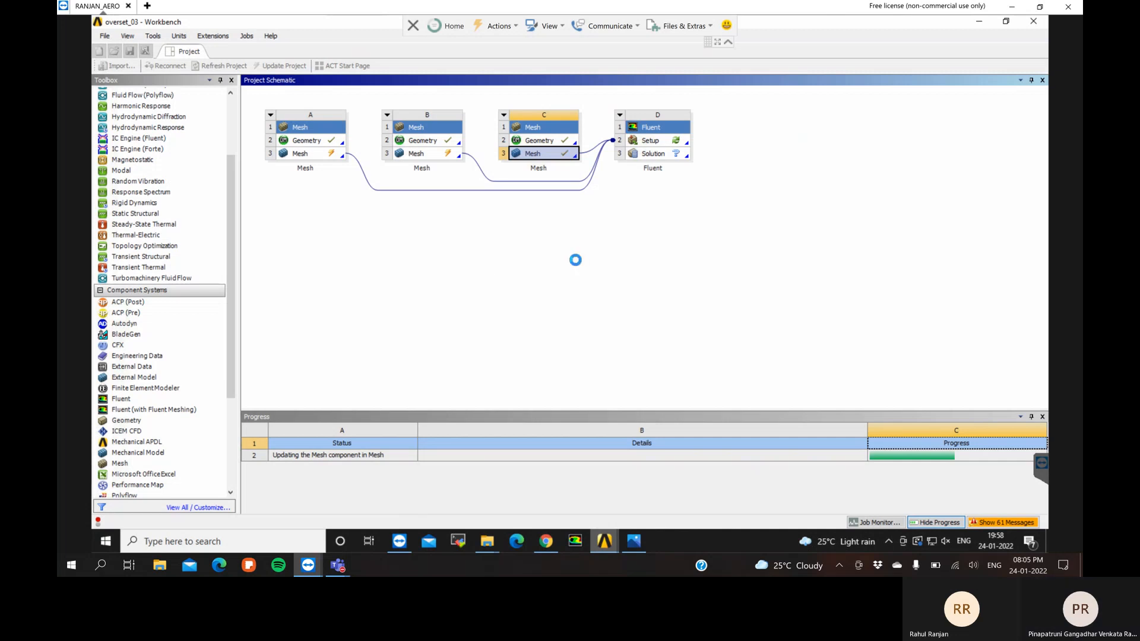
left_click(429, 154)
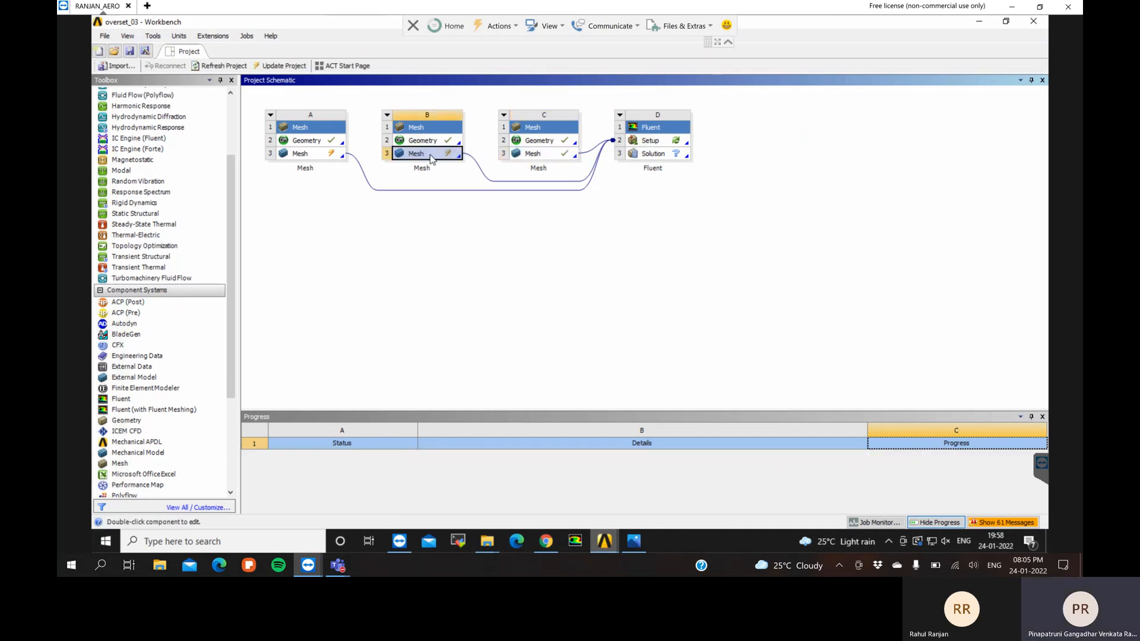
right_click(430, 154)
left_click(453, 208)
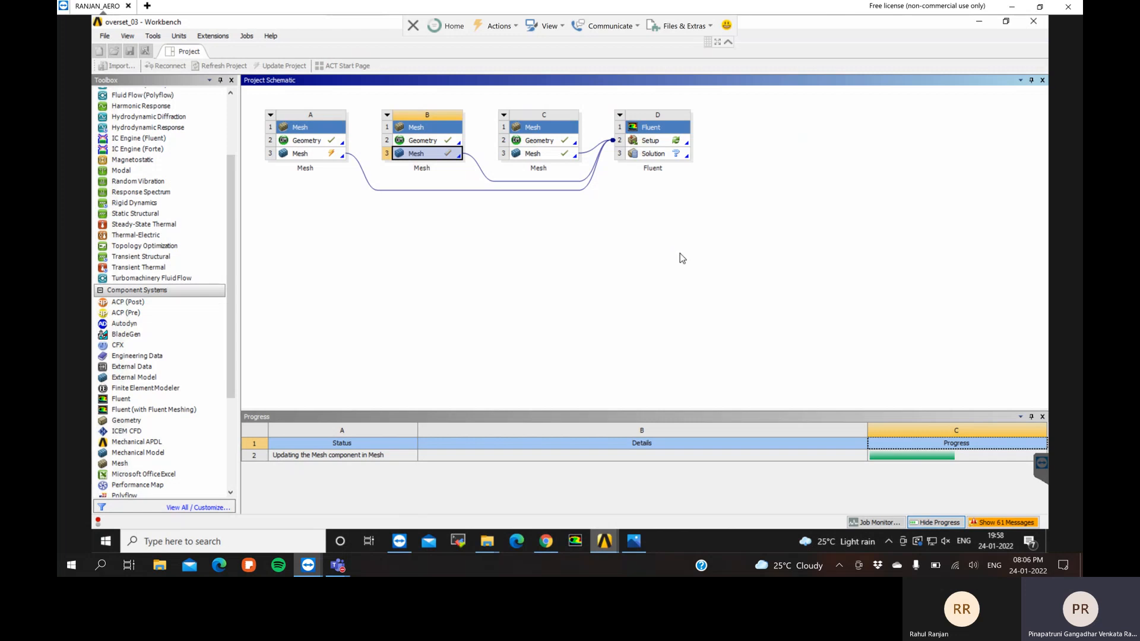
left_click(326, 156)
right_click(327, 159)
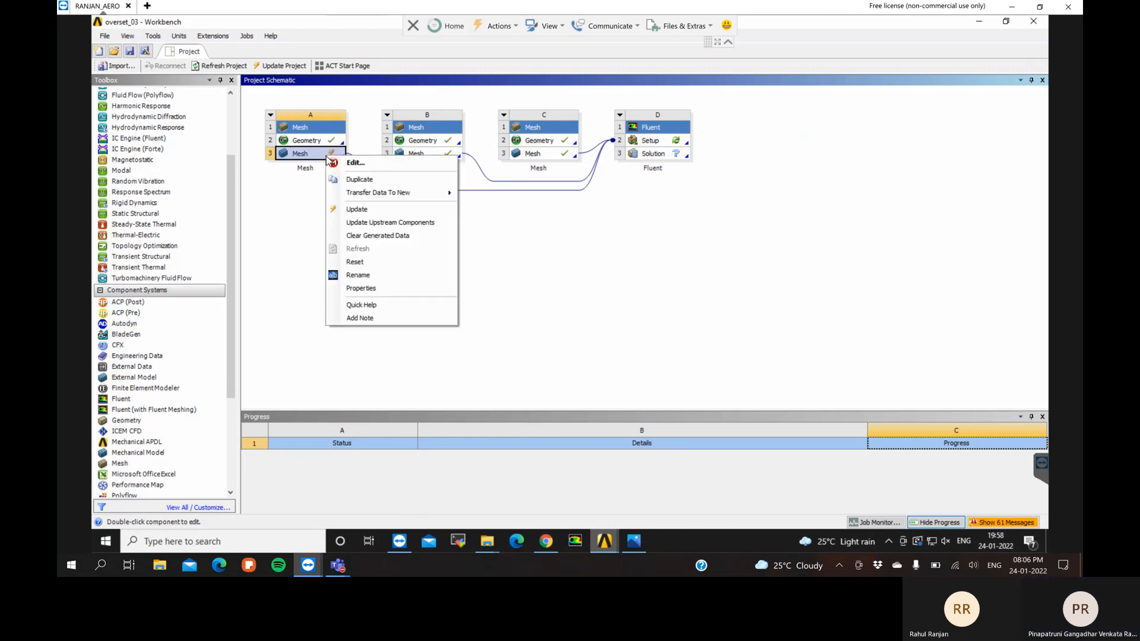
left_click(350, 210)
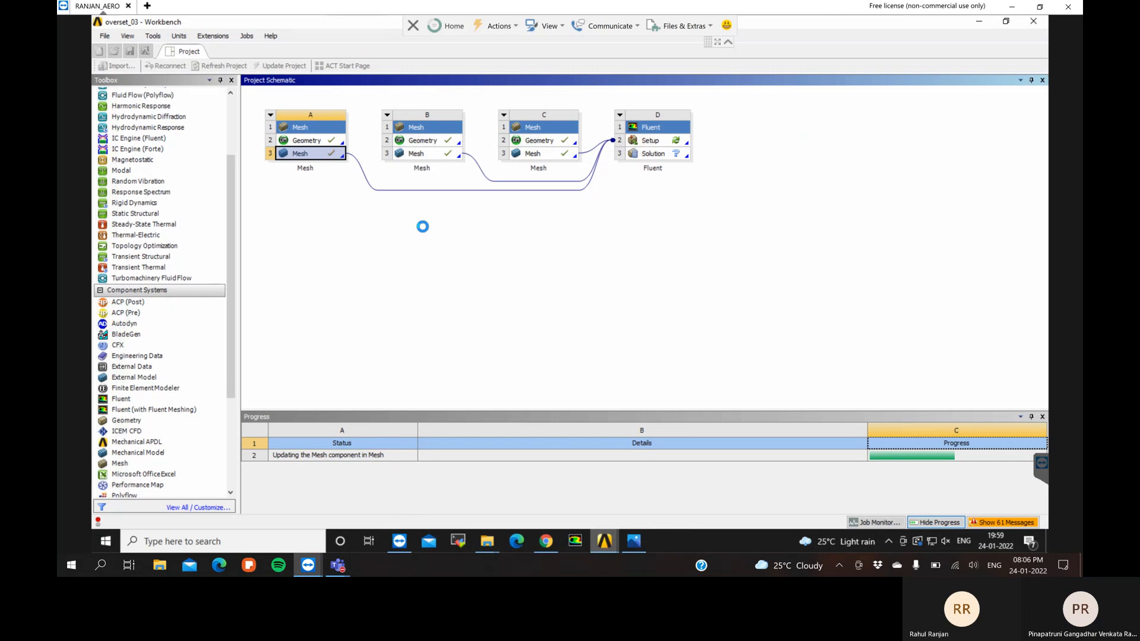
Open the Fluent Setup for editing and choose double precision with parallel processing on 4 local processes
right_click(651, 139)
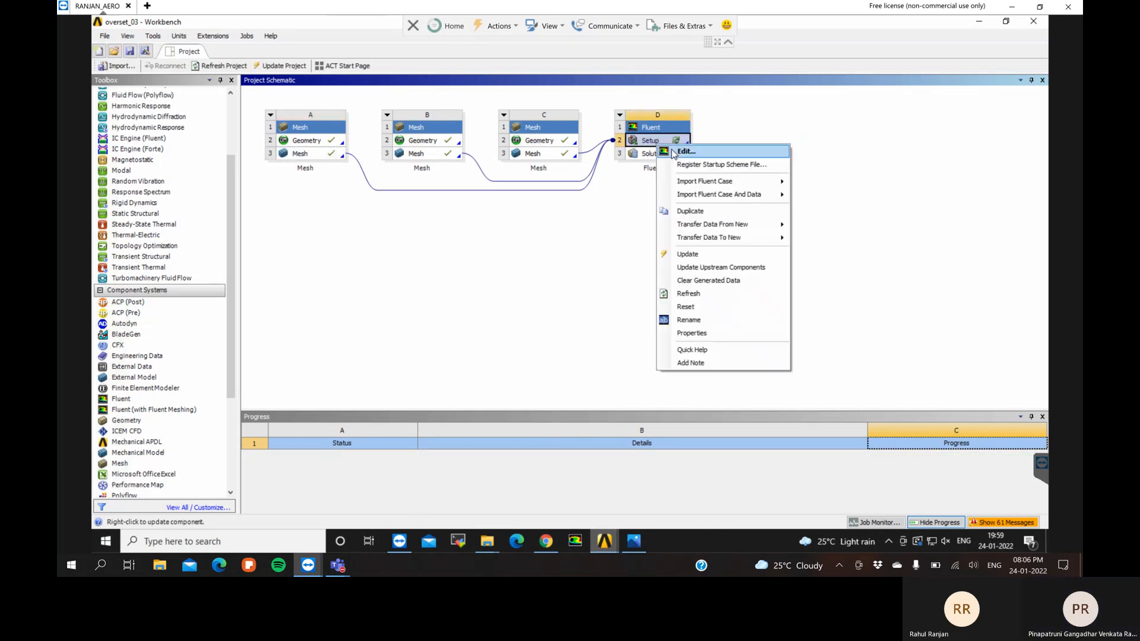
left_click(674, 152)
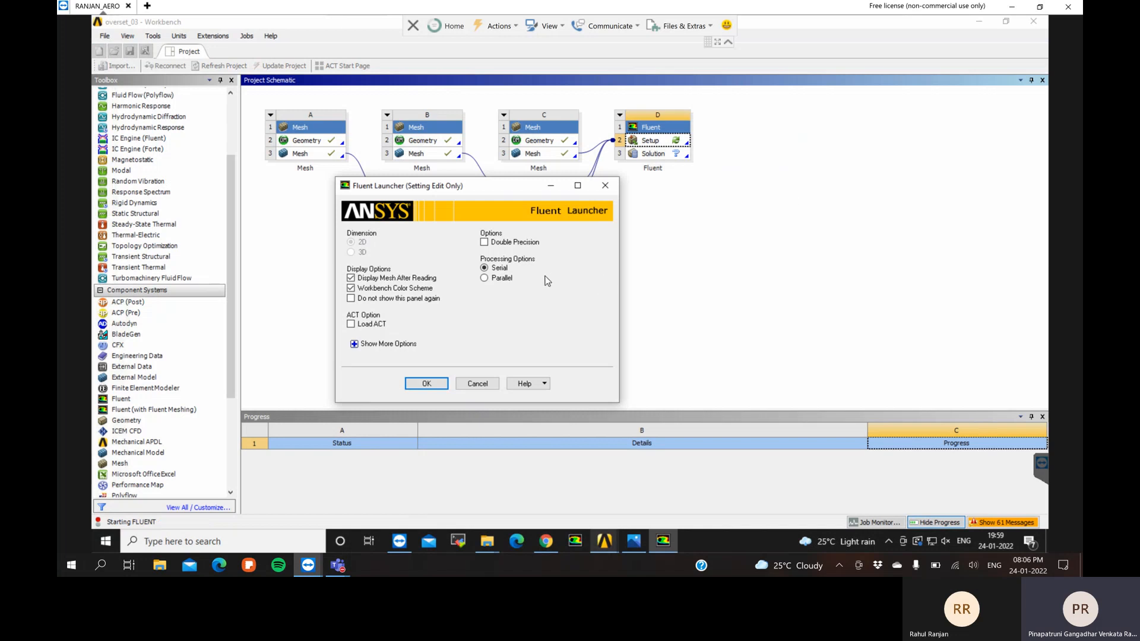
left_click(514, 277)
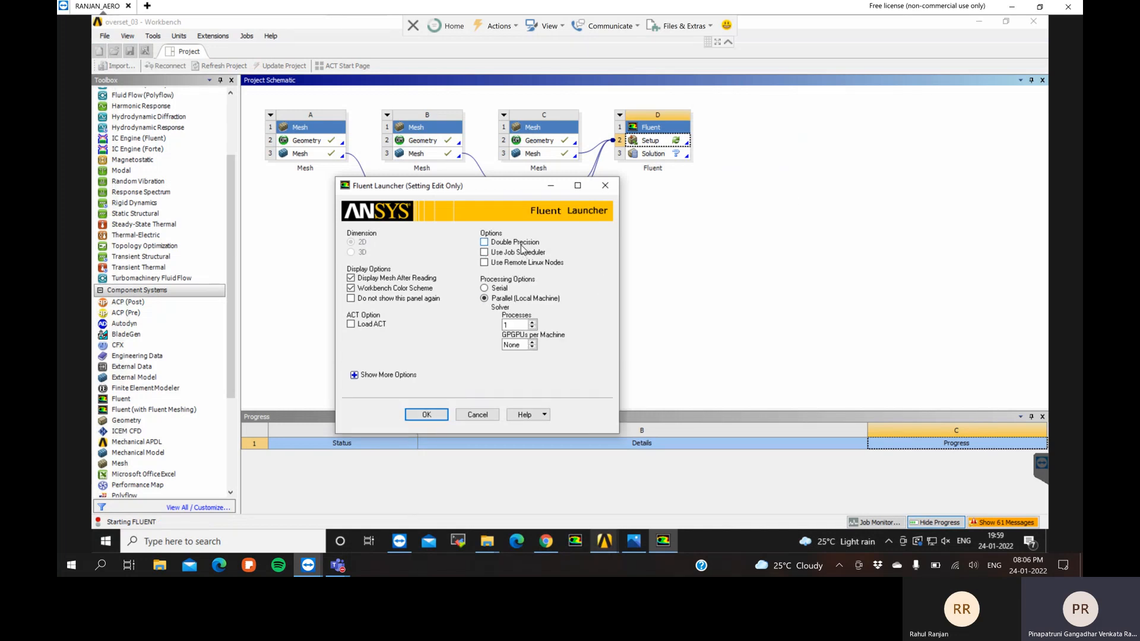
left_click(520, 243)
left_click(514, 324)
key("BackSpace")
type("4")
Look up the computer's CPU core count on the performance page of Task Manager, and close it
left_click(109, 543)
type("task")
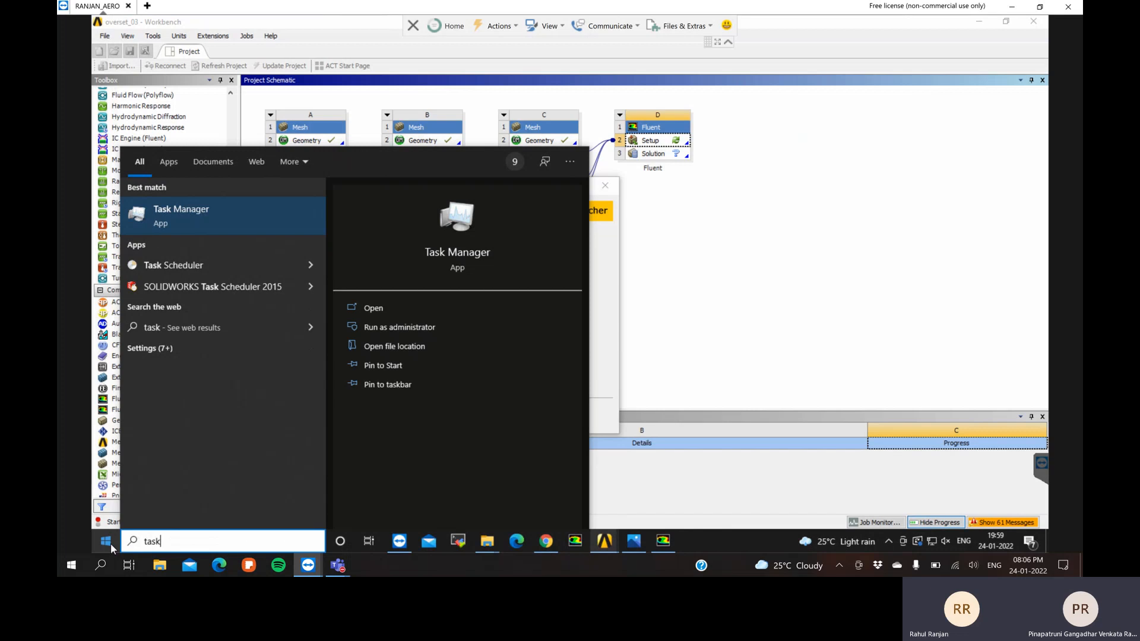
left_click(436, 225)
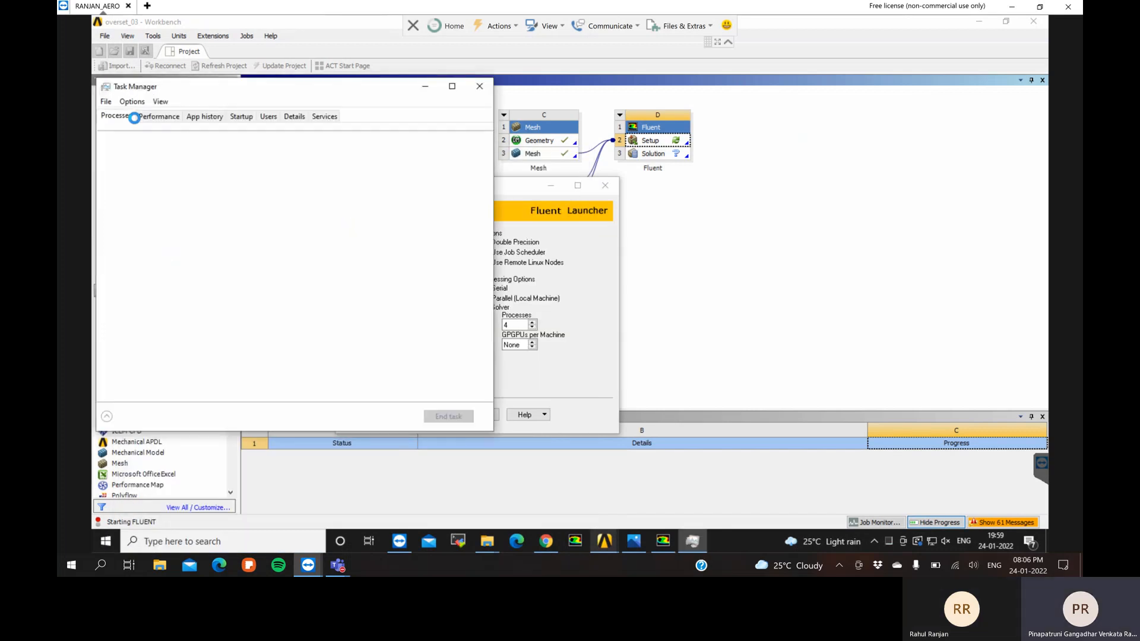
left_click(159, 116)
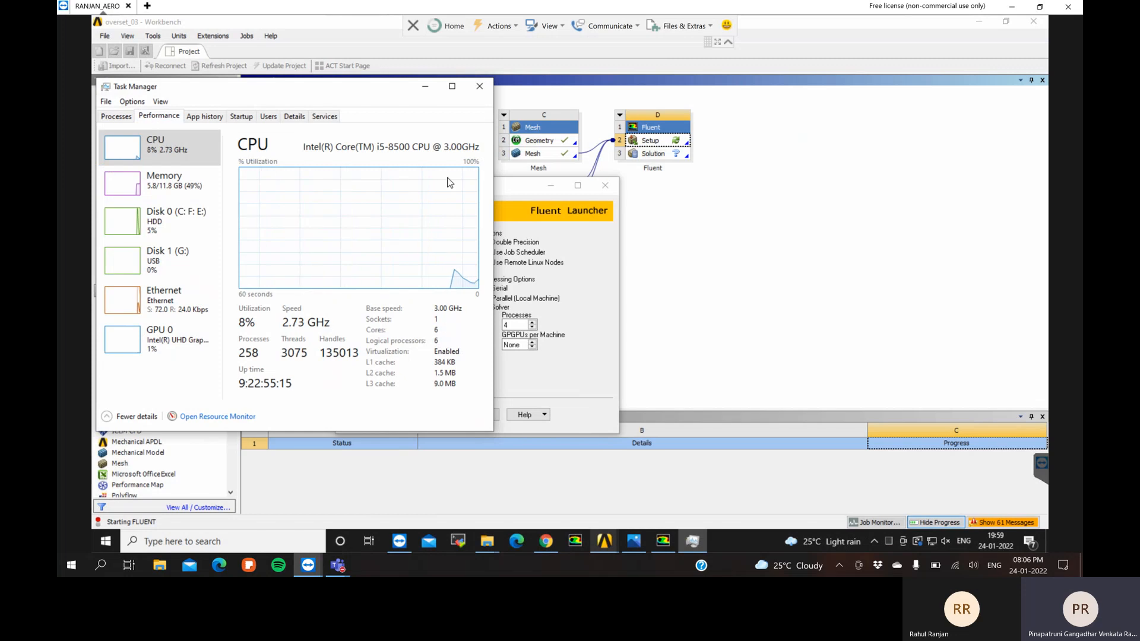
left_click(477, 88)
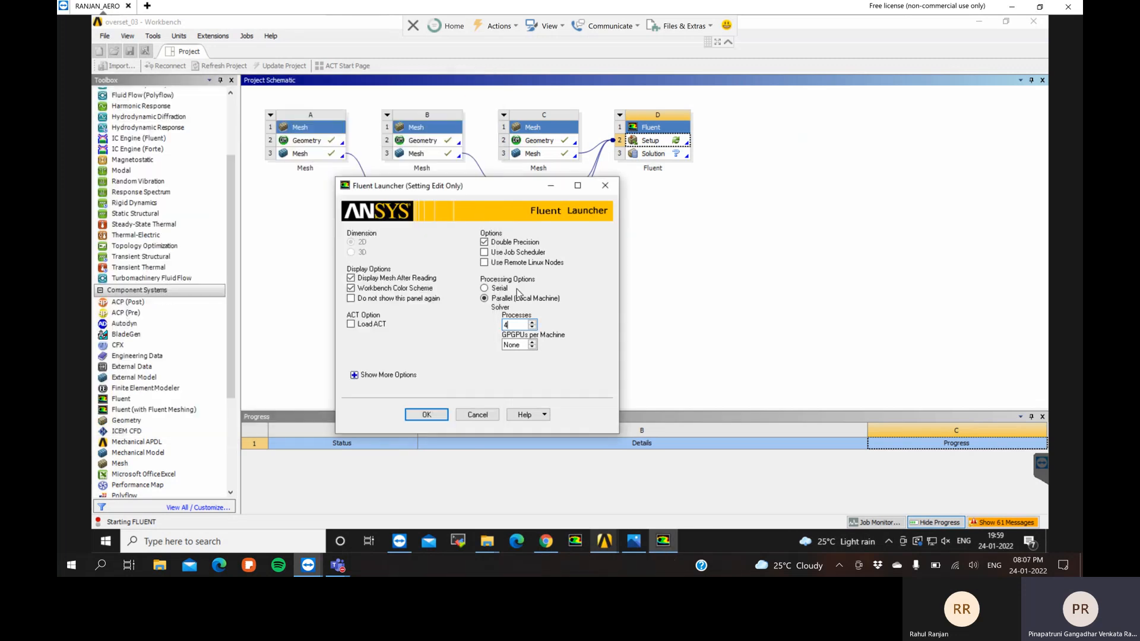
Set the number of parallel solver processes to 6 and start Fluent
key("BackSpace")
type("6")
left_click(433, 418)
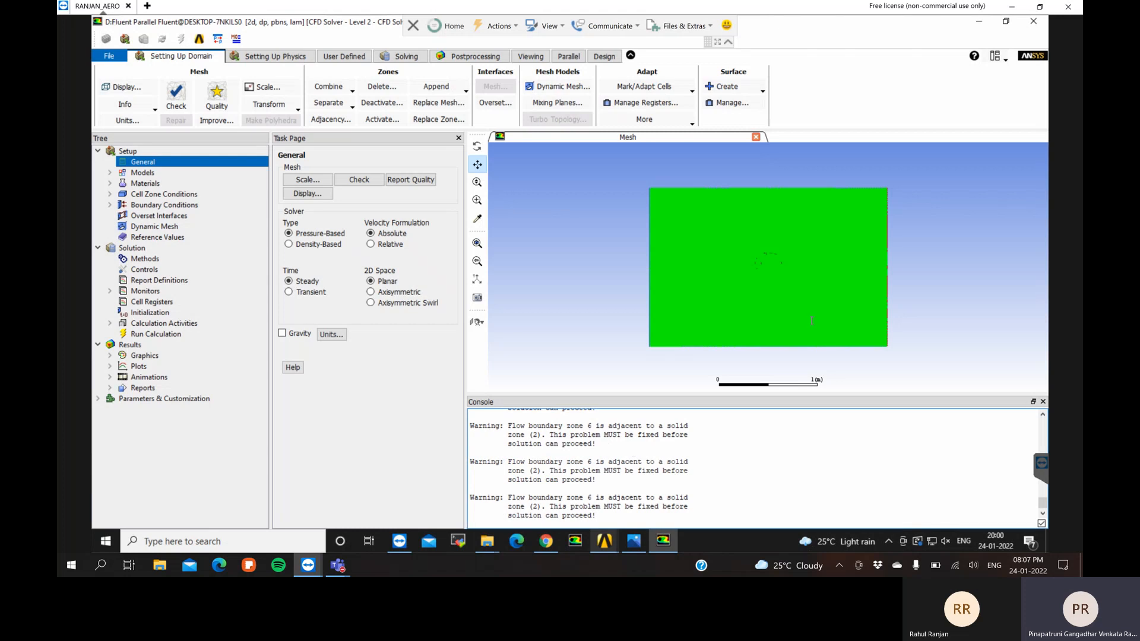
Display the mesh on all surfaces with both faces and edges enabled, and close the mesh display settings
left_click(119, 87)
left_click(299, 322)
left_click(300, 311)
left_click(381, 427)
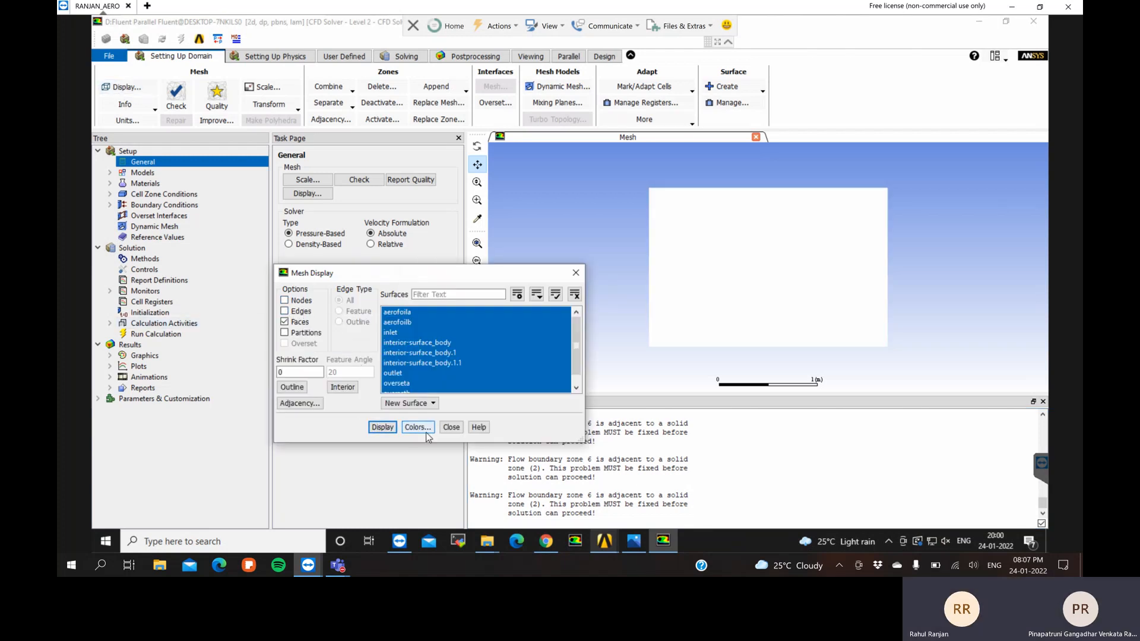
left_click(300, 311)
left_click(382, 427)
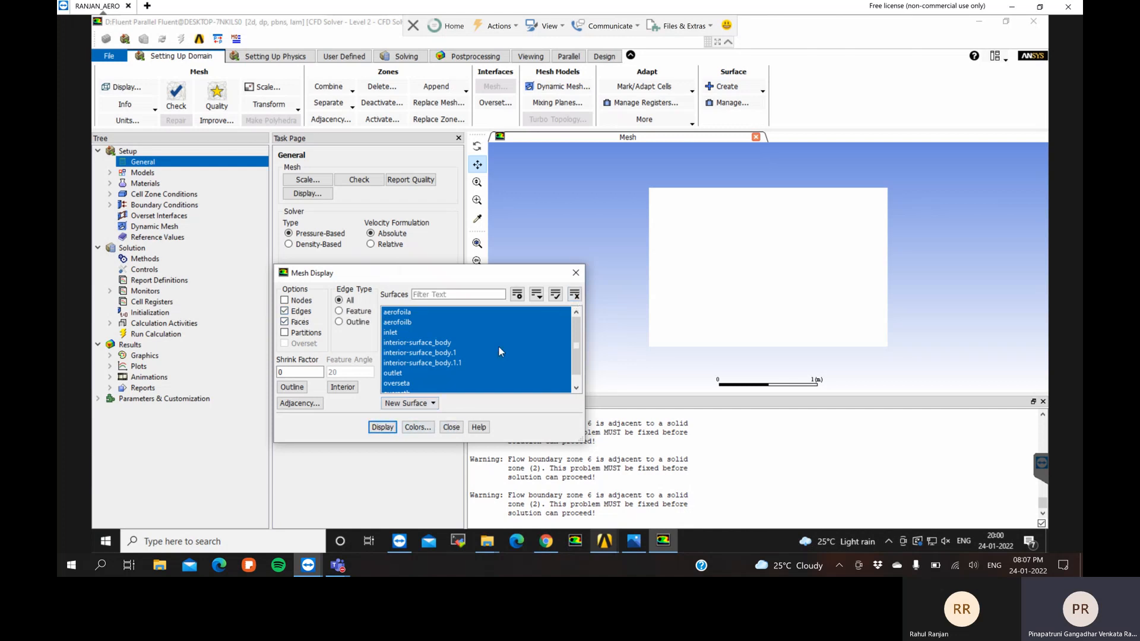
scroll(497, 345, "down", 1)
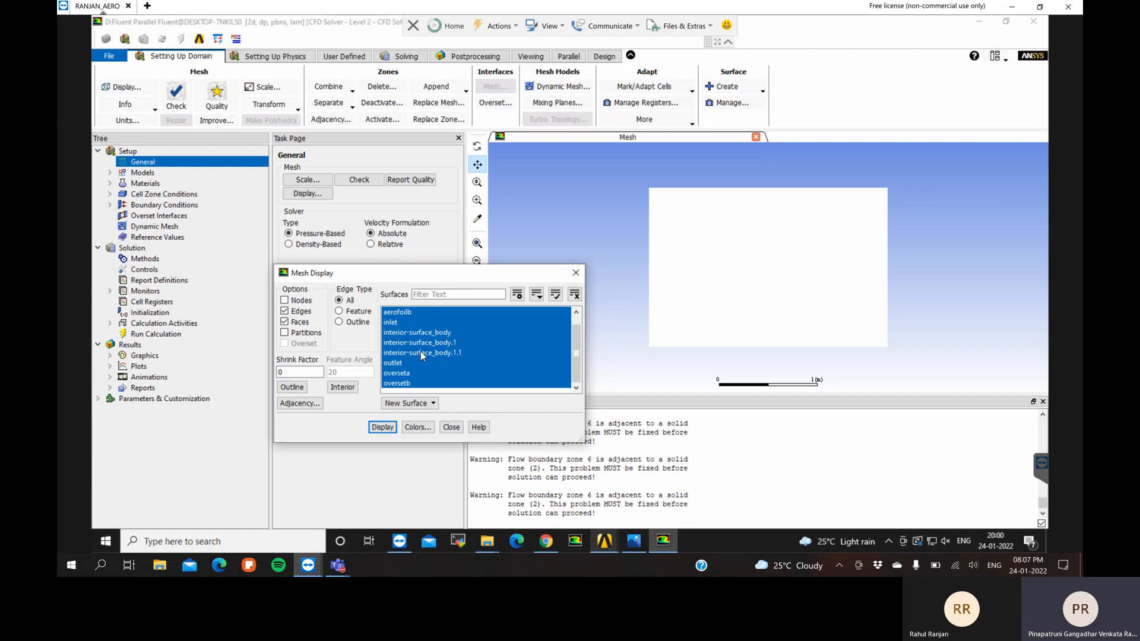
scroll(411, 371, "up", 1)
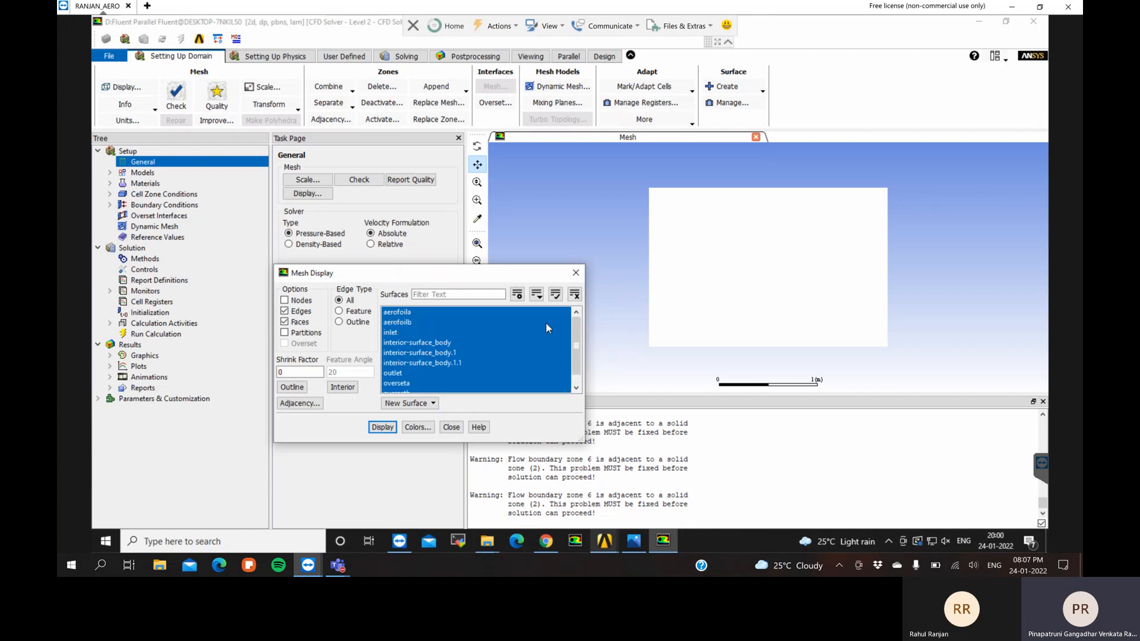
left_click(575, 273)
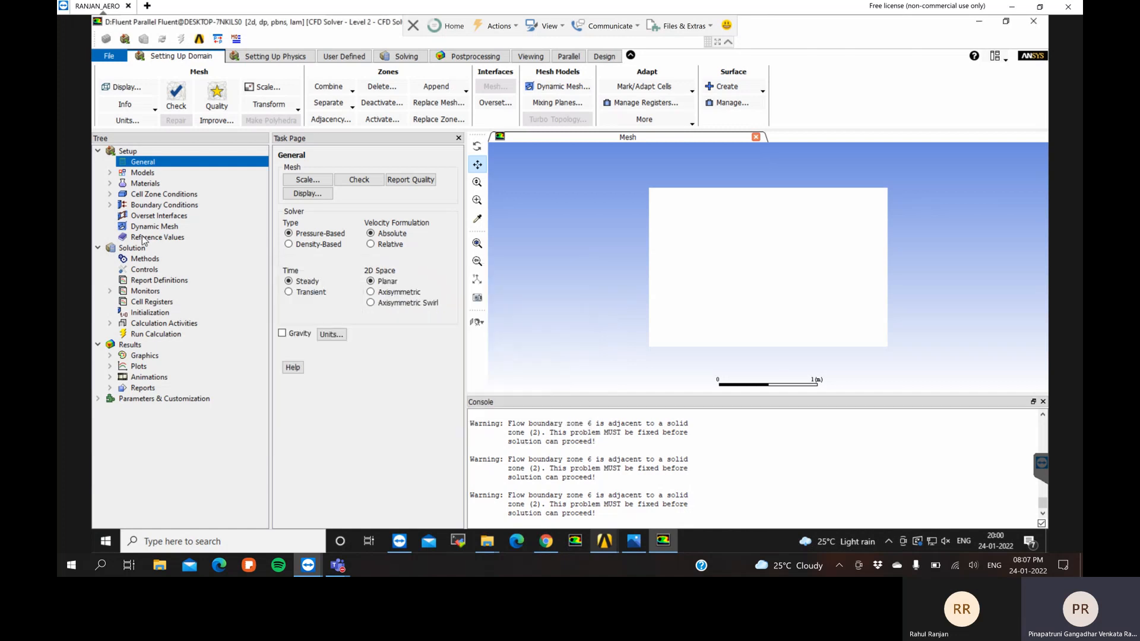
Examine the material choices of the surface_body cell zone and the solid materials defined in the setup
left_click(110, 194)
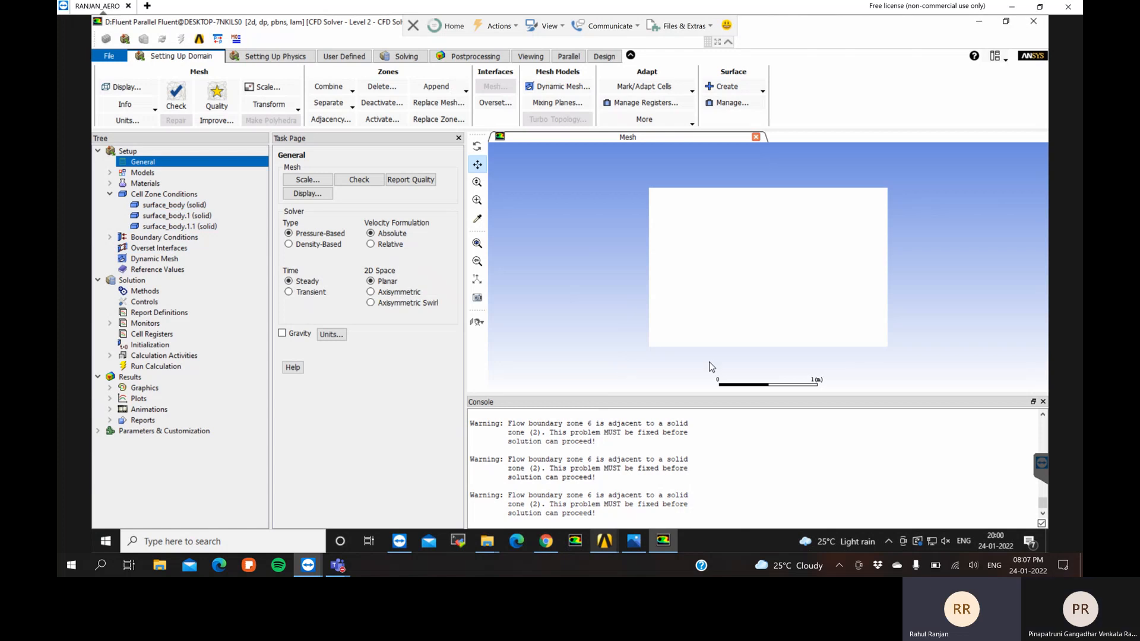
right_click(175, 205)
left_click(198, 210)
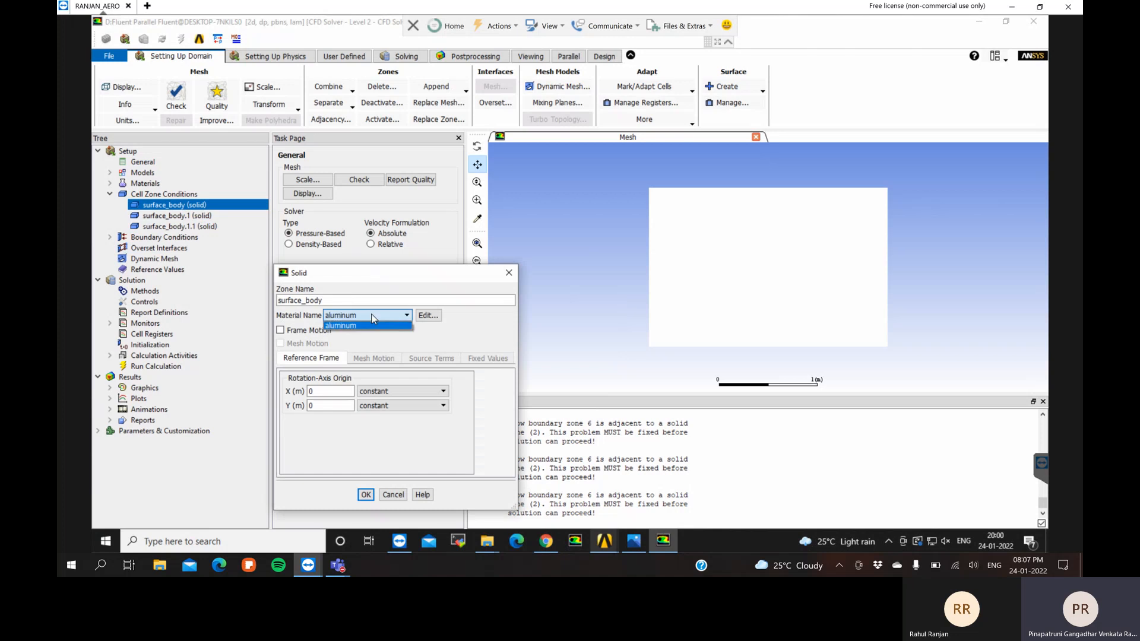
left_click(509, 273)
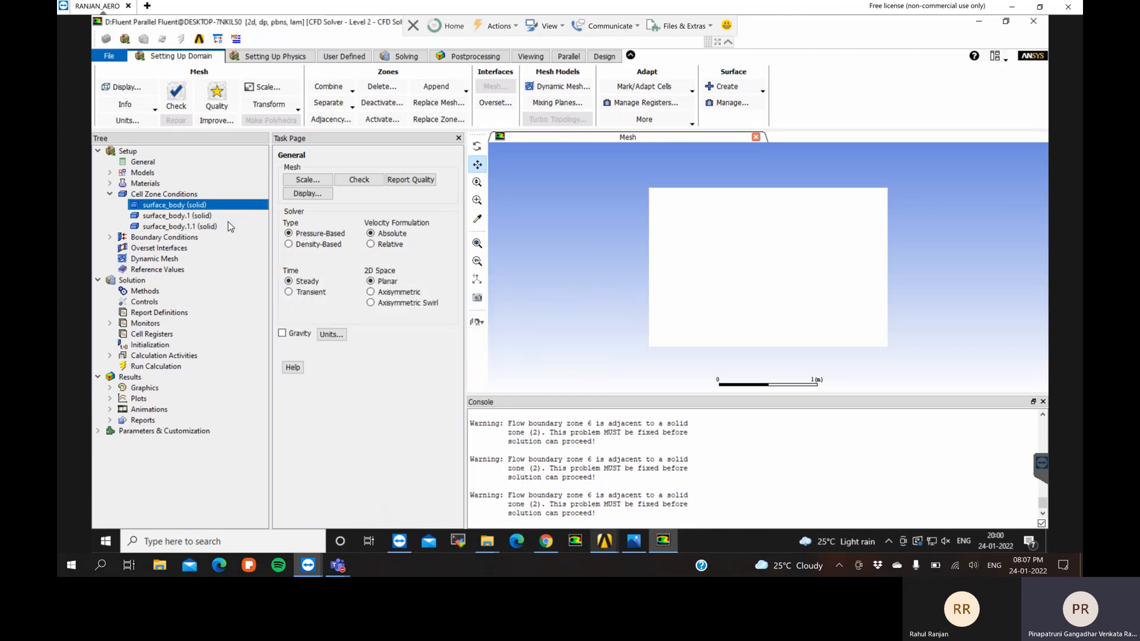
left_click(110, 183)
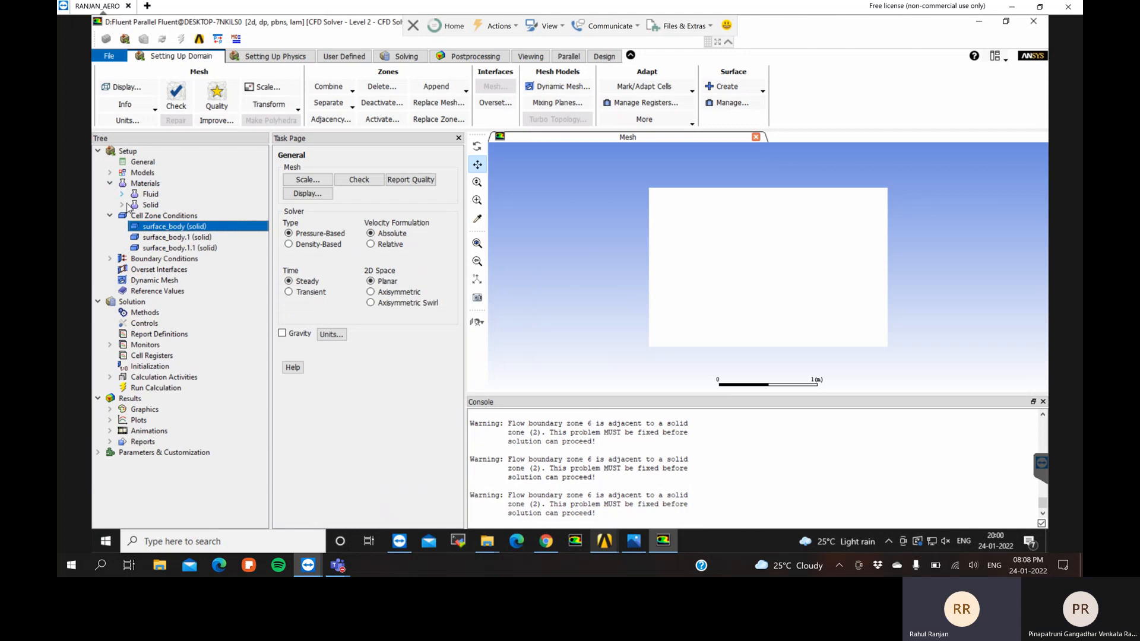
left_click(122, 205)
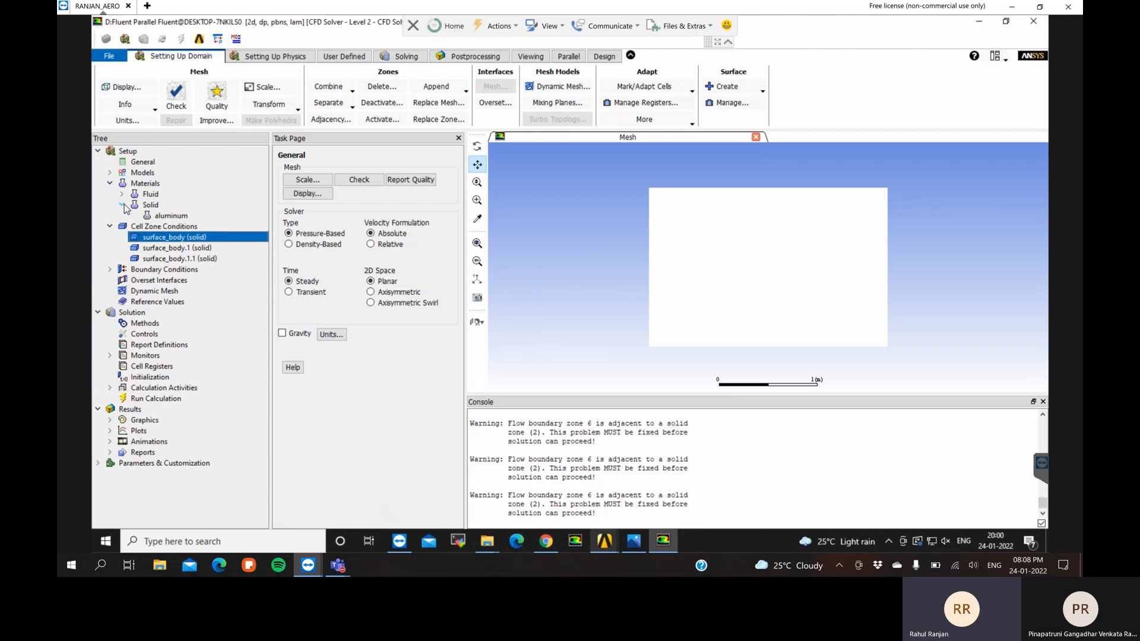
Change the surface_body cell zone type to fluid and accept air as its material
right_click(159, 237)
mouse_move(200, 289)
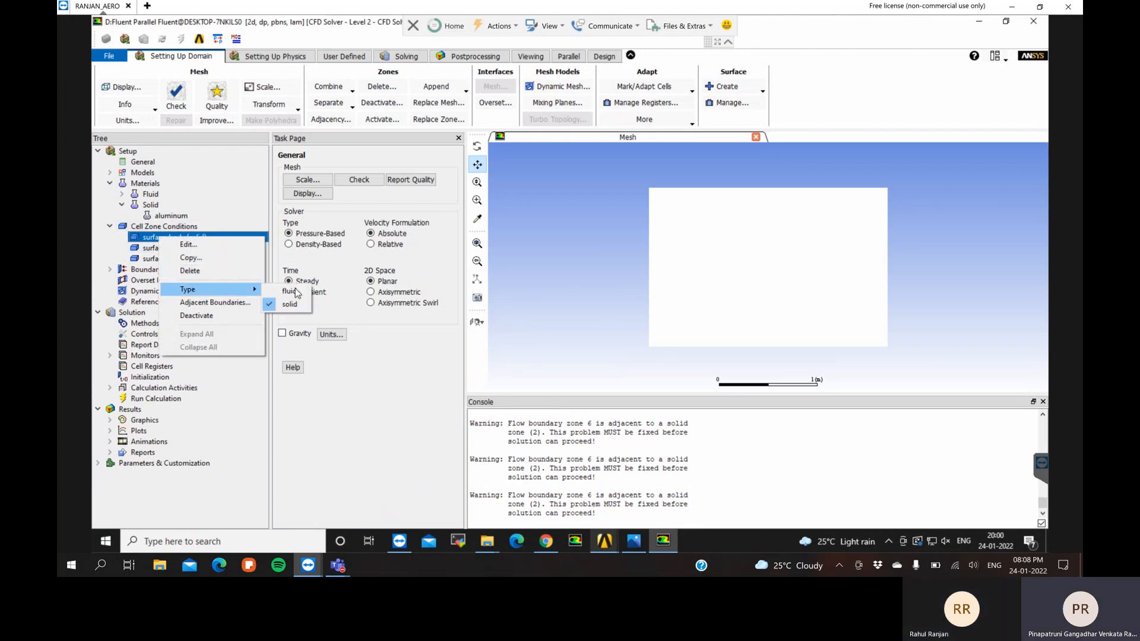
left_click(289, 291)
left_click(179, 248)
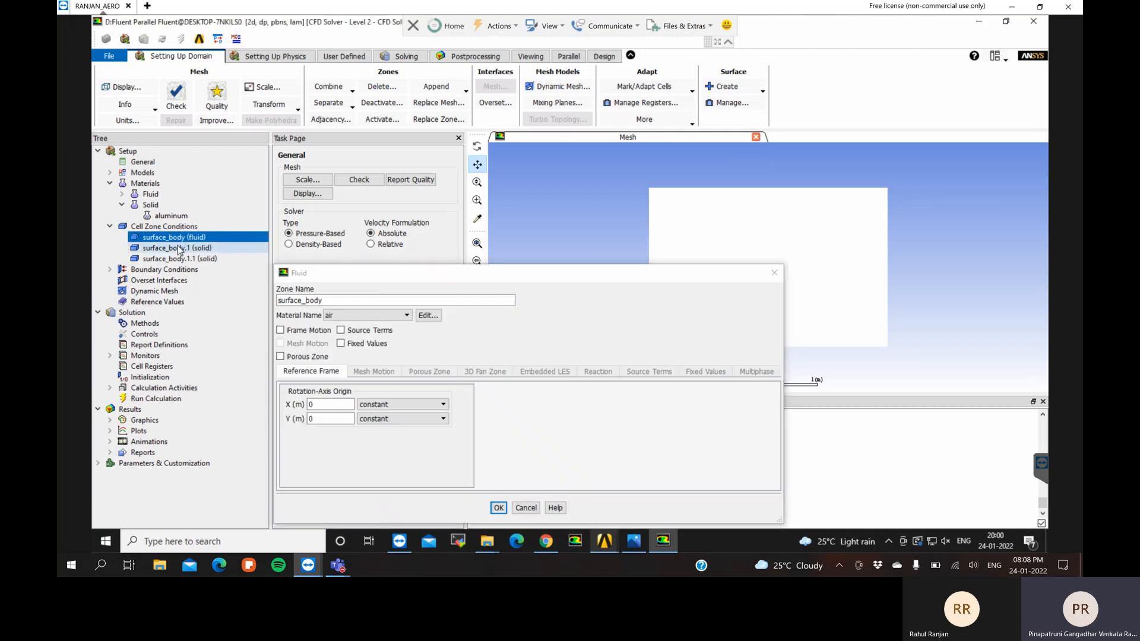
left_click(498, 507)
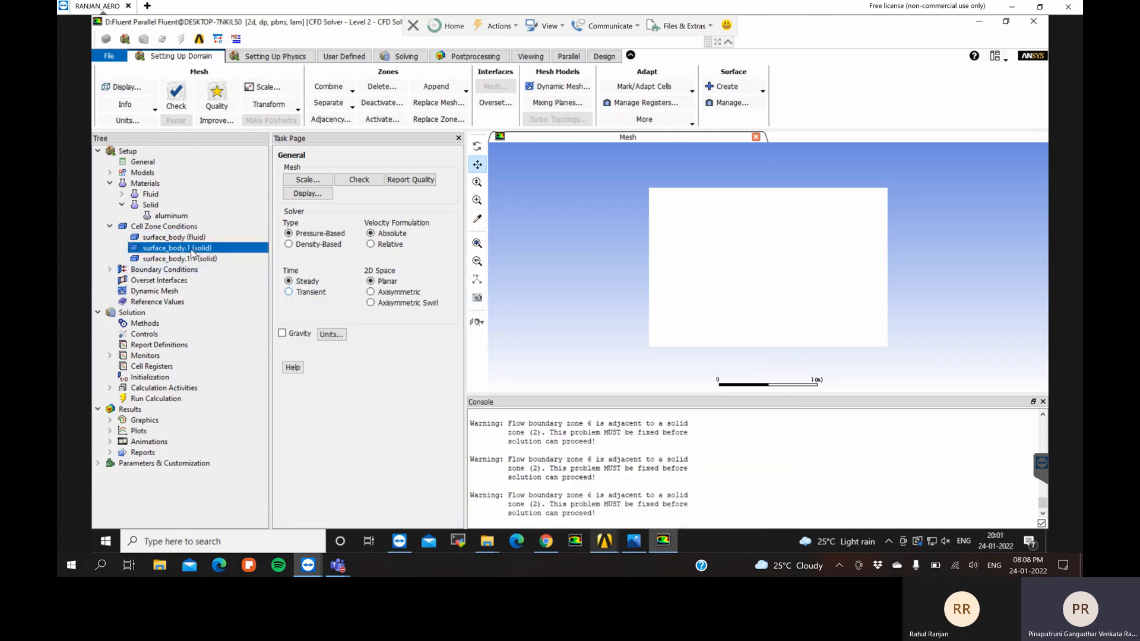
Change the surface_body.1 cell zone type to fluid and accept air as its material
right_click(194, 253)
mouse_move(249, 301)
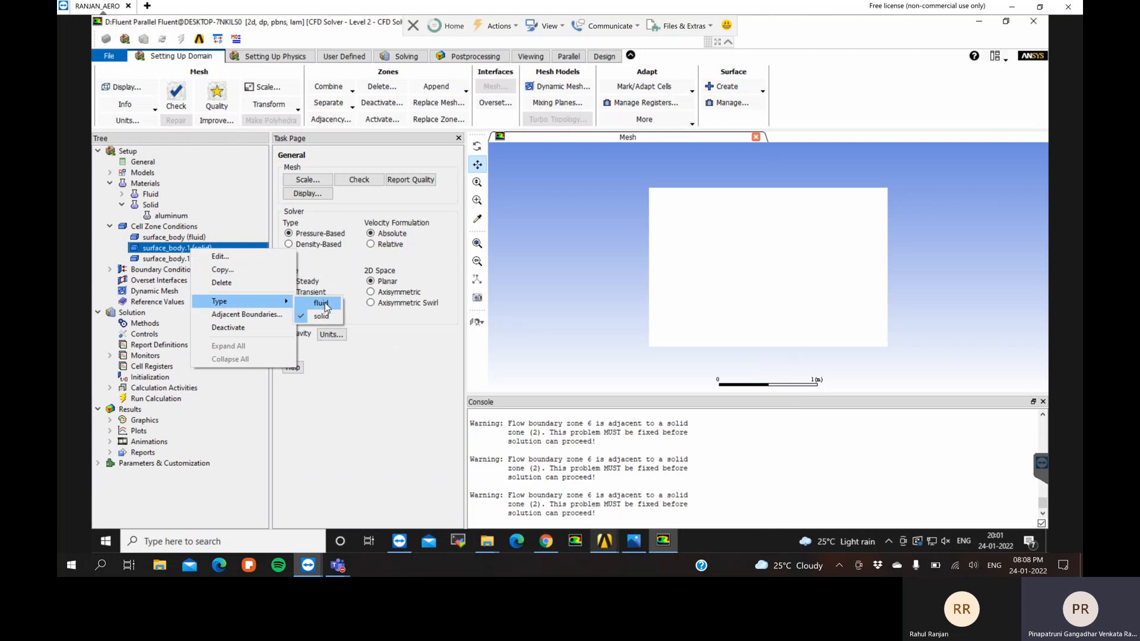
left_click(320, 303)
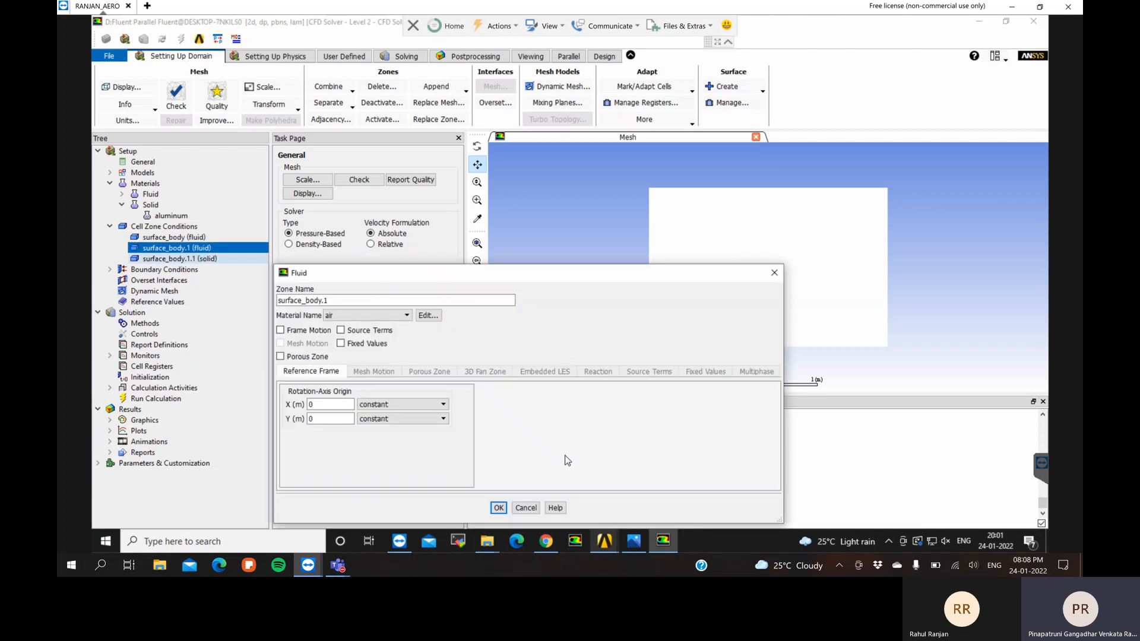
left_click(502, 508)
Change the surface_body.1.1 cell zone type to fluid, keeping air as its material
right_click(194, 262)
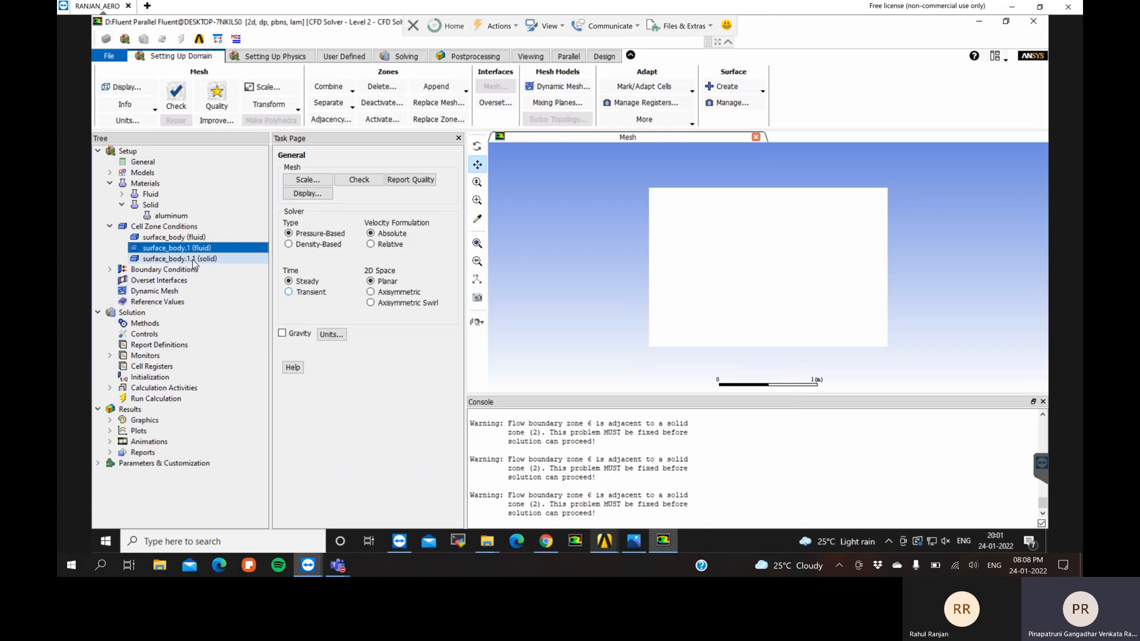
mouse_move(249, 311)
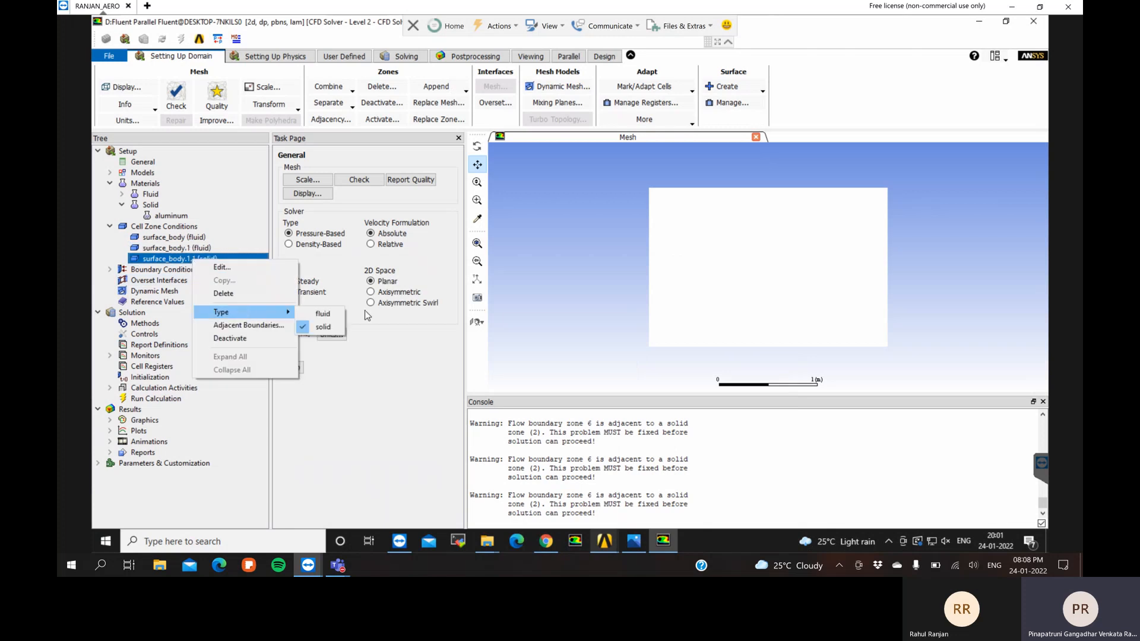
left_click(322, 314)
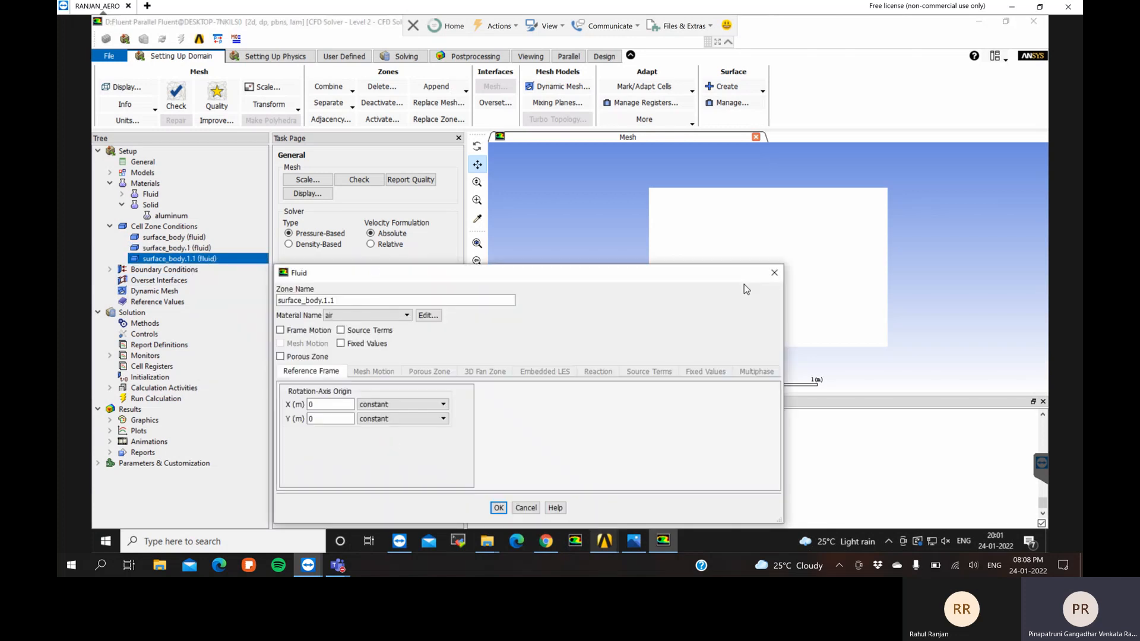
left_click(498, 508)
Inspect the overlapping meshes around the two bodies, and report the mesh size and quality to check the minimum orthogonal quality
scroll(791, 283, "up", 5)
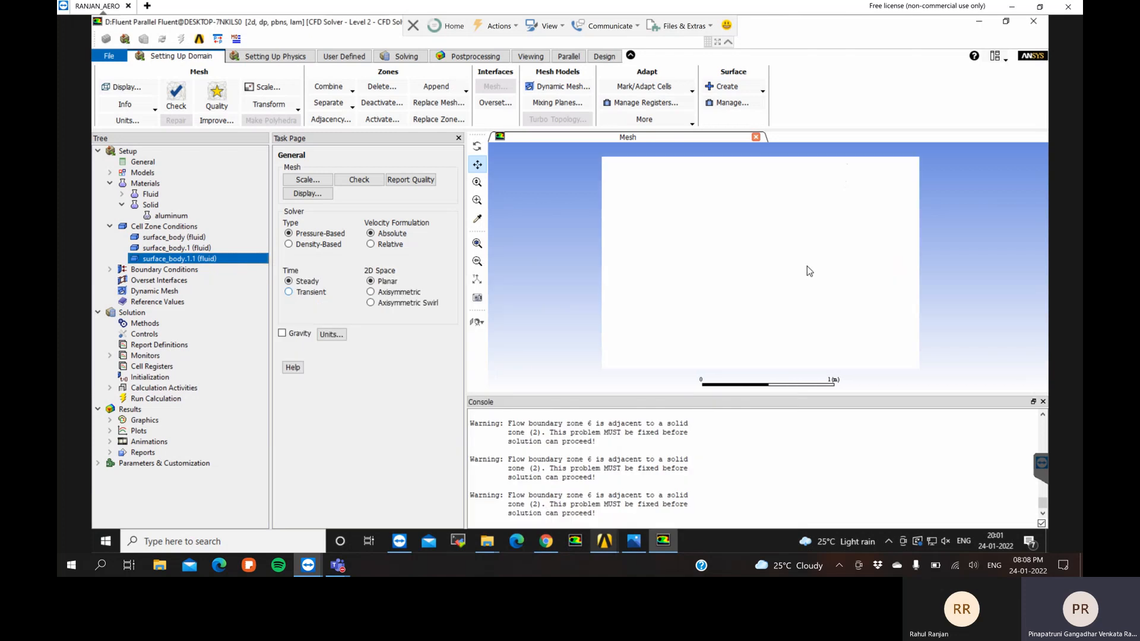
scroll(731, 254, "up", 4)
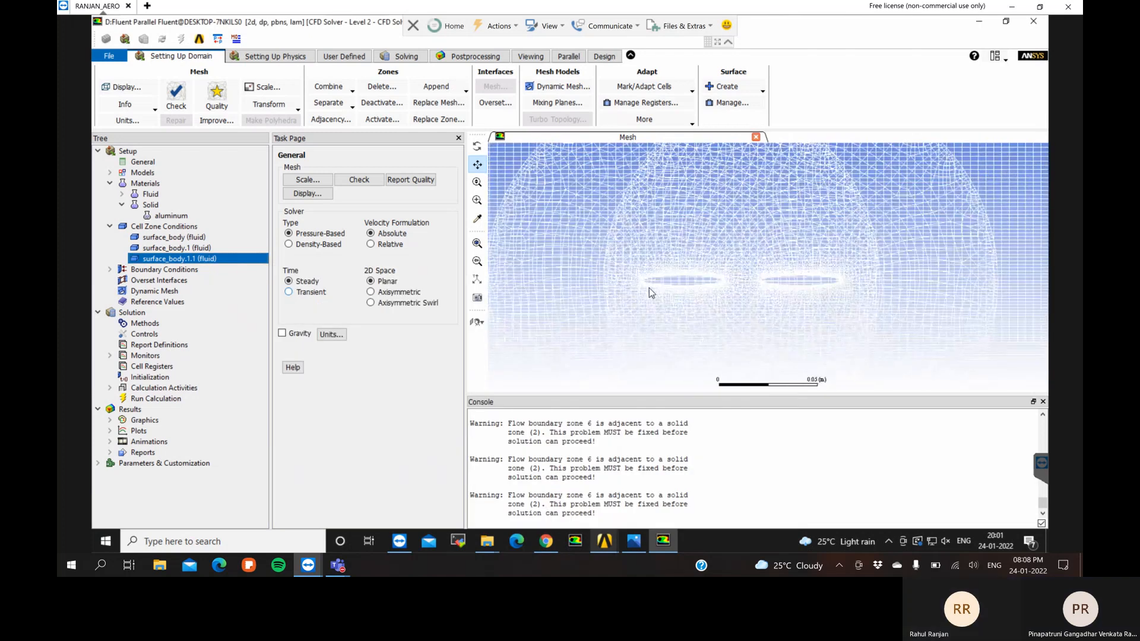
scroll(680, 260, "up", 1)
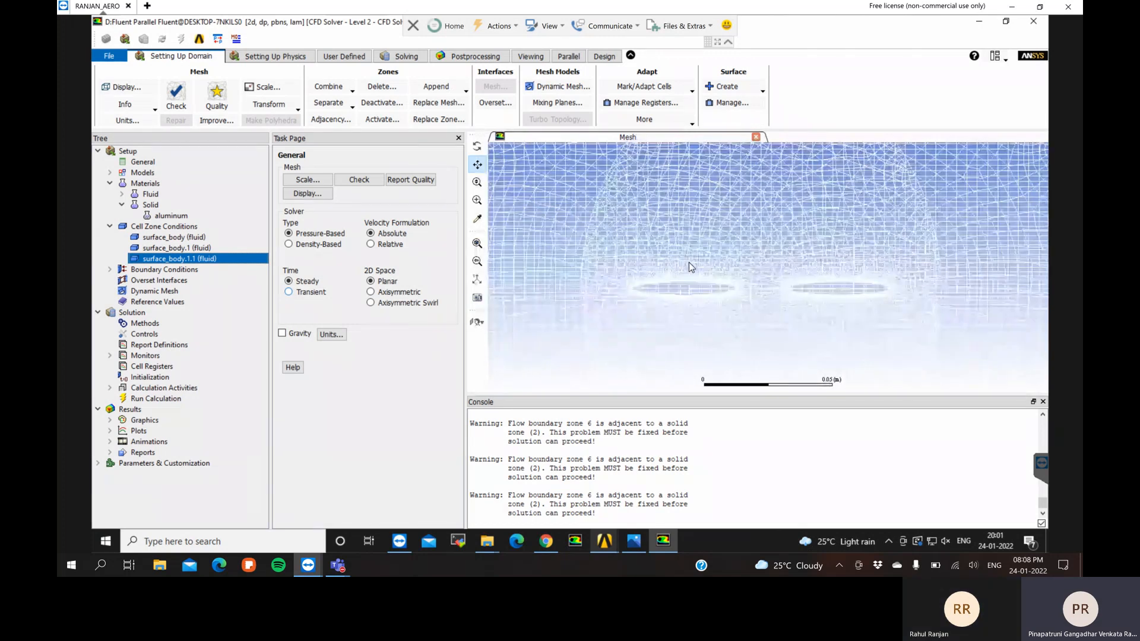
scroll(706, 272, "down", 1)
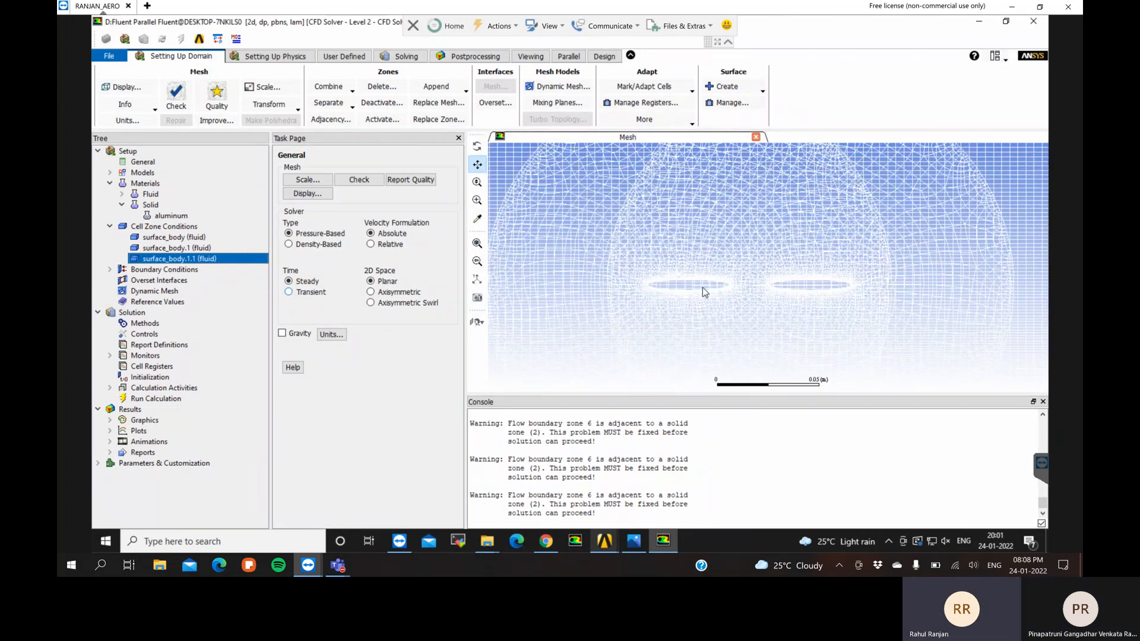
scroll(702, 289, "up", 1)
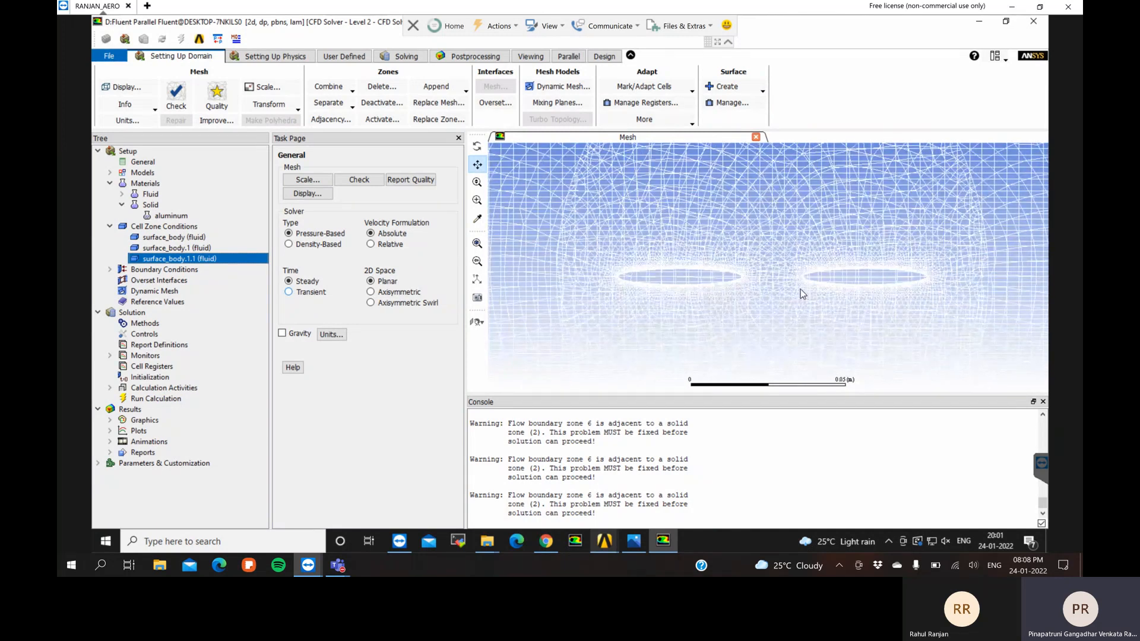
left_click(134, 108)
left_click(137, 115)
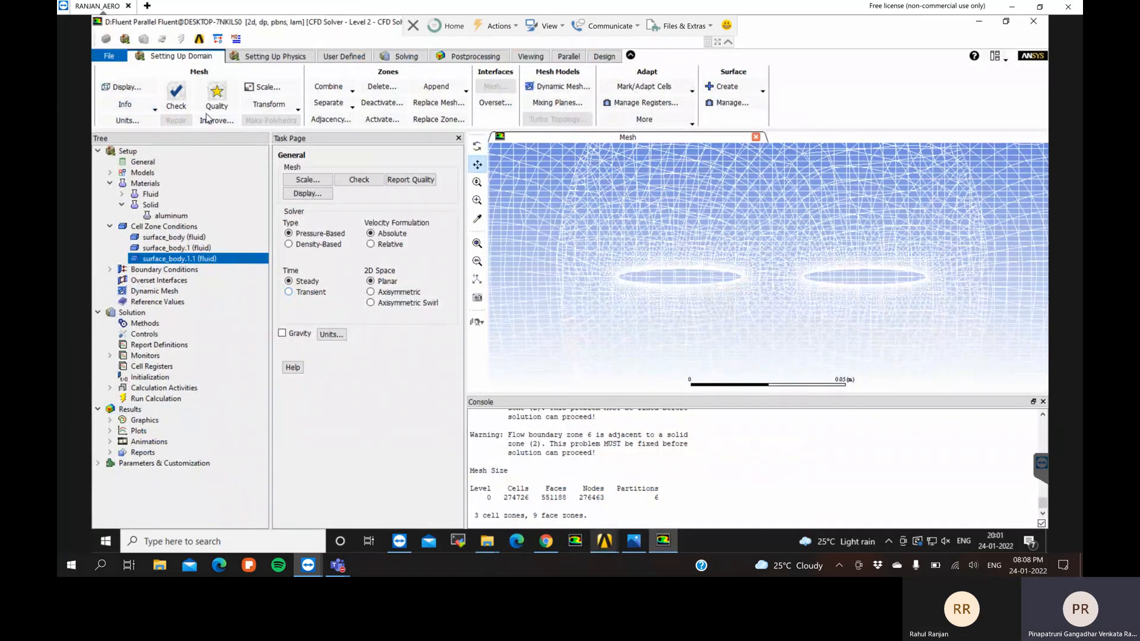
left_click(221, 108)
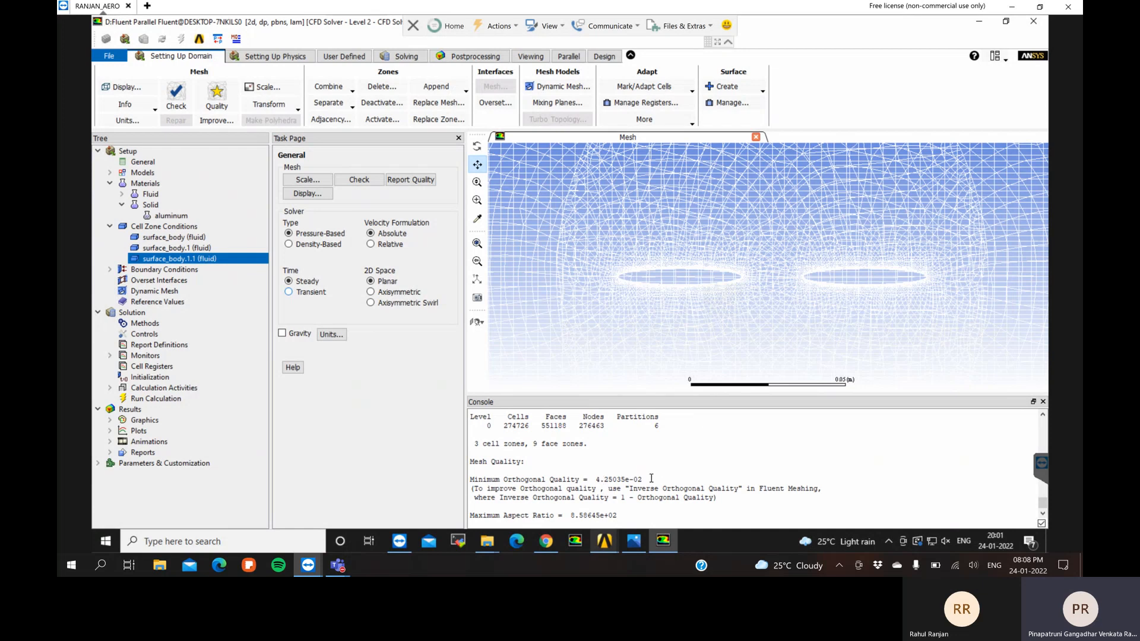
left_click_drag(643, 479, 595, 479)
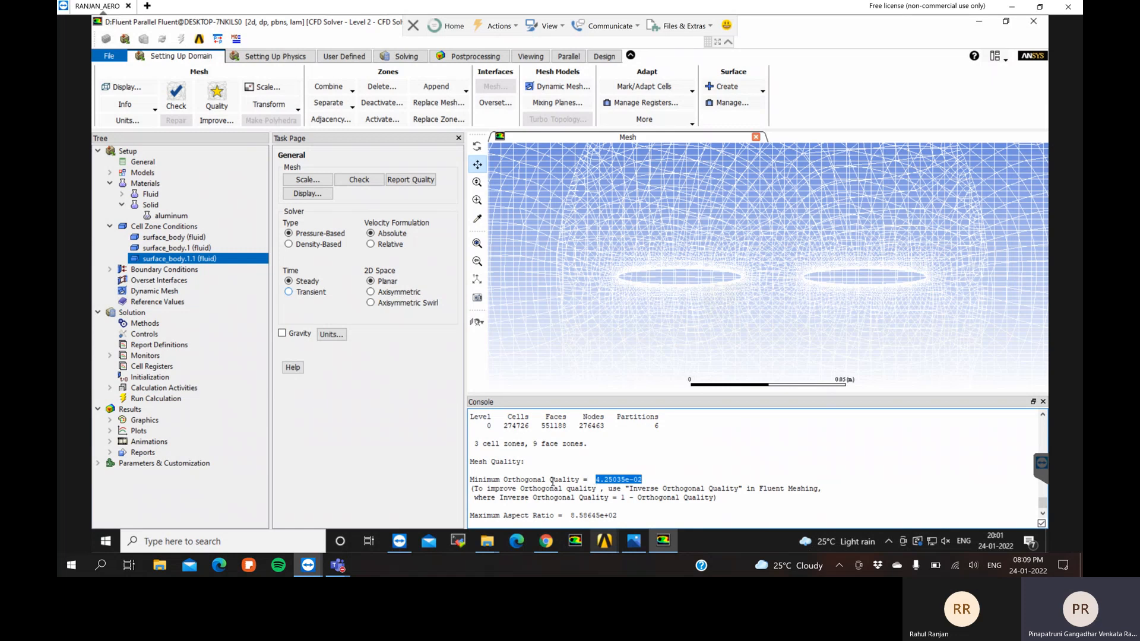
left_click(364, 449)
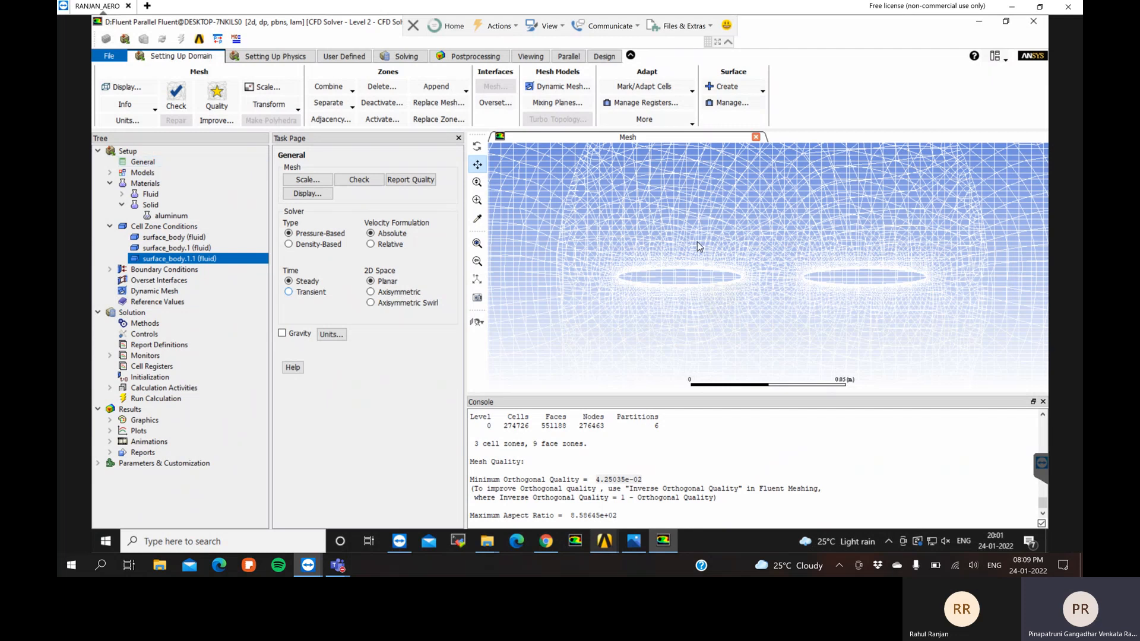
Set the solver time formulation to transient in the general settings
scroll(699, 246, "down", 1)
scroll(699, 246, "down", 3)
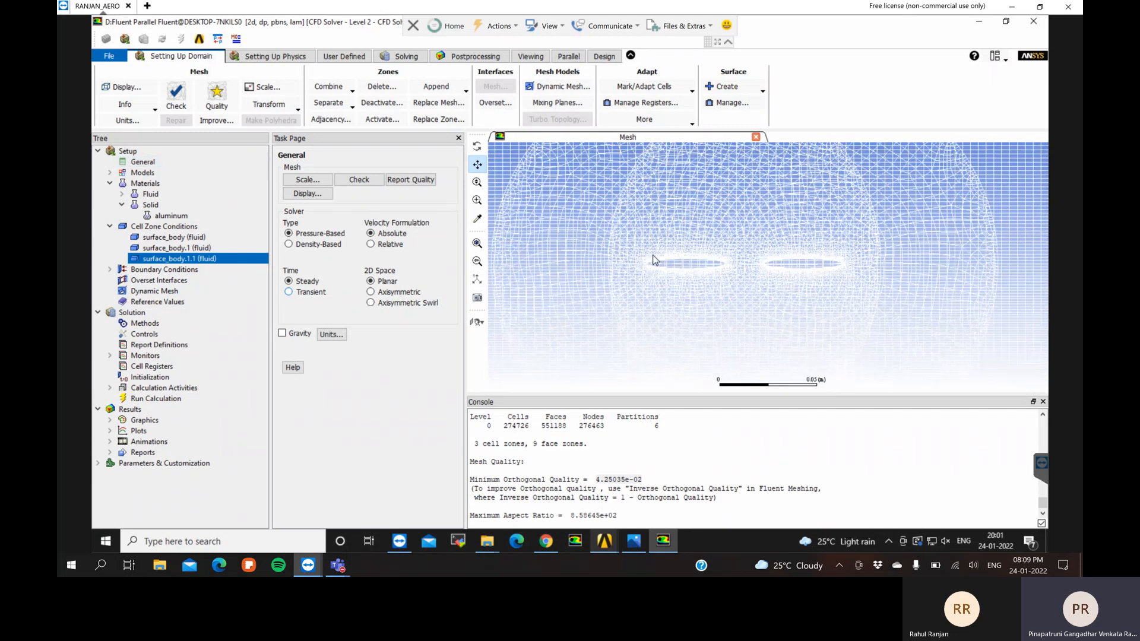
left_click(142, 161)
left_click(289, 292)
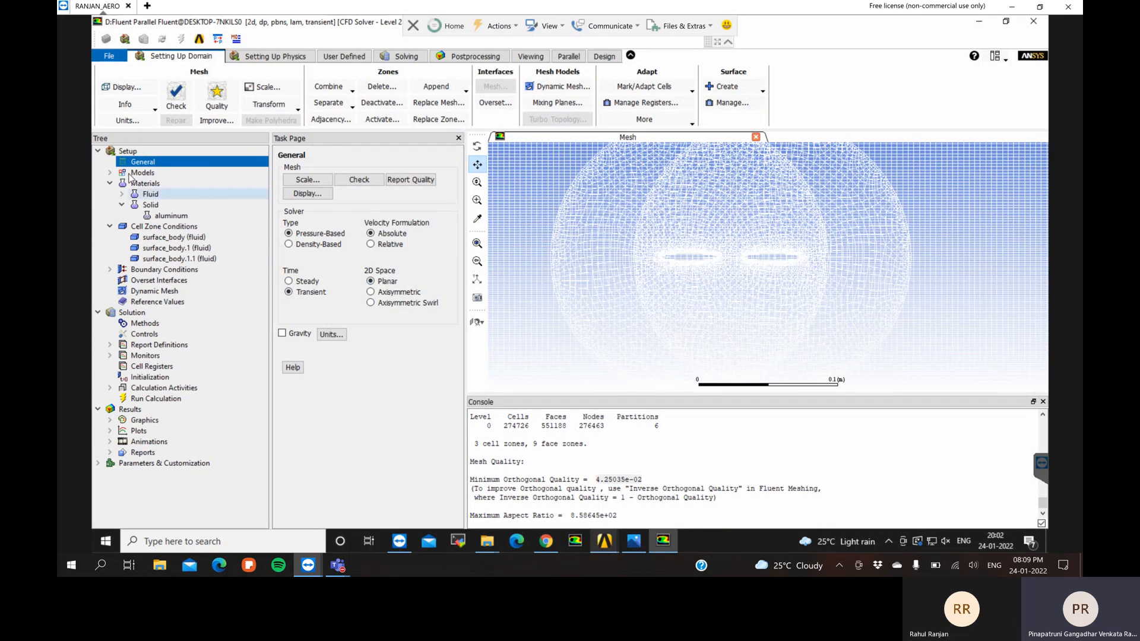
Set the viscous model to standard k-omega (2 eqn) with curvature correction enabled
left_click(111, 172)
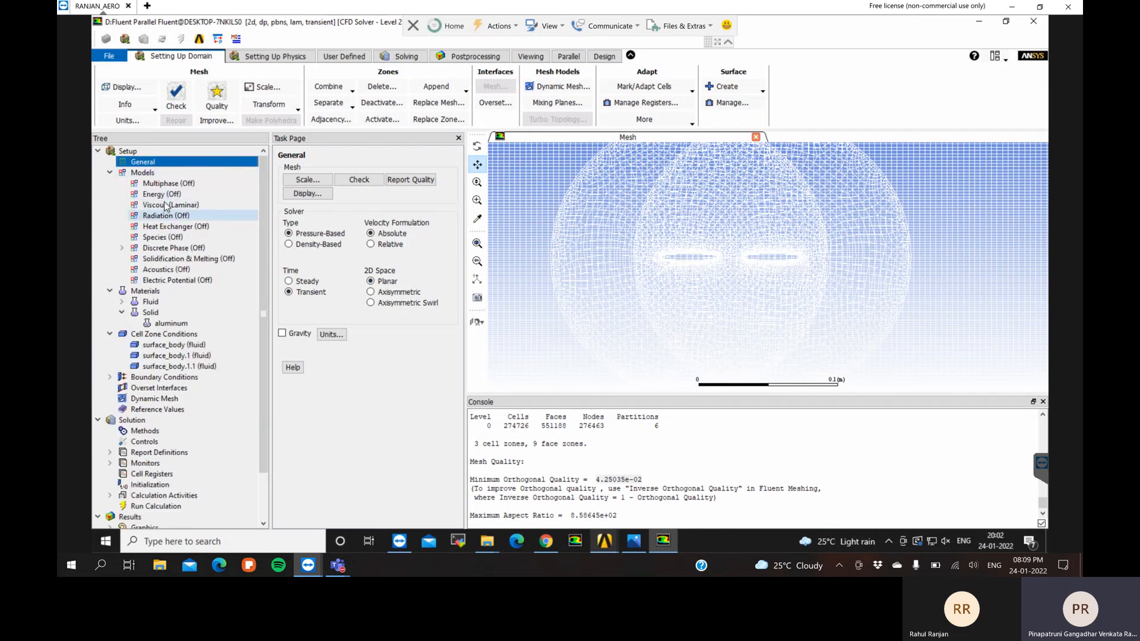
right_click(165, 204)
left_click(174, 209)
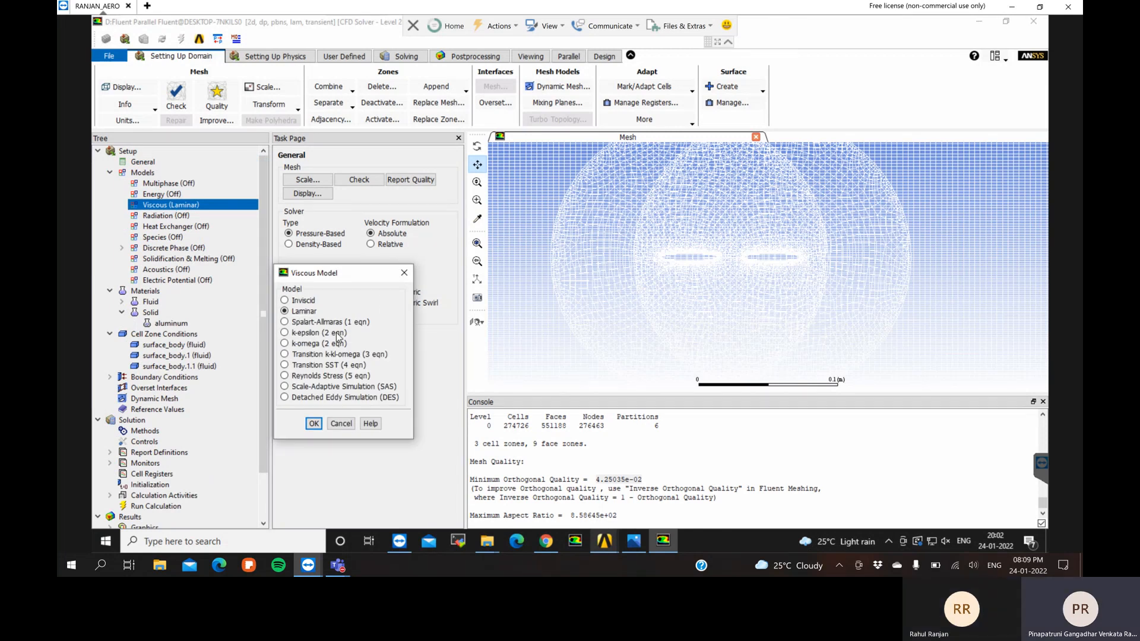
left_click(337, 341)
left_click_drag(405, 279, 412, 188)
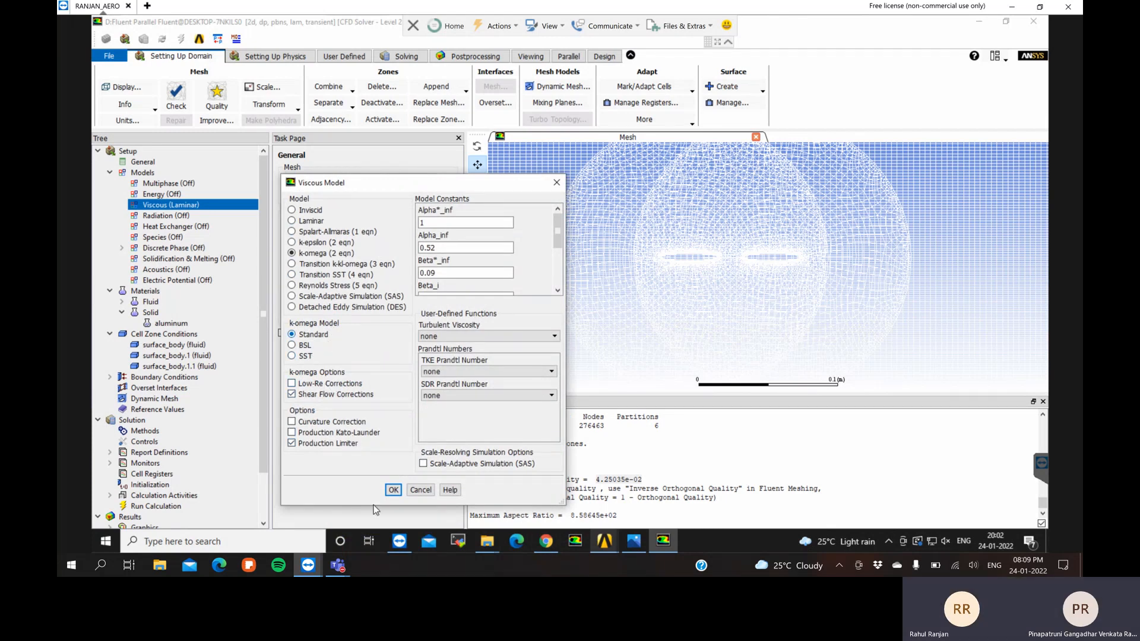
left_click(357, 424)
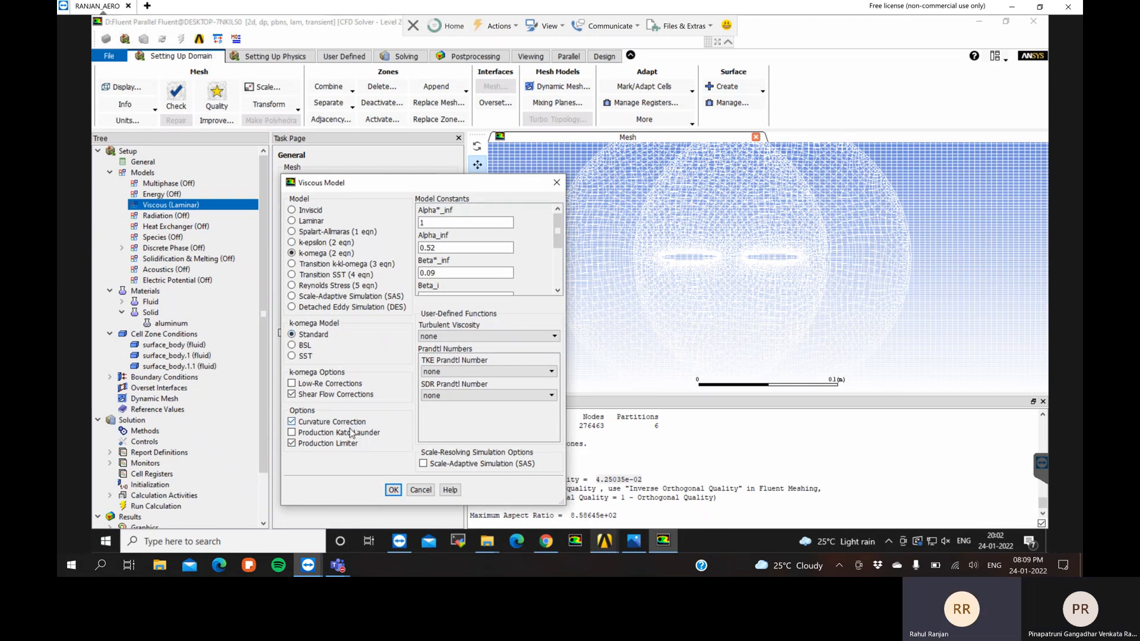
left_click(392, 490)
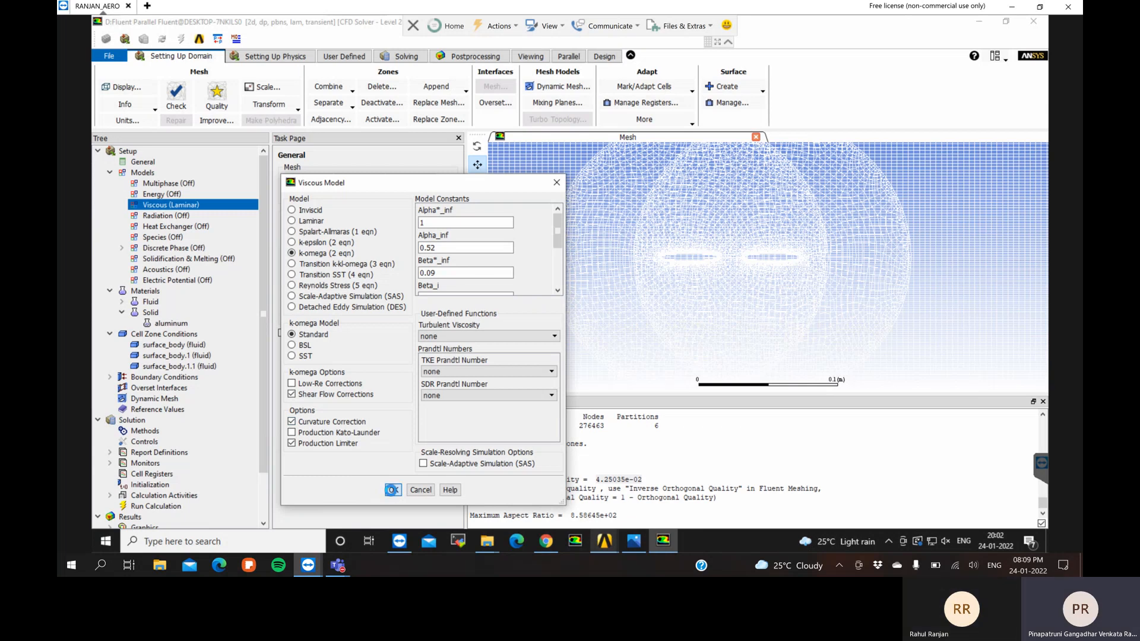
left_click(113, 174)
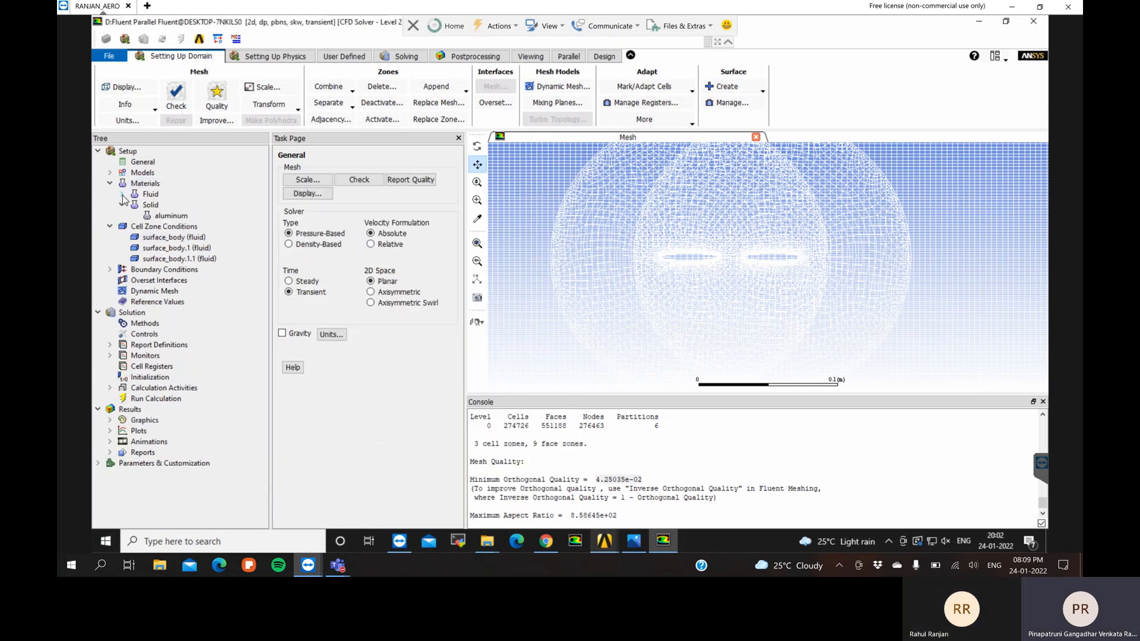
Create a new fluid material entry and copy water-liquid (h2o<l>) from the Fluent database into the fluid materials
left_click(122, 193)
right_click(148, 194)
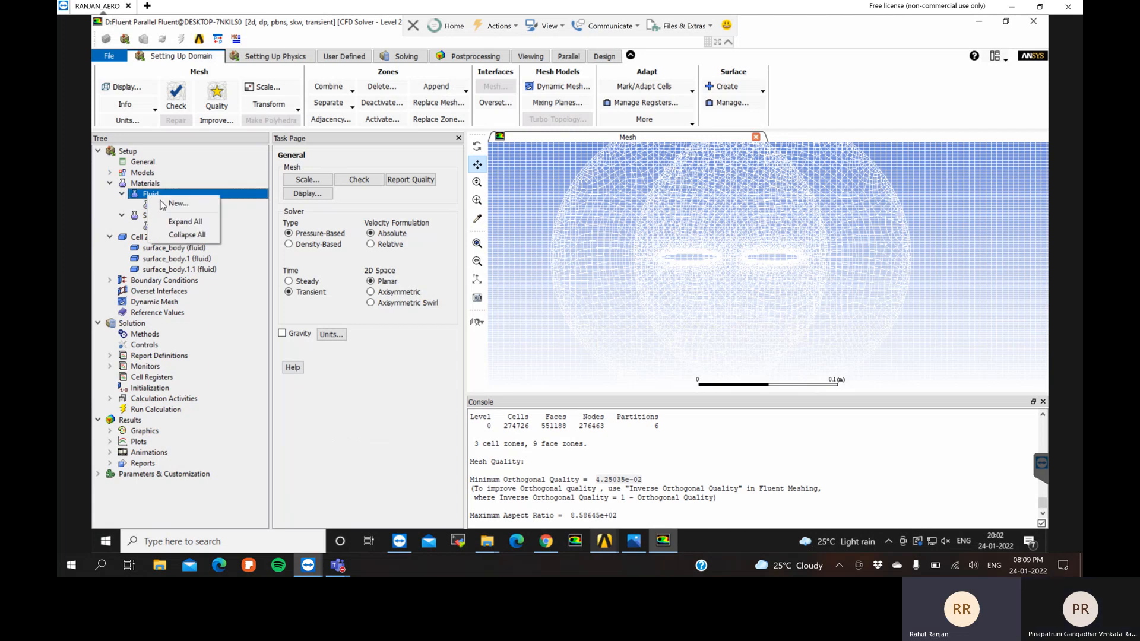
left_click(163, 204)
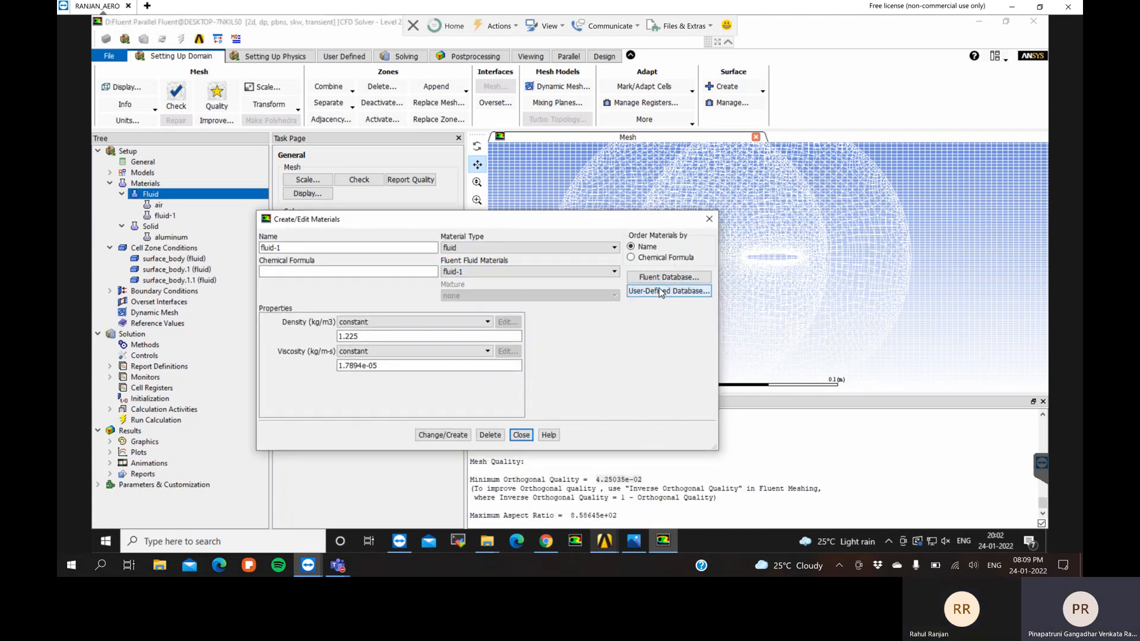
left_click(657, 277)
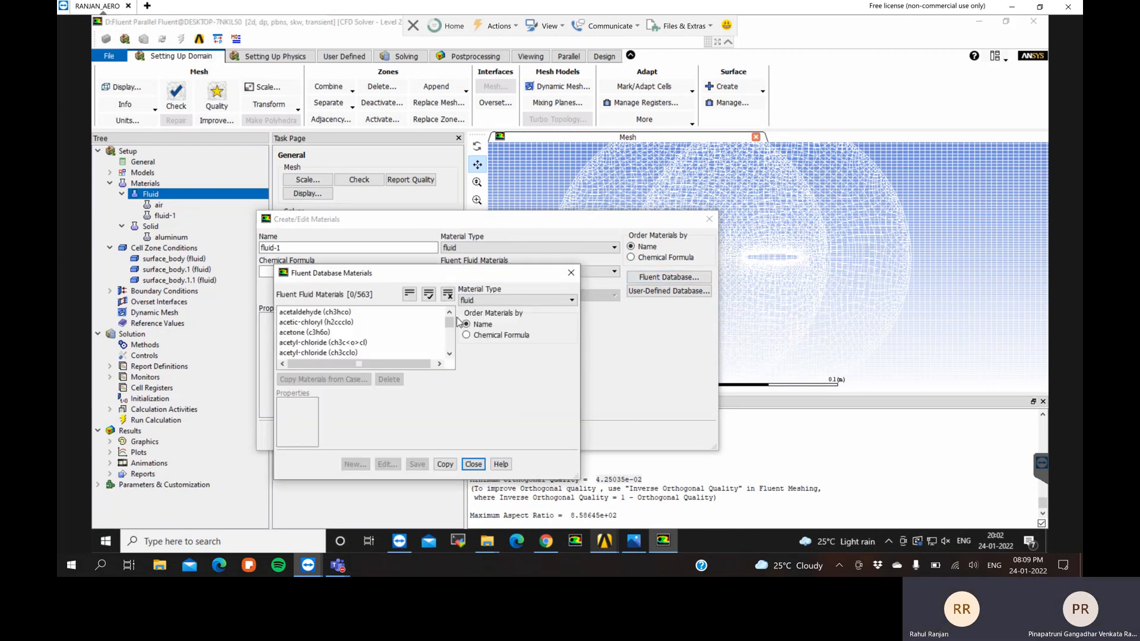
left_click_drag(450, 321, 450, 356)
left_click(319, 333)
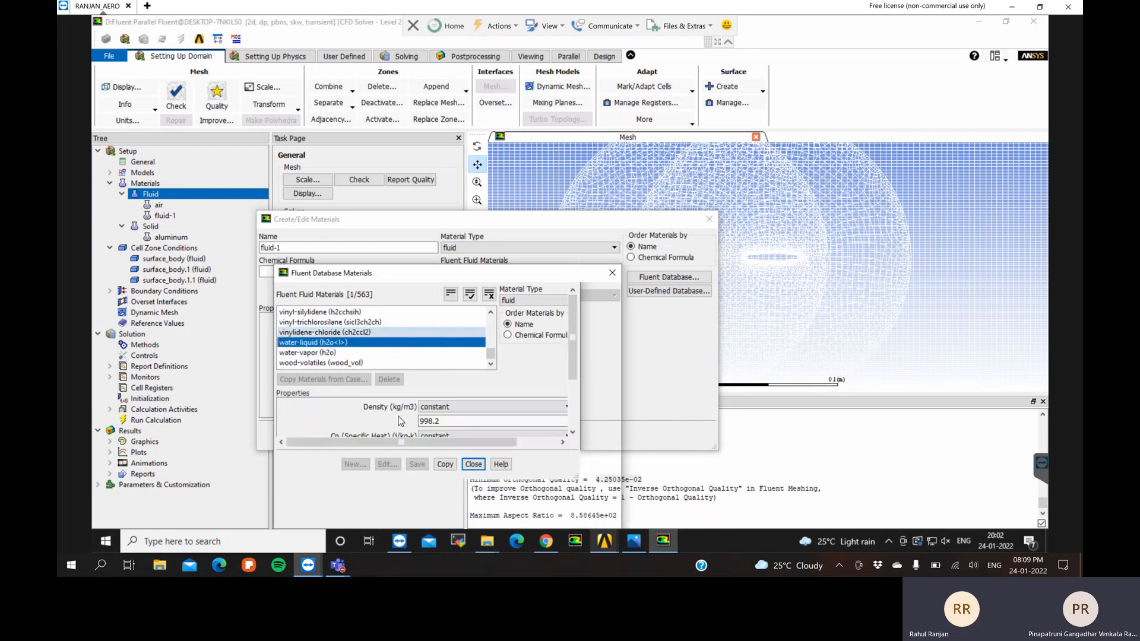
left_click_drag(485, 277, 489, 197)
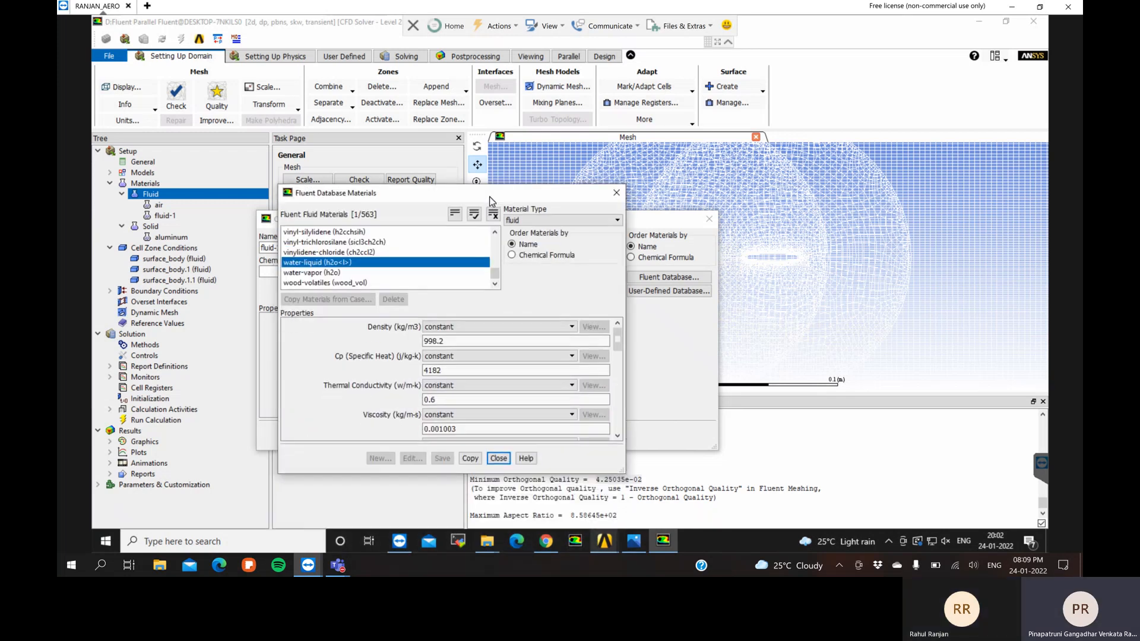
left_click(470, 458)
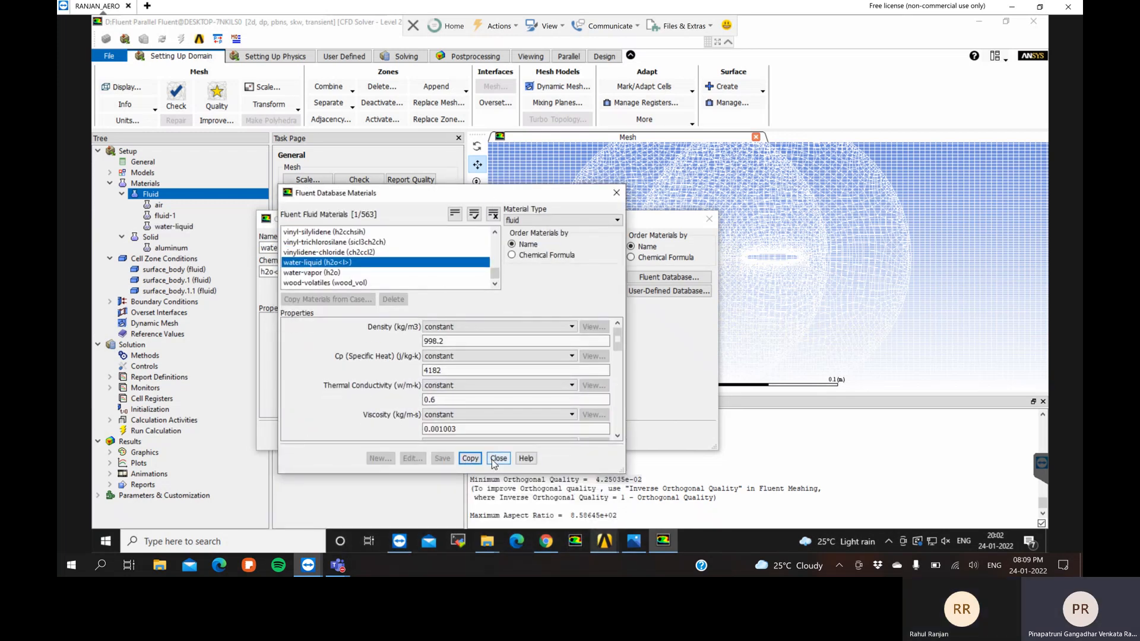
left_click(498, 458)
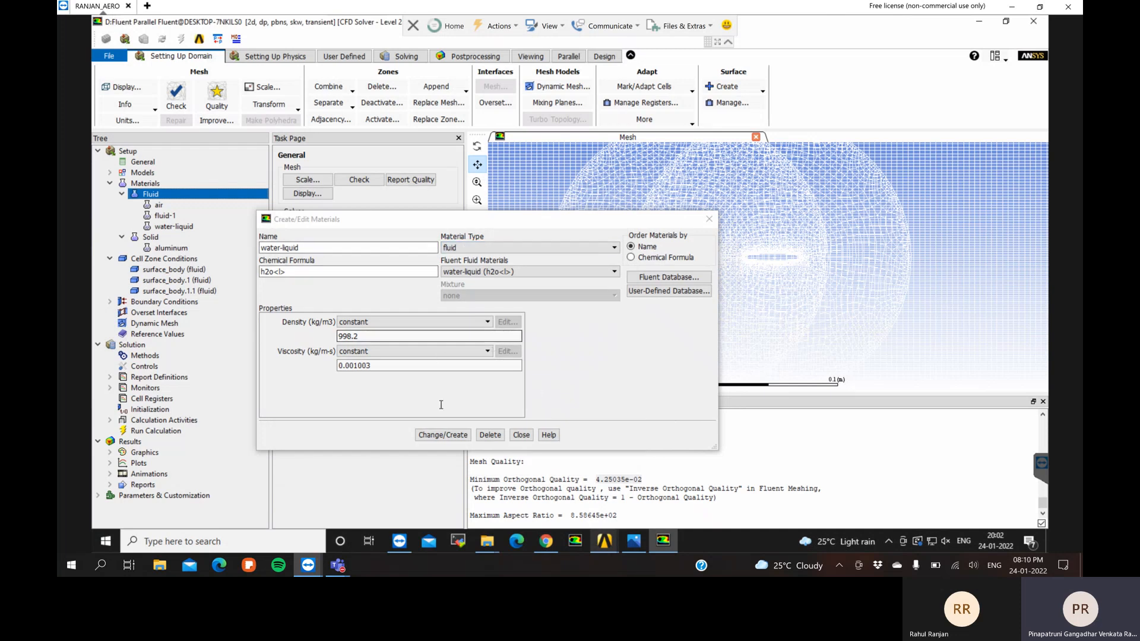
left_click(520, 435)
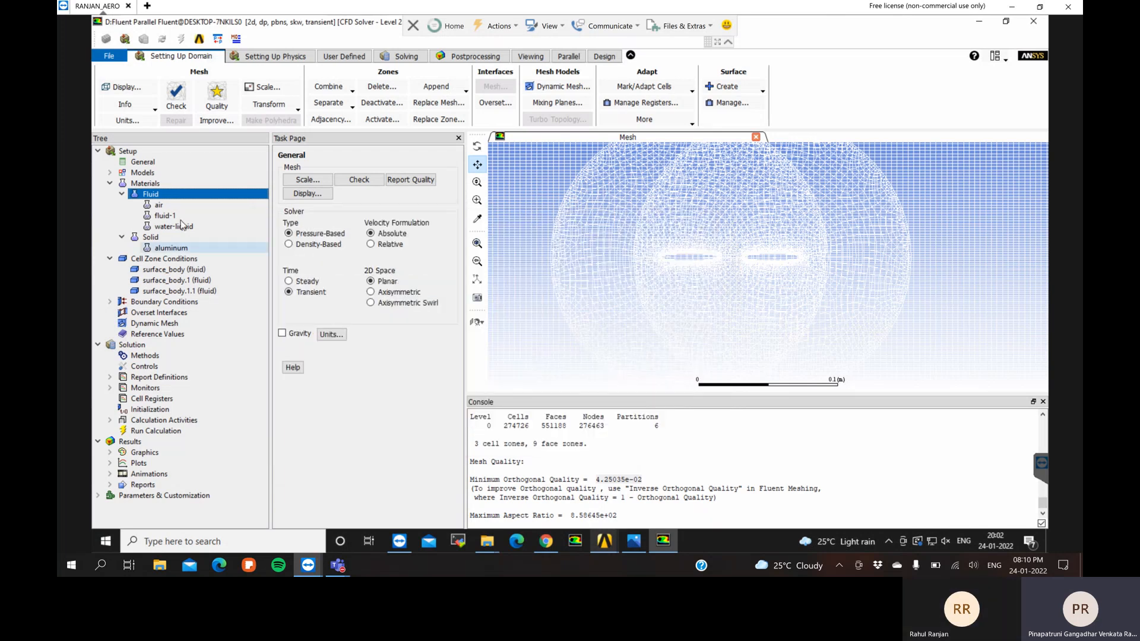
Delete the unneeded fluid-1 material from the fluid materials and confirm the deletion
left_click(165, 216)
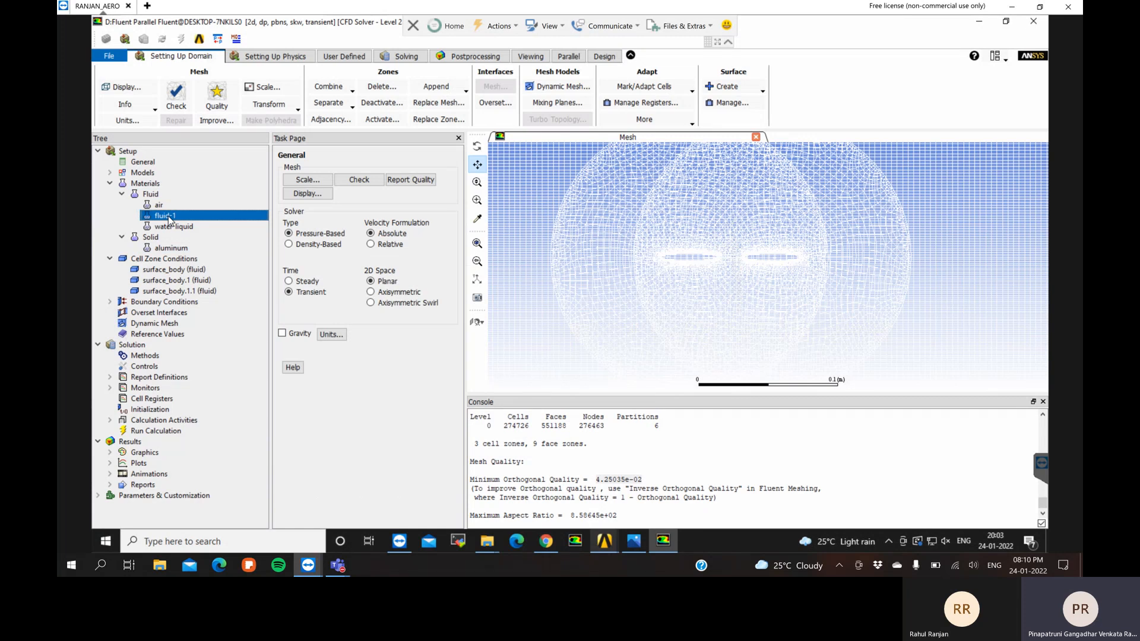
right_click(170, 219)
left_click(201, 250)
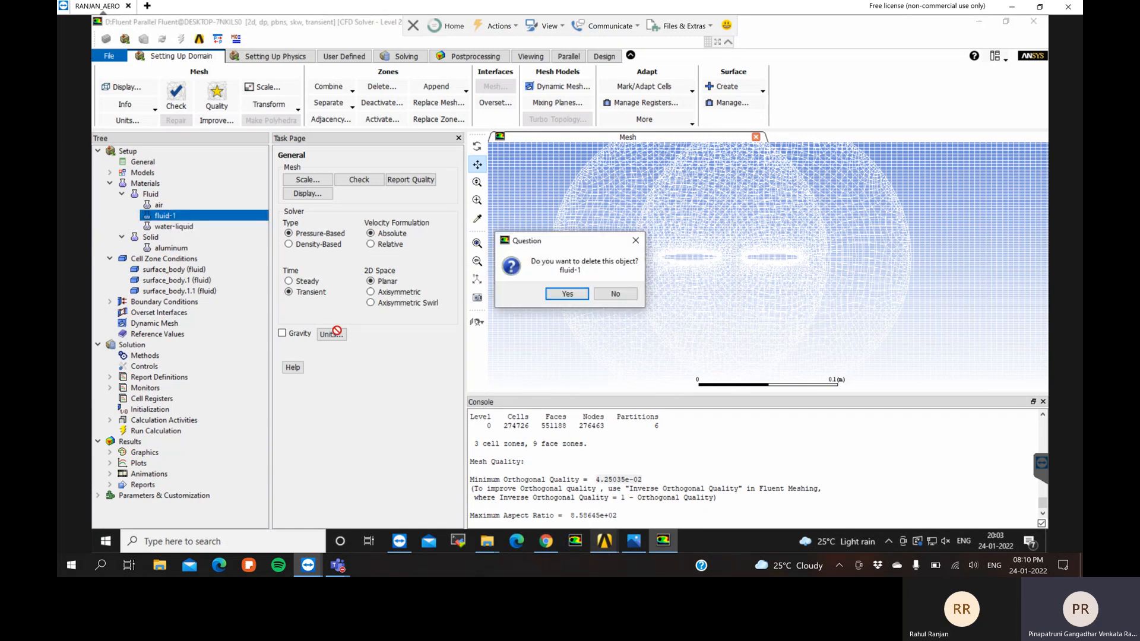
left_click(567, 294)
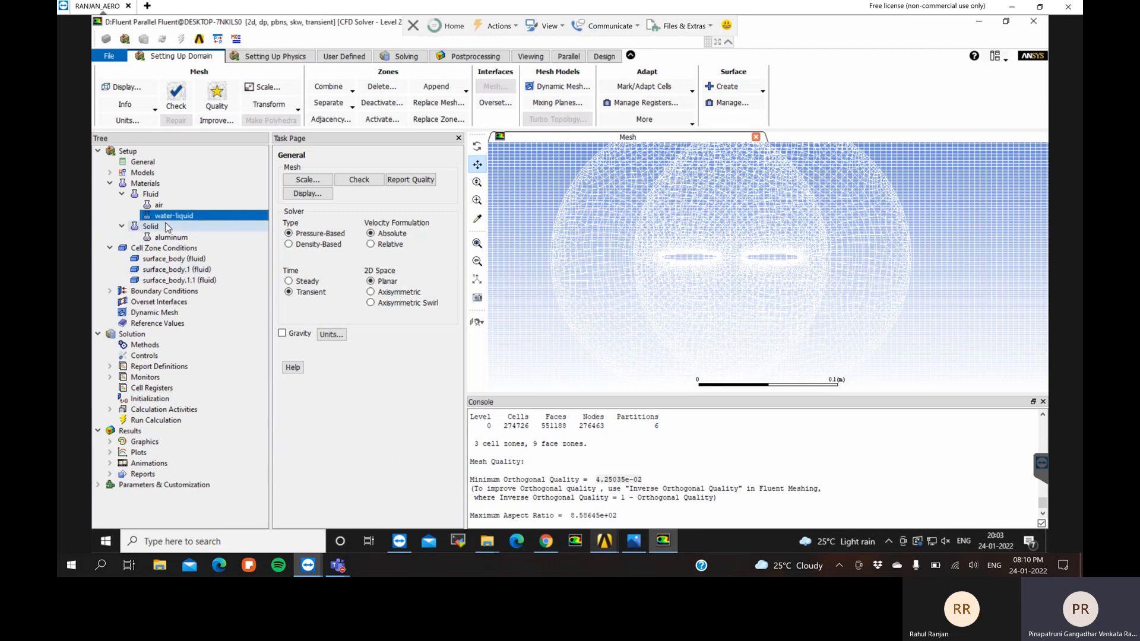
Assign water-liquid as the material of the surface_body fluid cell zone
right_click(177, 262)
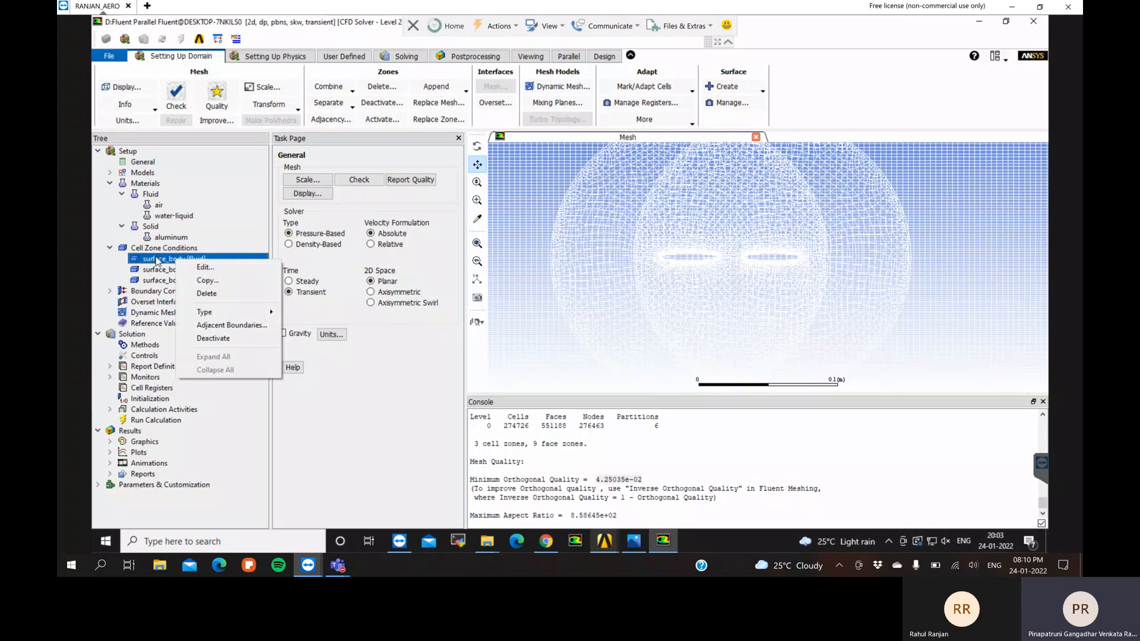
left_click(204, 267)
left_click(359, 316)
left_click(354, 326)
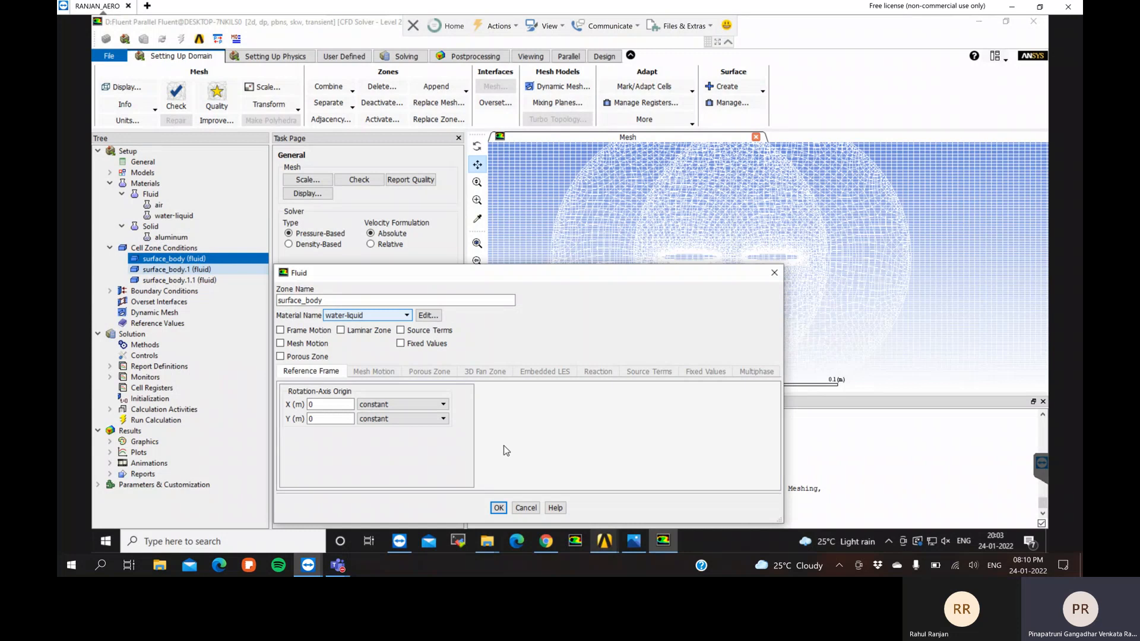
left_click(498, 508)
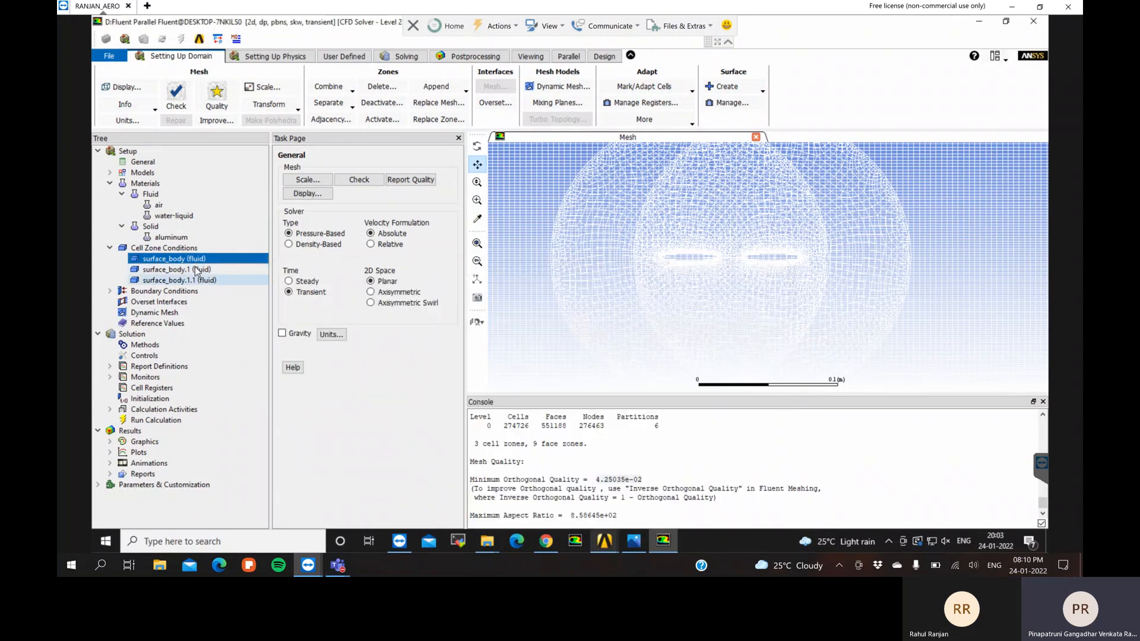
Assign water-liquid as the material of the surface_body.1 fluid cell zone
right_click(196, 269)
left_click(215, 274)
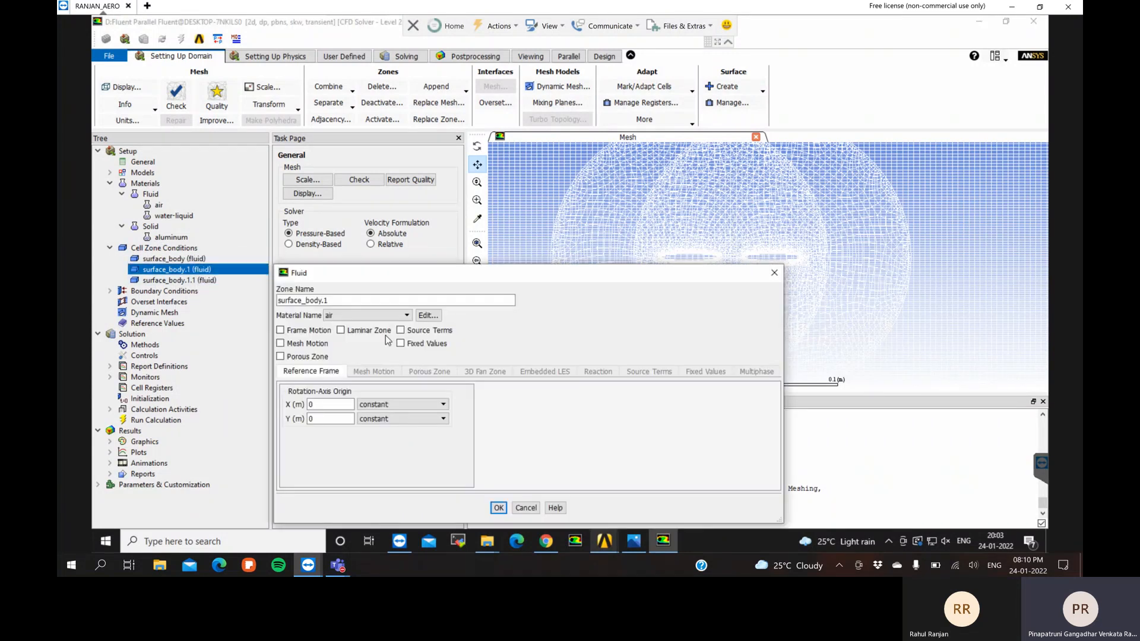
left_click(374, 317)
left_click(363, 327)
key("Return")
Assign water-liquid as the material of the surface_body.1.1 fluid cell zone
left_click(194, 283)
right_click(194, 283)
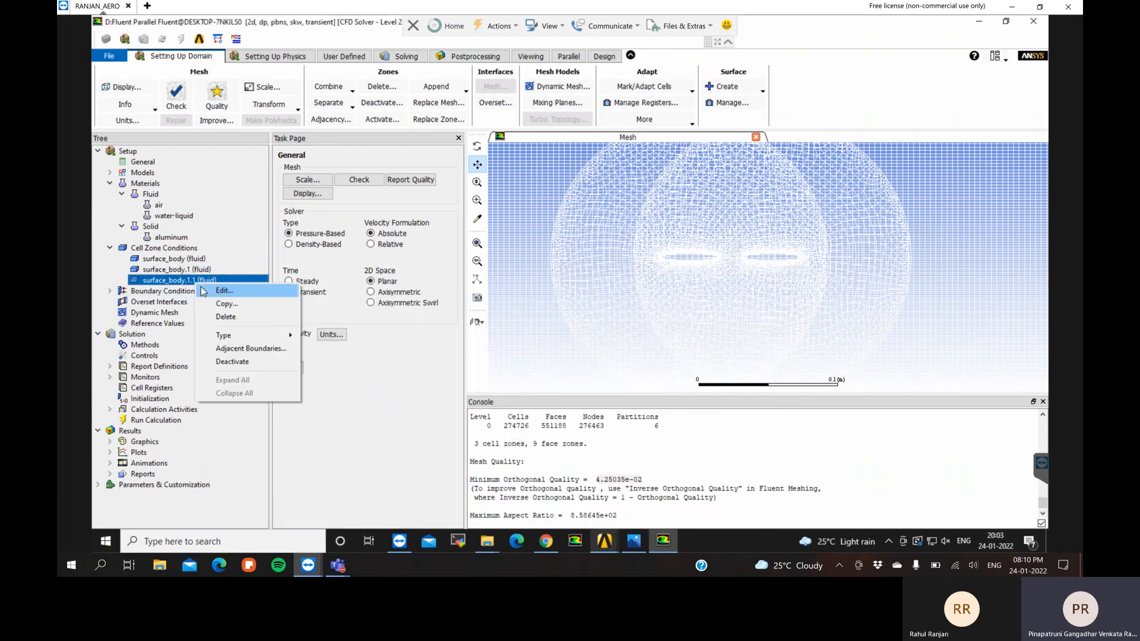
left_click(205, 291)
left_click(365, 317)
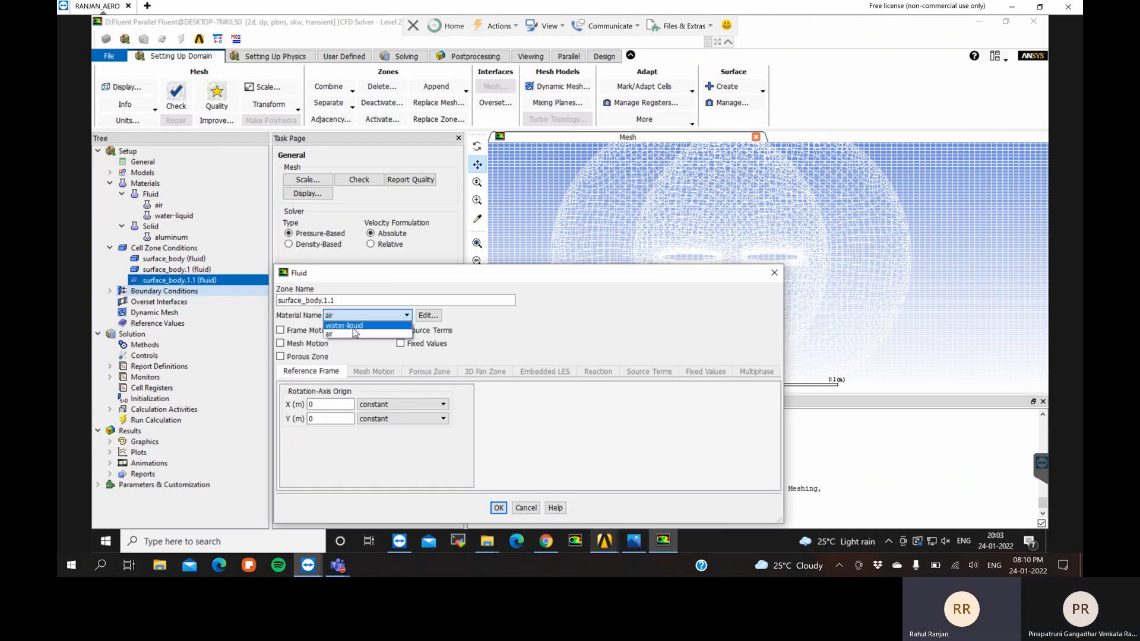
left_click(354, 327)
left_click(498, 508)
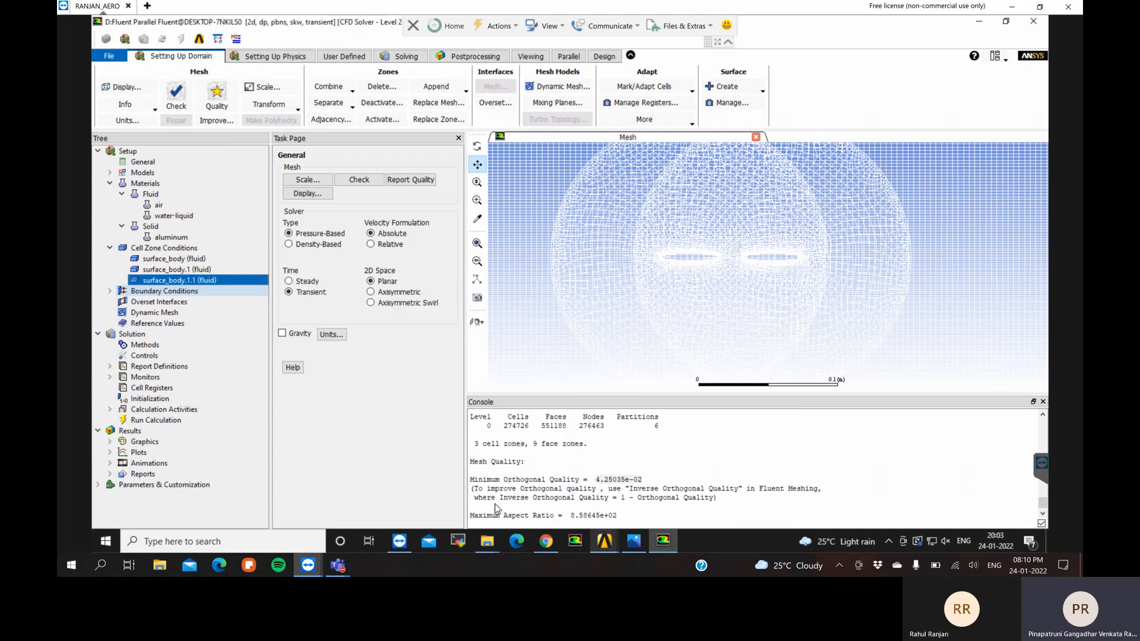
Delete air from the fluid materials and confirm the deletion
right_click(158, 205)
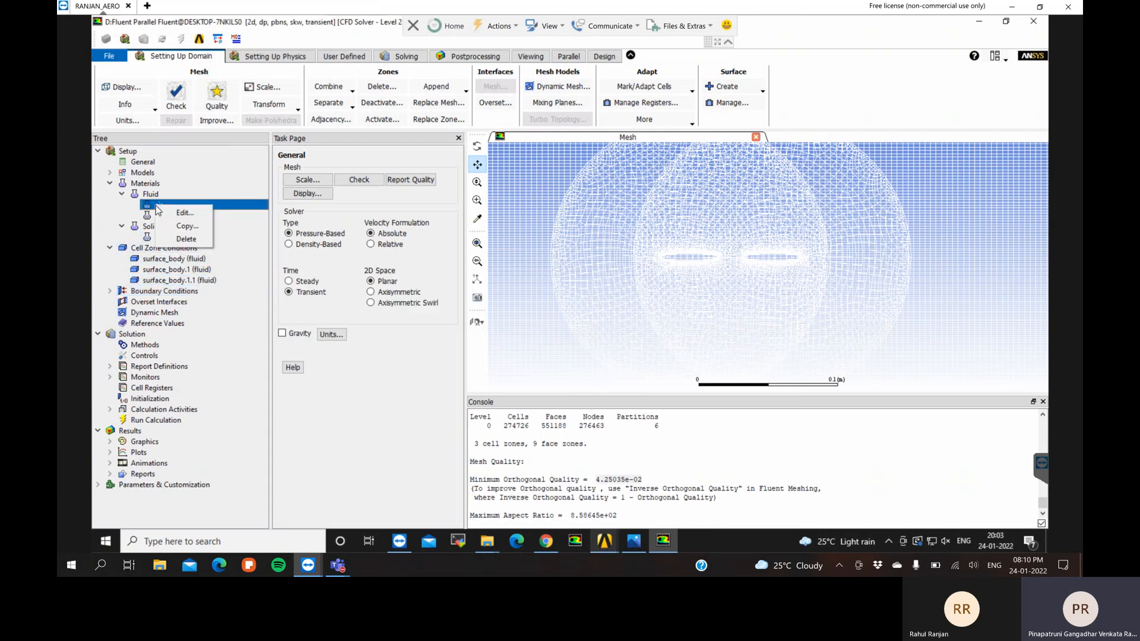
left_click(183, 238)
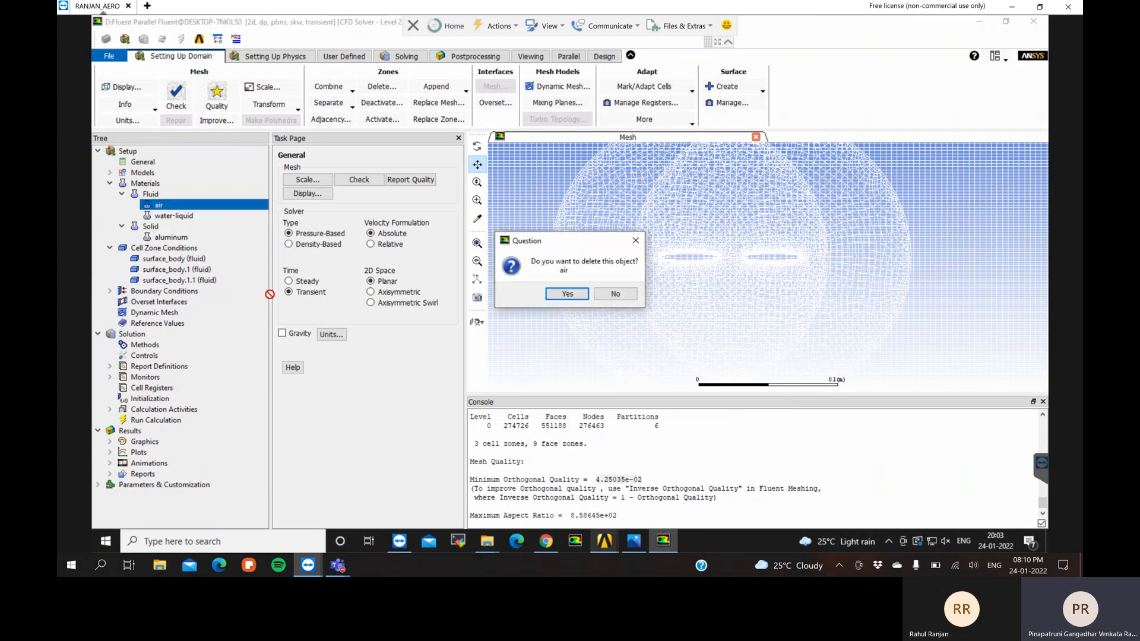
left_click(566, 294)
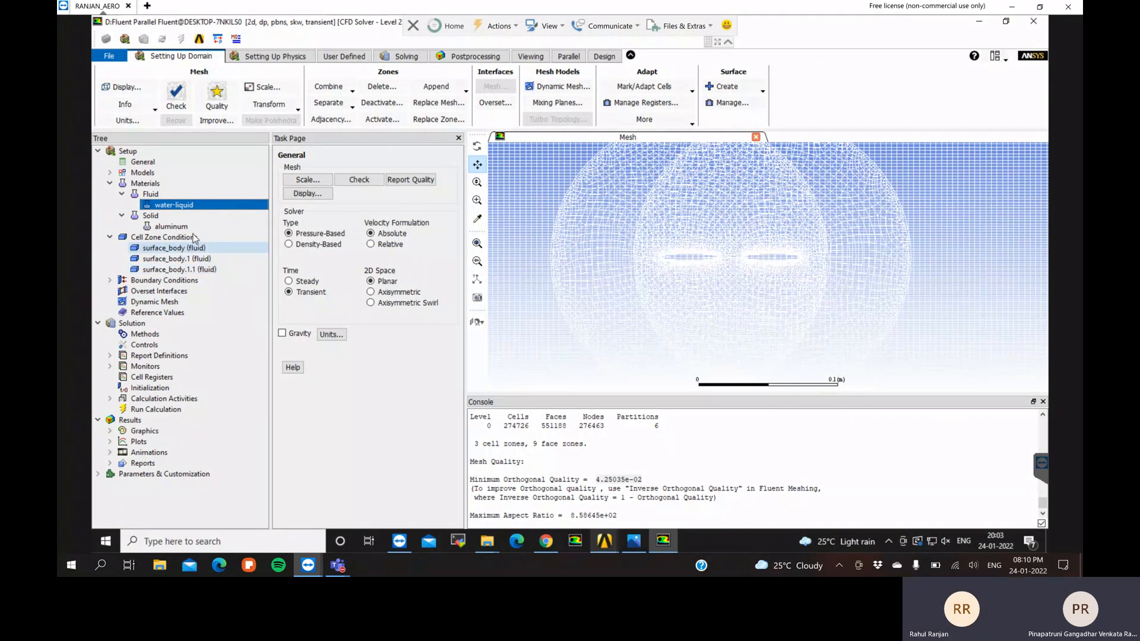
List the boundary conditions and display only the aerofoila and aerofoilb surfaces of the mesh to identify the walls
left_click(122, 216)
left_click(121, 259)
left_click(152, 271)
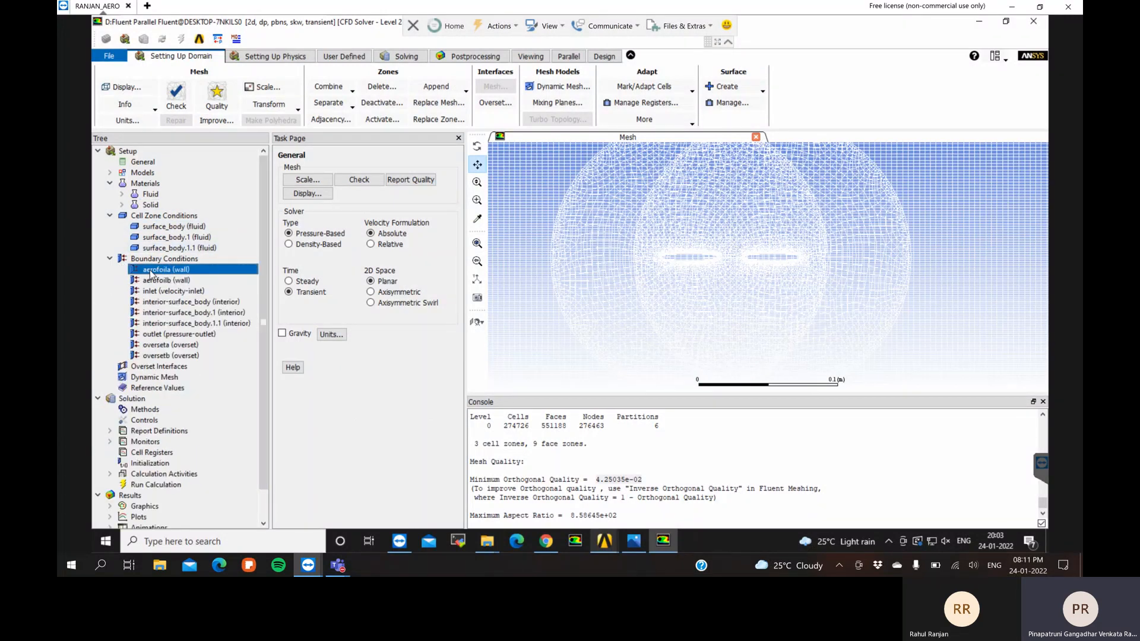
right_click(152, 273)
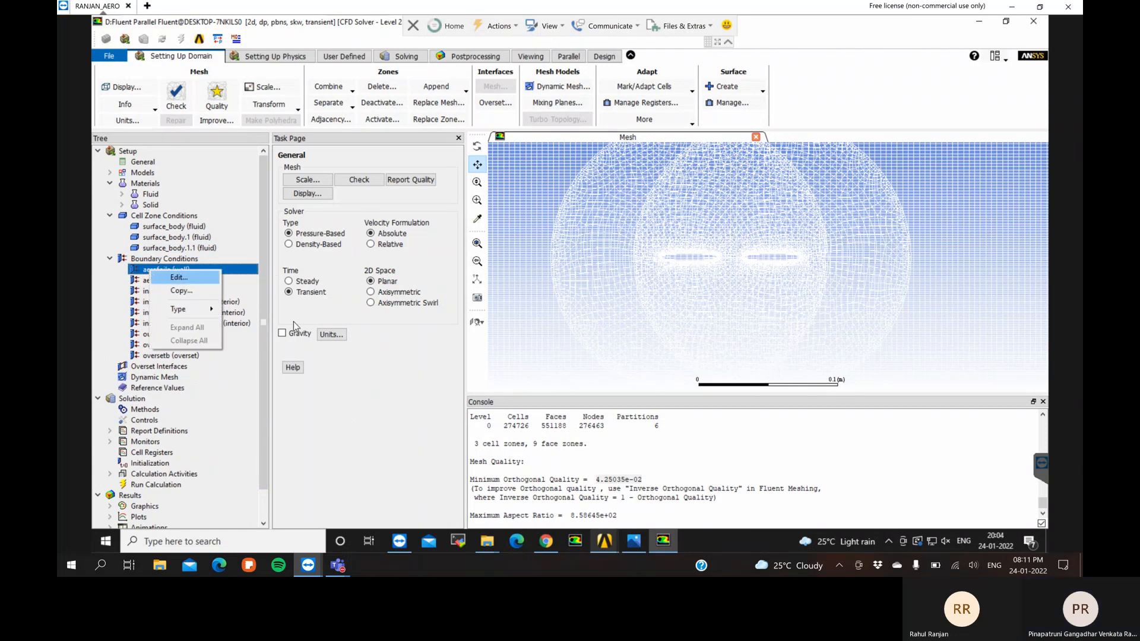
left_click(114, 86)
left_click(114, 86)
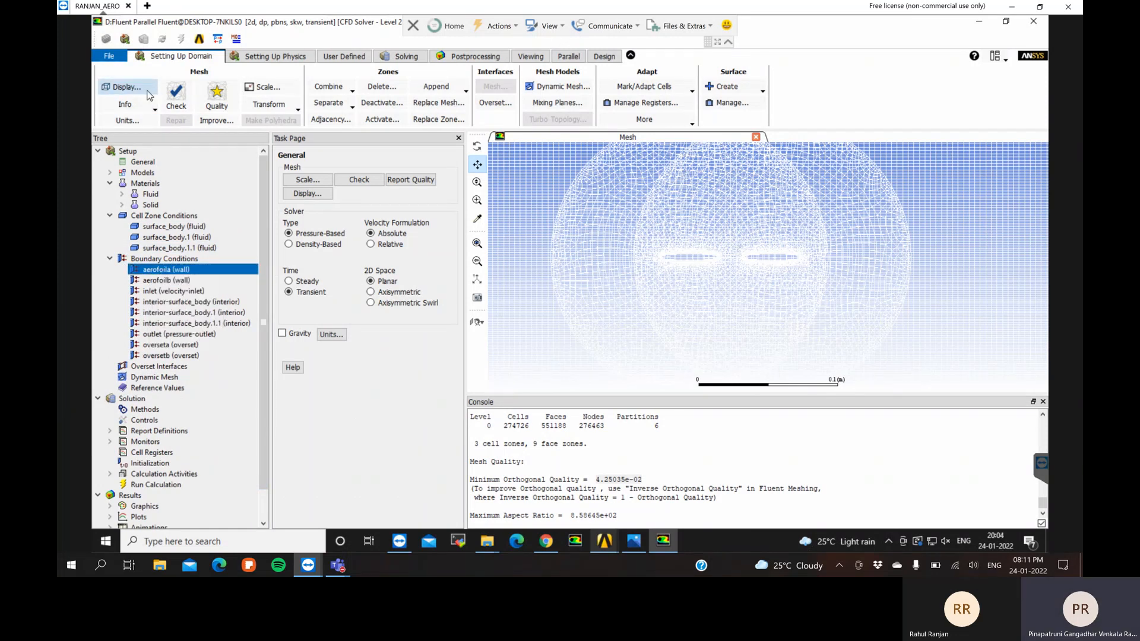
left_click(571, 294)
left_click(408, 313)
left_click(382, 427)
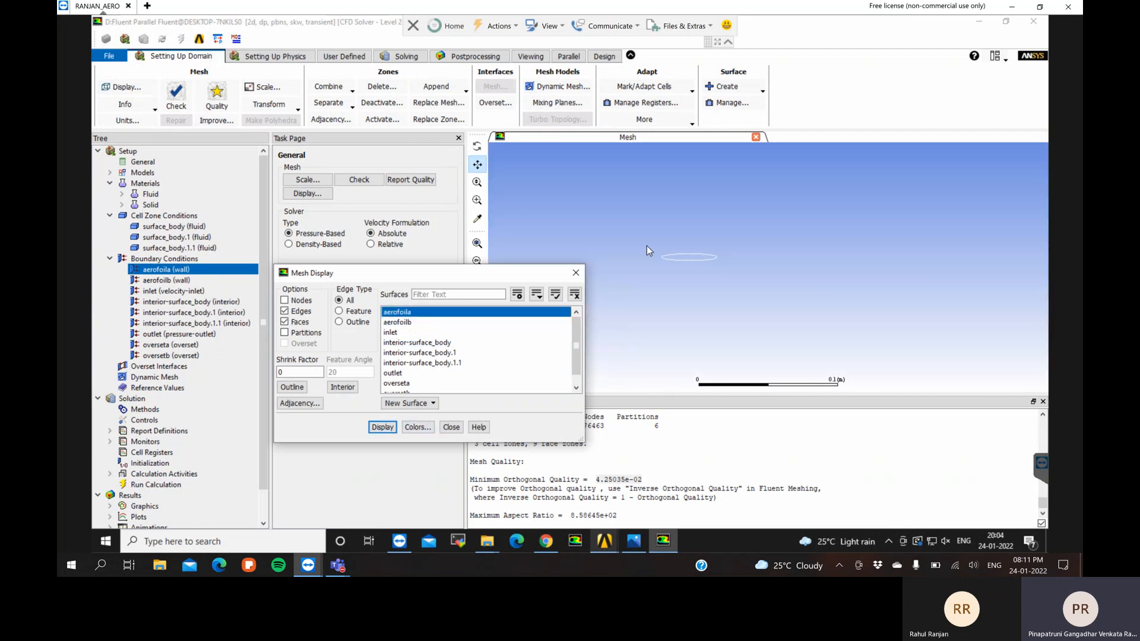
left_click(452, 321)
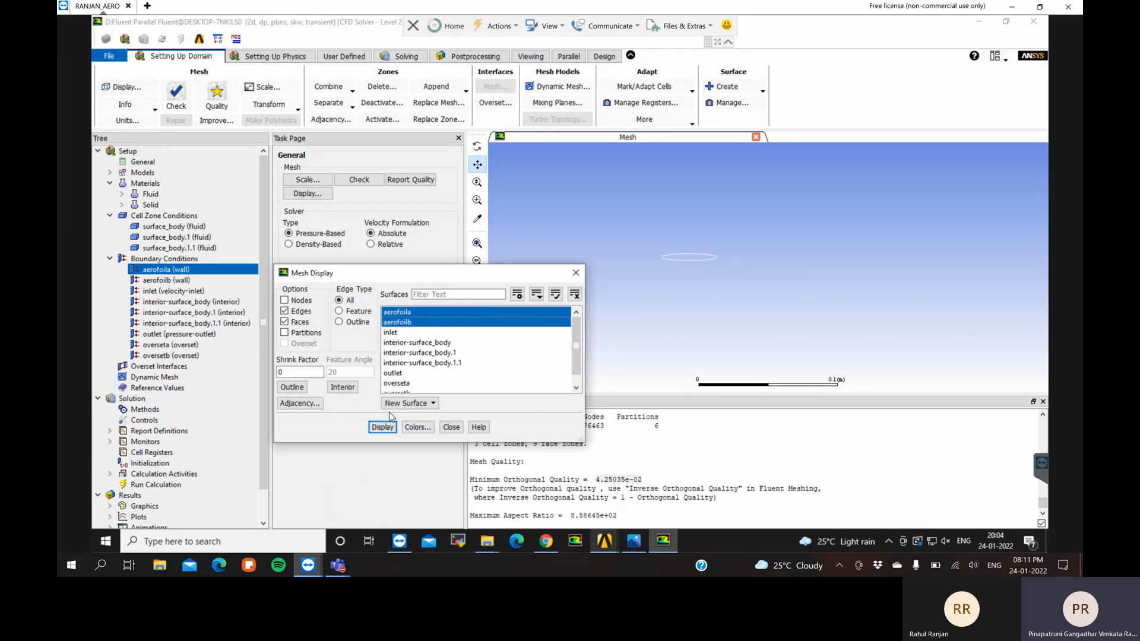
left_click(383, 427)
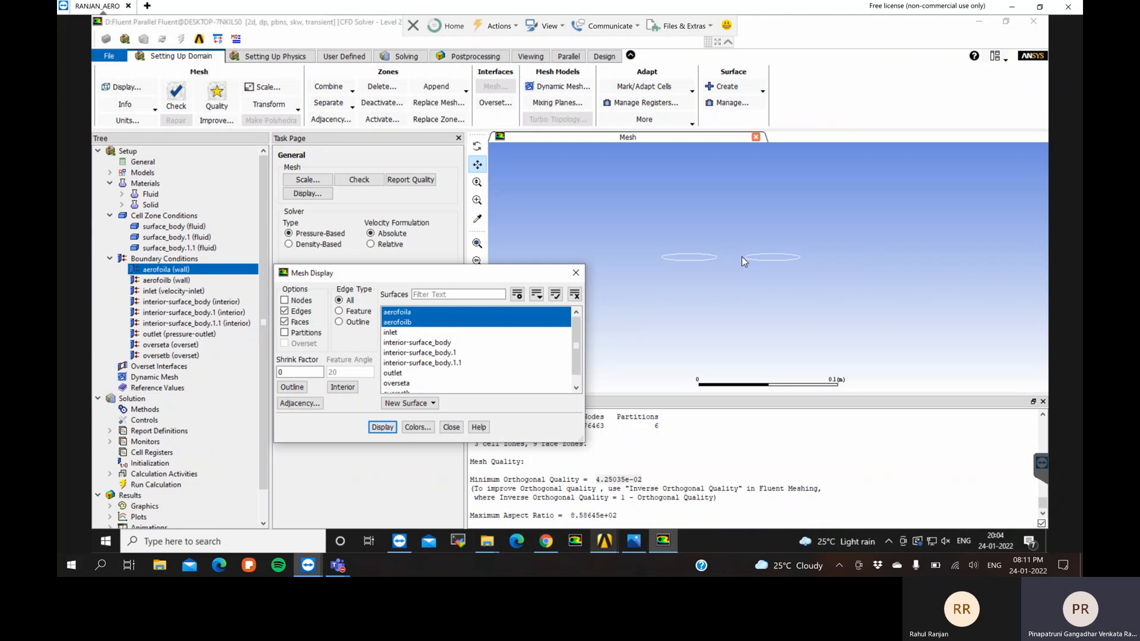
left_click(186, 287)
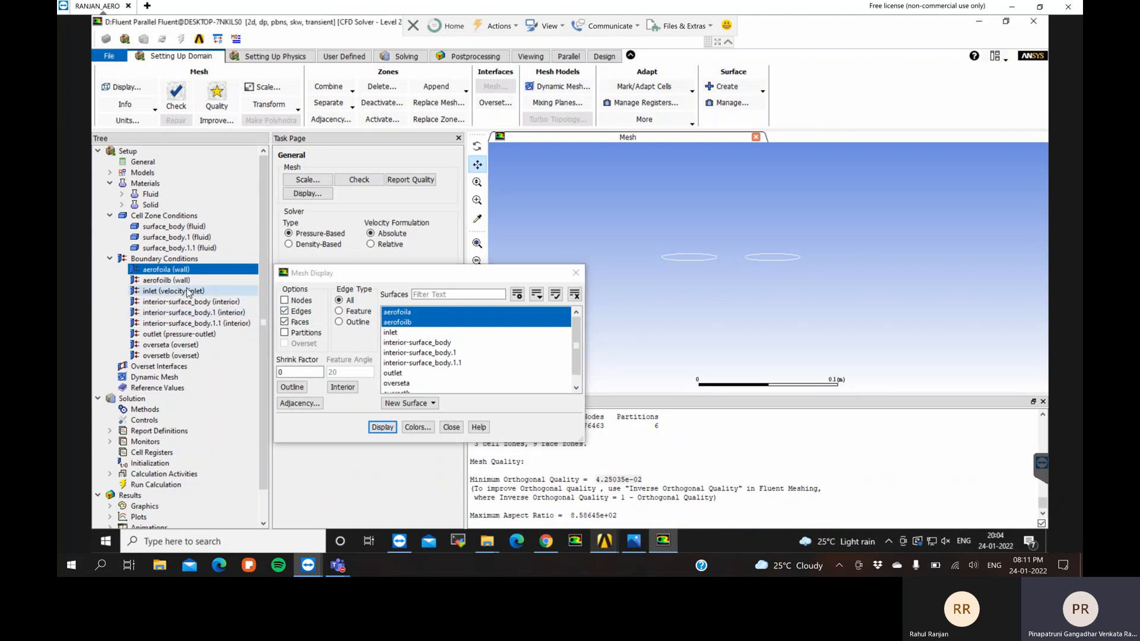
right_click(186, 288)
left_click(205, 295)
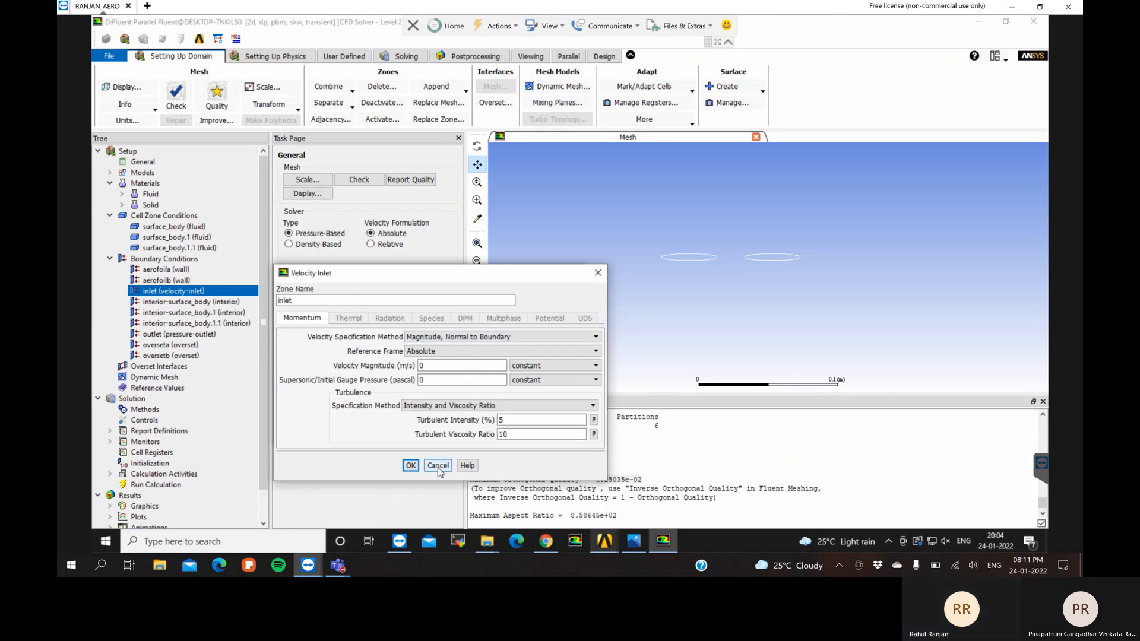
left_click(437, 465)
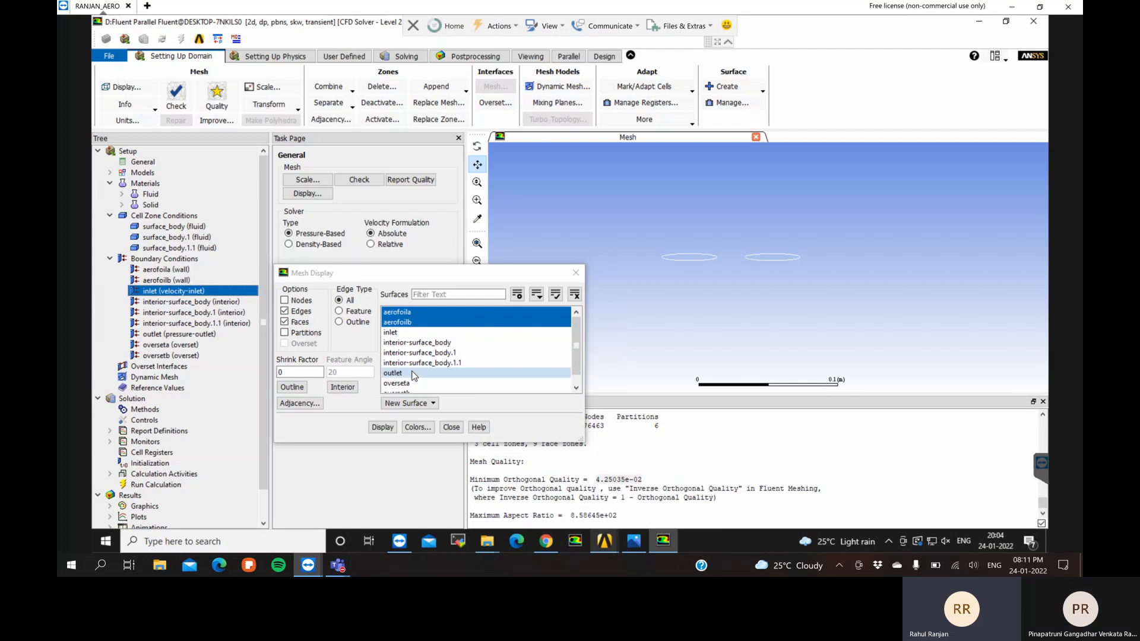
Add the inlet surface to the mesh display to view its extent around both aerofoils
scroll(413, 375, "down", 1)
left_click(409, 324)
left_click(383, 427)
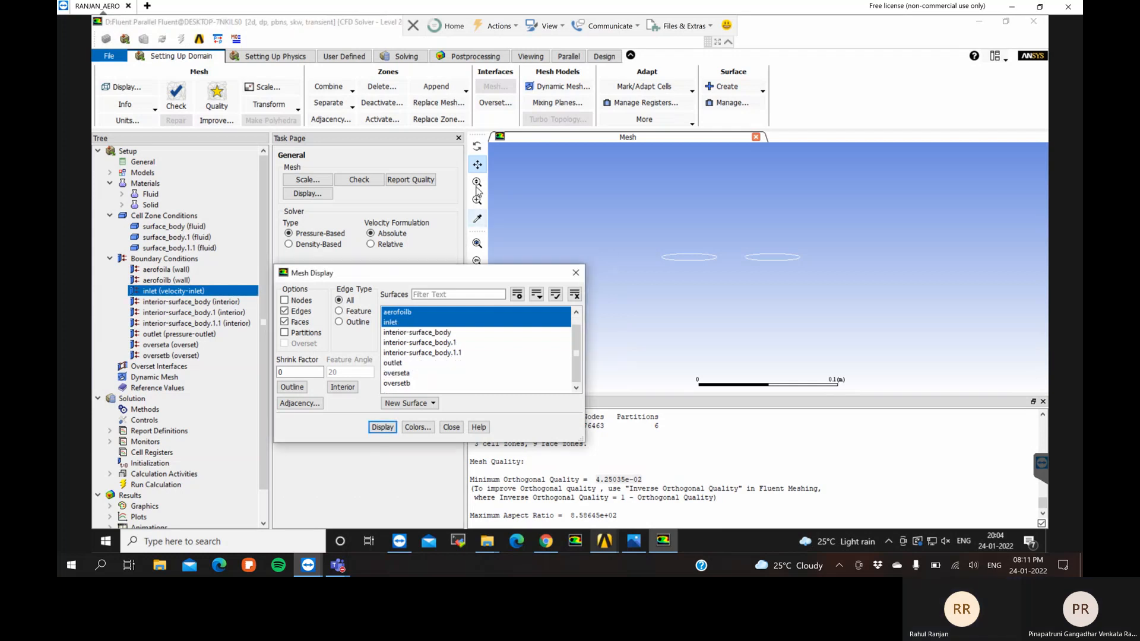
left_click(476, 243)
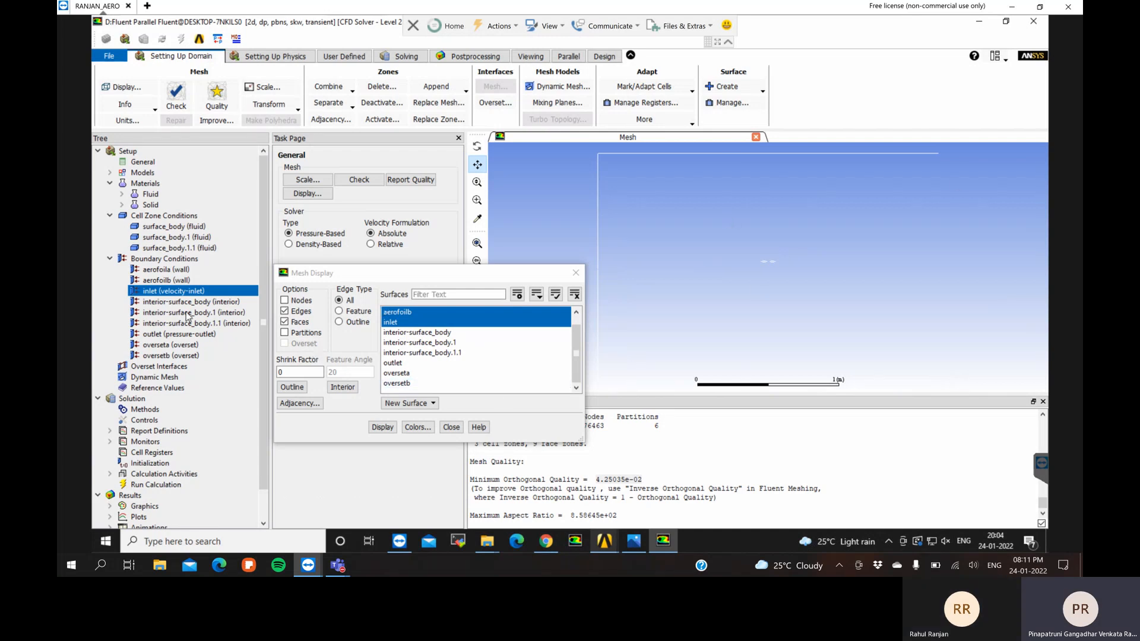
Set the inlet's velocity specification method to Magnitude and Direction with a velocity magnitude of 0.125 m/s
right_click(169, 291)
left_click(191, 295)
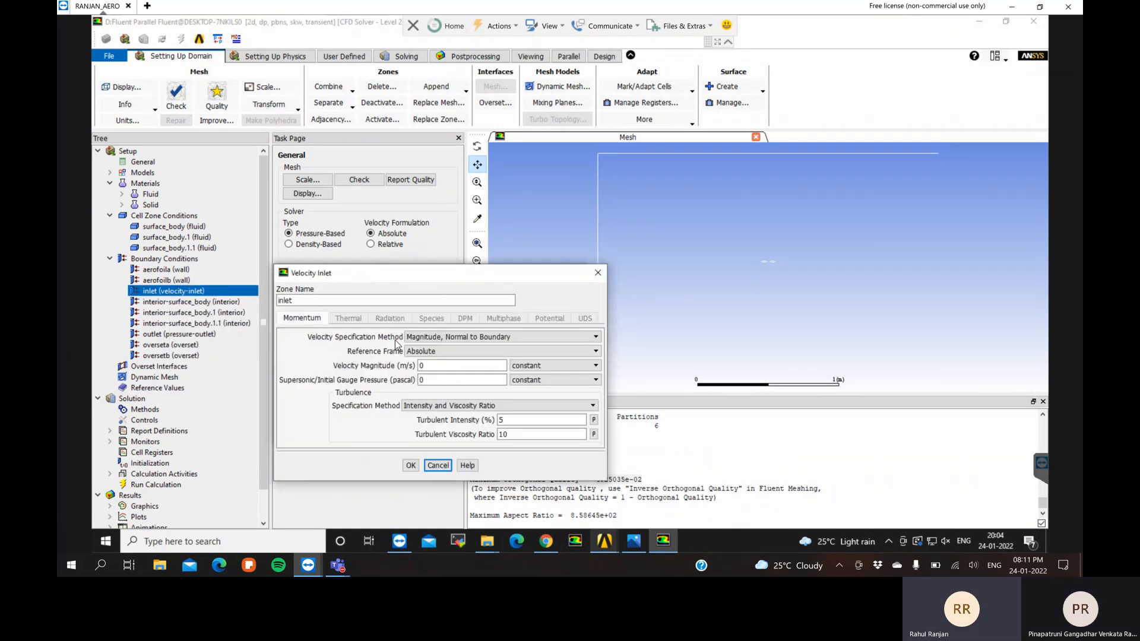
left_click(448, 337)
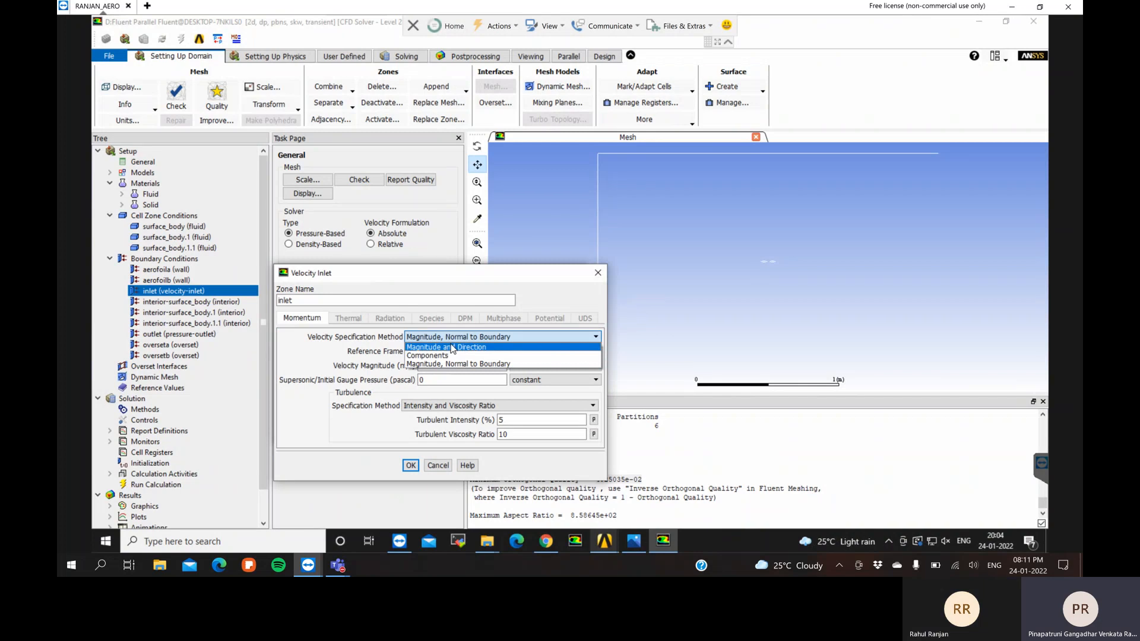
left_click(450, 345)
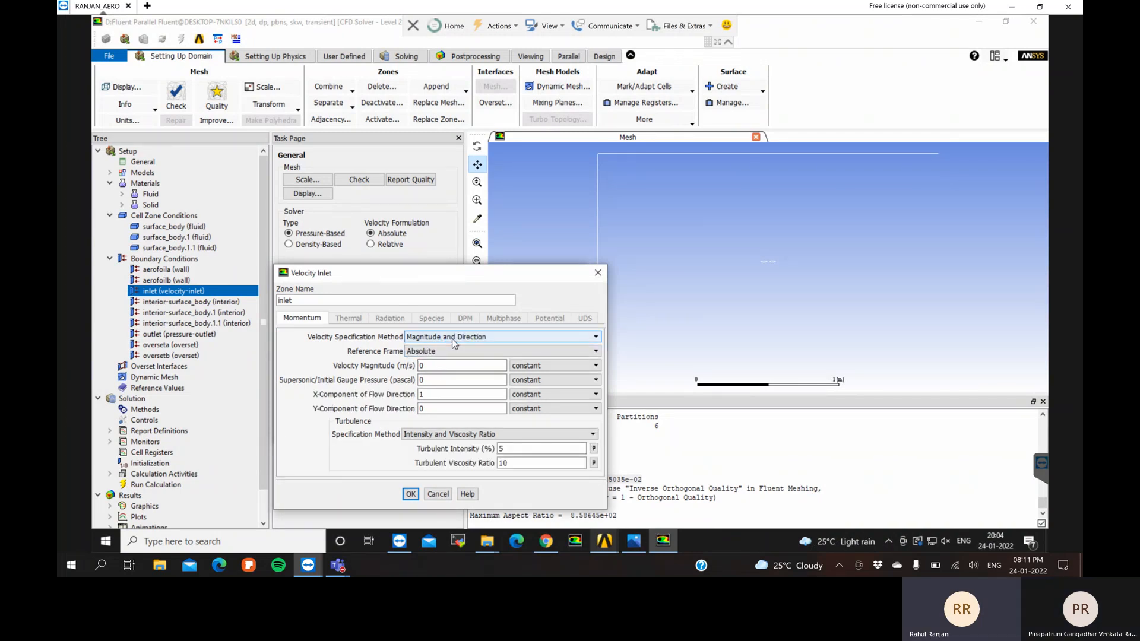
left_click(434, 366)
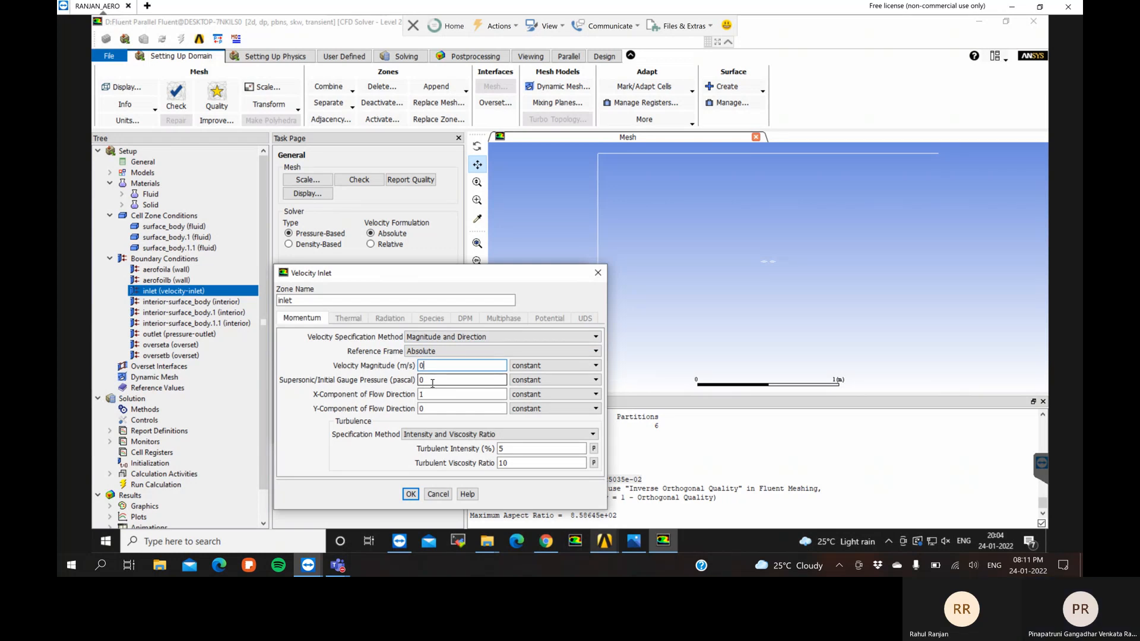
type(".125")
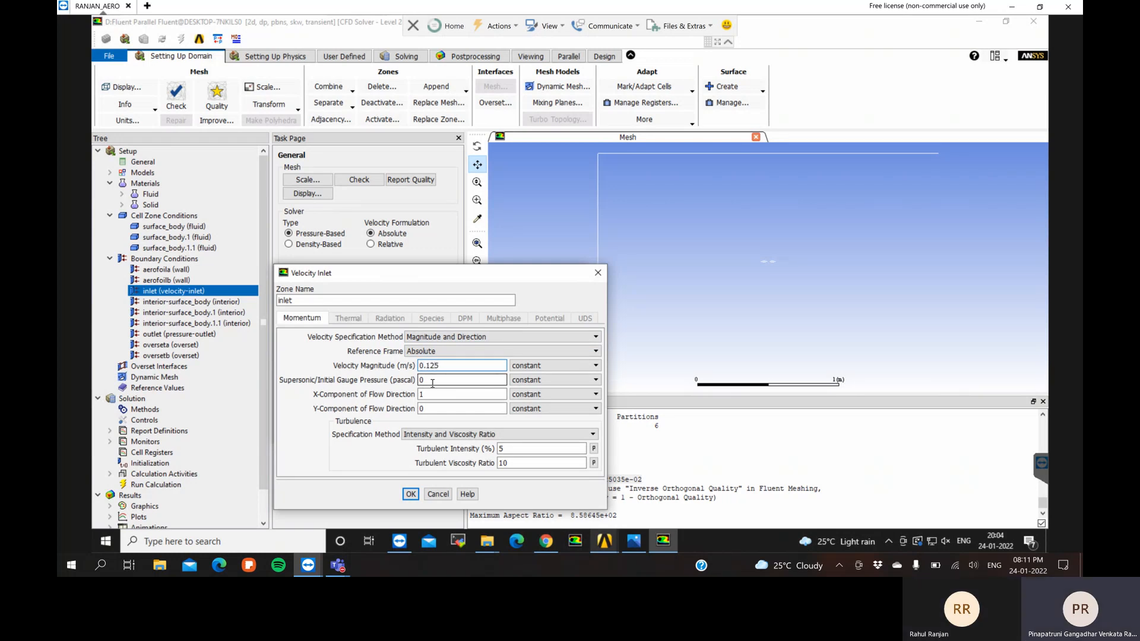
left_click(427, 394)
left_click(428, 409)
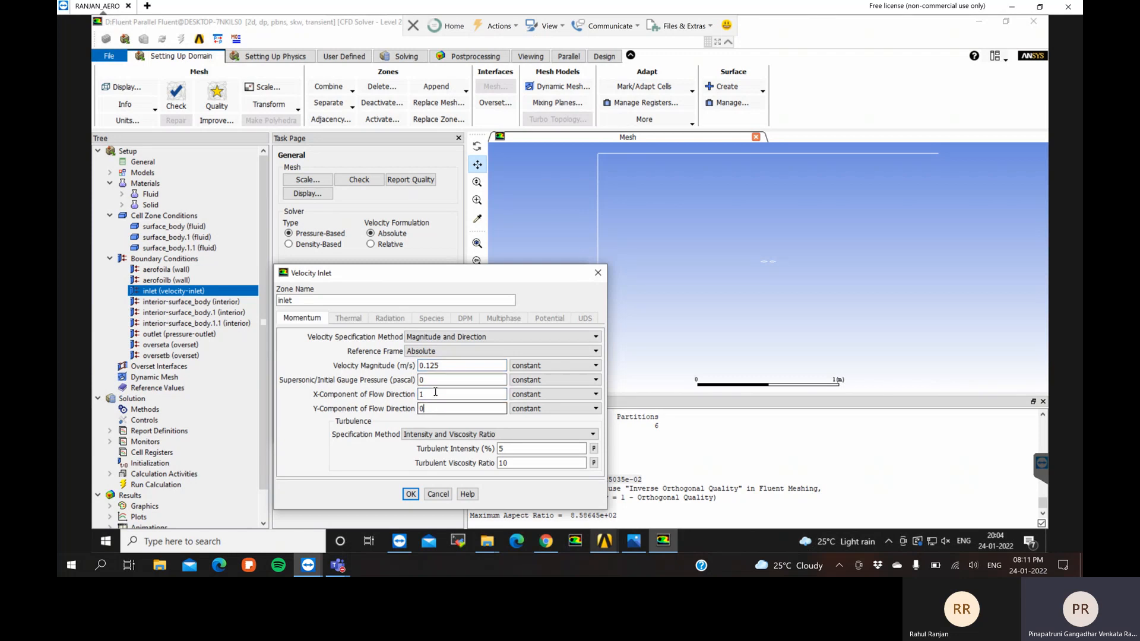
Specify the inlet turbulence by Intensity and Hydraulic Diameter with a hydraulic diameter of 0.04 m, and apply the inlet settings
left_click(510, 437)
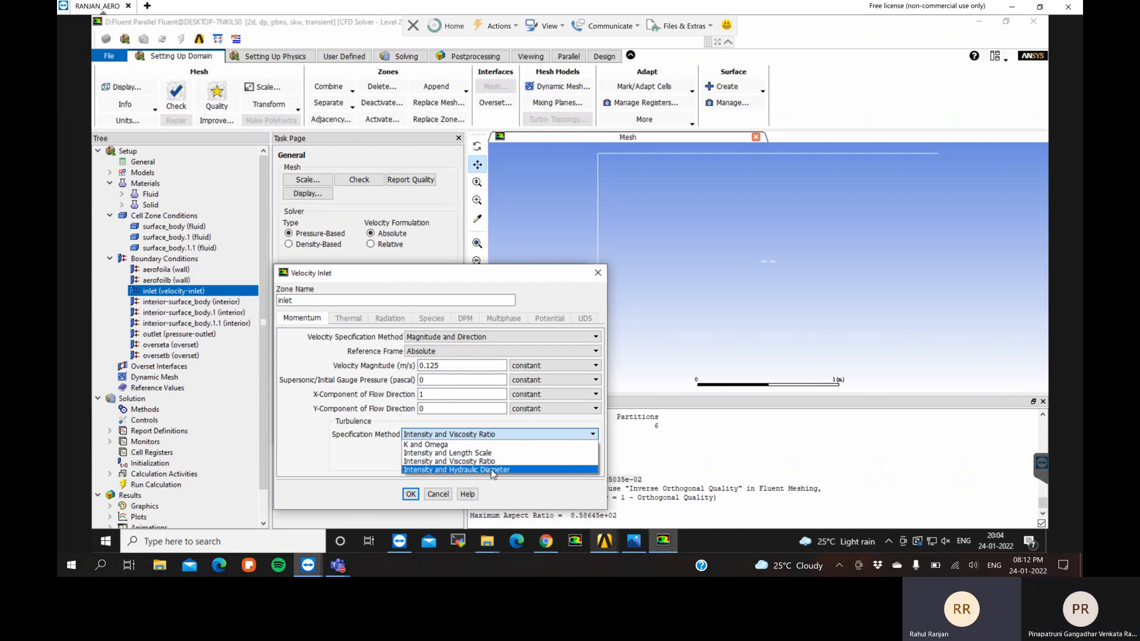
left_click(492, 470)
left_click(508, 449)
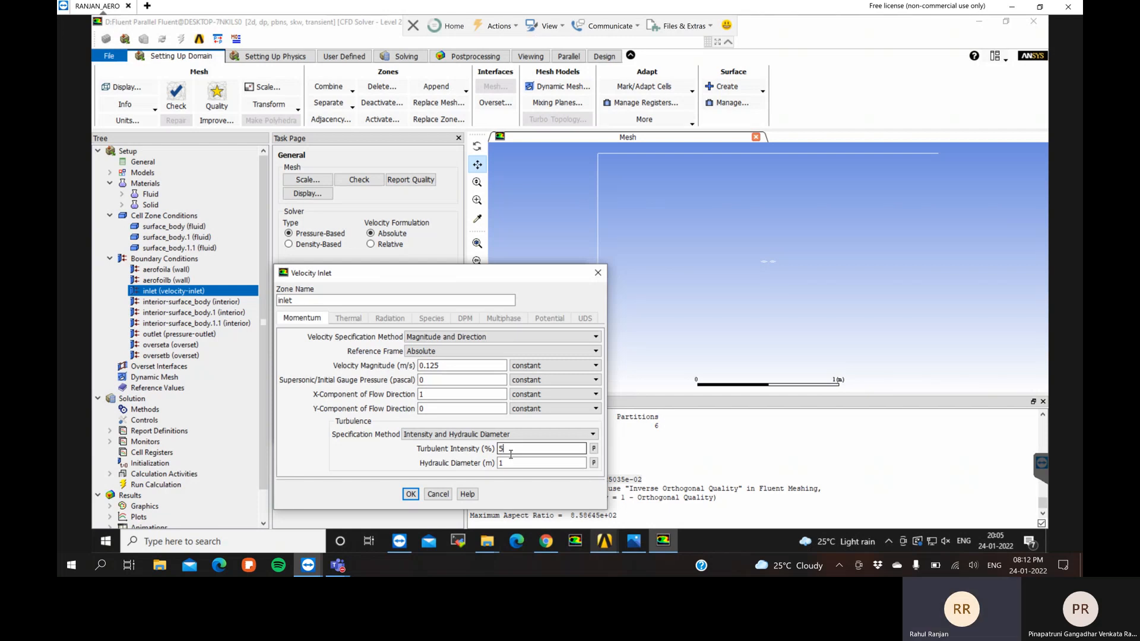
left_click(511, 460)
key("BackSpace")
type("0.")
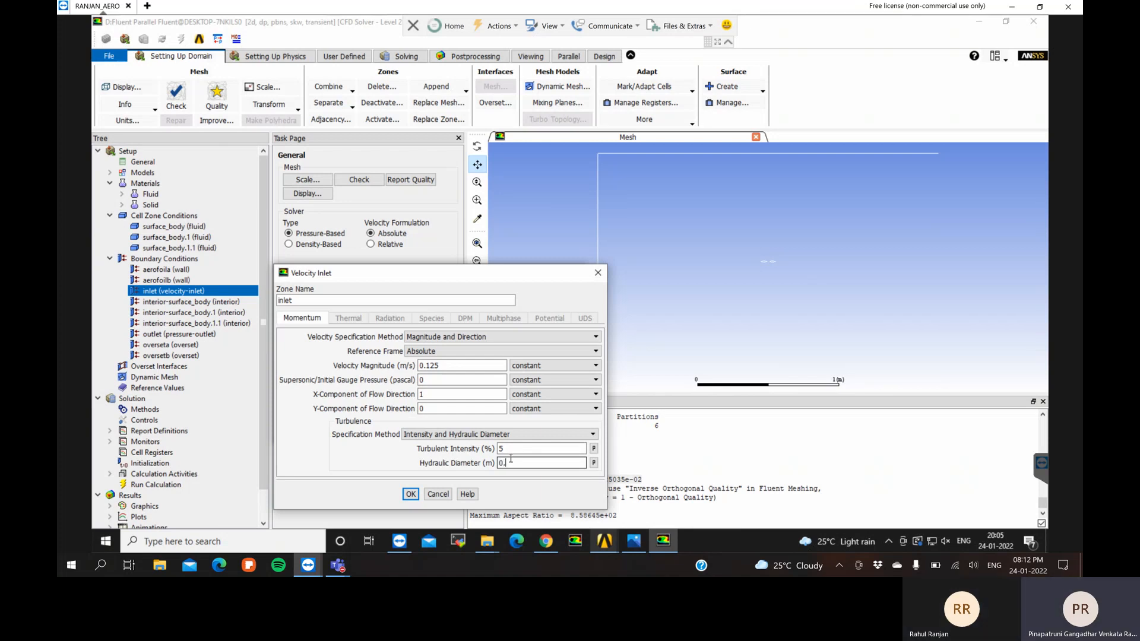
type("04")
left_click(507, 449)
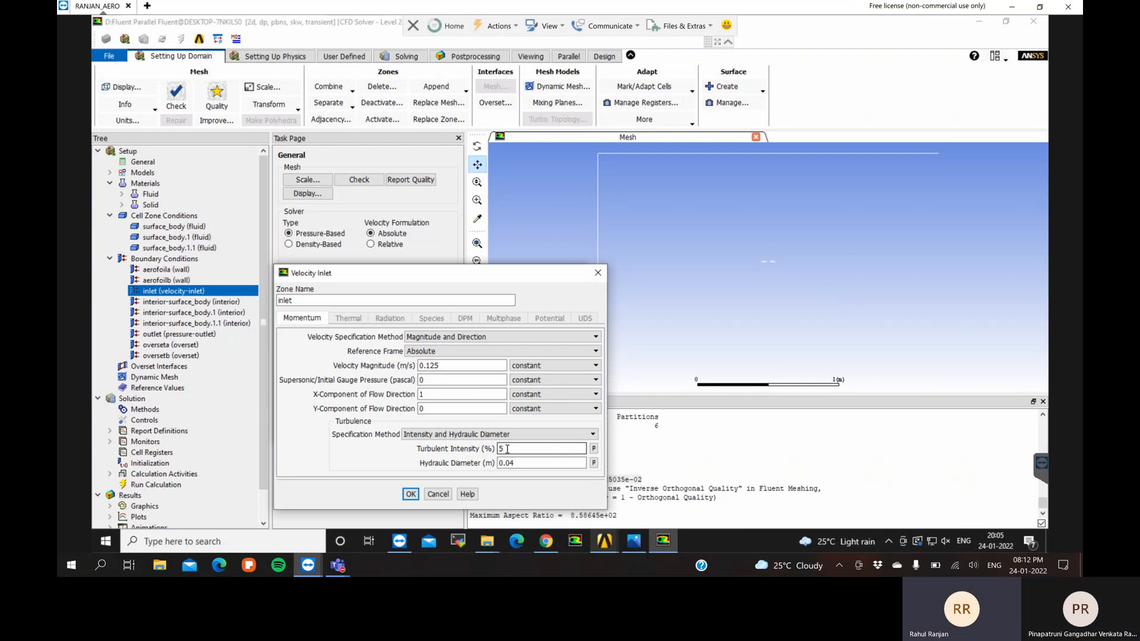
left_click(411, 492)
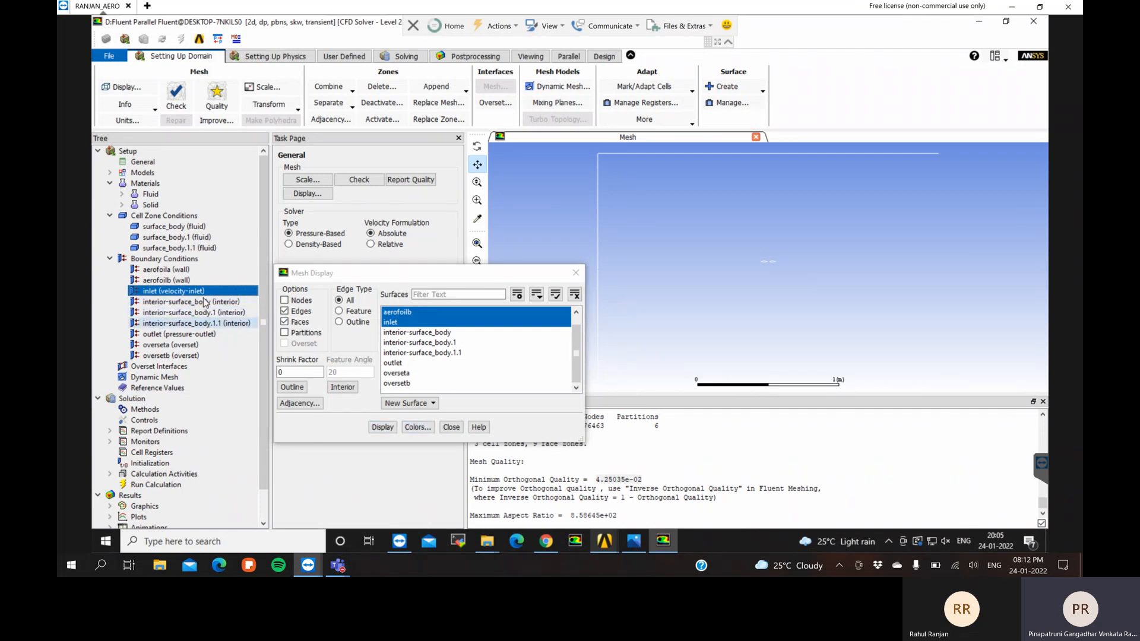
Specify the outlet's backflow turbulence by Intensity and Hydraulic Diameter with a backflow hydraulic diameter of 0.04 m, and apply the outlet settings
left_click(168, 336)
right_click(168, 336)
left_click(184, 342)
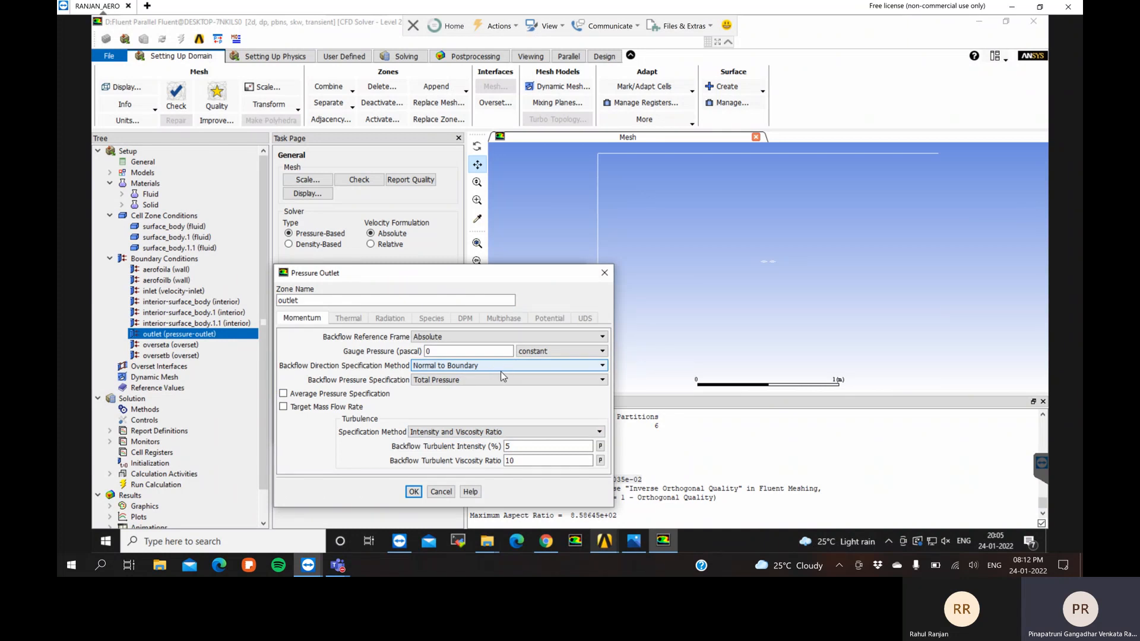
left_click(504, 432)
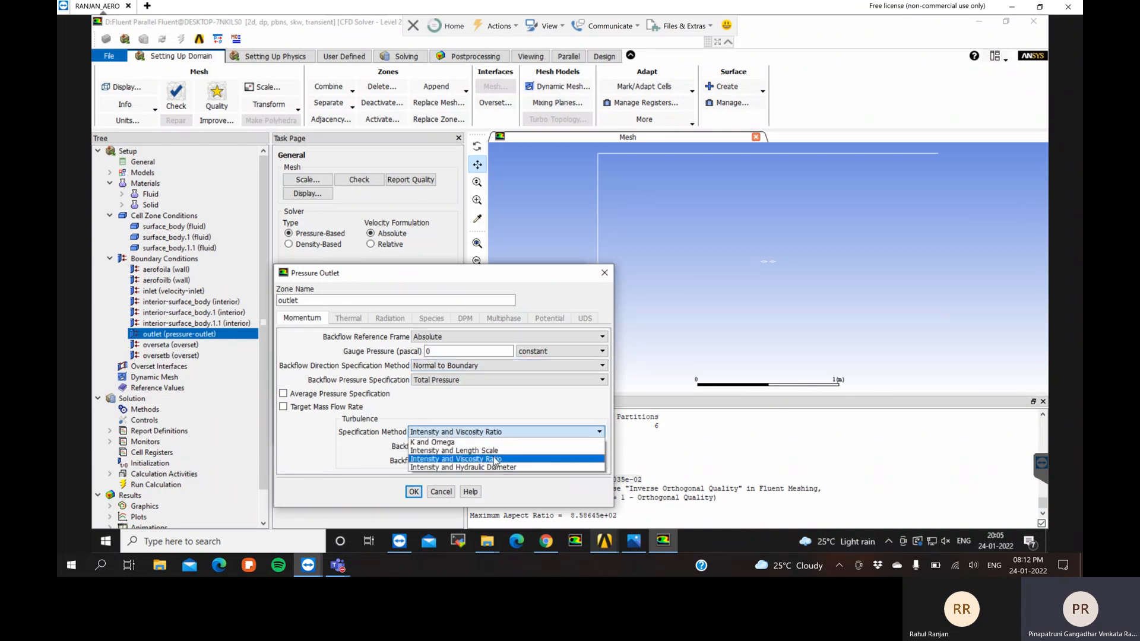
left_click(489, 463)
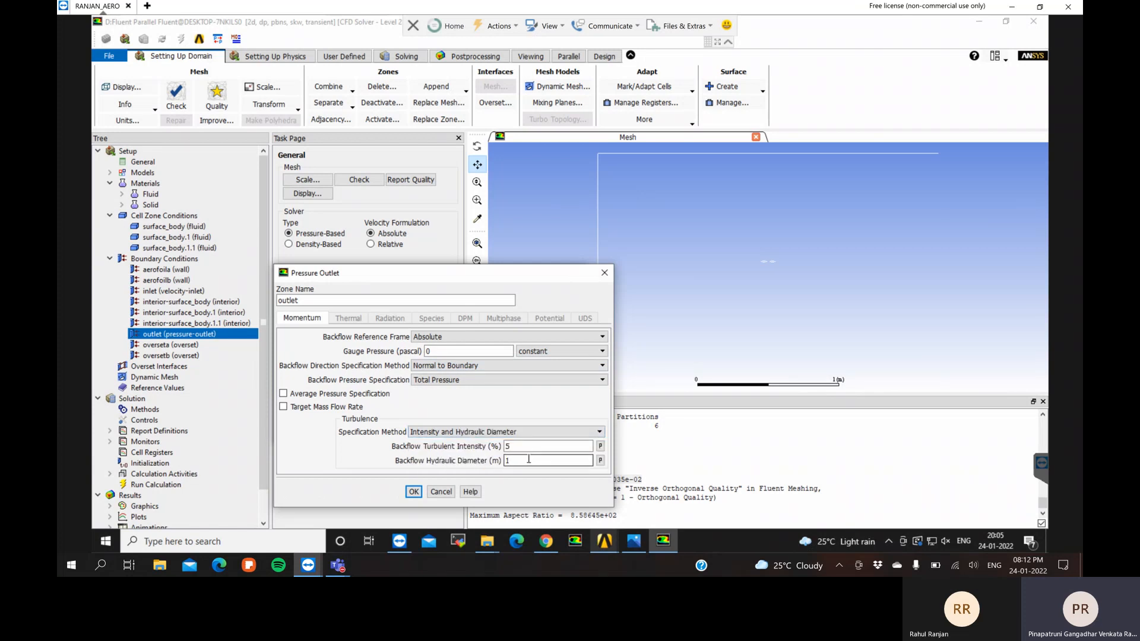
key("BackSpace")
type("0.1")
type("04")
left_click(413, 492)
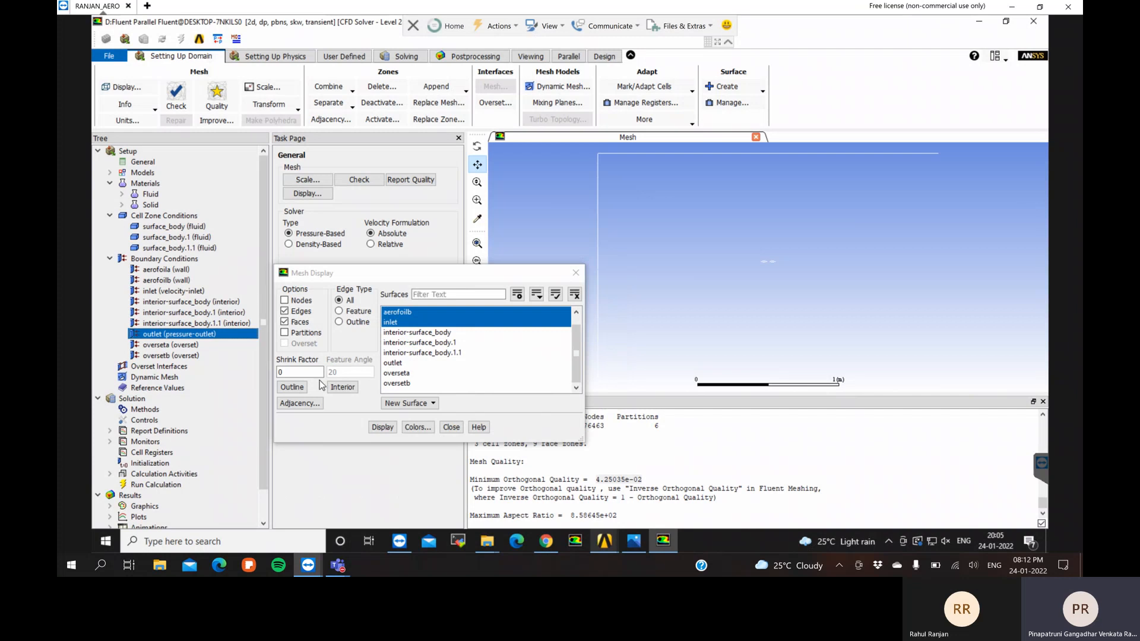
Display only the overseta and oversetb surfaces, fit them in the view, and close the mesh display settings
left_click(417, 427)
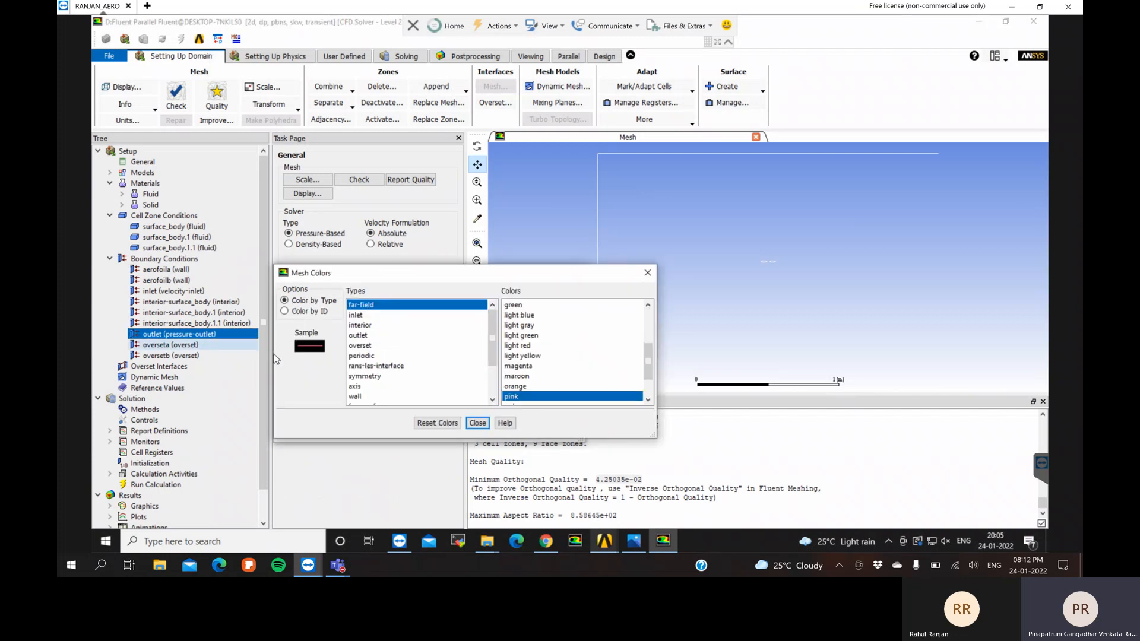
left_click(646, 274)
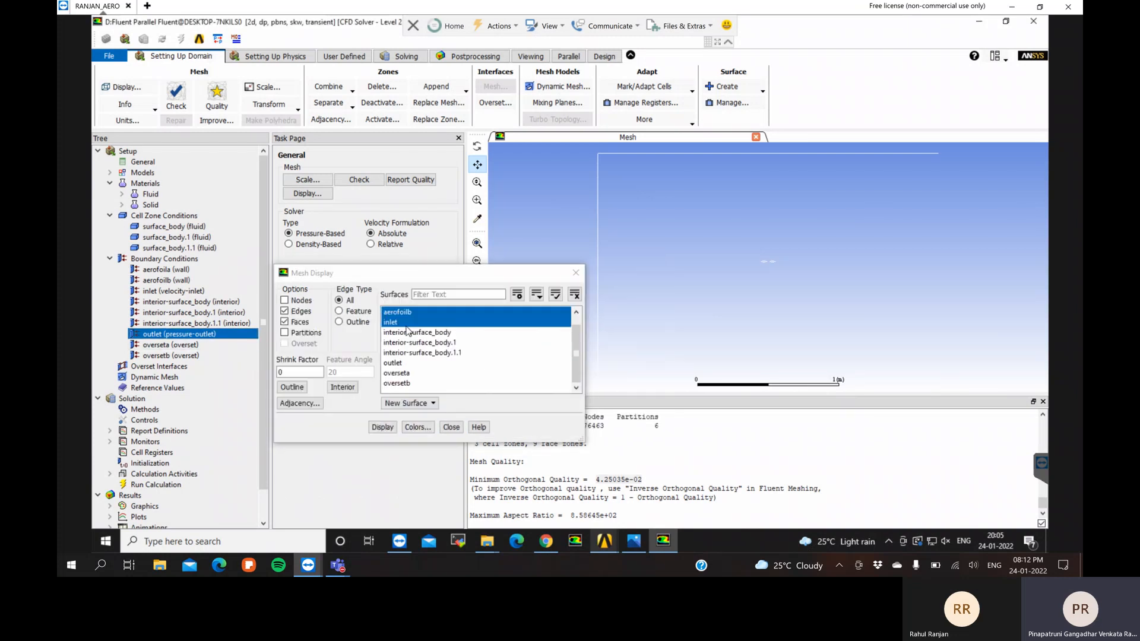
left_click(506, 322)
left_click(423, 374)
left_click(416, 383)
left_click(383, 427)
left_click(477, 244)
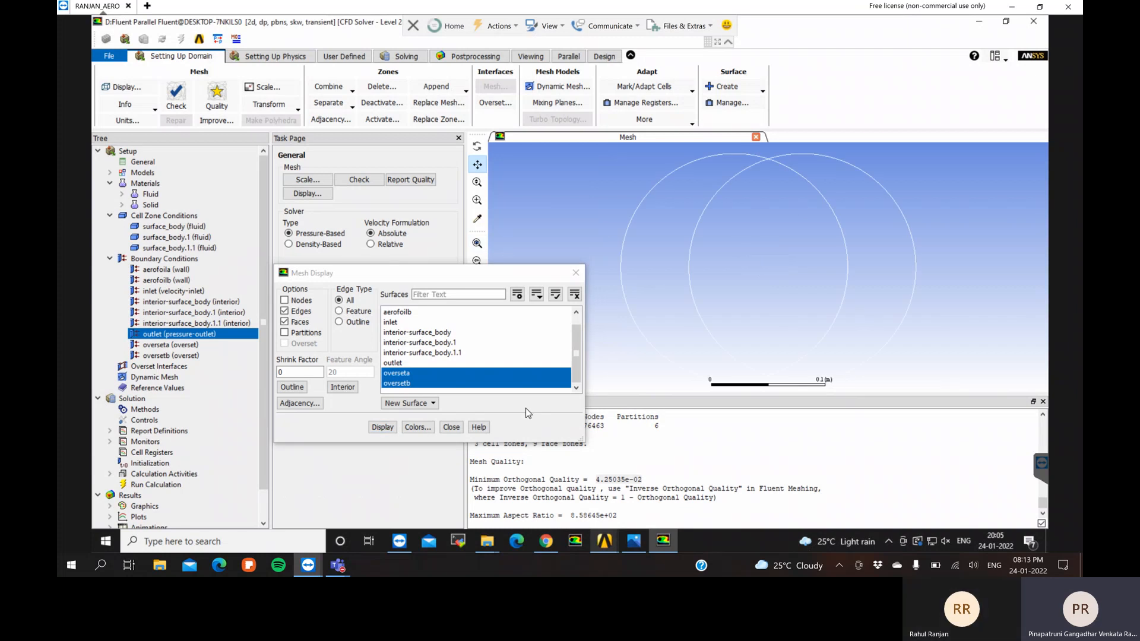
left_click(451, 427)
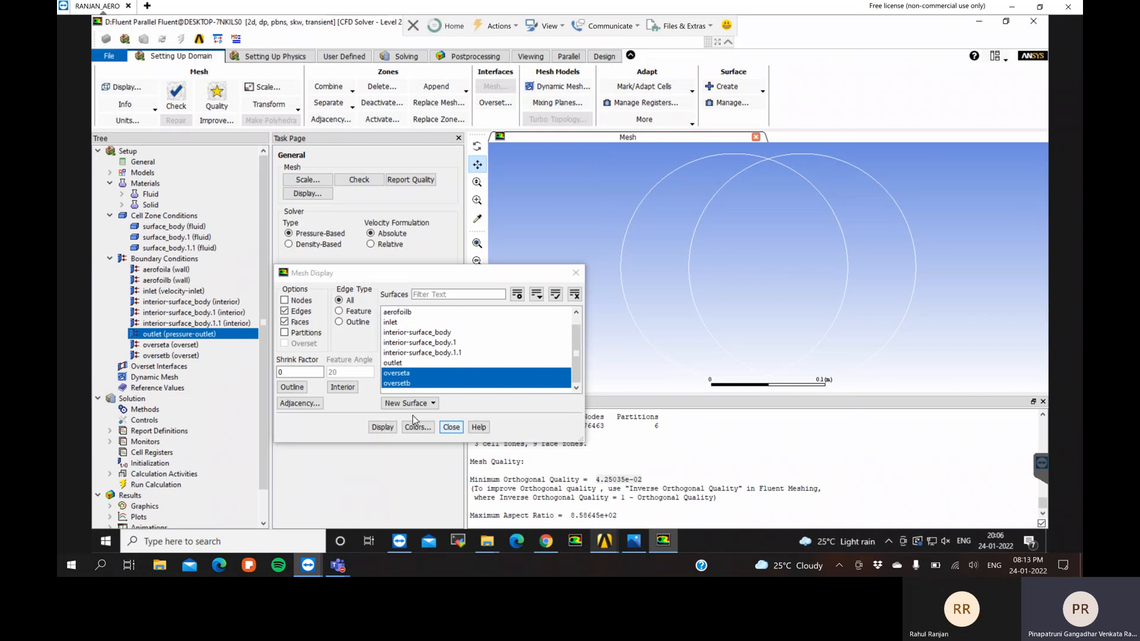
Check which boundary type is assigned to the overseta zone
left_click(196, 348)
right_click(192, 351)
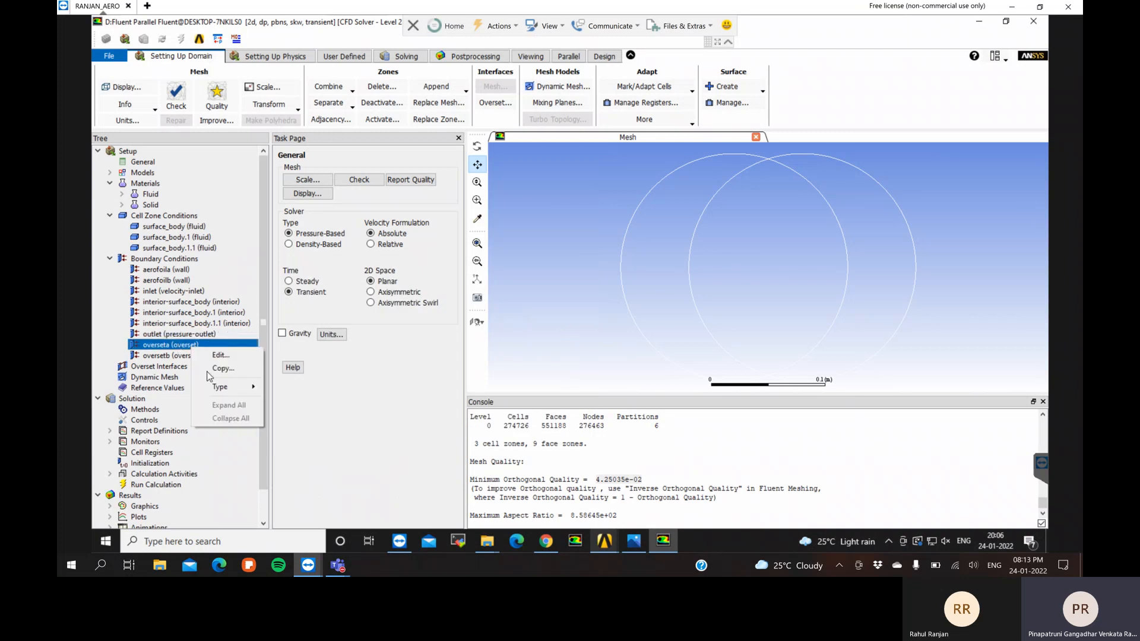
mouse_move(219, 387)
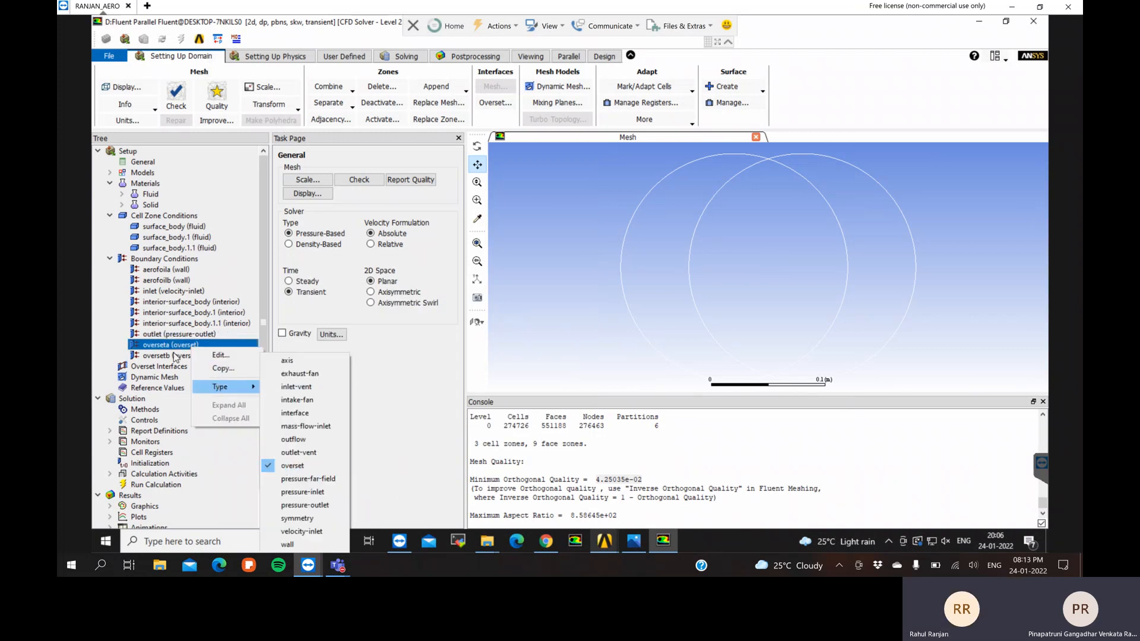
left_click(408, 387)
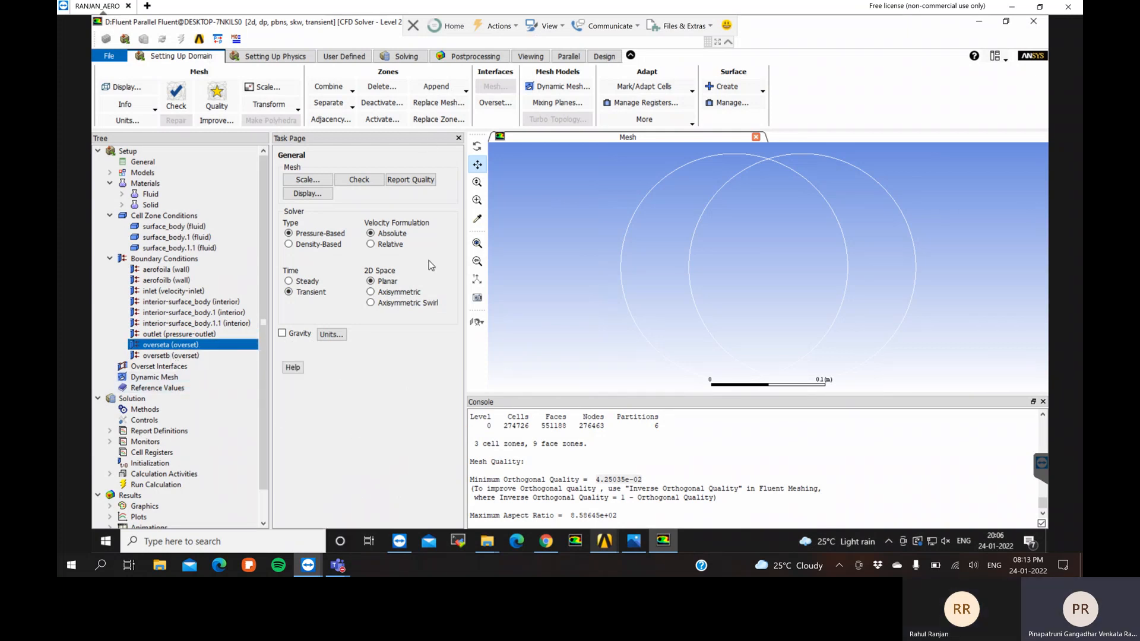
Create an overset interface named ovs03 with surface_body as background zone and surface_body.1 and surface_body.1.1 as component zones
left_click(496, 105)
left_click(490, 336)
left_click(666, 336)
left_click(669, 346)
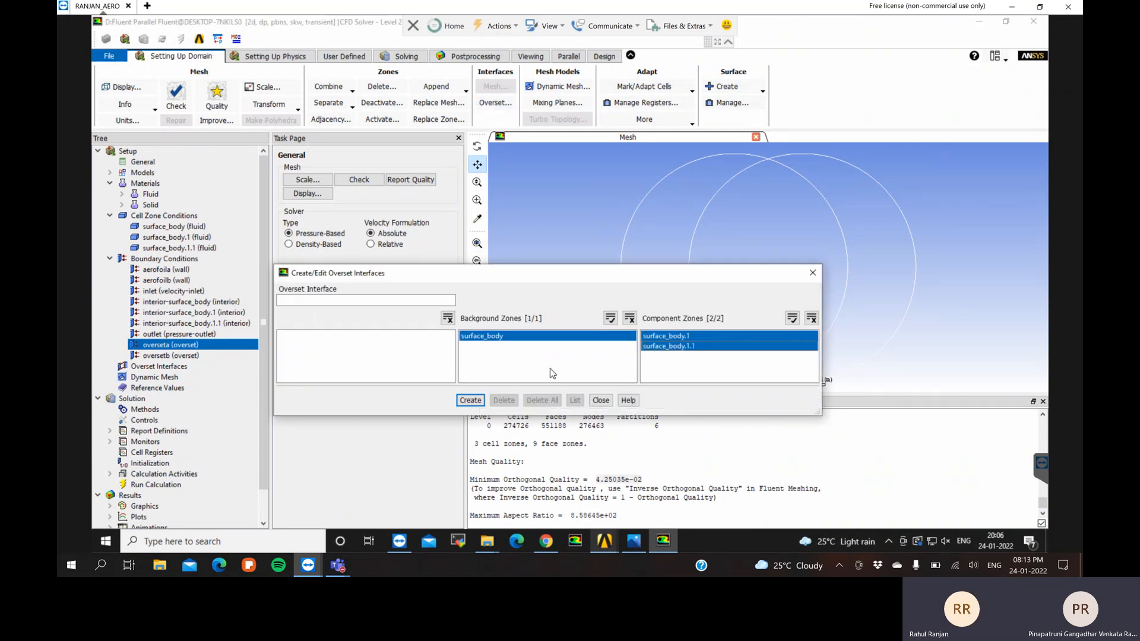
left_click(343, 301)
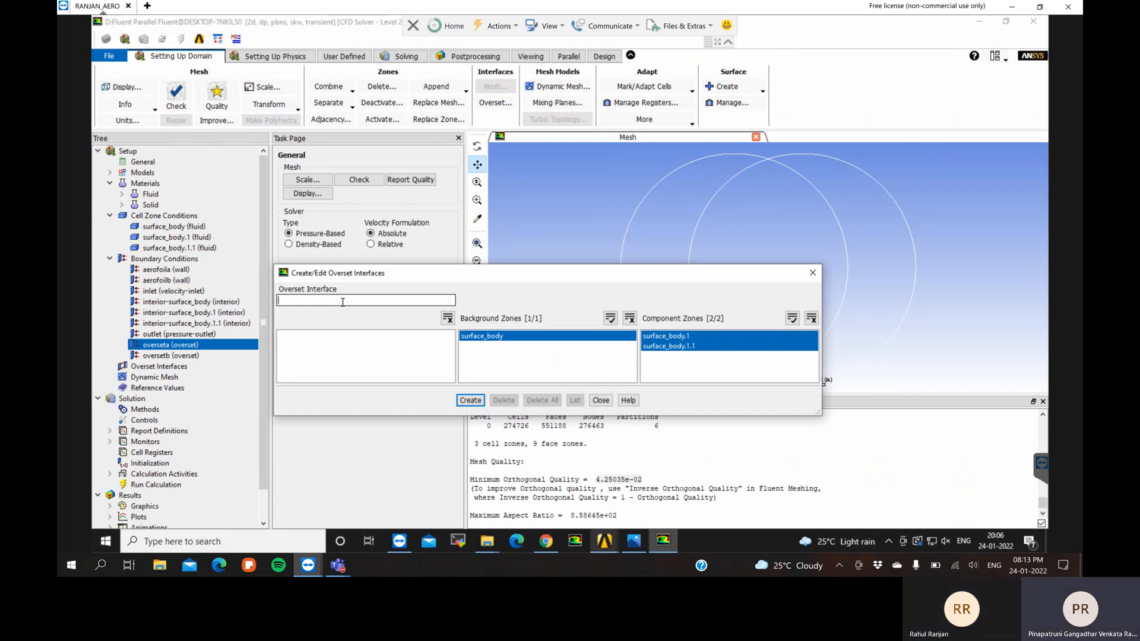
type("ov")
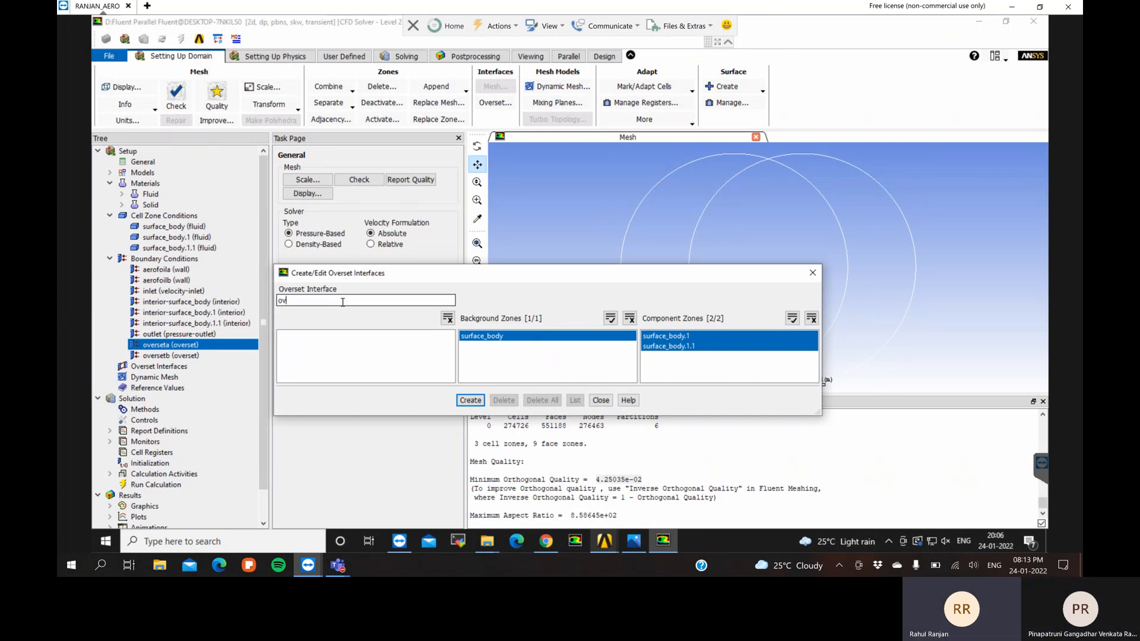
type("s02")
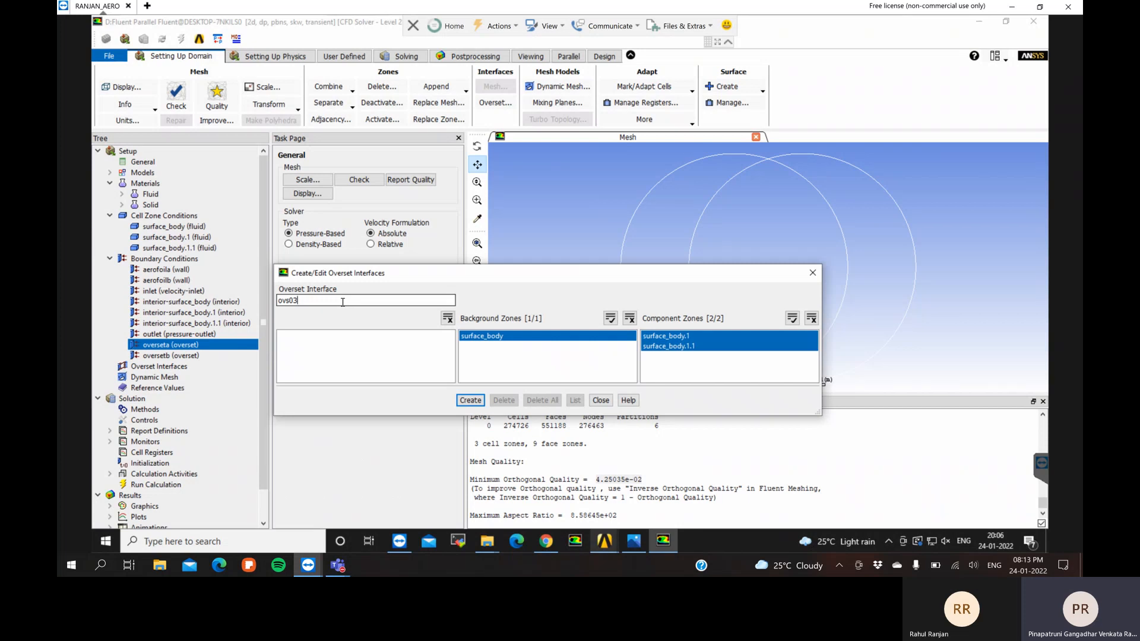
left_click(470, 401)
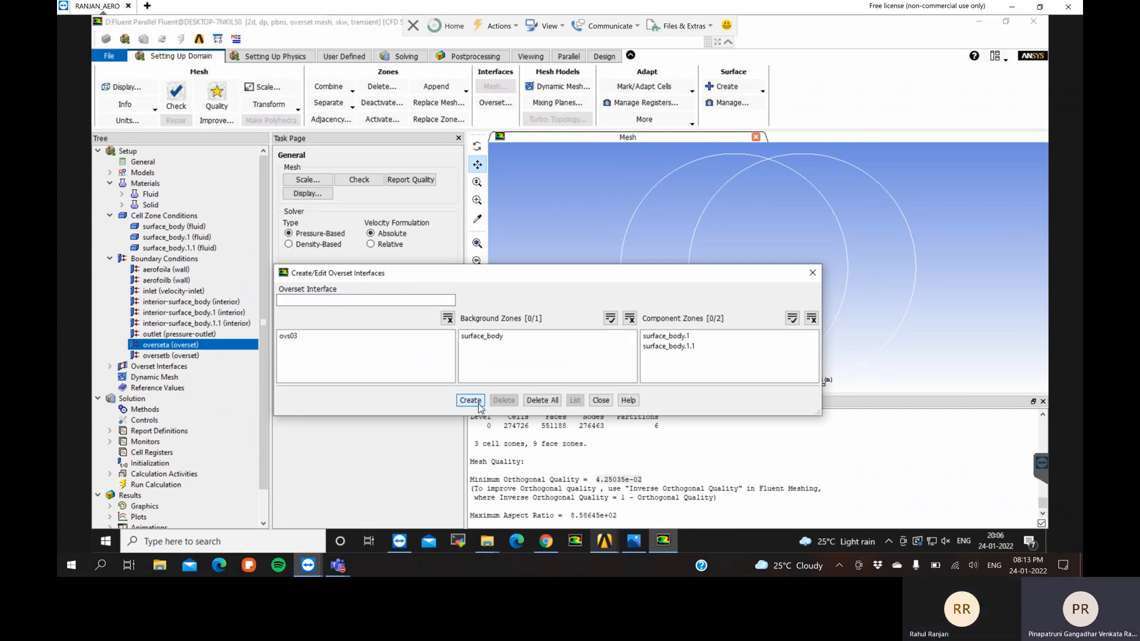
left_click(601, 401)
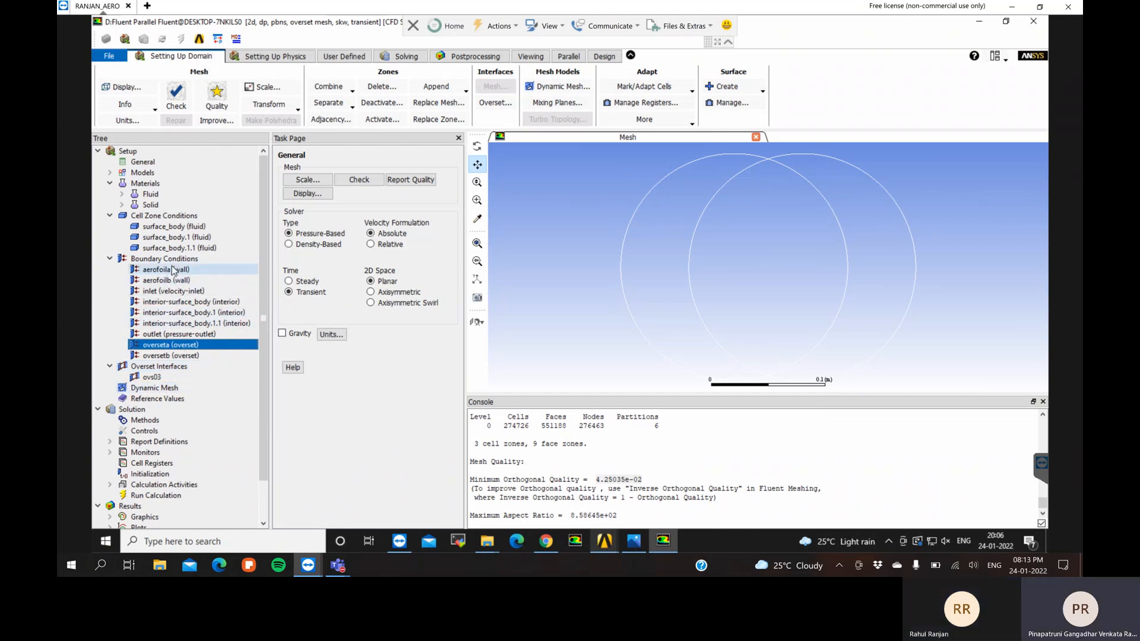
Enable Dynamic Mesh for the case and bring up the user-defined function commands
left_click(168, 389)
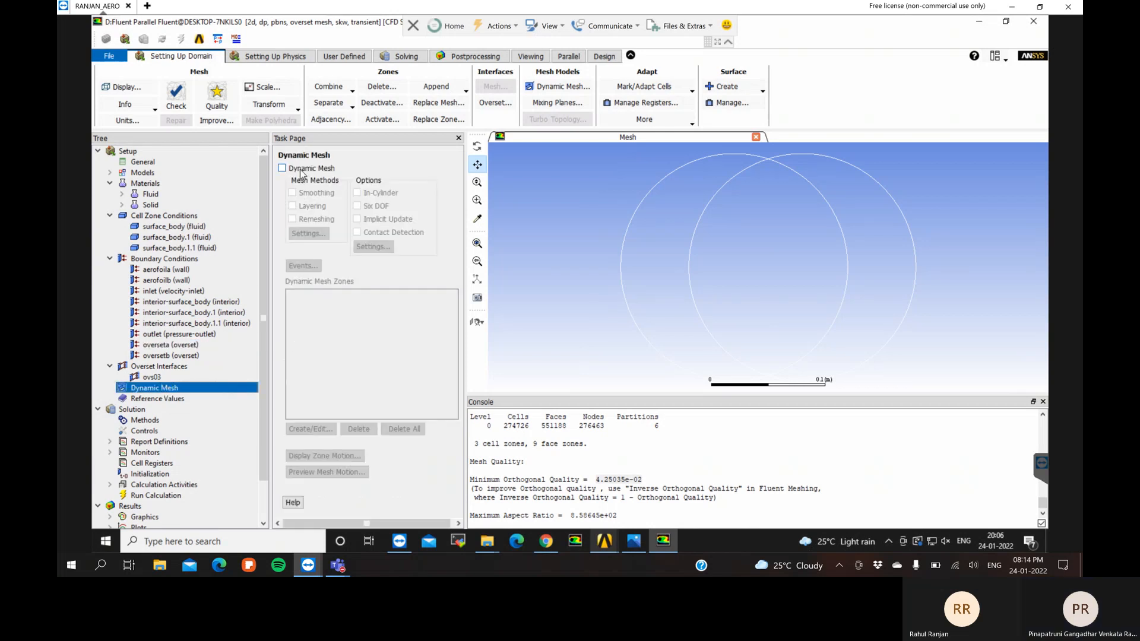
left_click(292, 169)
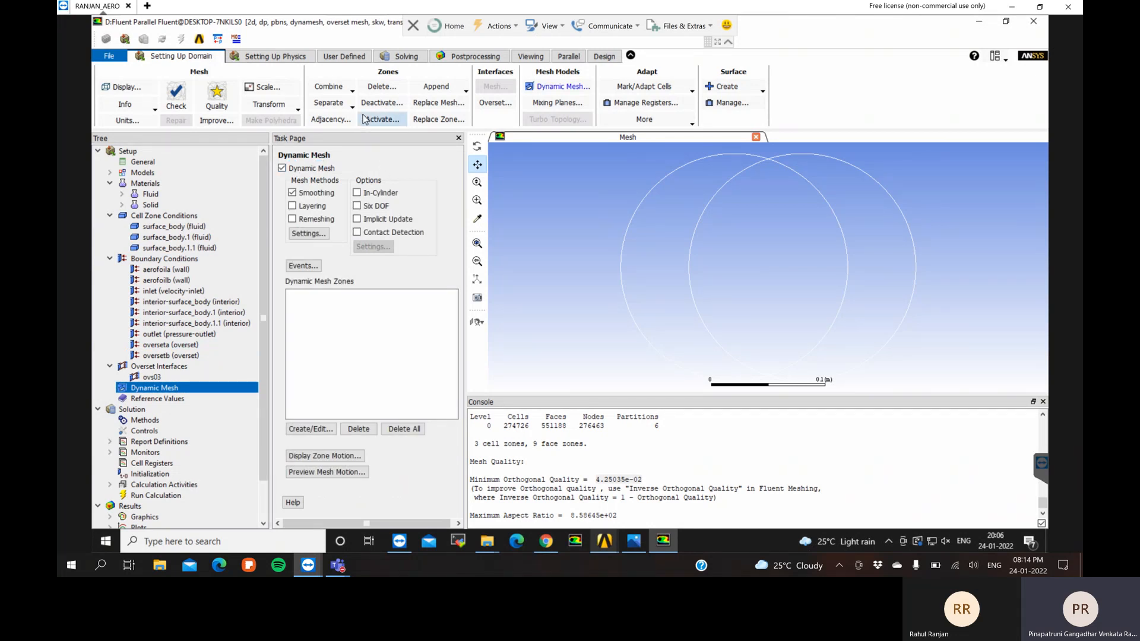
left_click(358, 58)
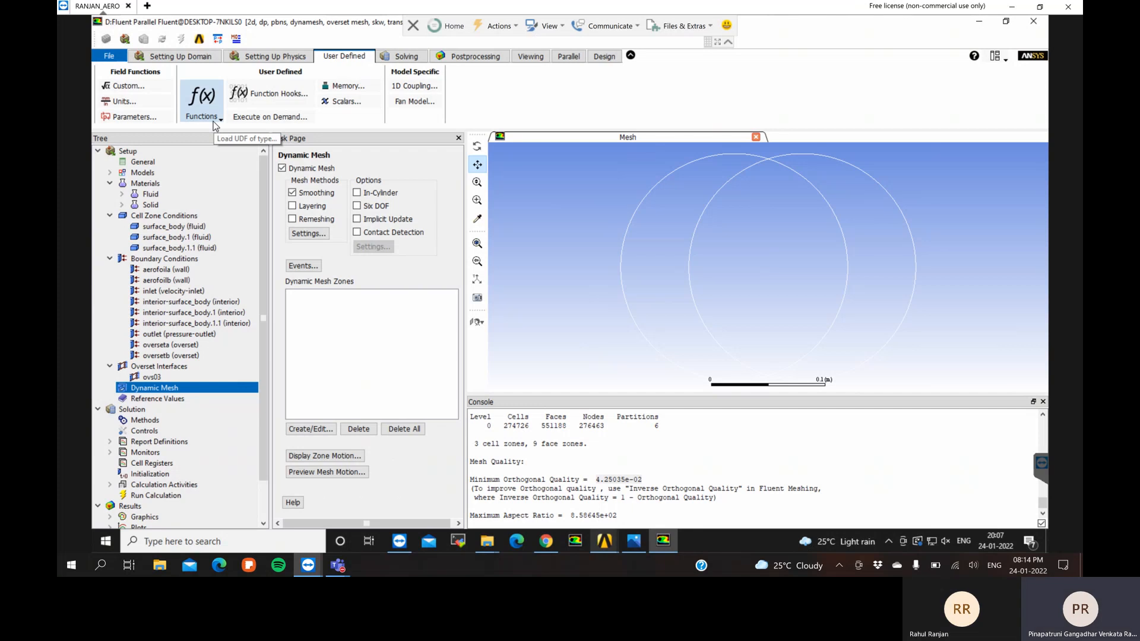
Switch to the overset_03 Workbench project and show the Fluent Setup cell's properties to find its directory name
scroll(712, 463, "up", 5)
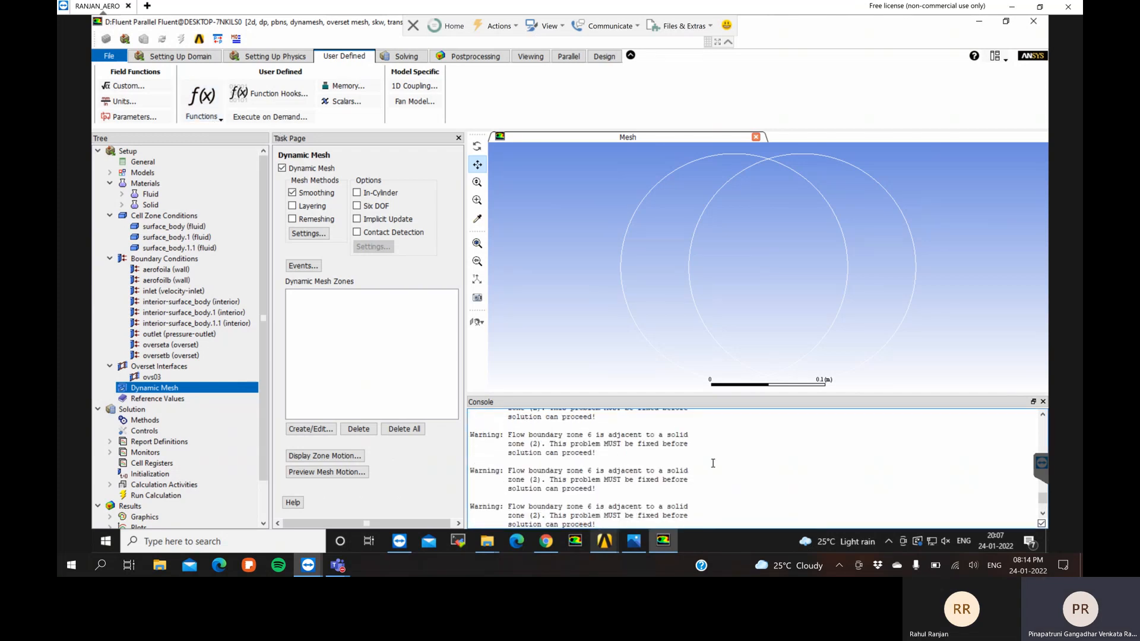
scroll(622, 459, "up", 2)
mouse_move(604, 540)
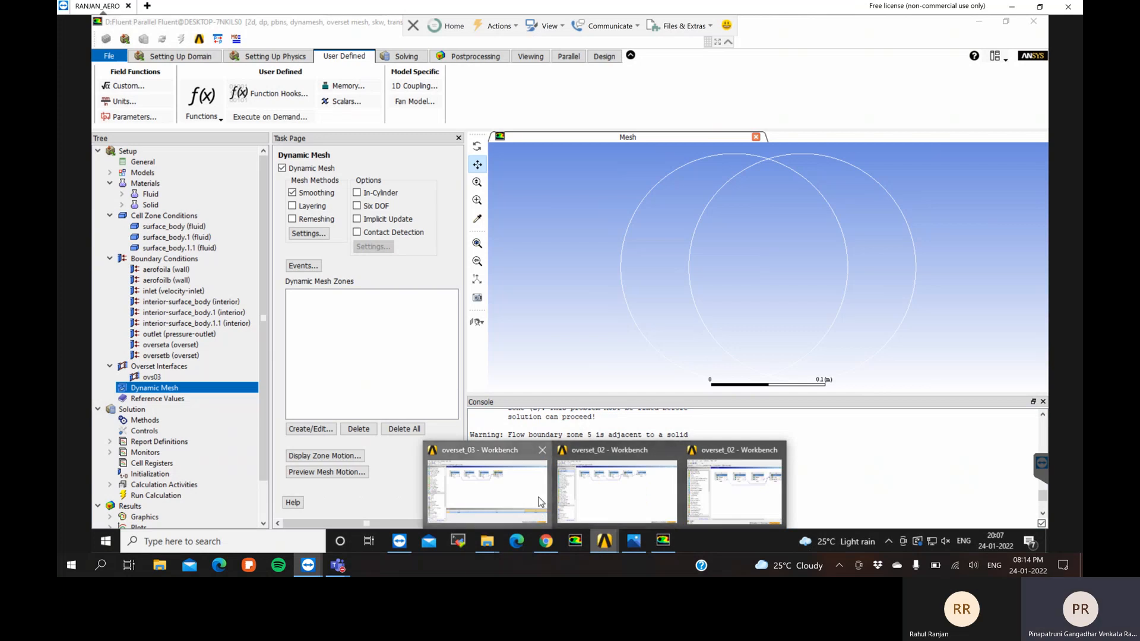
left_click(487, 490)
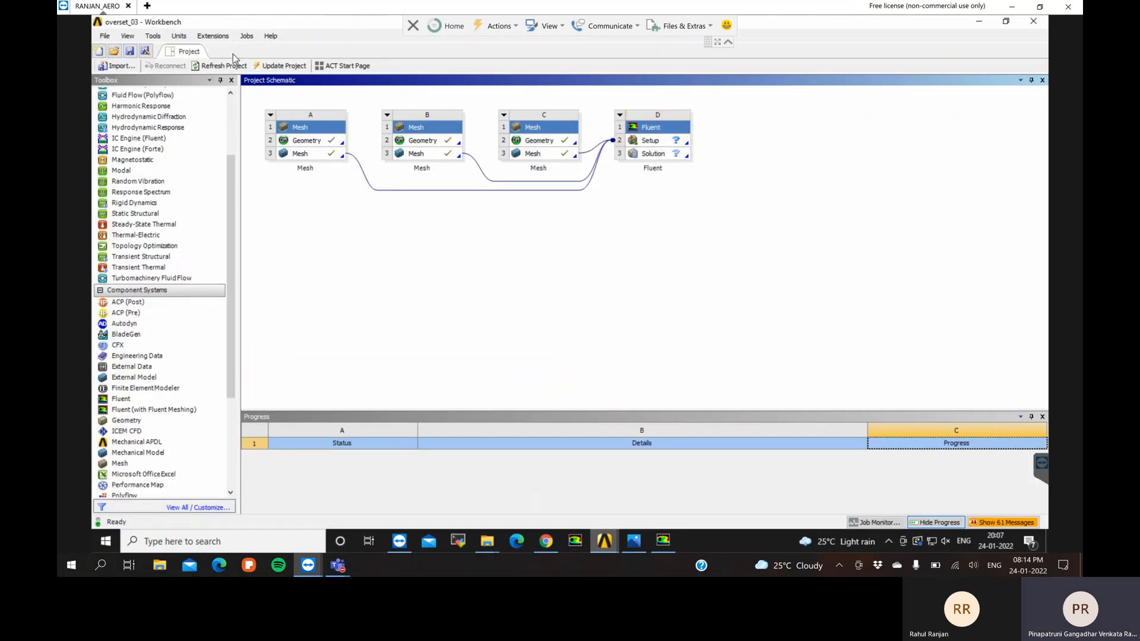
left_click(127, 36)
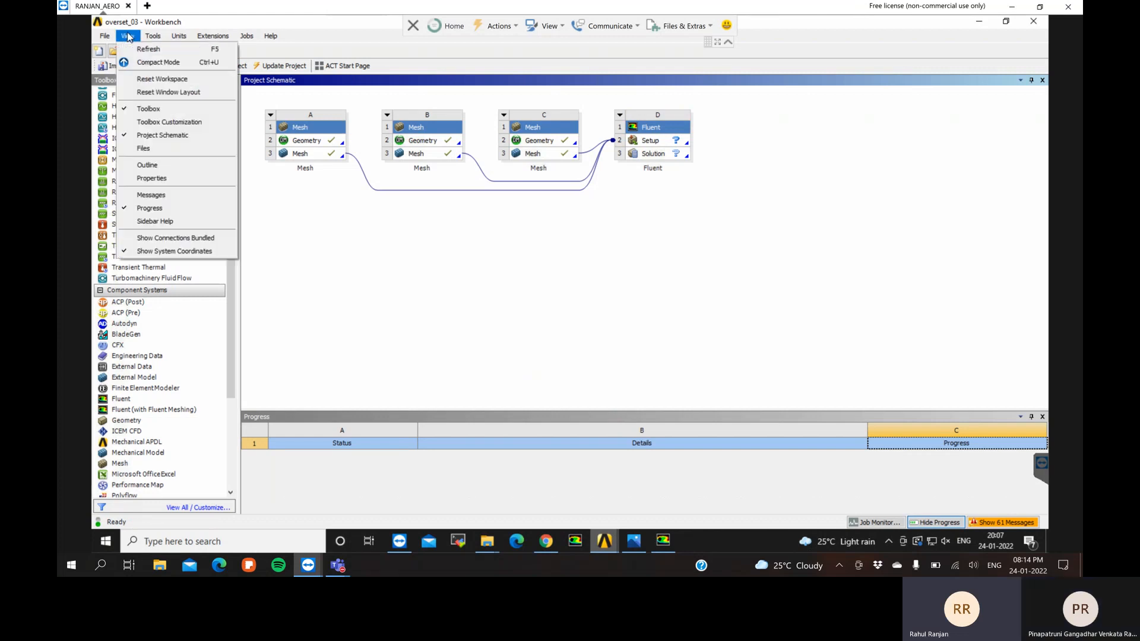
left_click(160, 178)
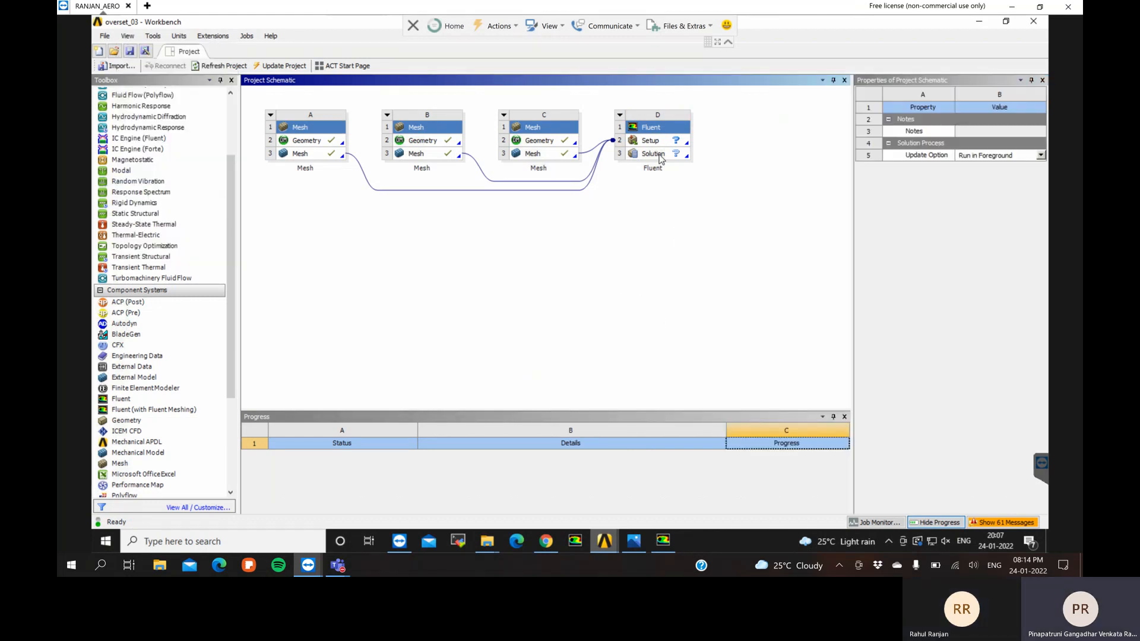
left_click(660, 138)
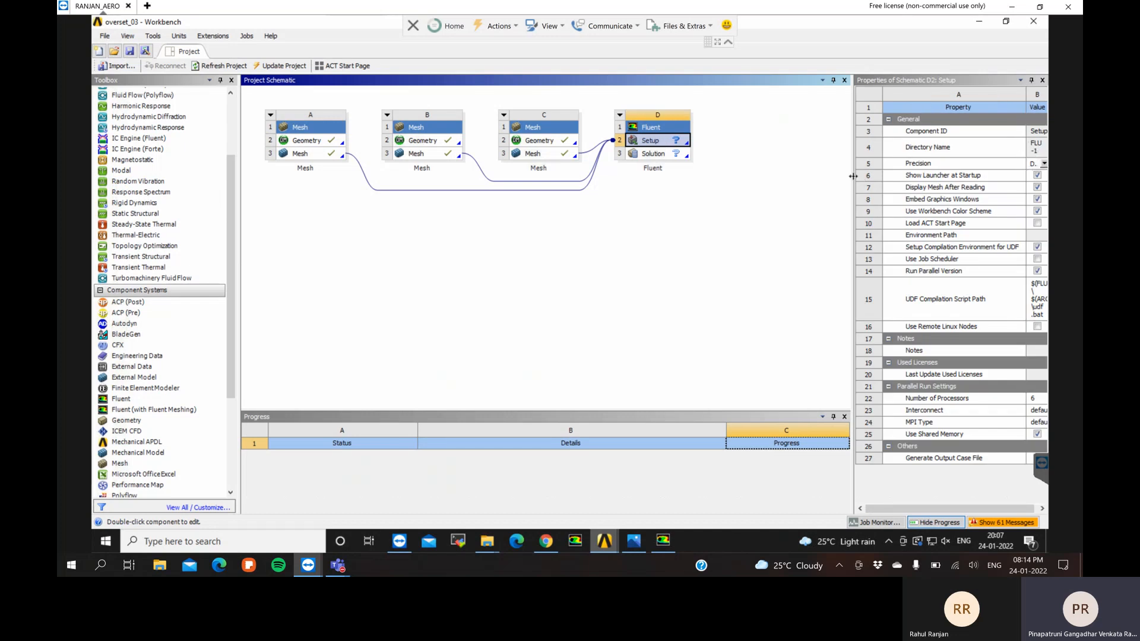
left_click_drag(853, 176, 803, 176)
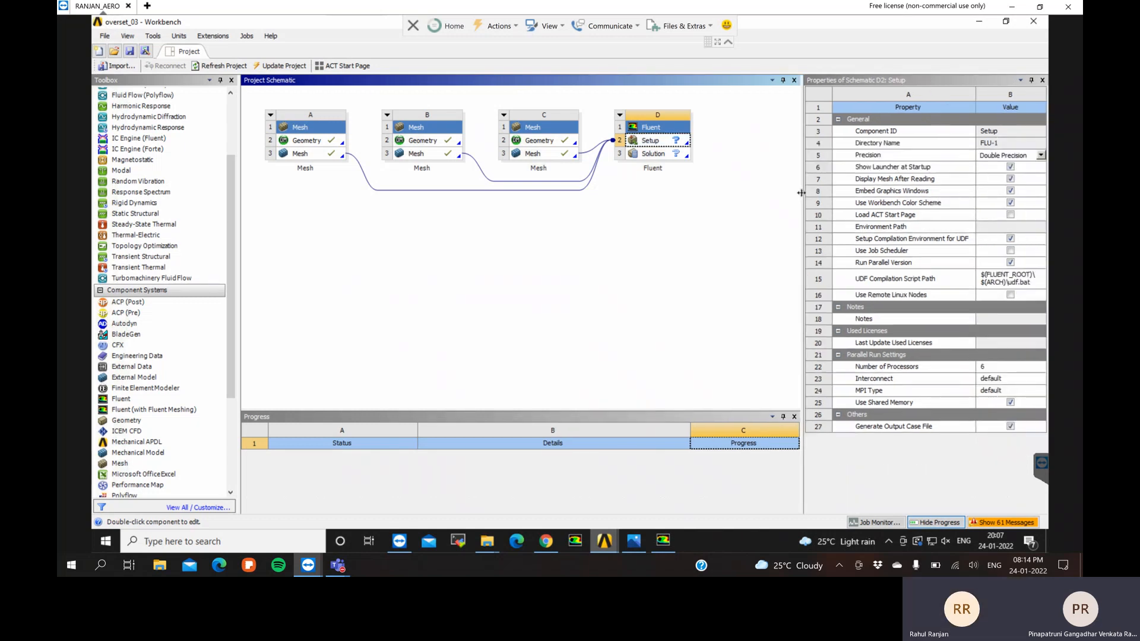
left_click(998, 143)
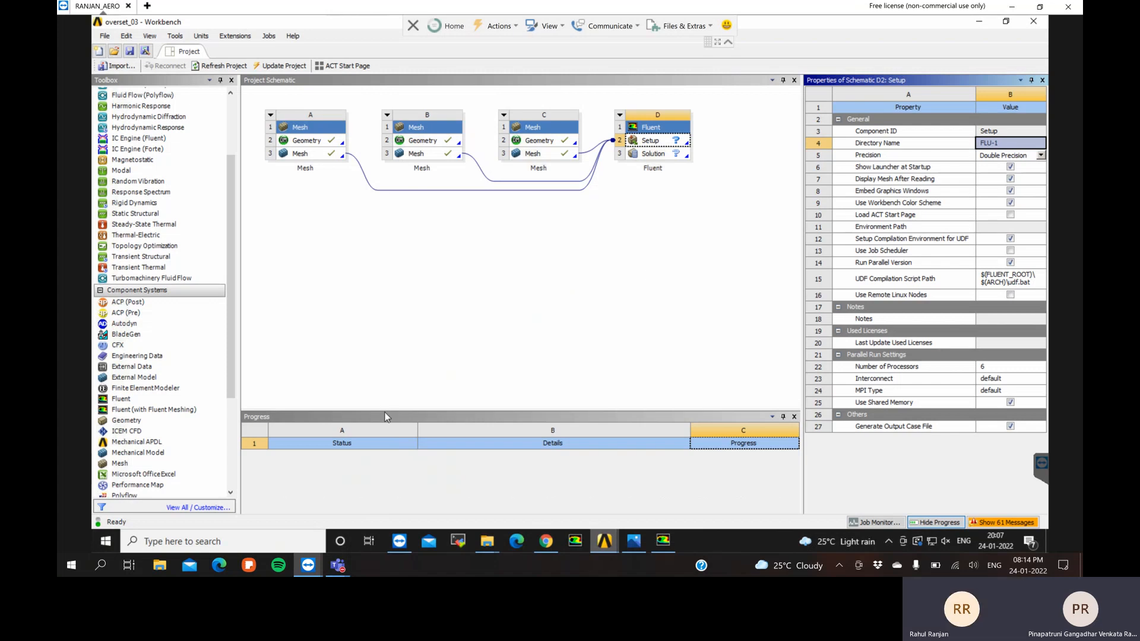
Switch to File Explorer and open the dp0 folder inside overset_03_files of the overset_03 project
left_click(487, 547)
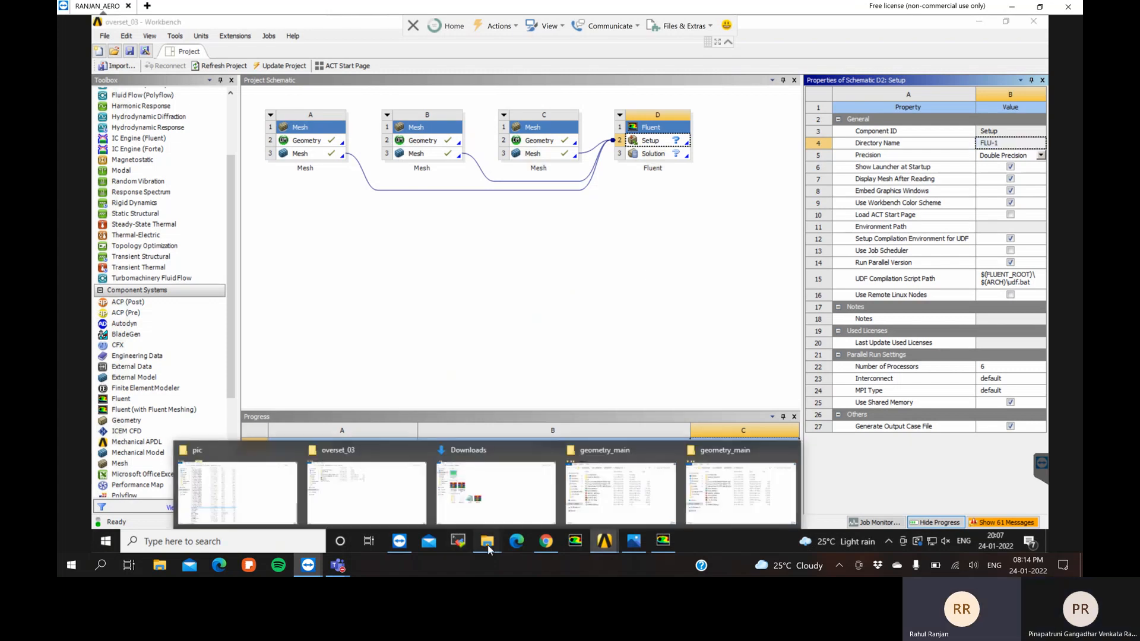
left_click(359, 496)
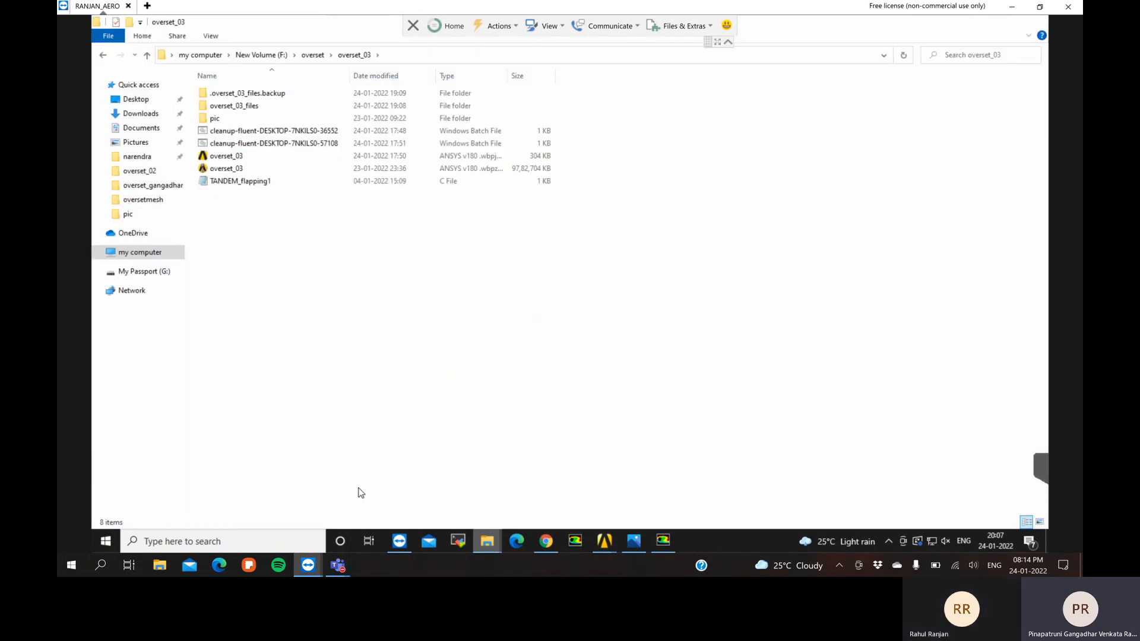
double_click(252, 107)
key("alt+Left")
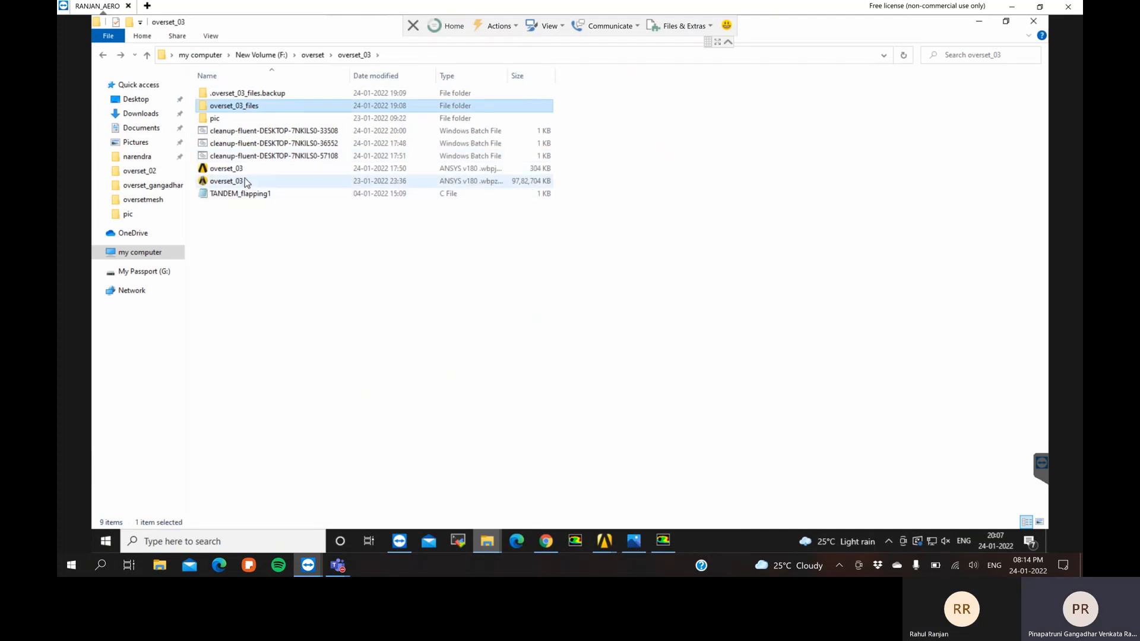
double_click(252, 108)
double_click(238, 97)
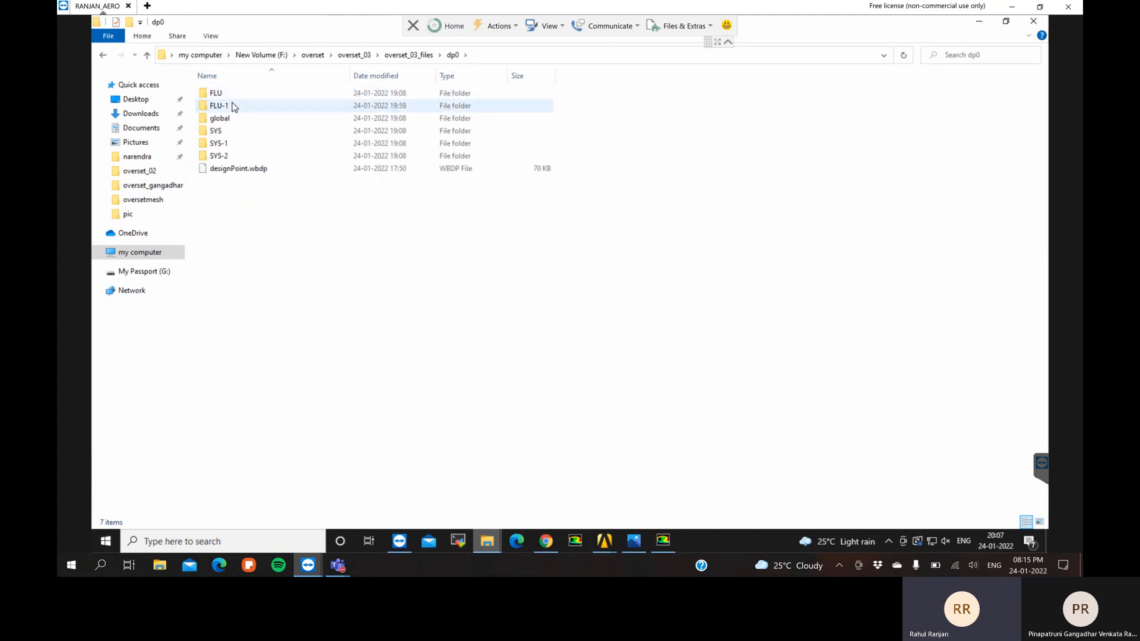
Look inside the Fluent subfolders of FLU and FLU-1 in dp0 to find the current case's working directory
double_click(232, 94)
double_click(233, 95)
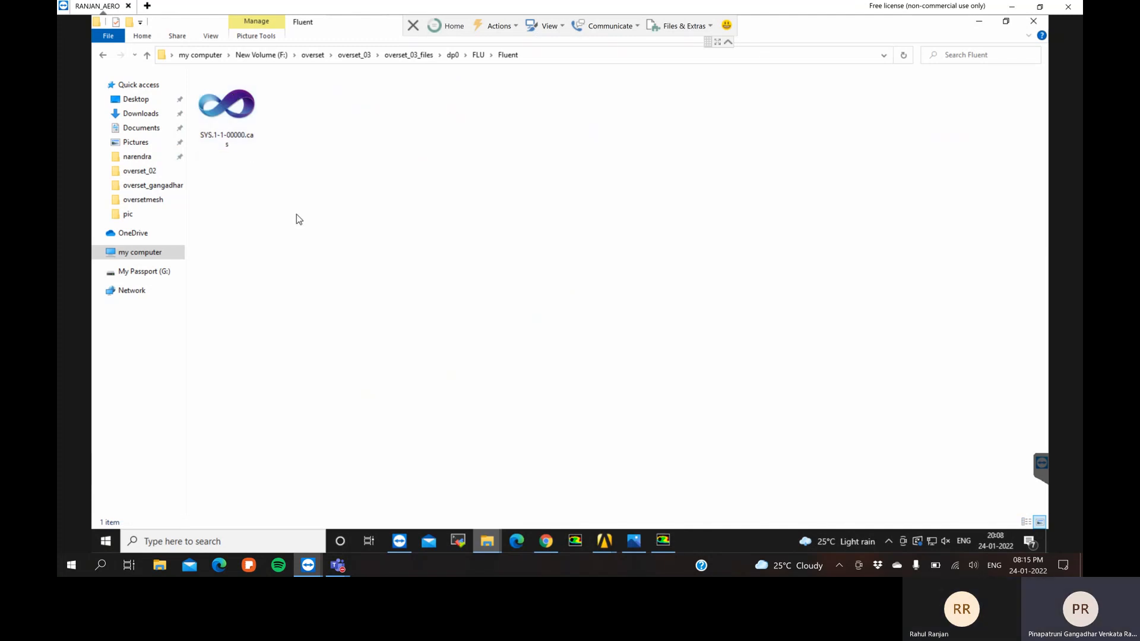
key("alt+Left")
key("alt+Left")
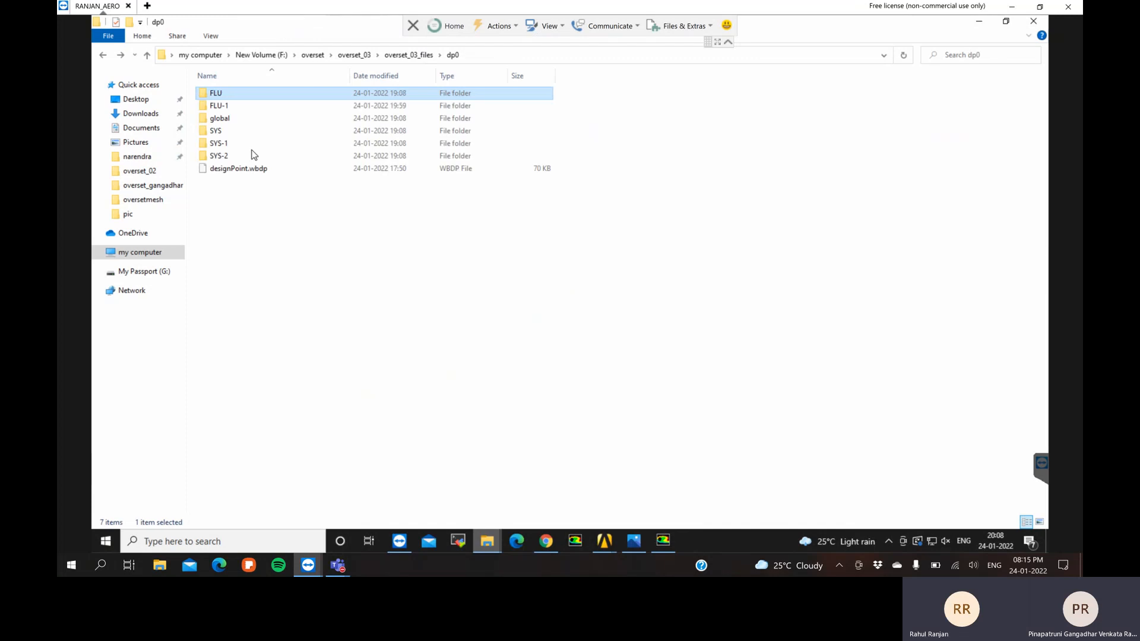
double_click(229, 106)
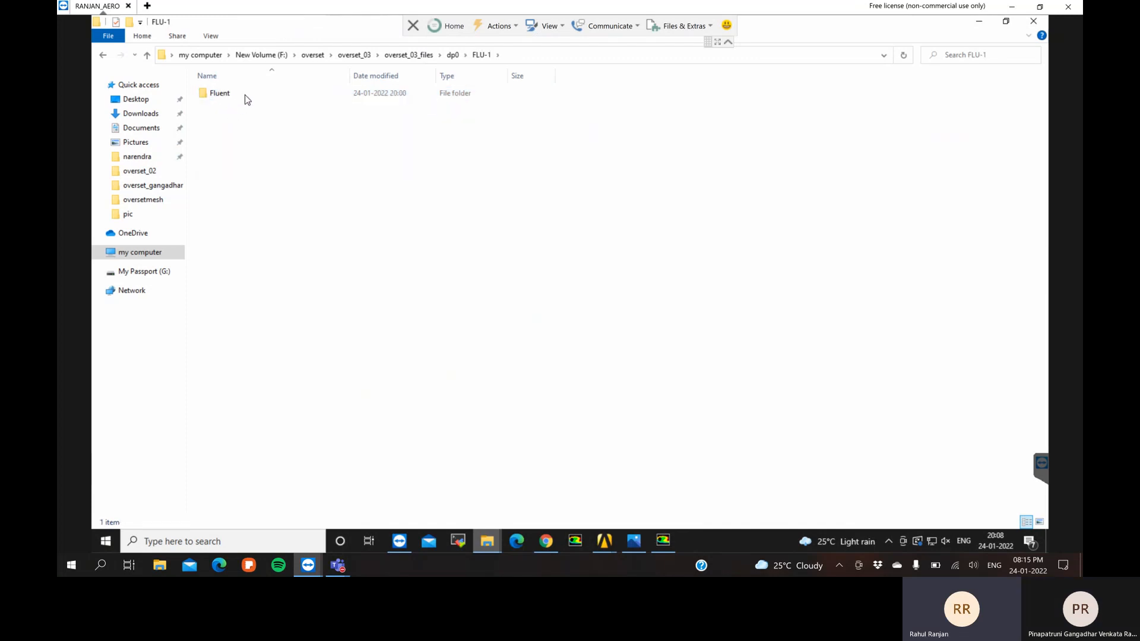
double_click(245, 94)
key("alt+Left")
key("alt+Left")
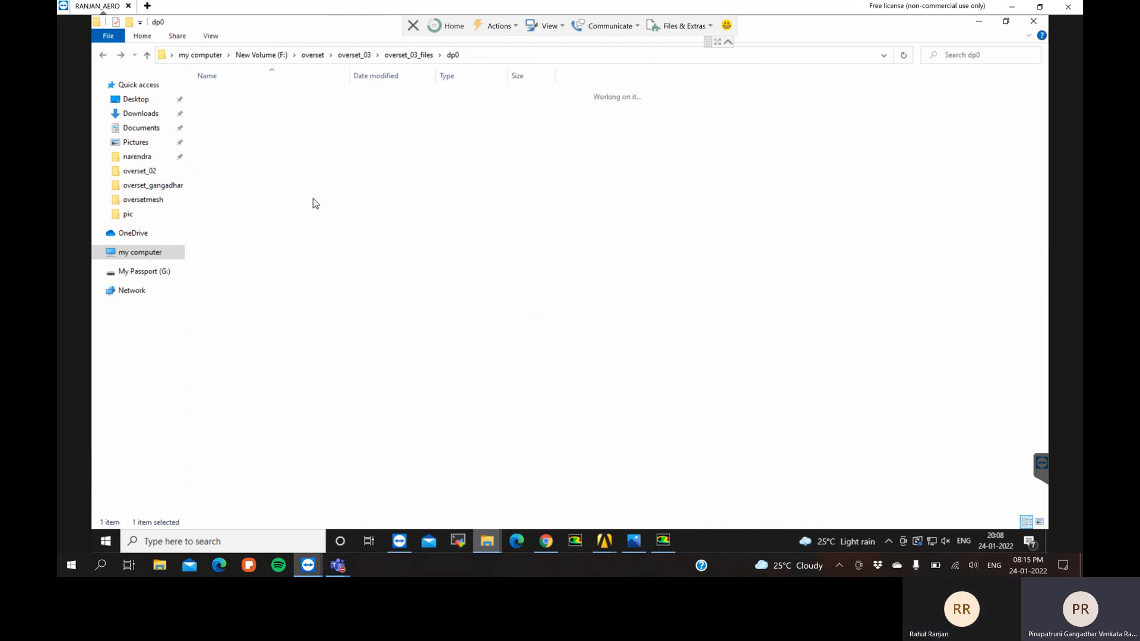
Copy the TANDEM_flapping1 C file from the overset_03 folder into overset_03_files > dp0 > FLU-1 > Fluent
key("alt+Left")
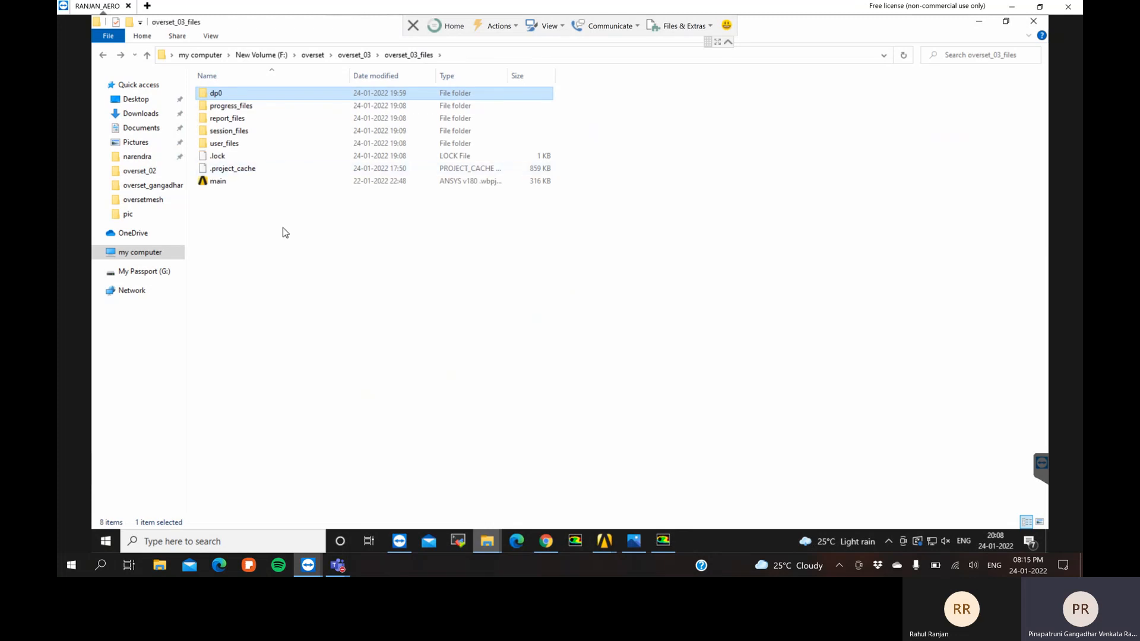
key("alt+Left")
left_click(256, 198)
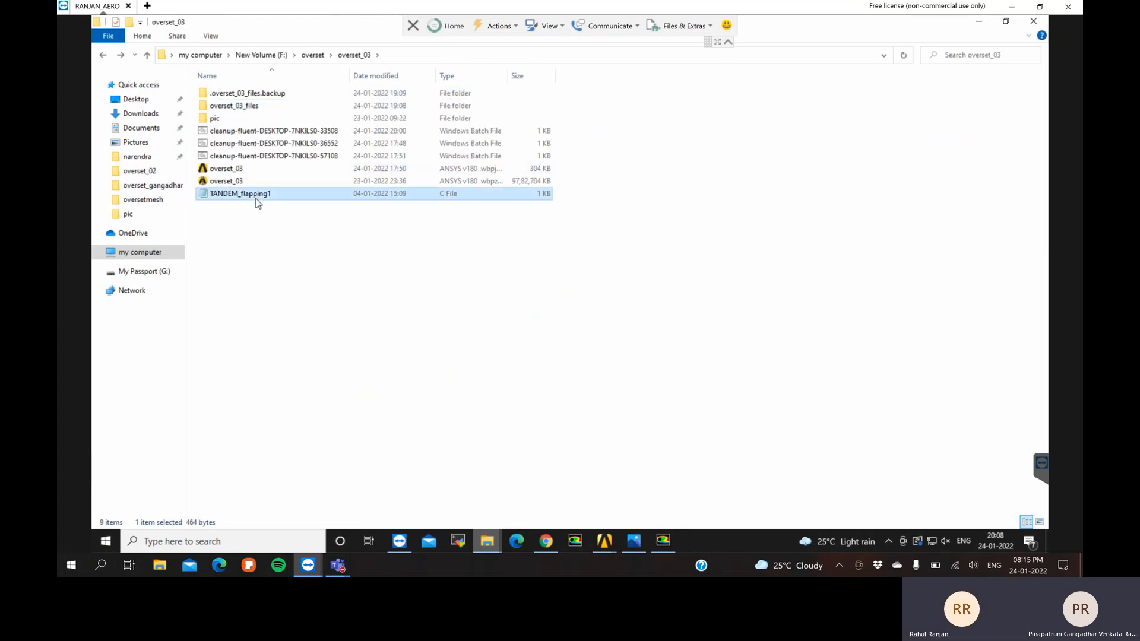
double_click(264, 108)
double_click(245, 95)
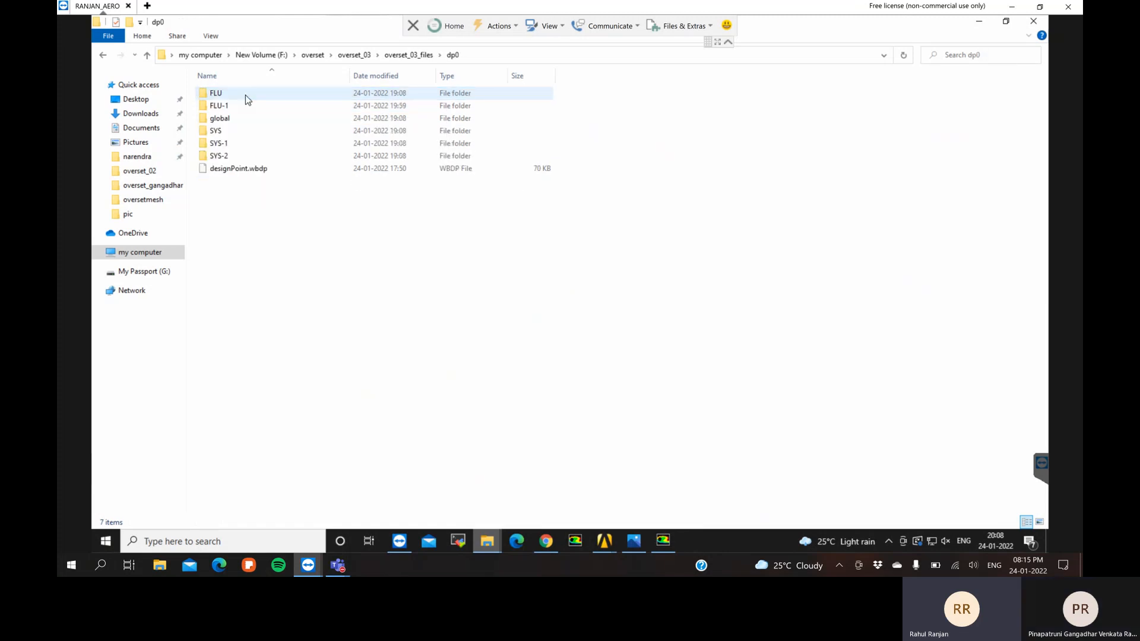
double_click(237, 106)
double_click(241, 96)
key("ctrl+v")
left_click(296, 162)
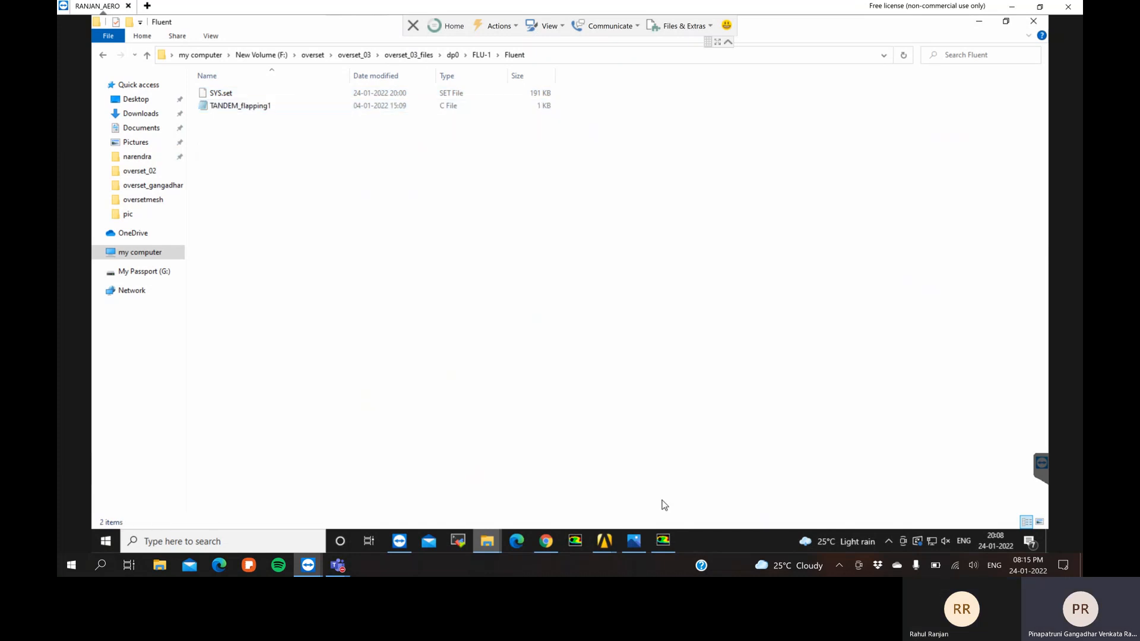
Switch to Fluent and add TANDEM_flapping1.c from the FLU-1 Fluent folder as a source file for compiled UDFs
left_click(663, 545)
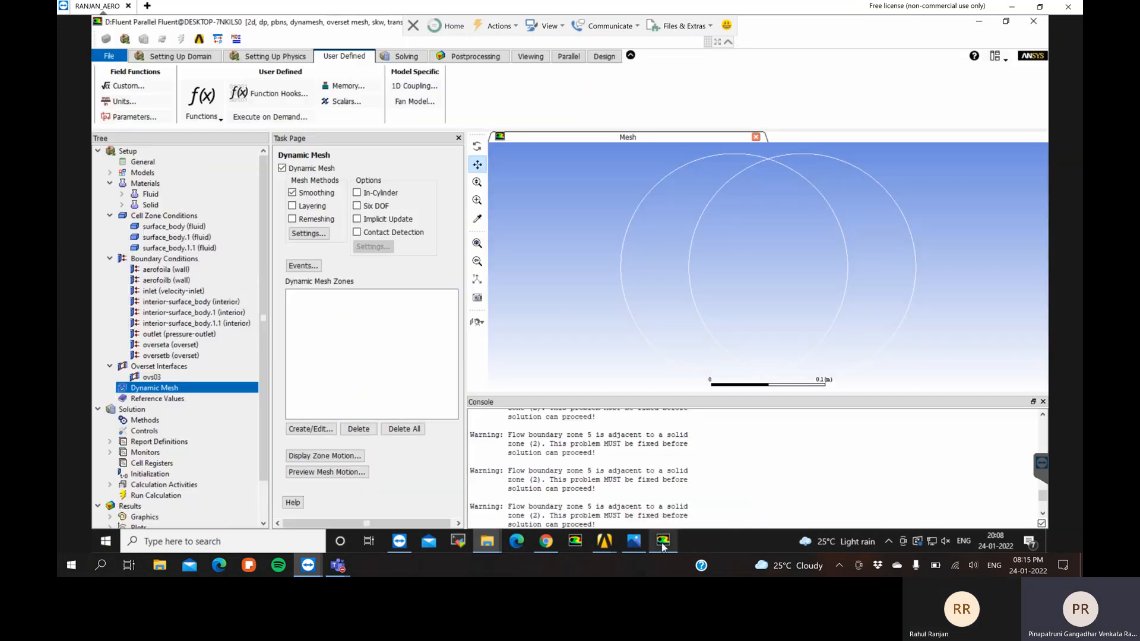
left_click(218, 121)
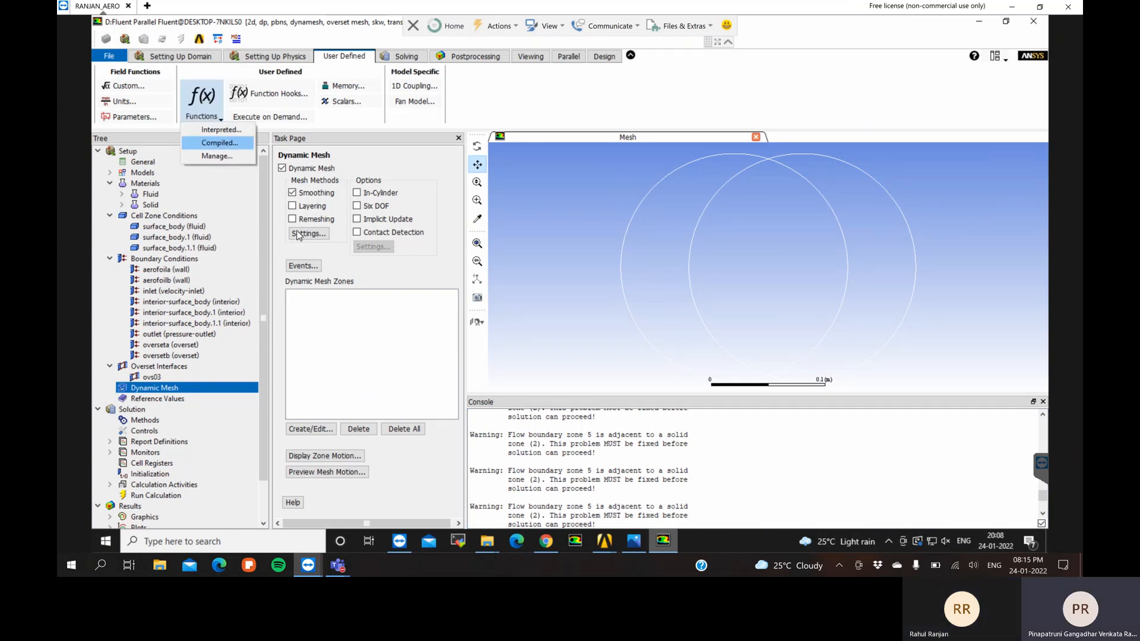
left_click(219, 143)
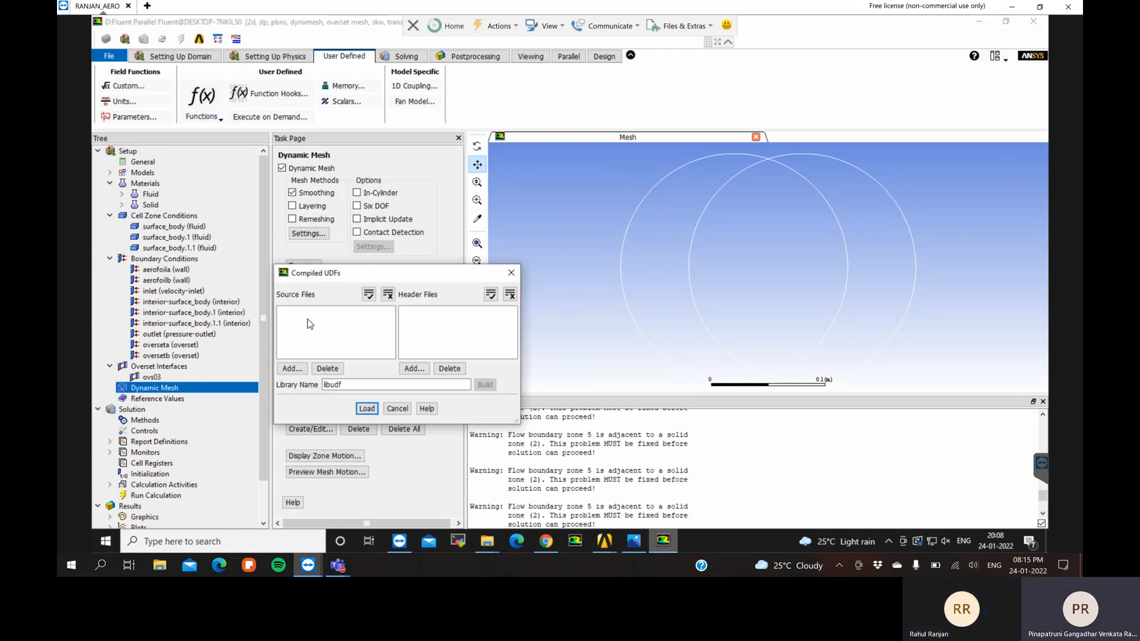
left_click(293, 368)
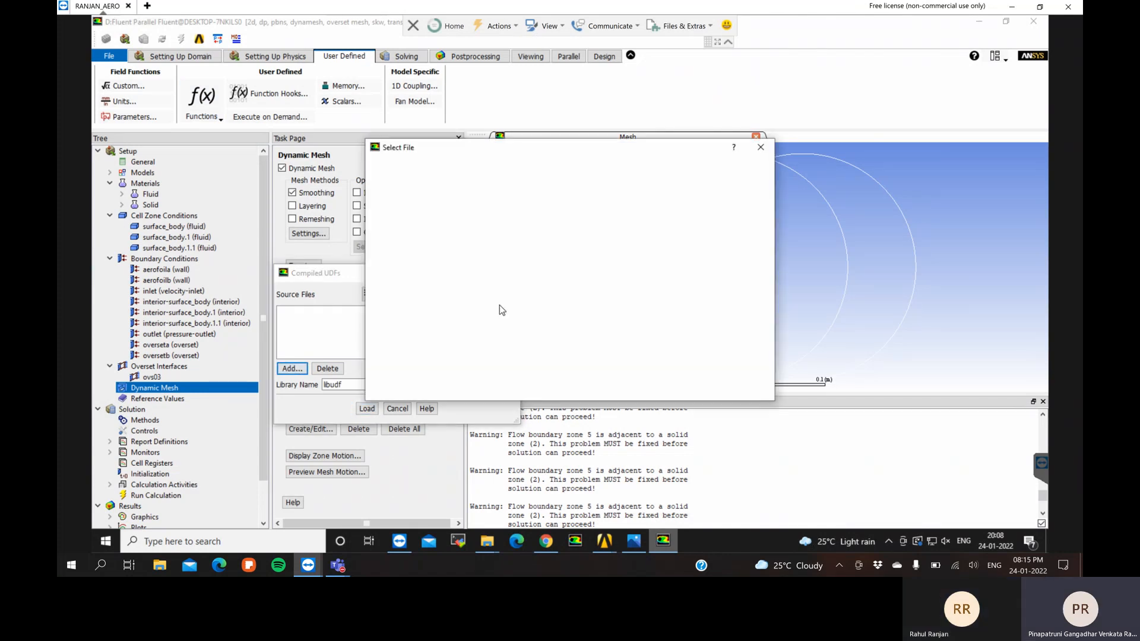
double_click(488, 200)
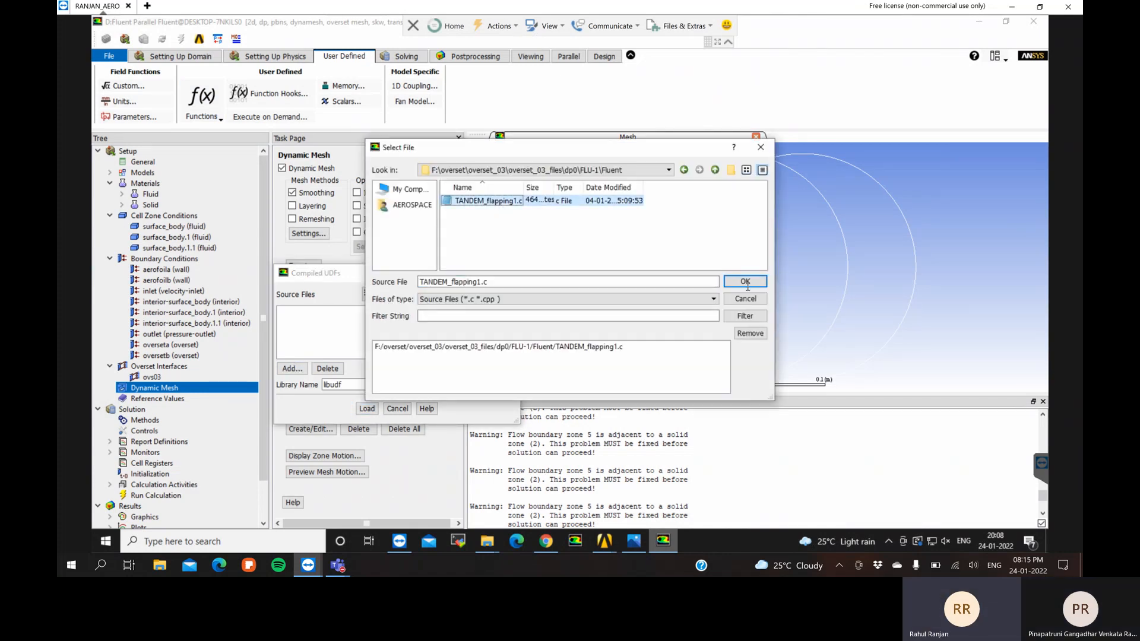
left_click(746, 282)
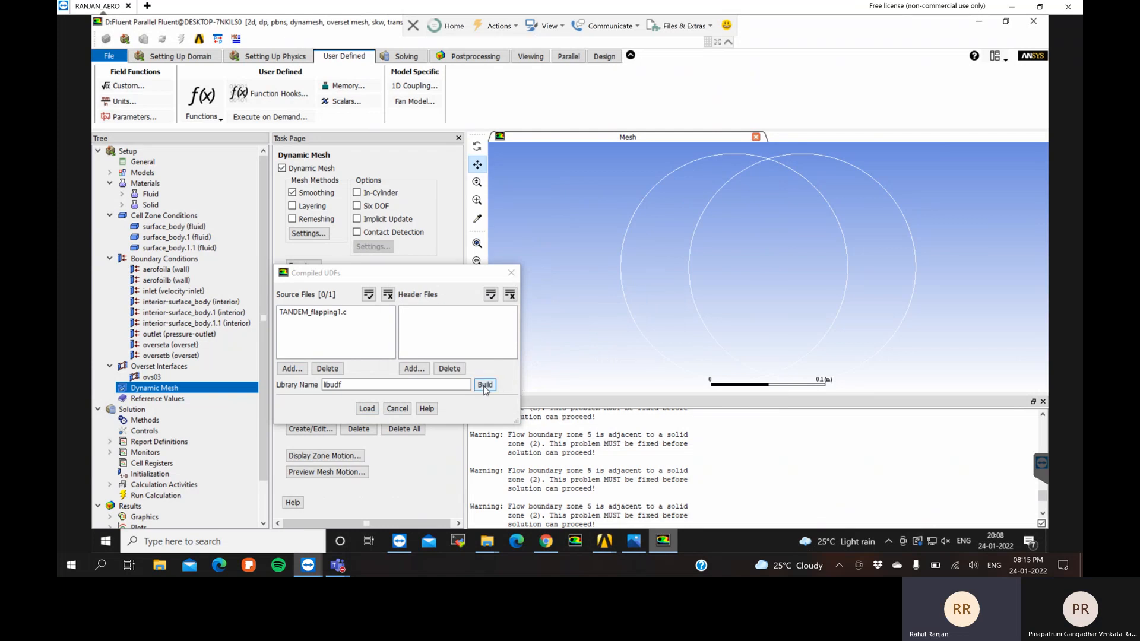
Build the compiled UDF library libudf and load it into the case
left_click(485, 385)
left_click(584, 312)
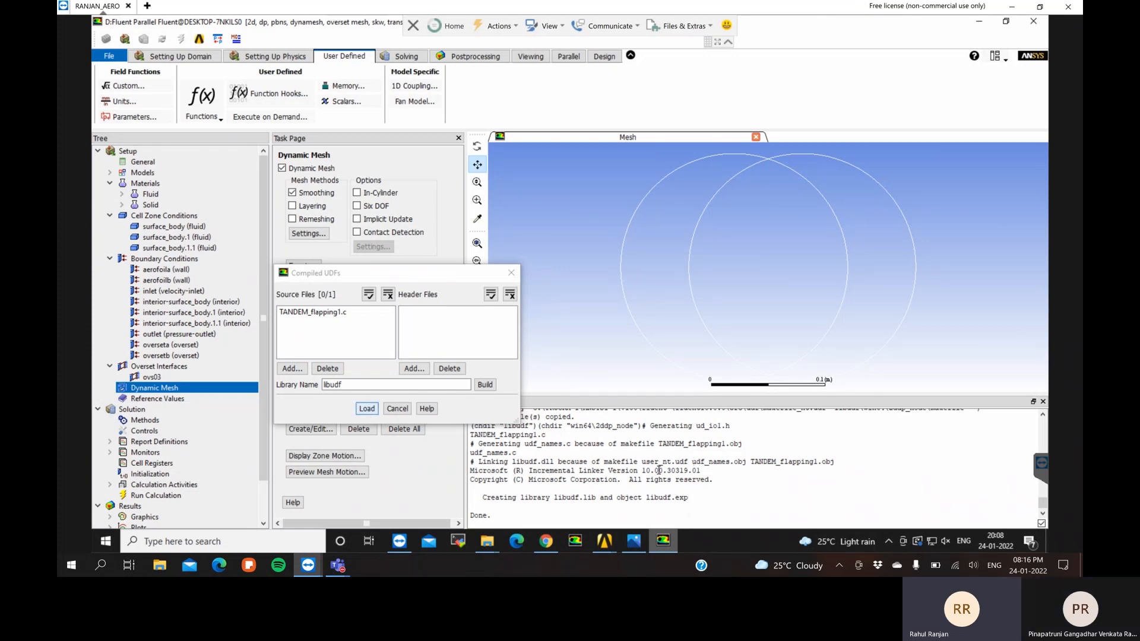
left_click(363, 407)
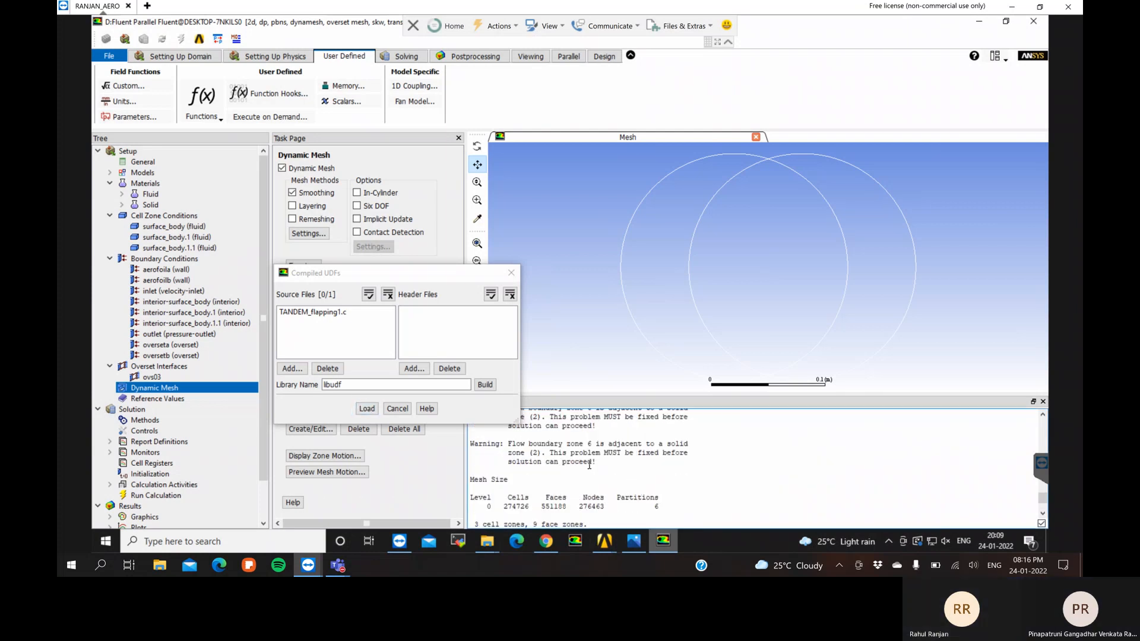
left_click(366, 409)
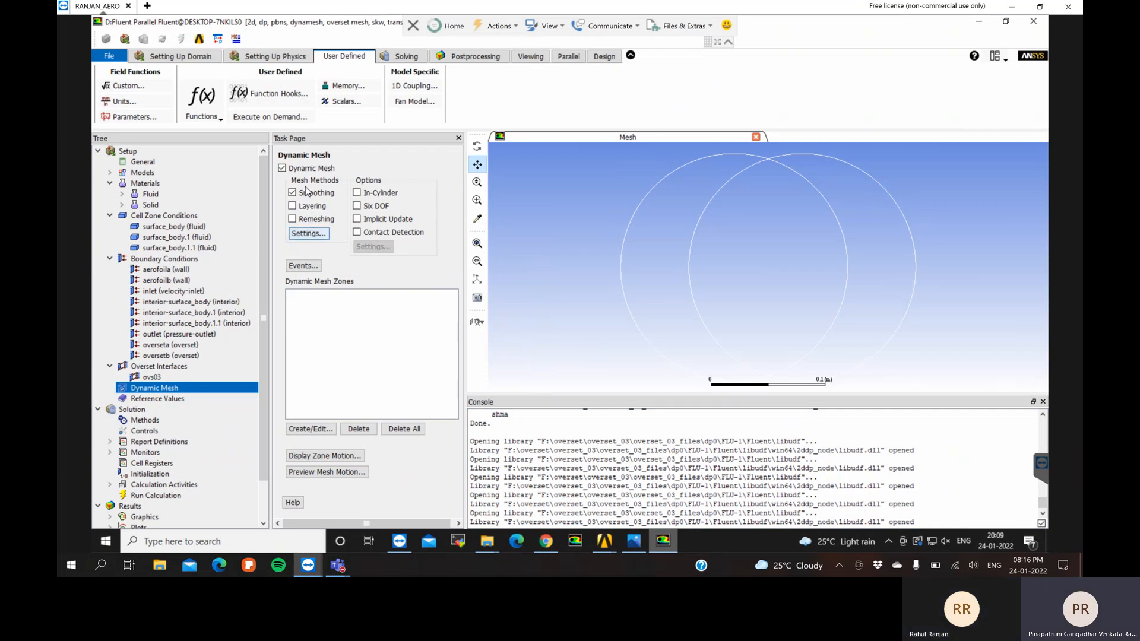
Set the dynamic mesh smoothing method to Diffusion with the cell-volume diffusion function
left_click(324, 233)
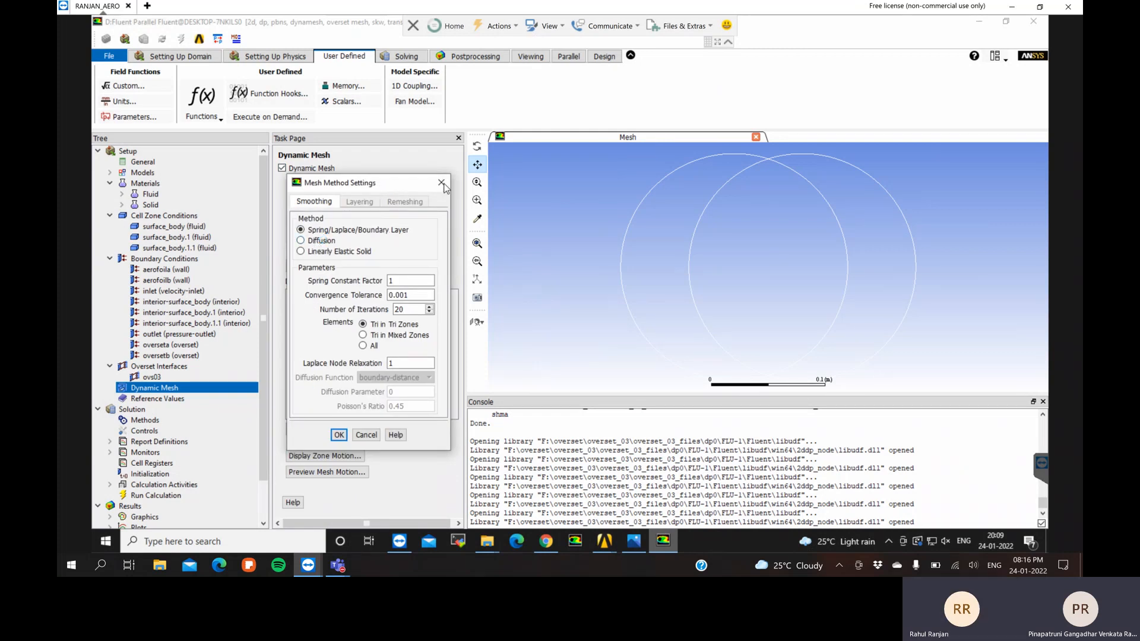
left_click(323, 240)
left_click(390, 378)
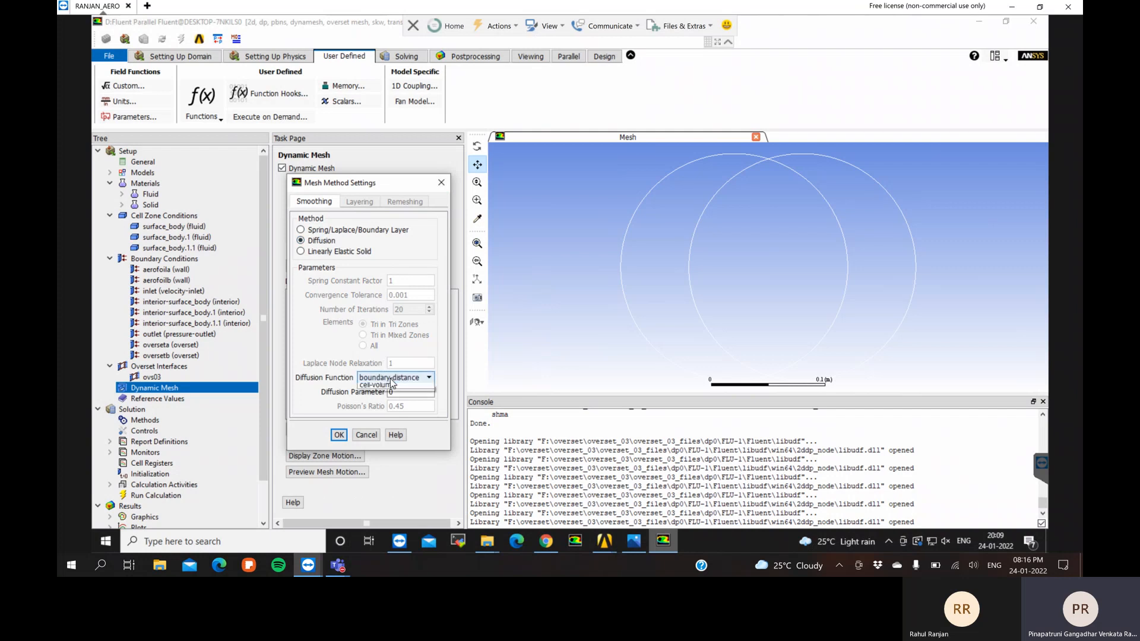
left_click(378, 397)
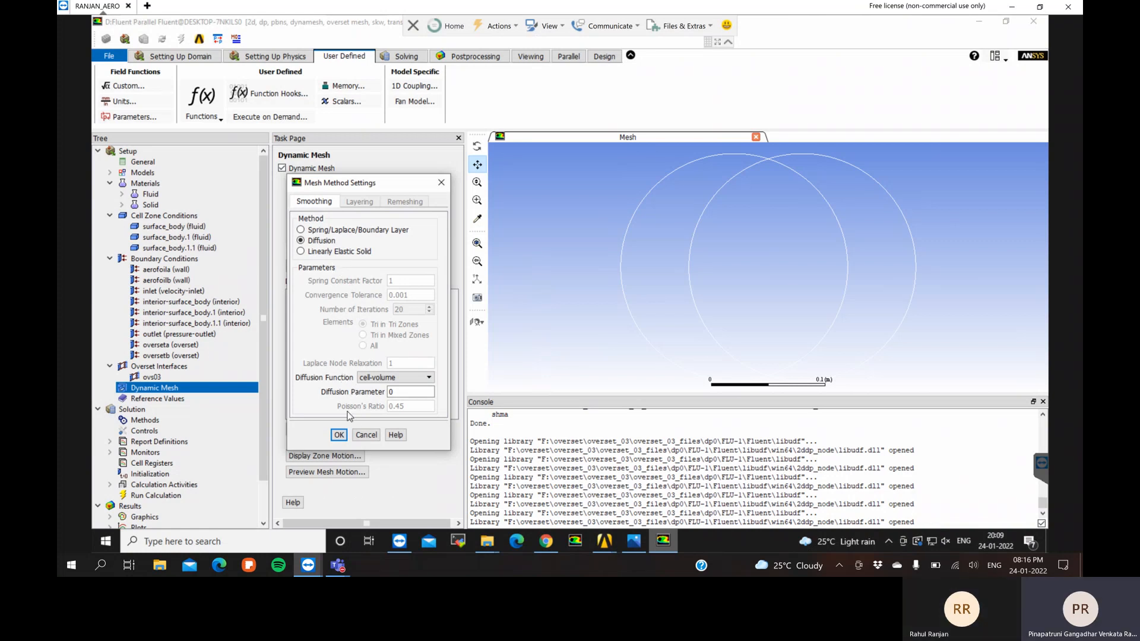
left_click(338, 435)
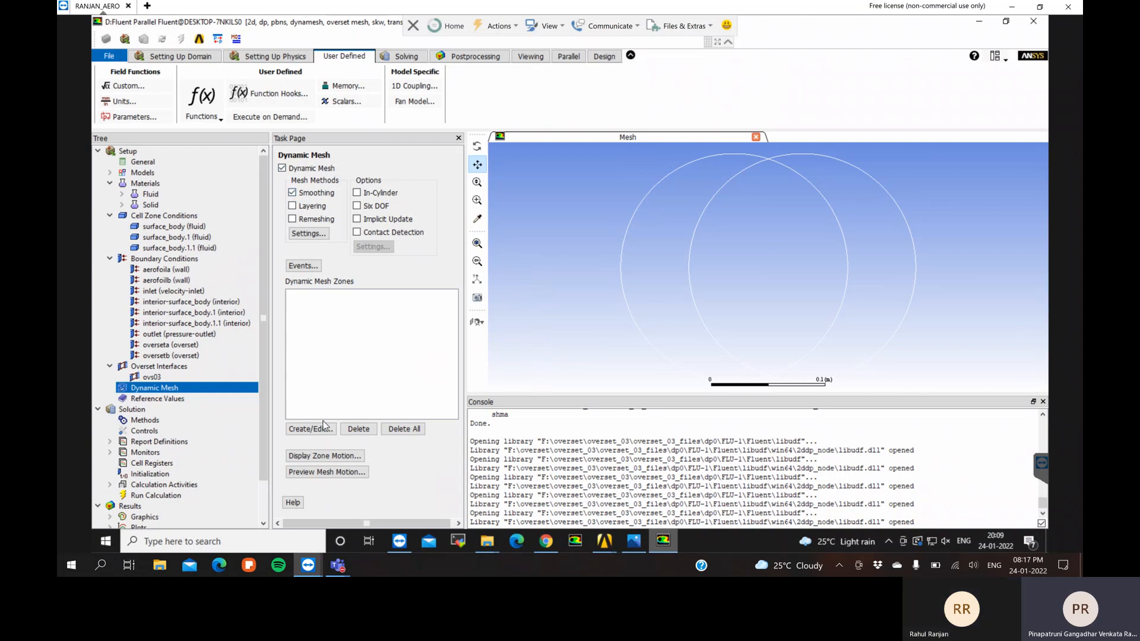
Start a new dynamic mesh zone for surface_body.1 as a rigid body with the motion UDF shma::libudf
left_click(324, 432)
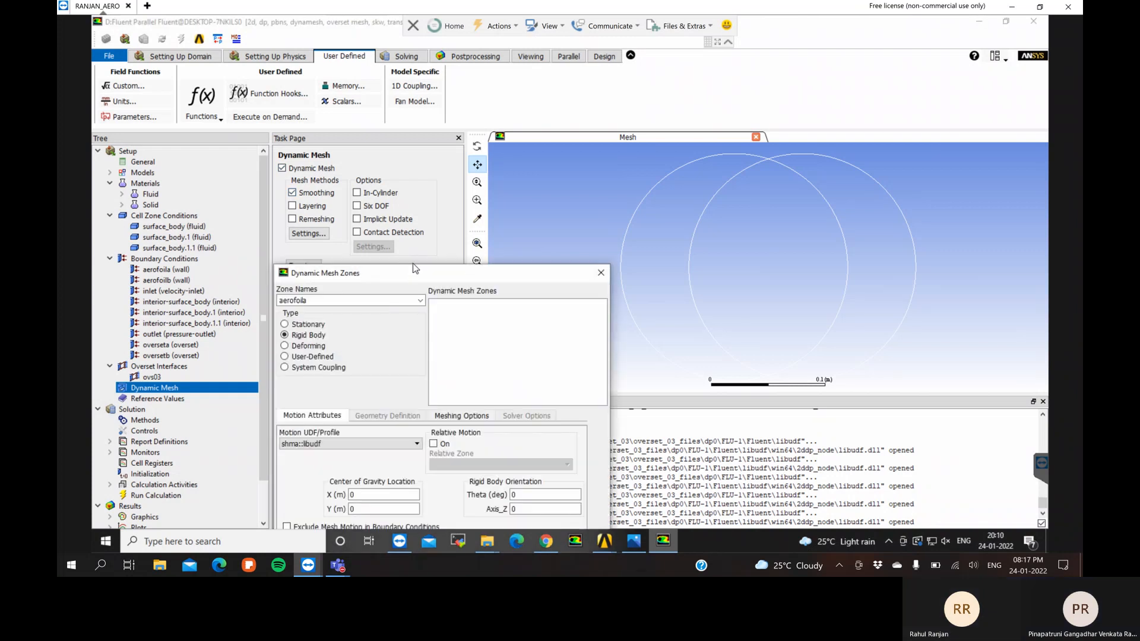
left_click_drag(413, 267, 417, 154)
left_click(425, 187)
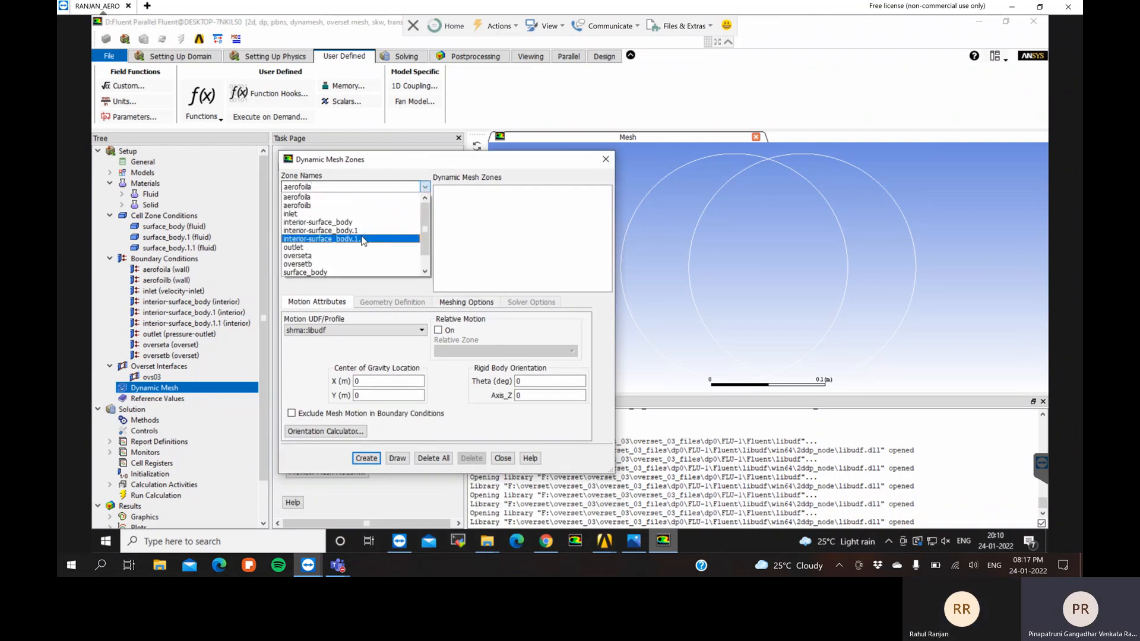
scroll(356, 246, "down", 1)
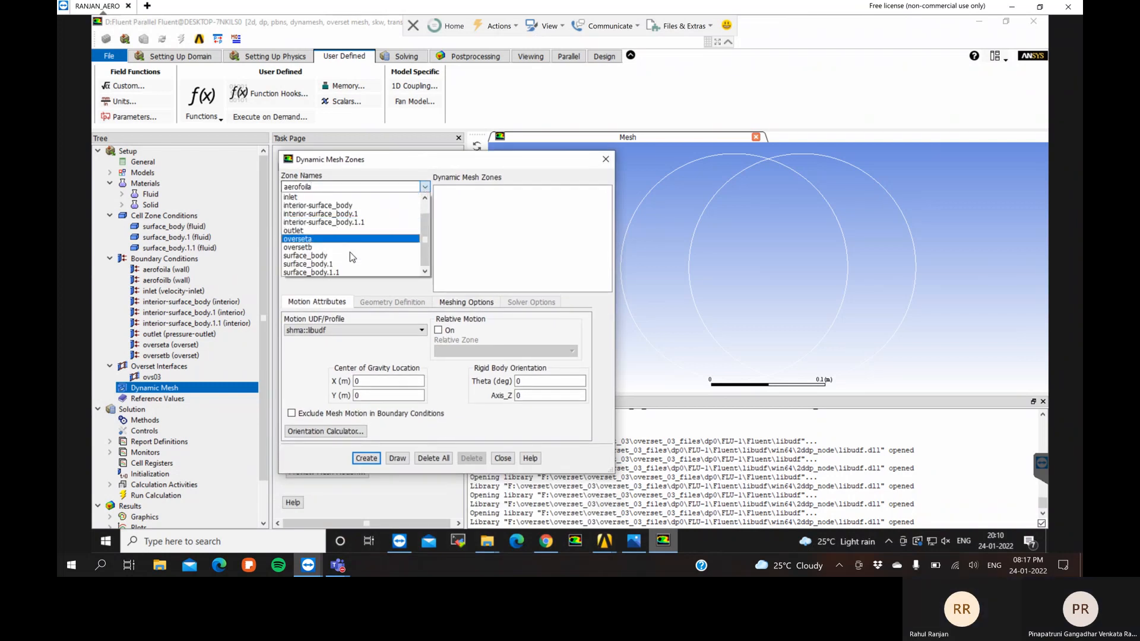
left_click(321, 265)
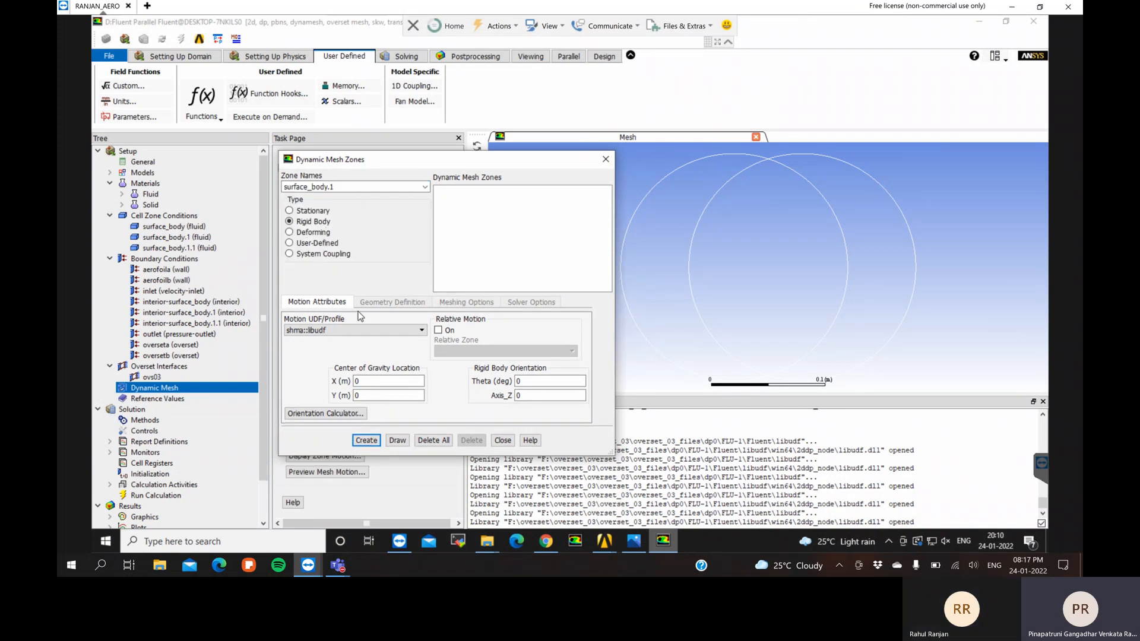
left_click(345, 332)
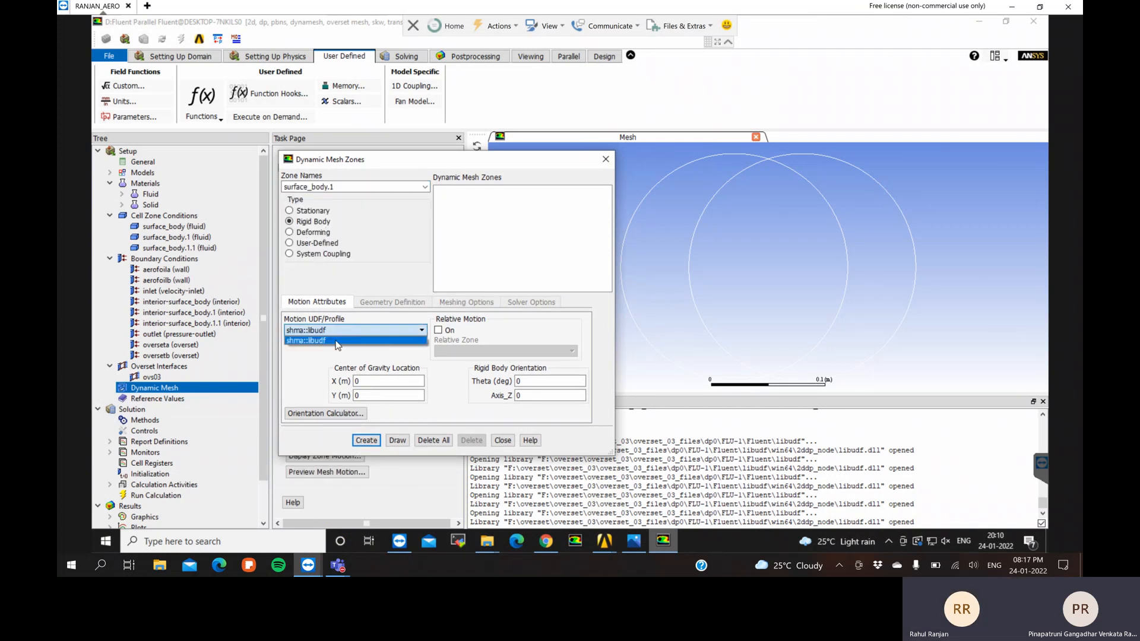
left_click(336, 341)
Set the center of gravity for surface_body.1 to X -0.03 m and Y 0.04 m, and create the zone
left_click(376, 380)
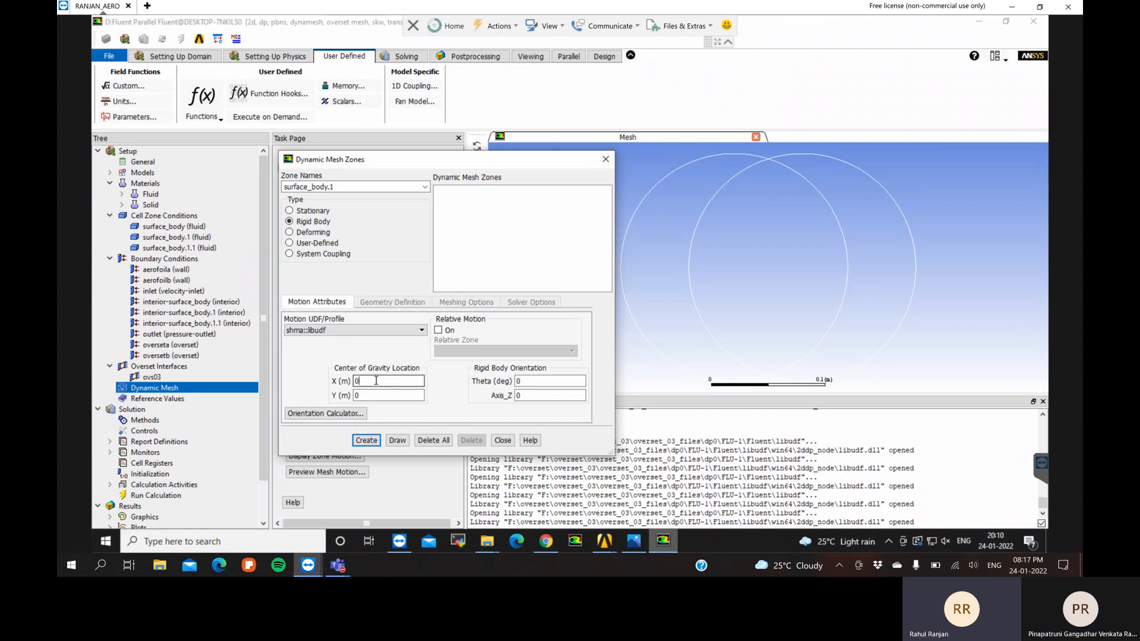
key("BackSpace")
type("-0.03")
left_click(374, 396)
type(".04")
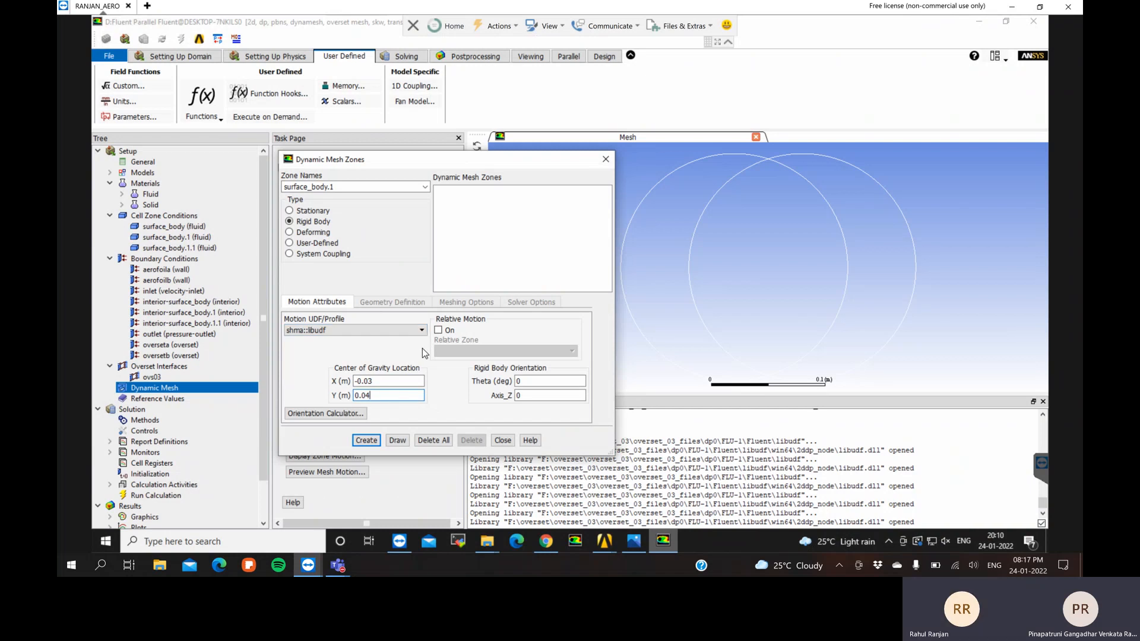
left_click(372, 441)
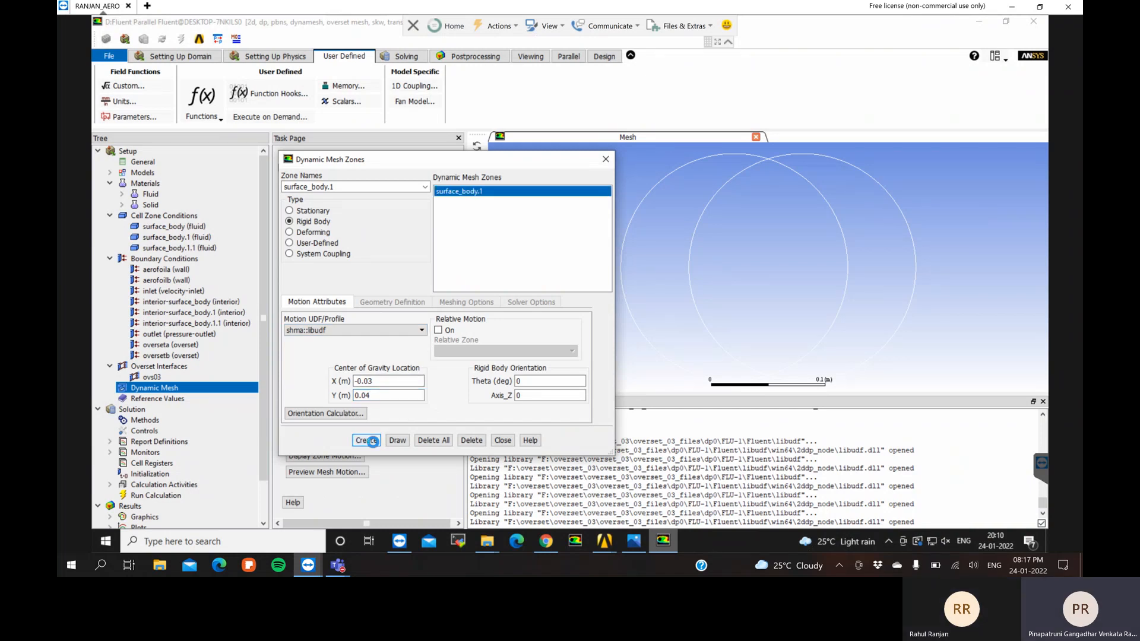
Create a rigid-body dynamic mesh zone for surface_body.1.1 with shma::libudf motion and center of gravity X 0.03 m, Y 0.04 m
left_click(423, 187)
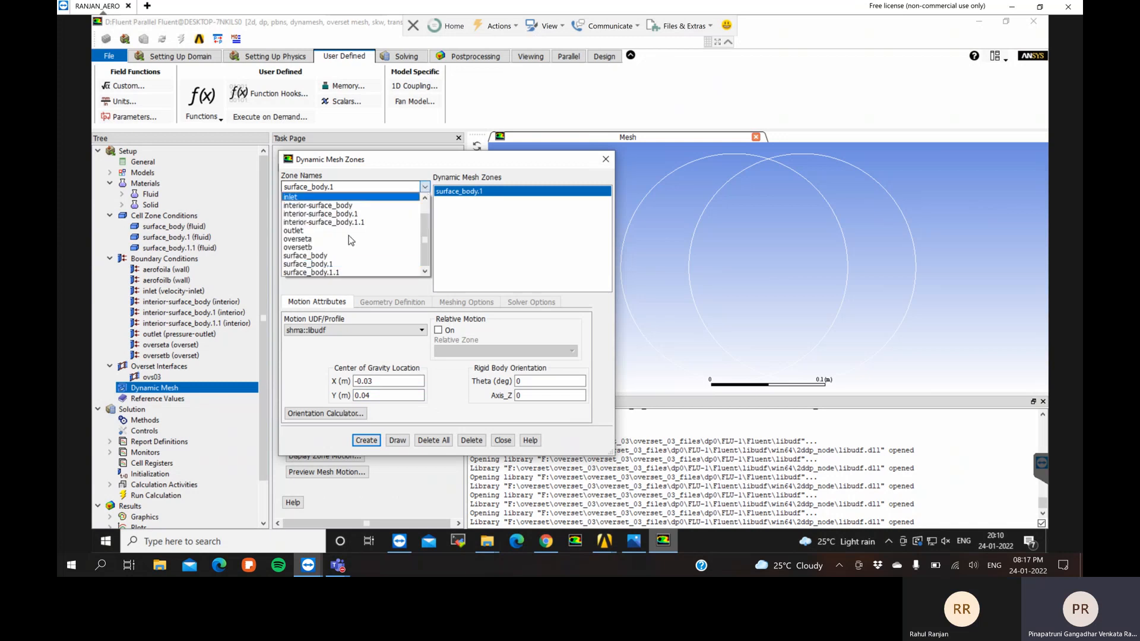
left_click(338, 272)
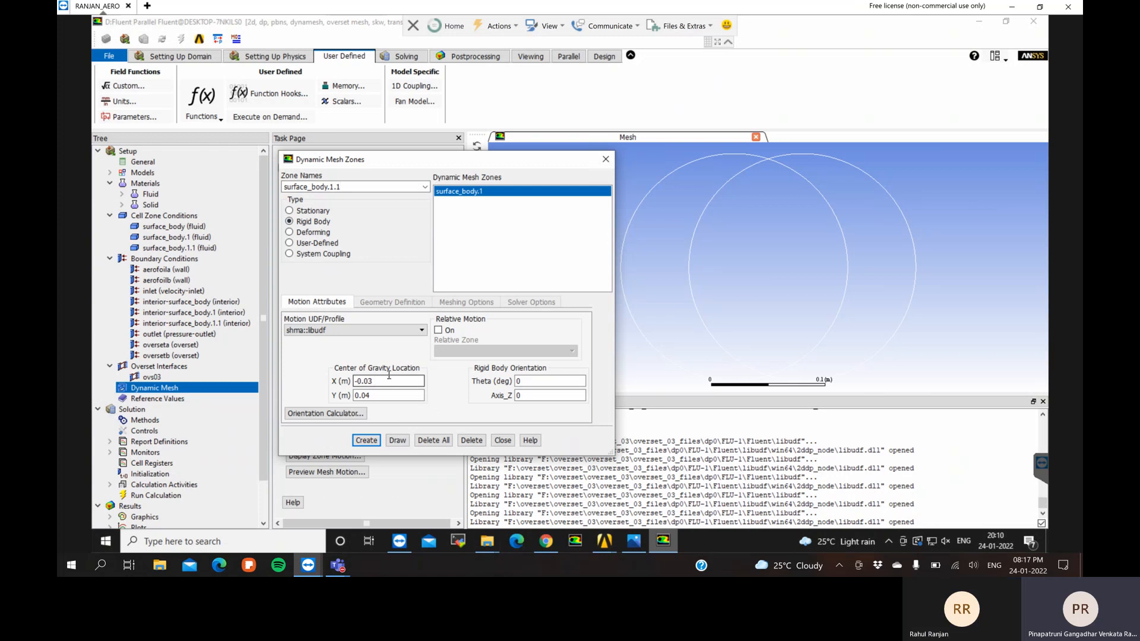
left_click(361, 381)
key("BackSpace")
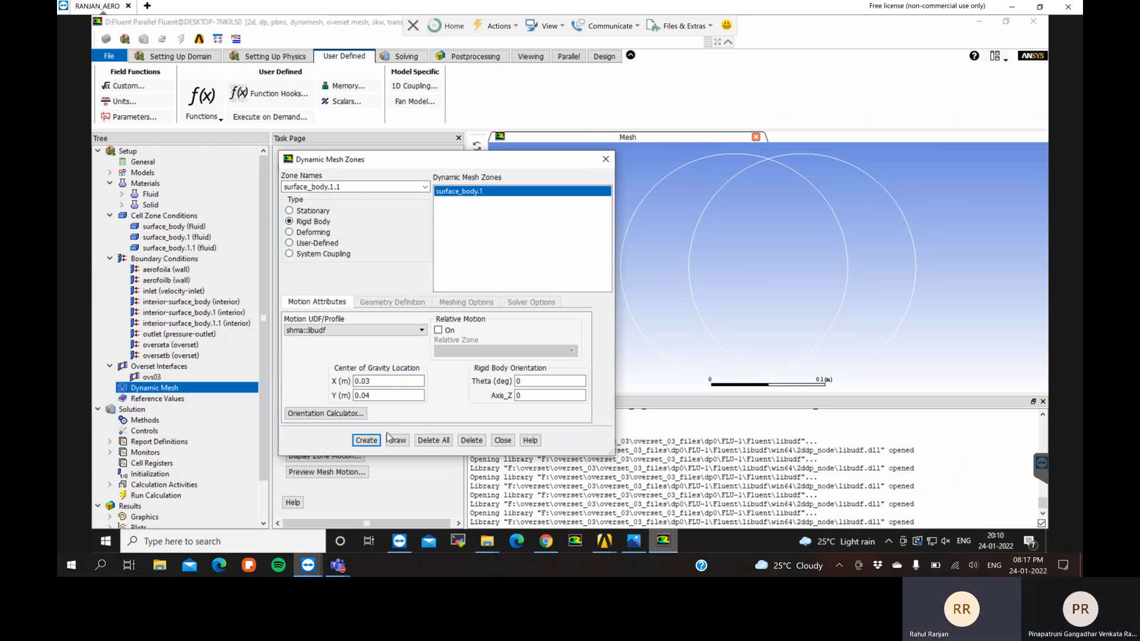
left_click(361, 442)
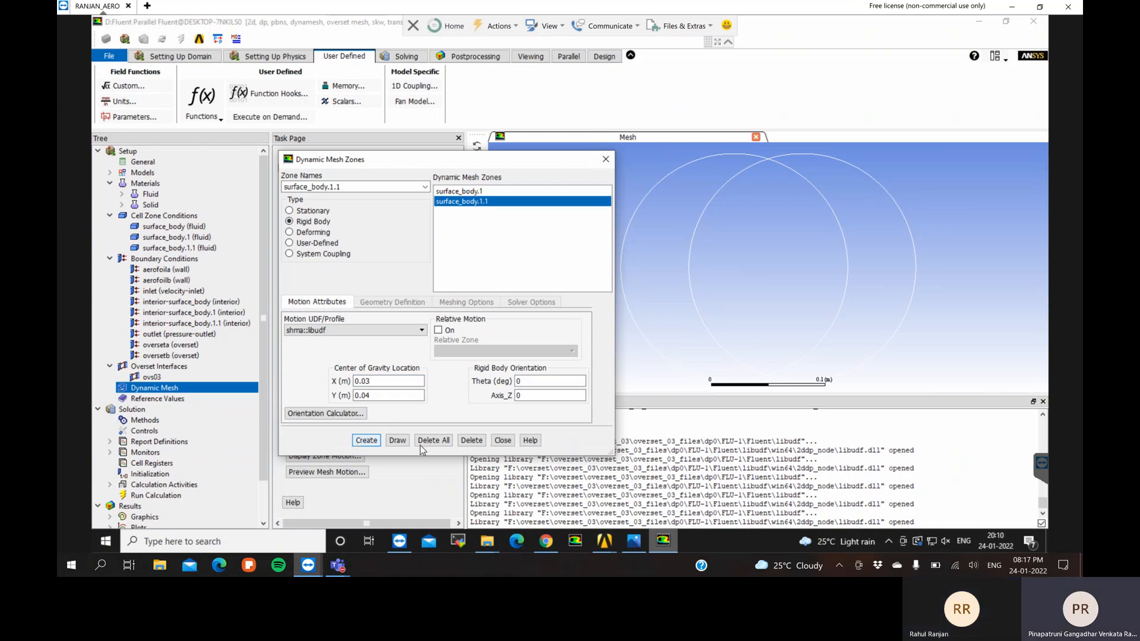
left_click(501, 440)
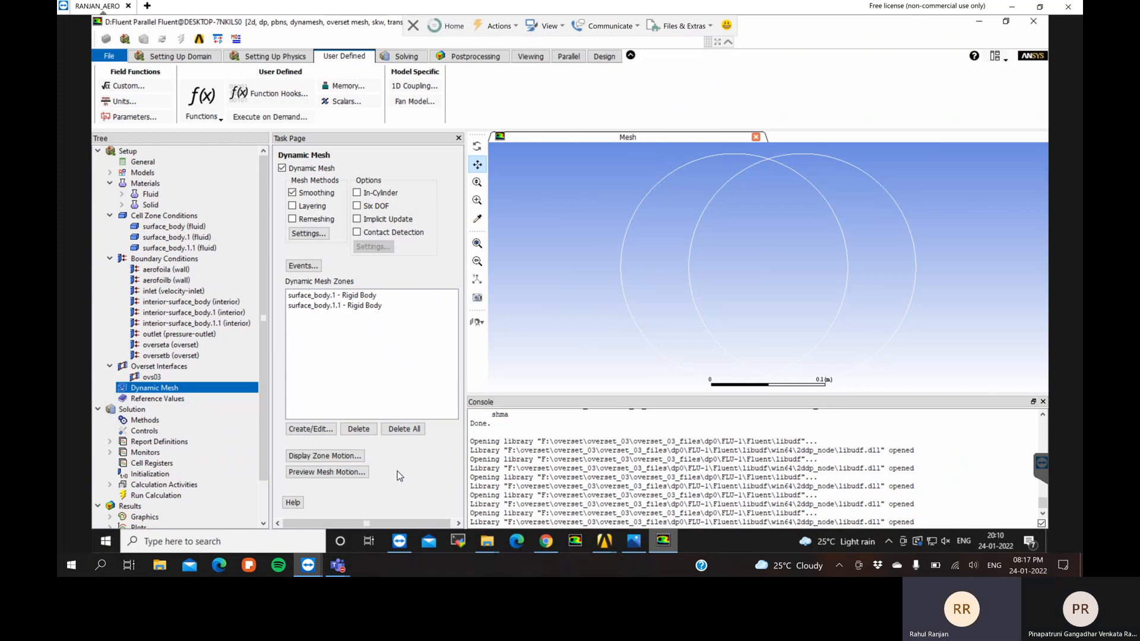
Open the reference values and list the zones available to compute them from
left_click(178, 398)
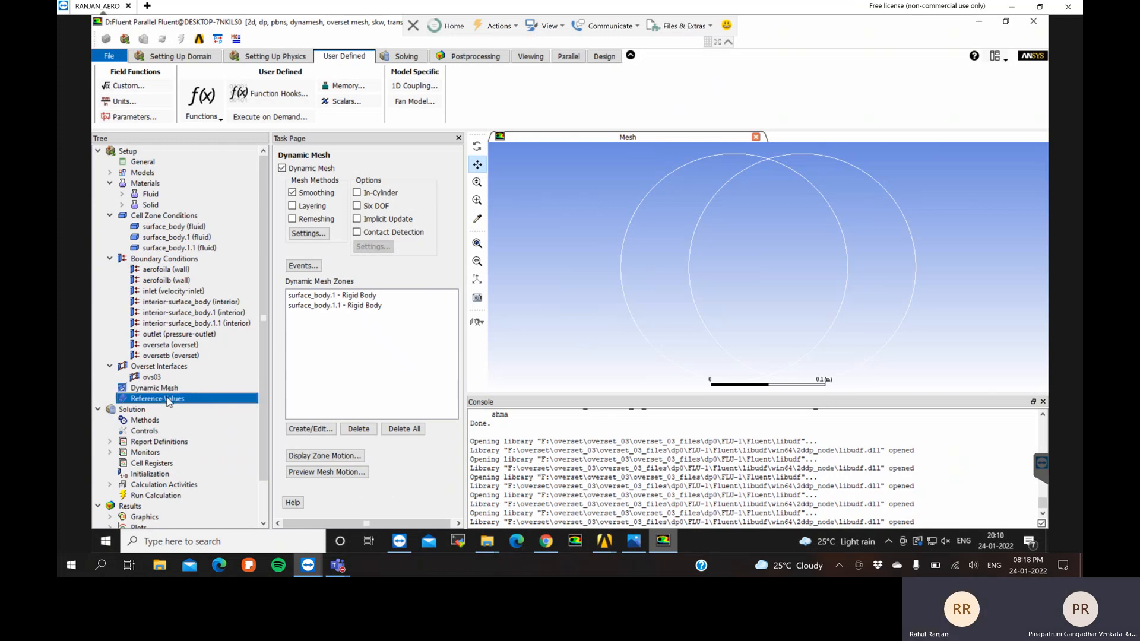
left_click(454, 180)
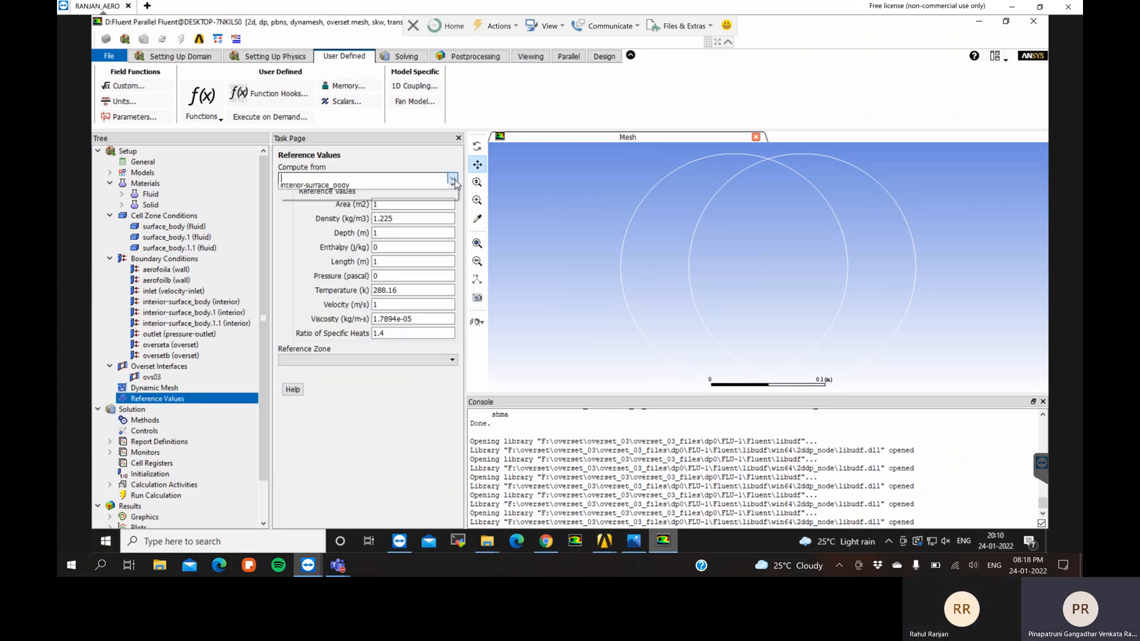
scroll(302, 253, "down", 1)
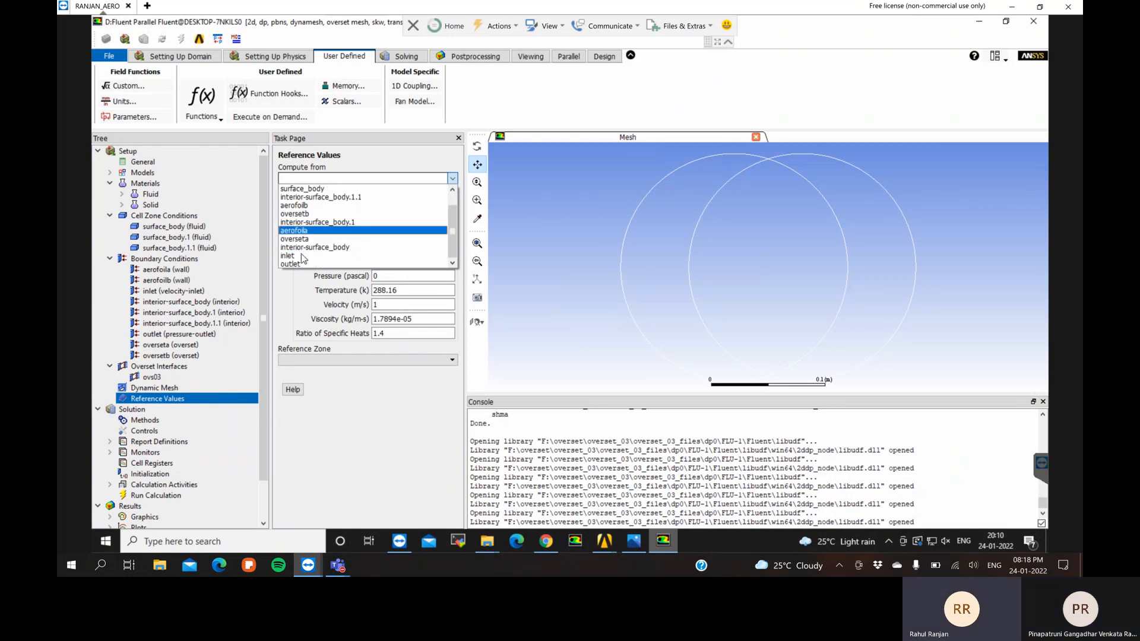
Compute the reference values from the inlet and set the reference area to 0.04 m2
left_click(300, 255)
left_click(392, 204)
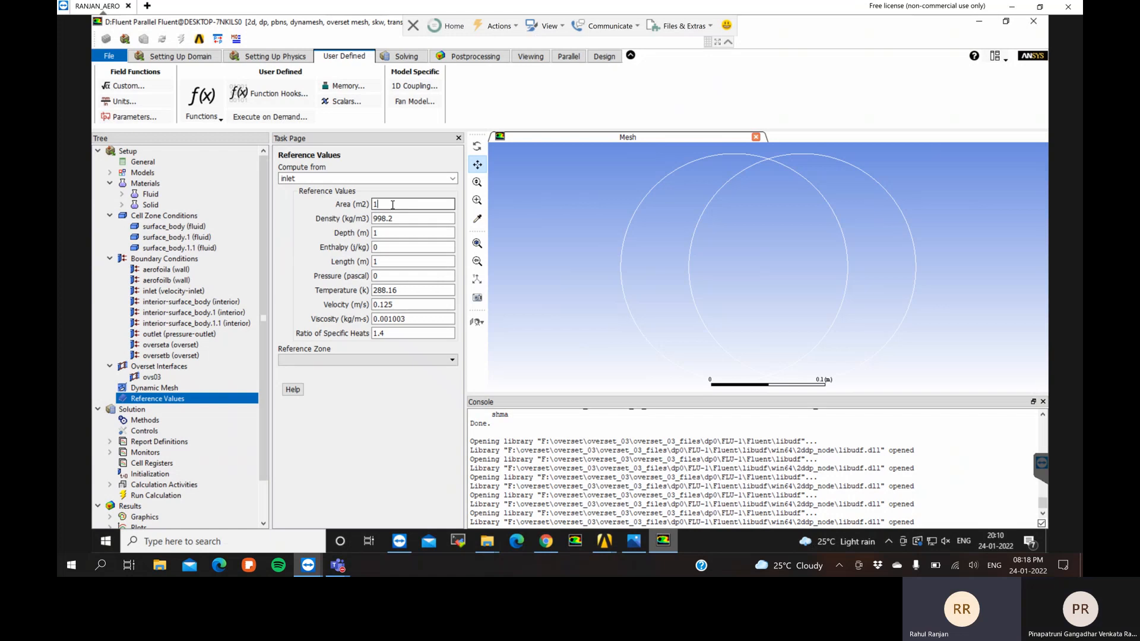
key("BackSpace")
type("0.04")
key("Tab")
left_click(387, 232)
key("BackSpace")
type("0.04")
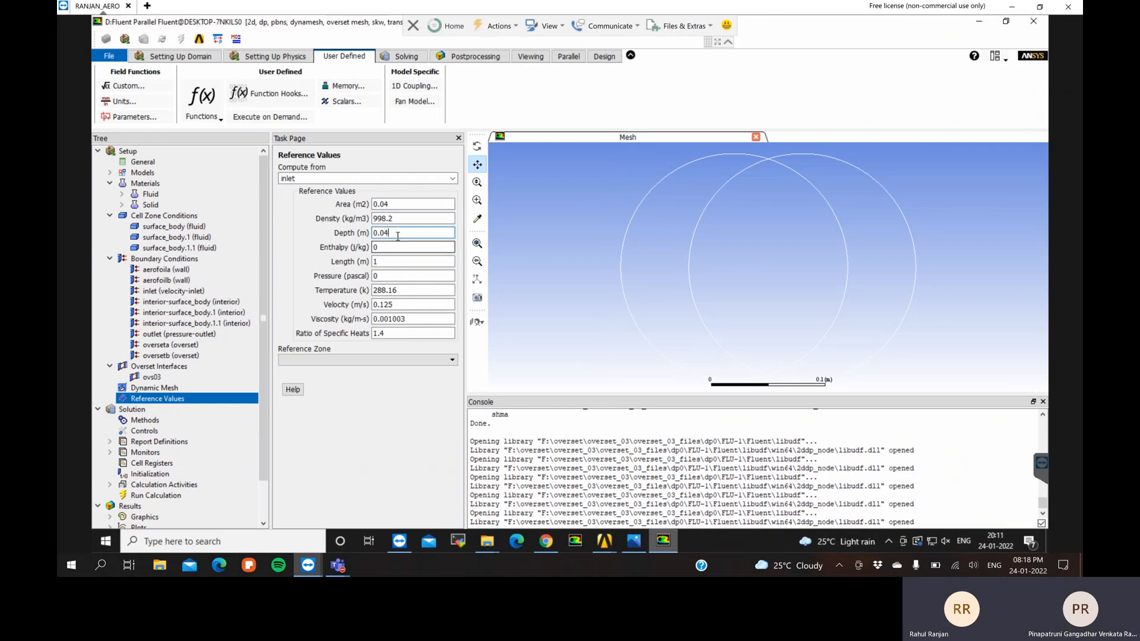
key("BackSpace")
key("BackSpace")
key("BackSpace")
key("BackSpace")
type("1")
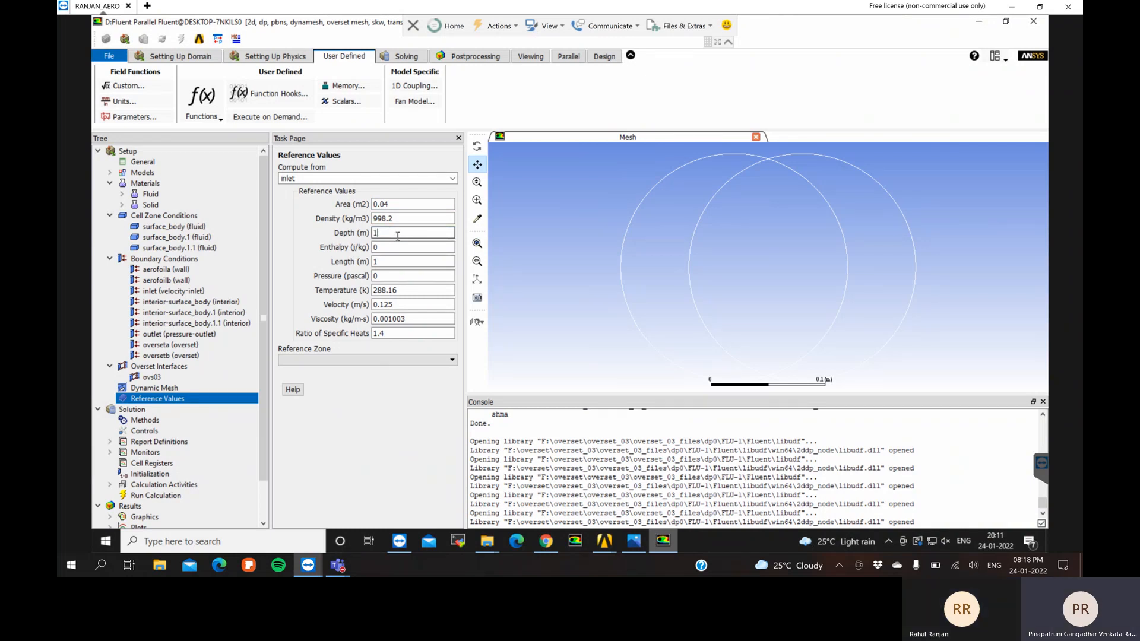
Set the reference length to 0.04 m
left_click(390, 261)
key("BackSpace")
type("0.04")
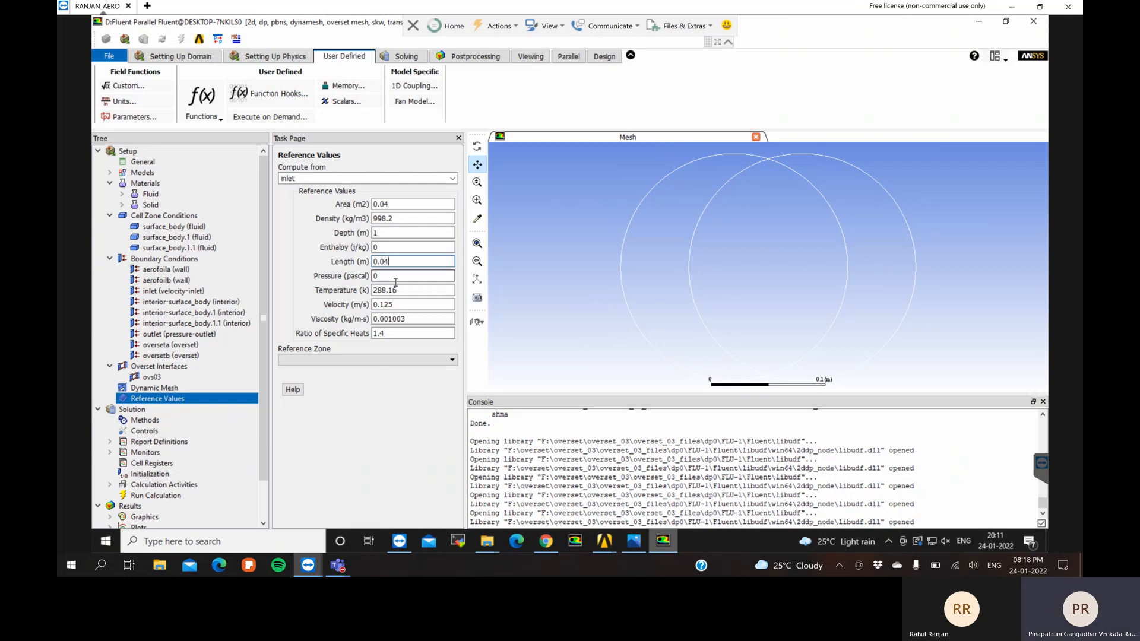
left_click(387, 397)
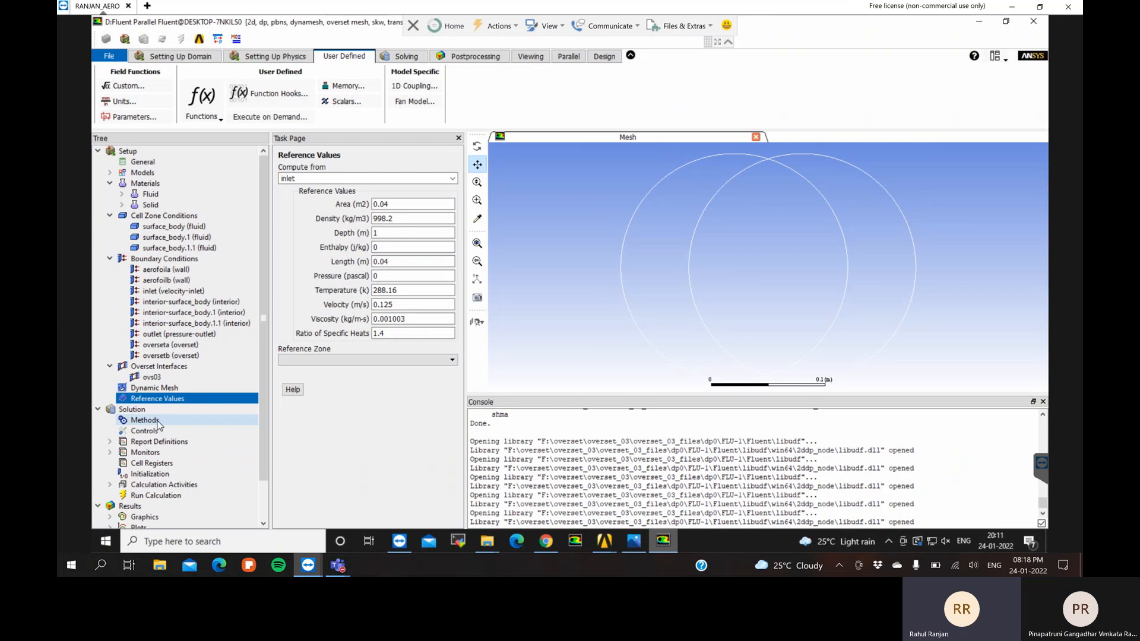
left_click(537, 441)
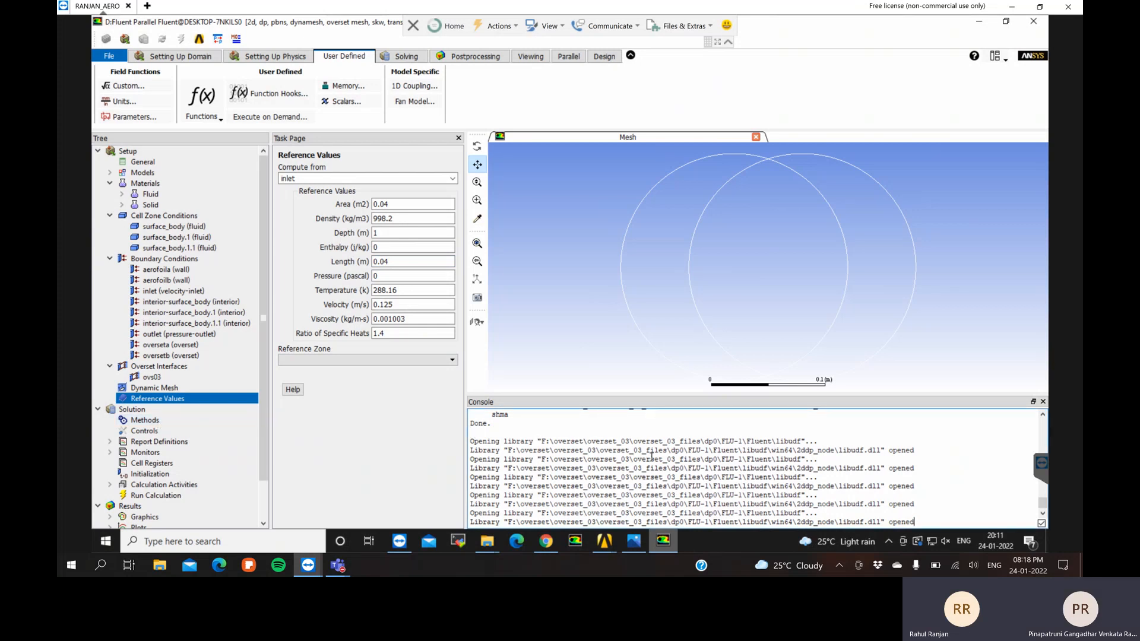
Review the solution methods, and set the Flow Courant Number in the solution controls to 1
left_click(144, 419)
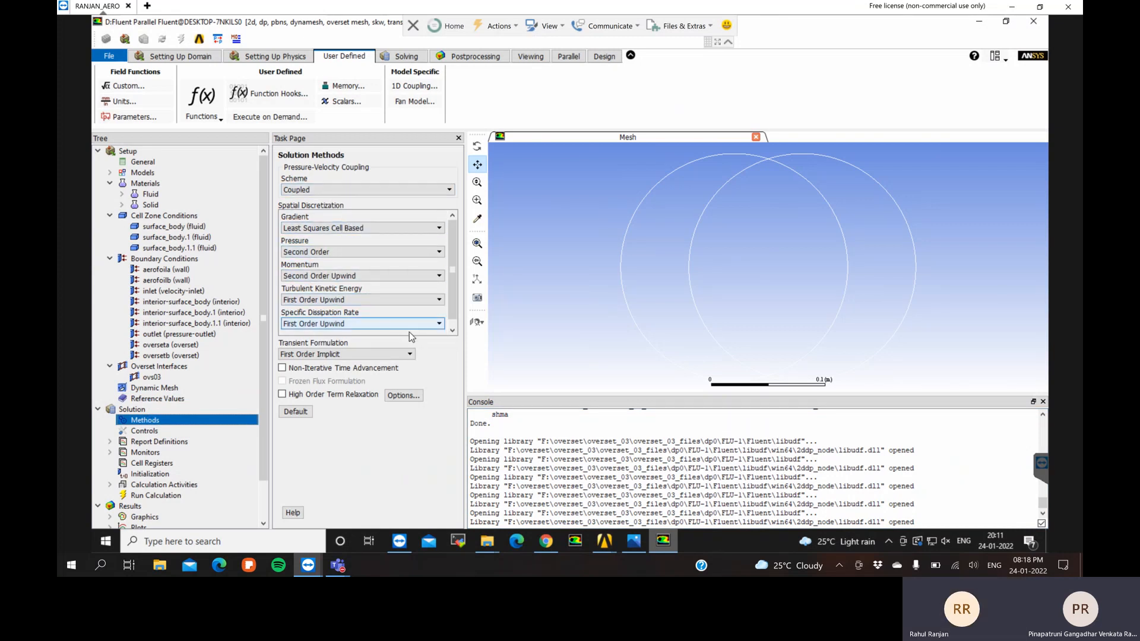
left_click(453, 330)
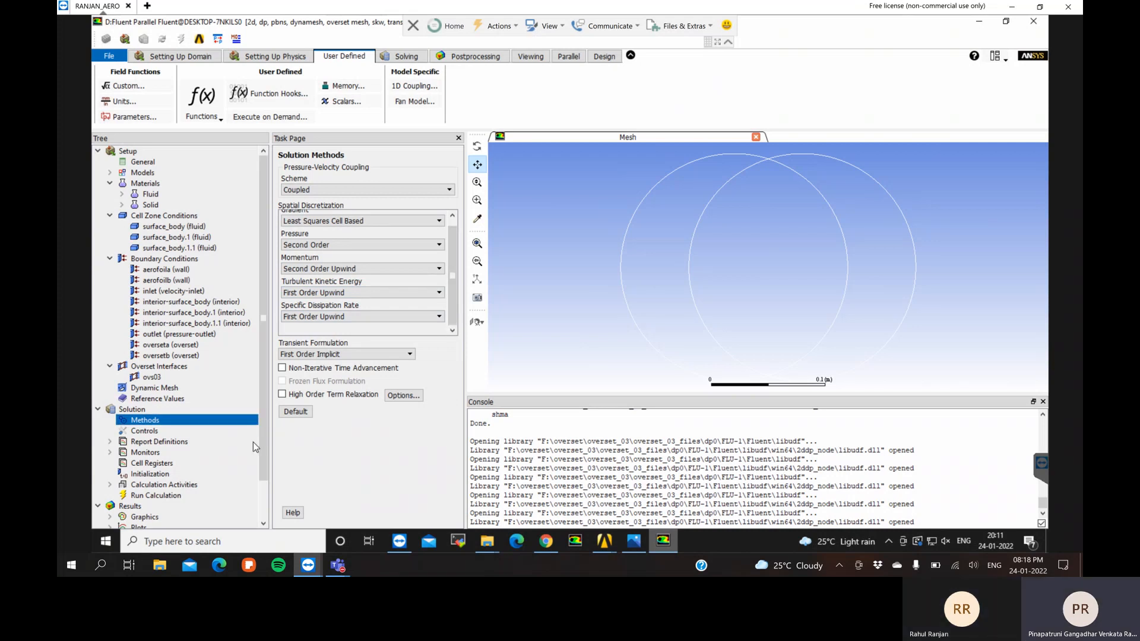
left_click(151, 431)
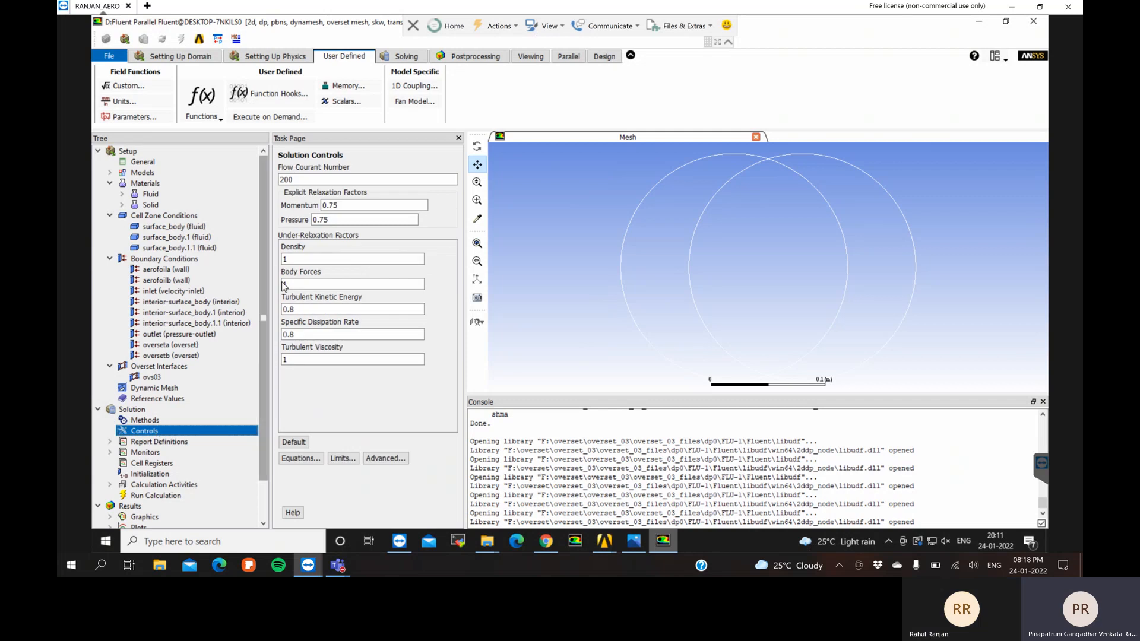
double_click(295, 182)
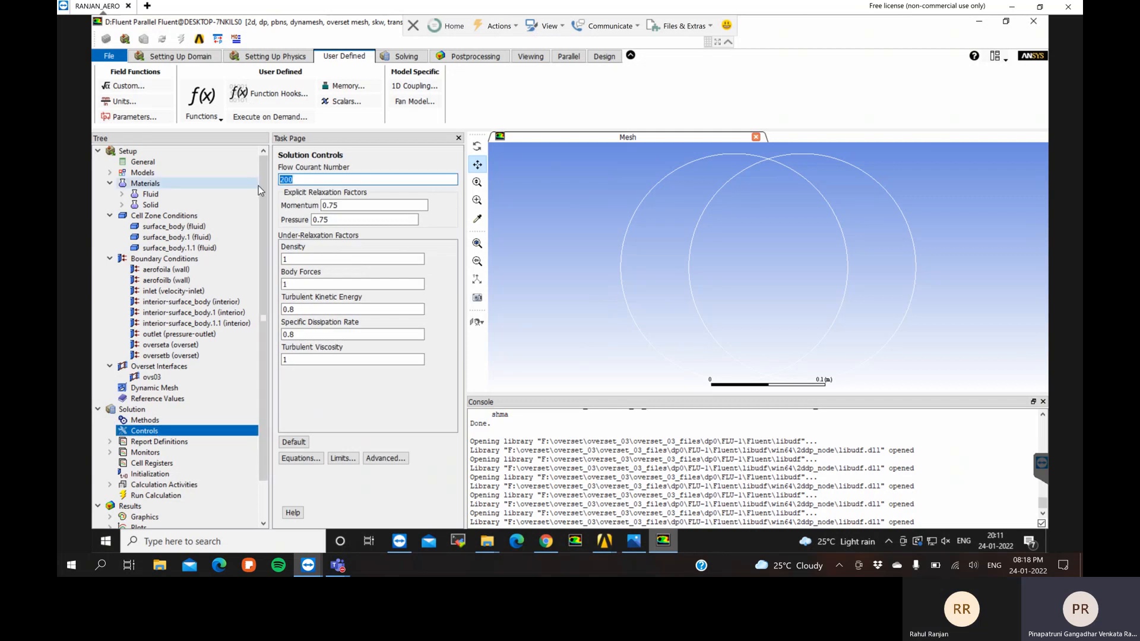
type("1")
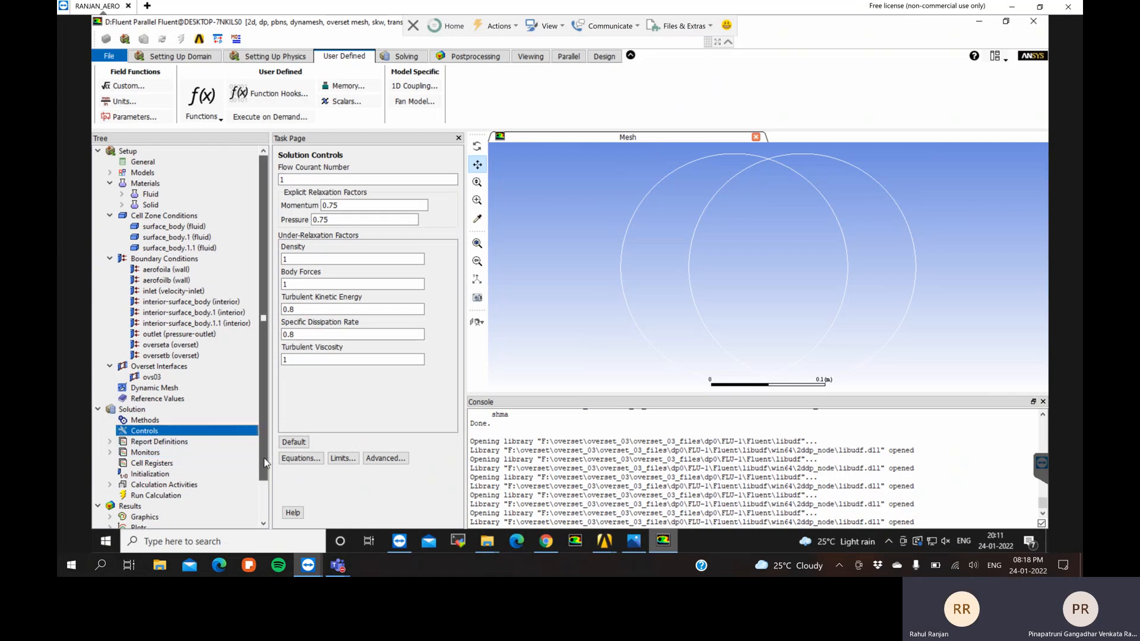
Start a new report plot under the solution monitors
scroll(262, 479, "down", 1)
left_click_drag(264, 479, 265, 488)
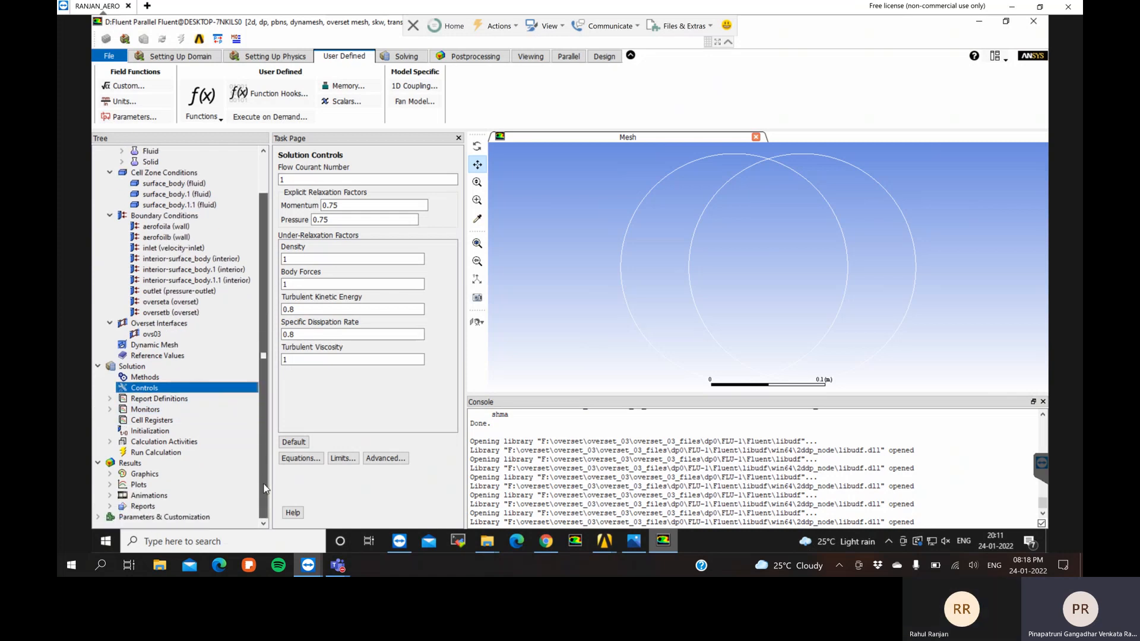
left_click(111, 400)
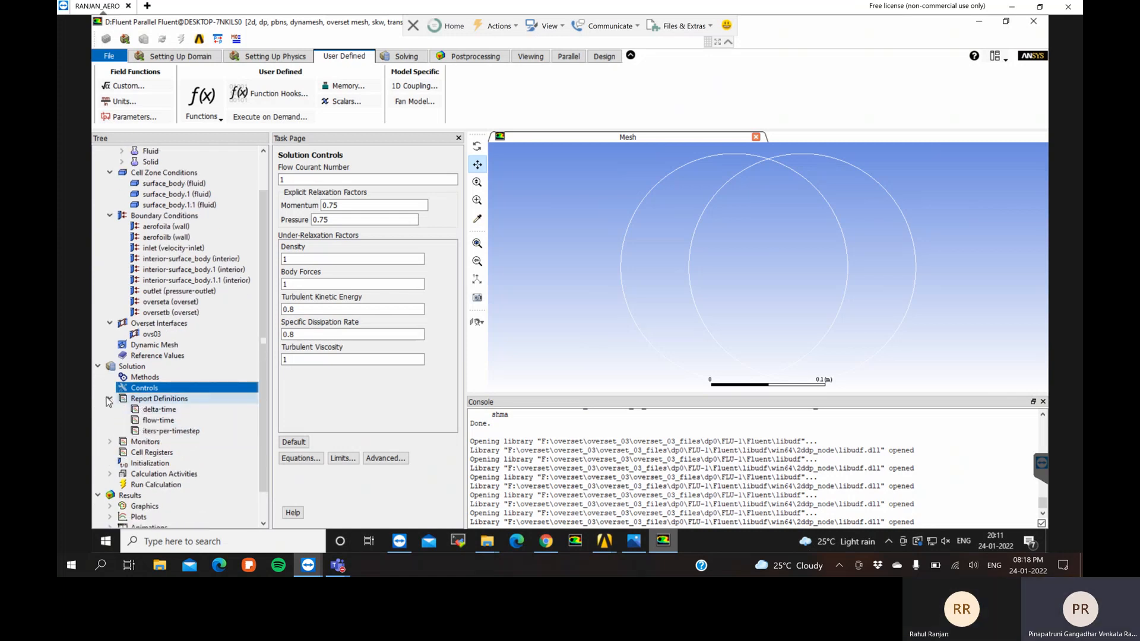
left_click(109, 400)
left_click(109, 409)
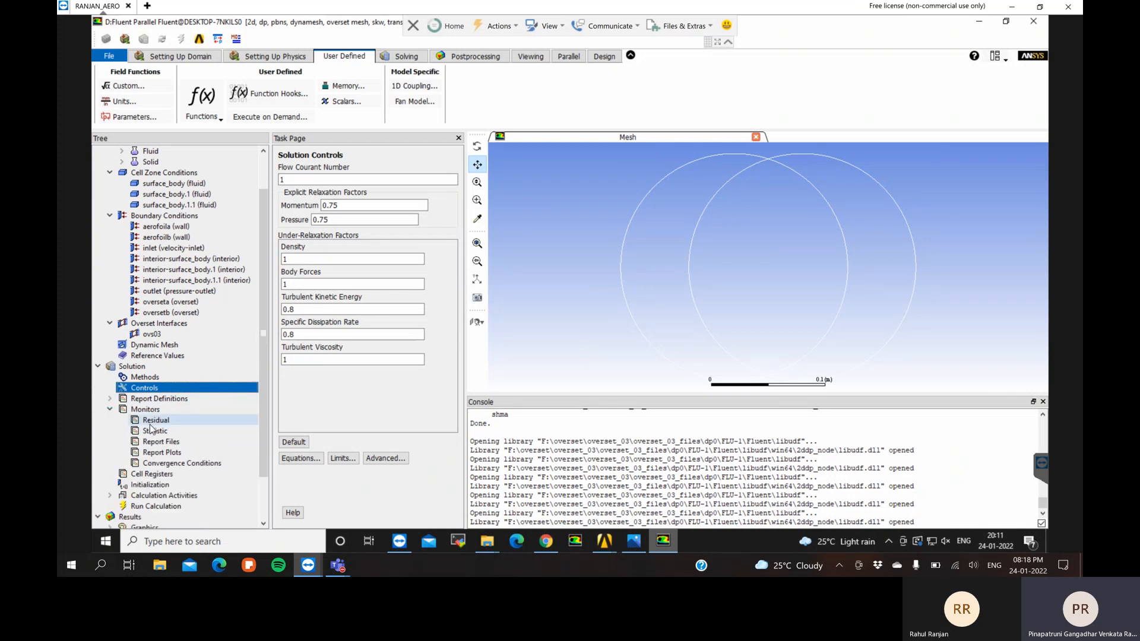
right_click(161, 453)
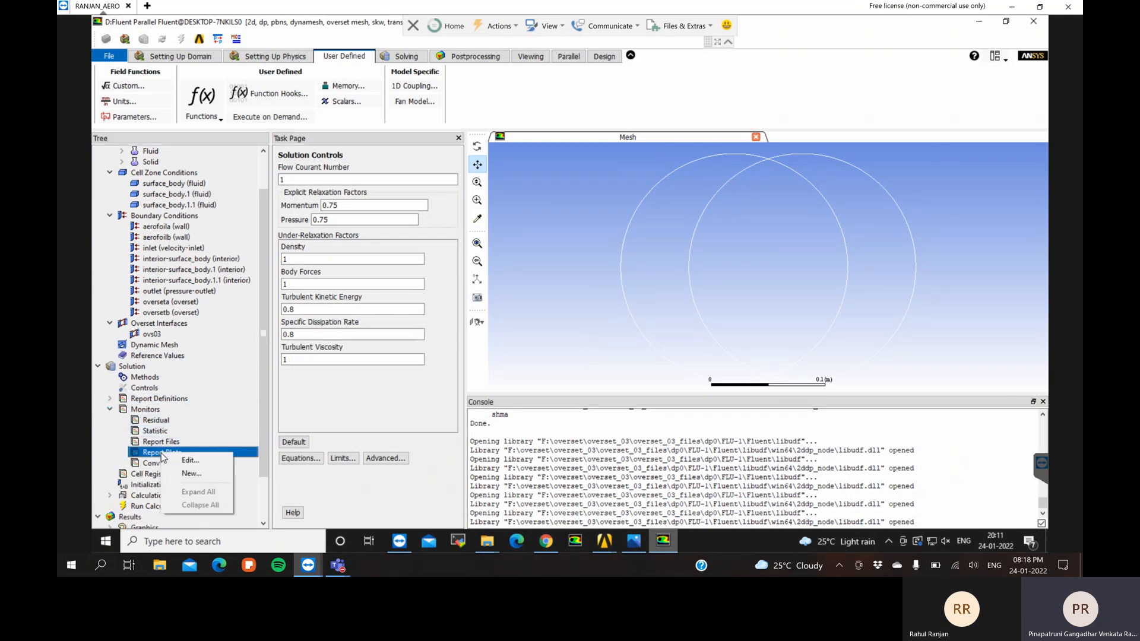
left_click(187, 474)
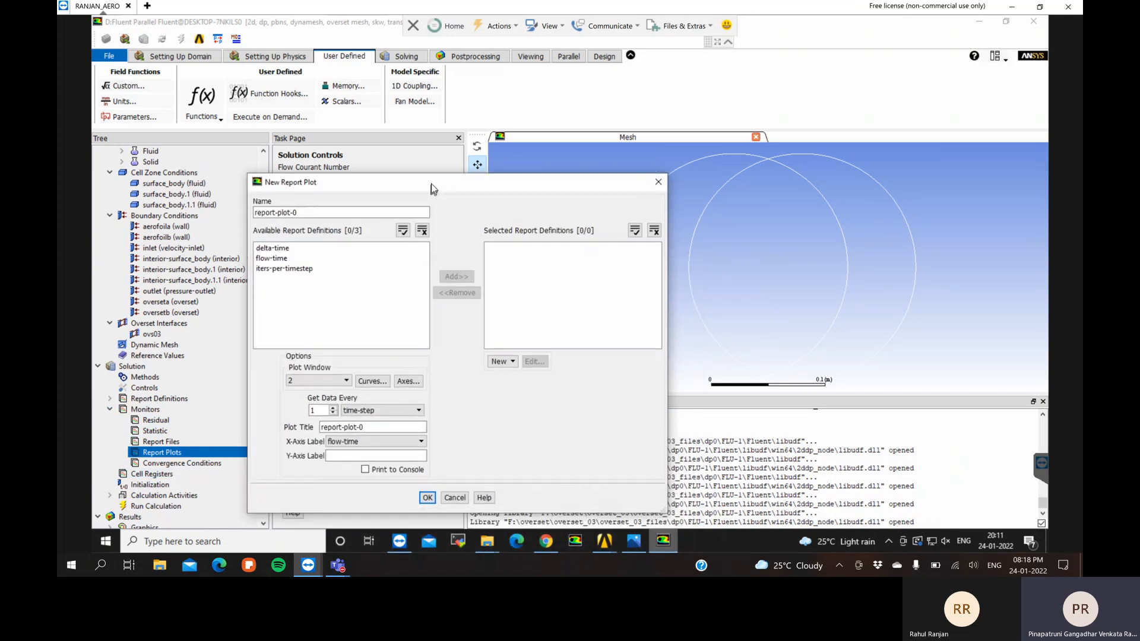
Start a drag force report definition for the report plot, with aerofoilb as its wall zone
left_click(506, 360)
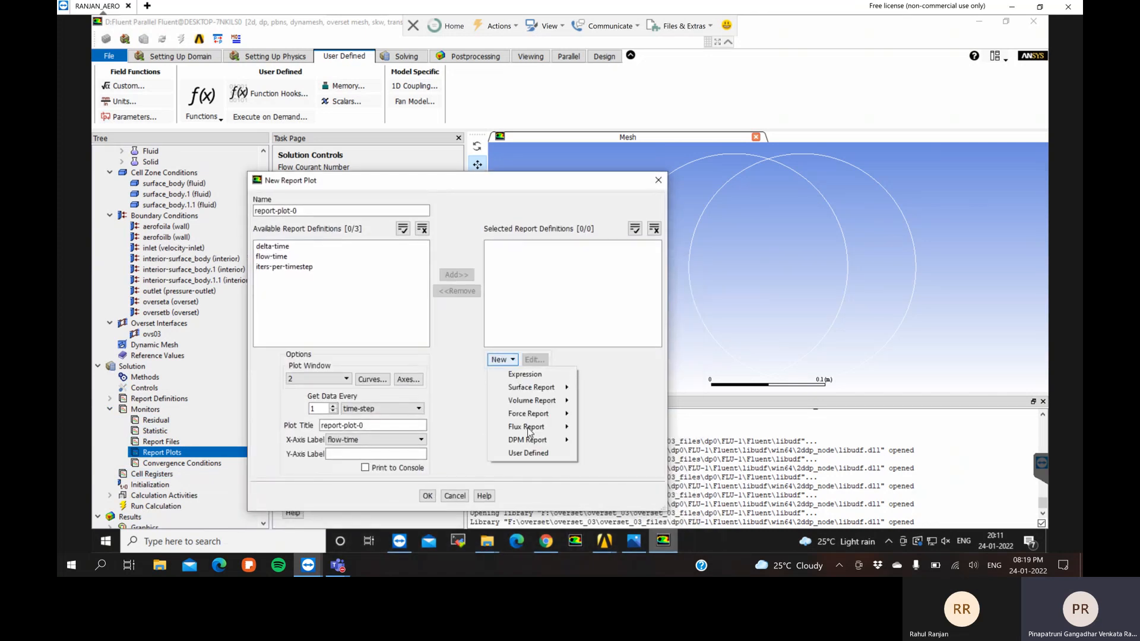
mouse_move(533, 415)
left_click(589, 415)
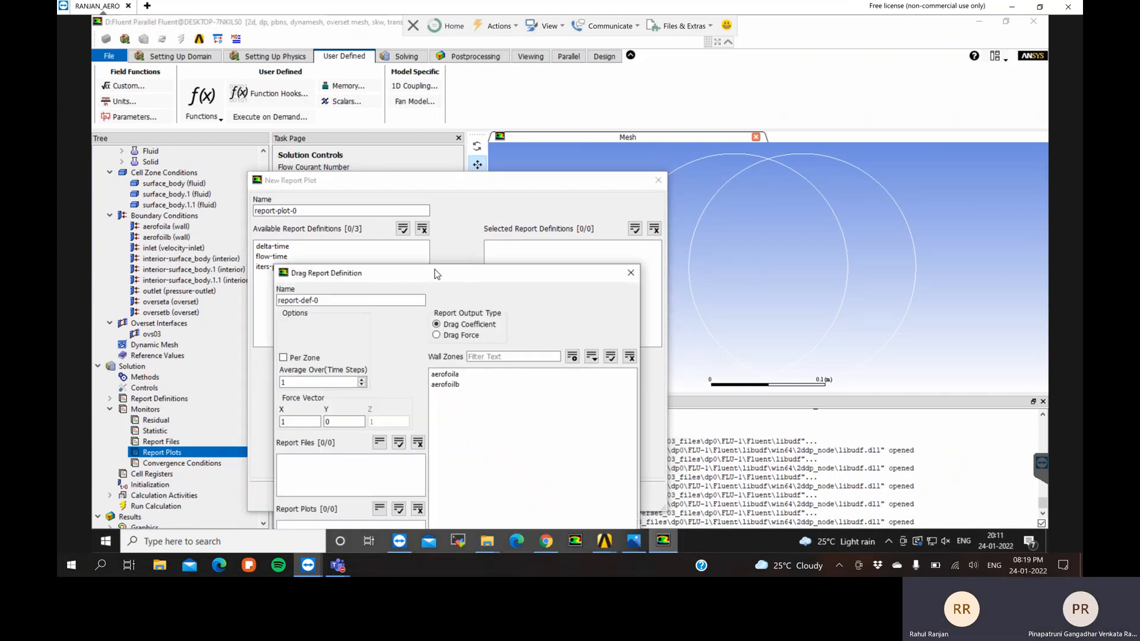
left_click_drag(438, 276, 438, 158)
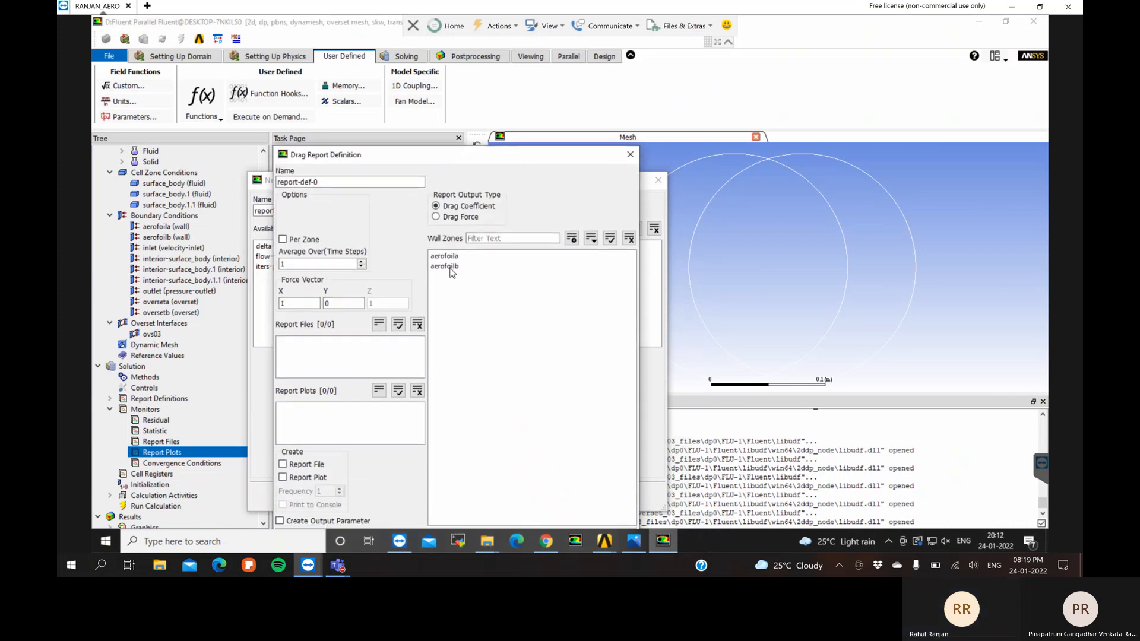
left_click(453, 266)
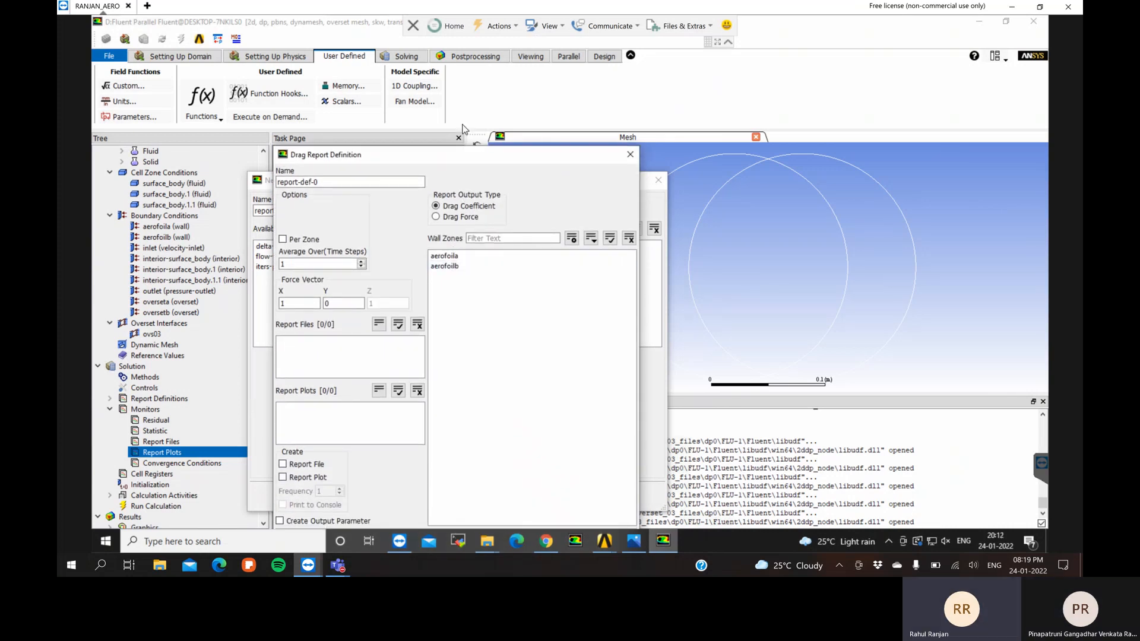
left_click_drag(474, 158, 462, 113)
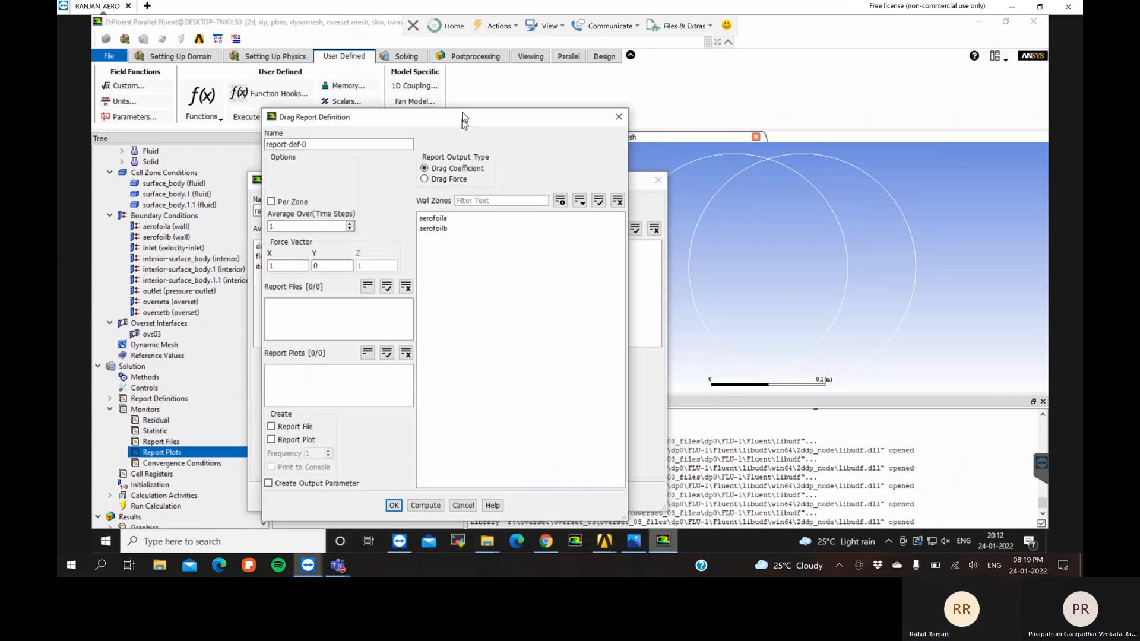
left_click(453, 223)
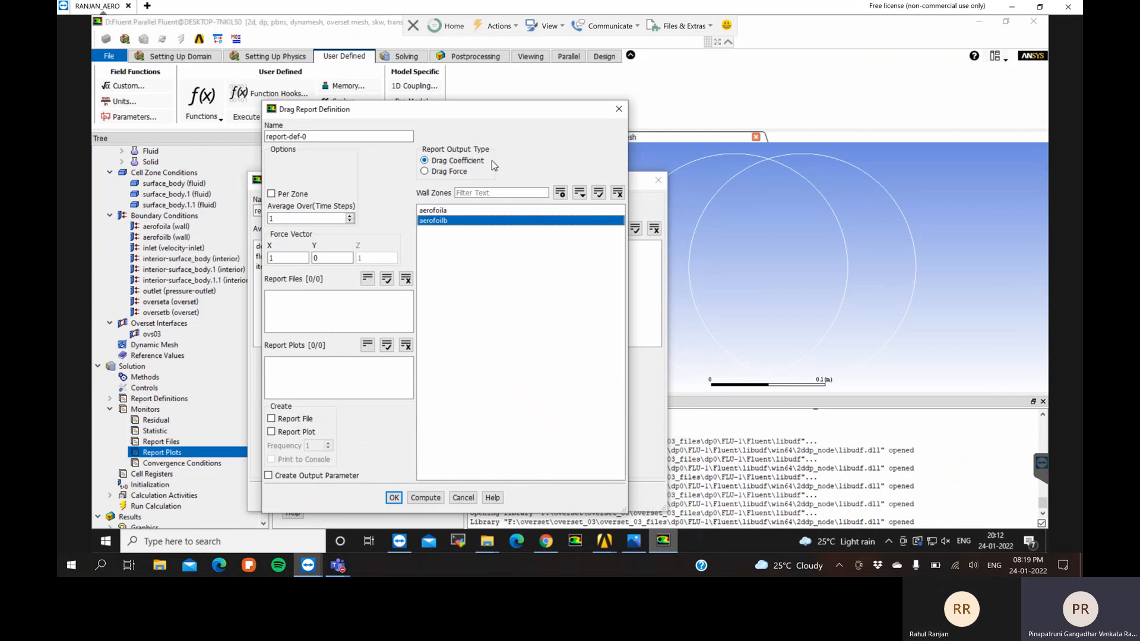
Enable report file, report plot and console printing for the drag definition, and create it under the name drag_cof
left_click(292, 419)
left_click(291, 432)
left_click(290, 461)
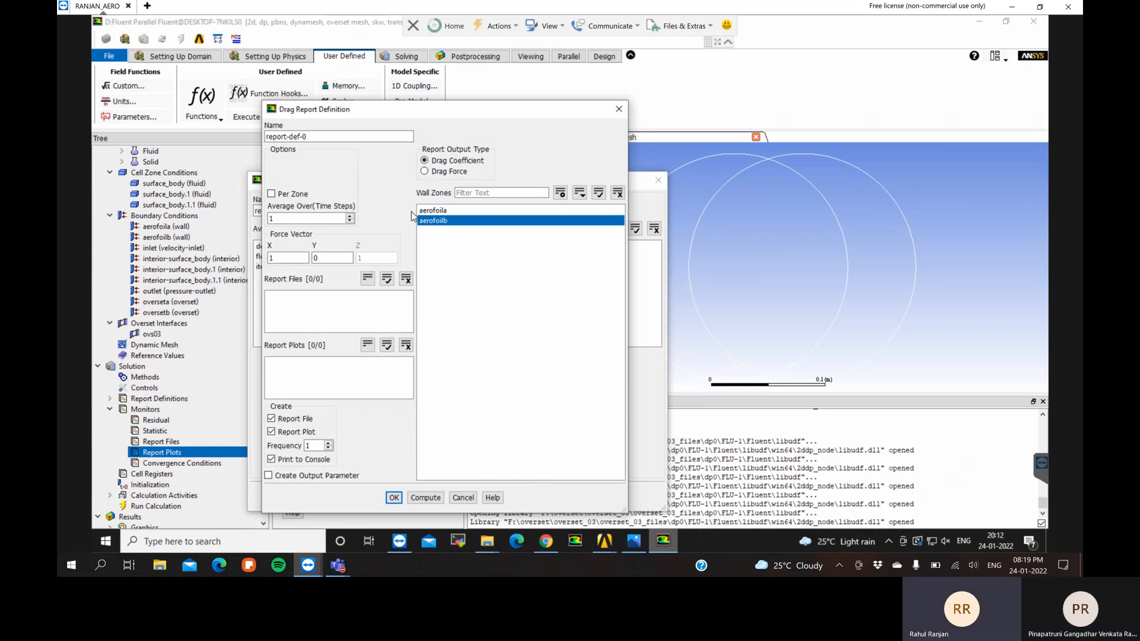
left_click(310, 136)
left_click_drag(310, 136, 249, 140)
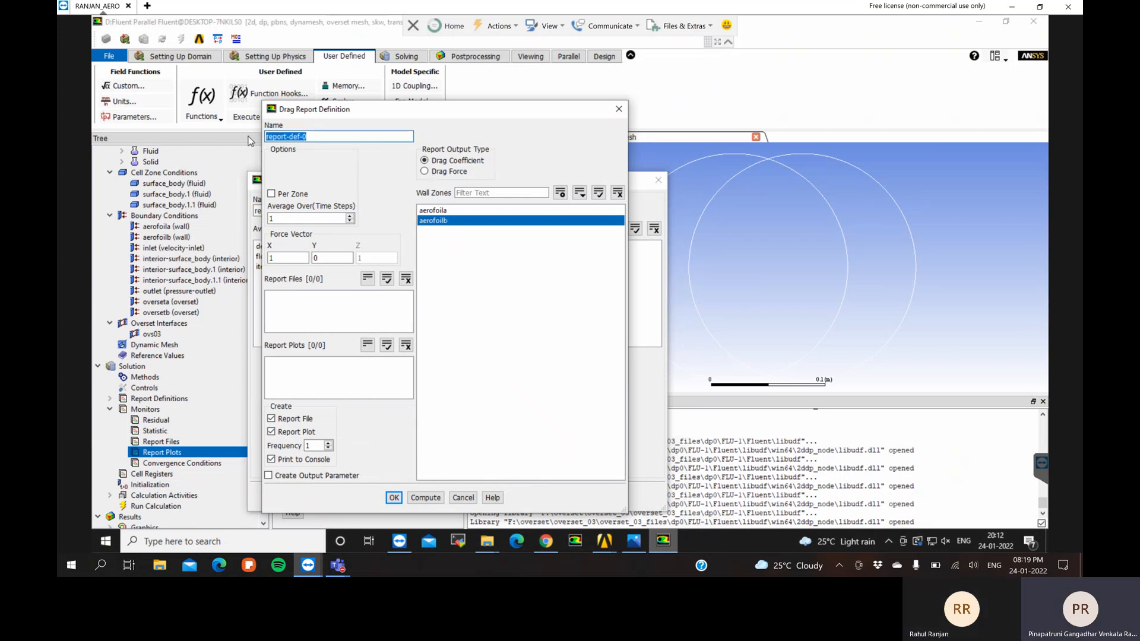
type("dra")
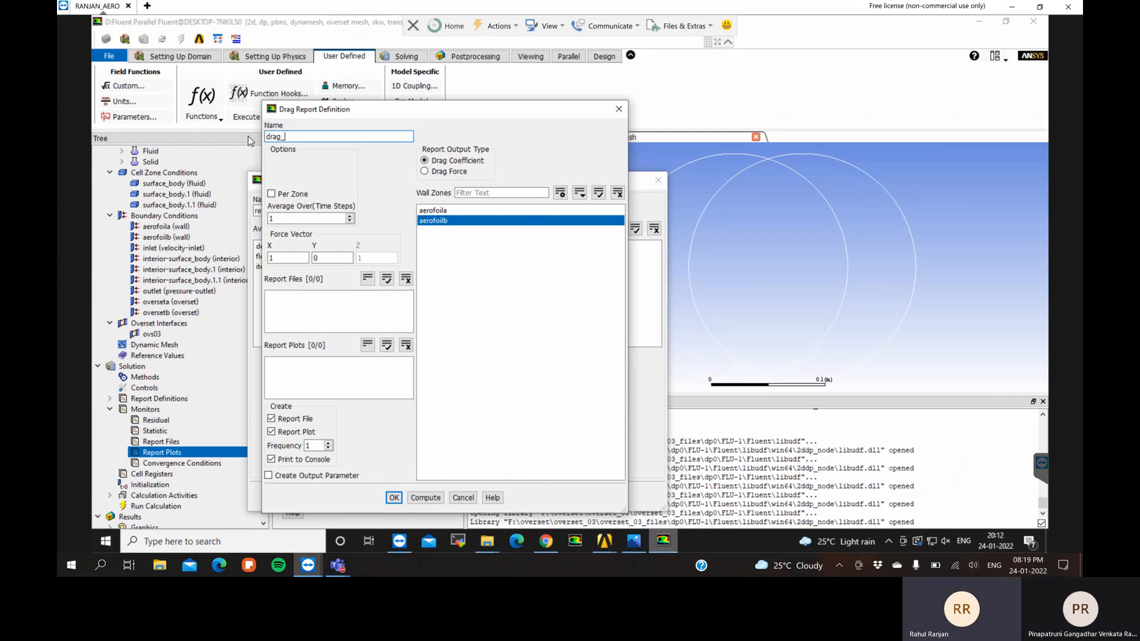
type("g_")
type("co")
type("e")
left_click(394, 498)
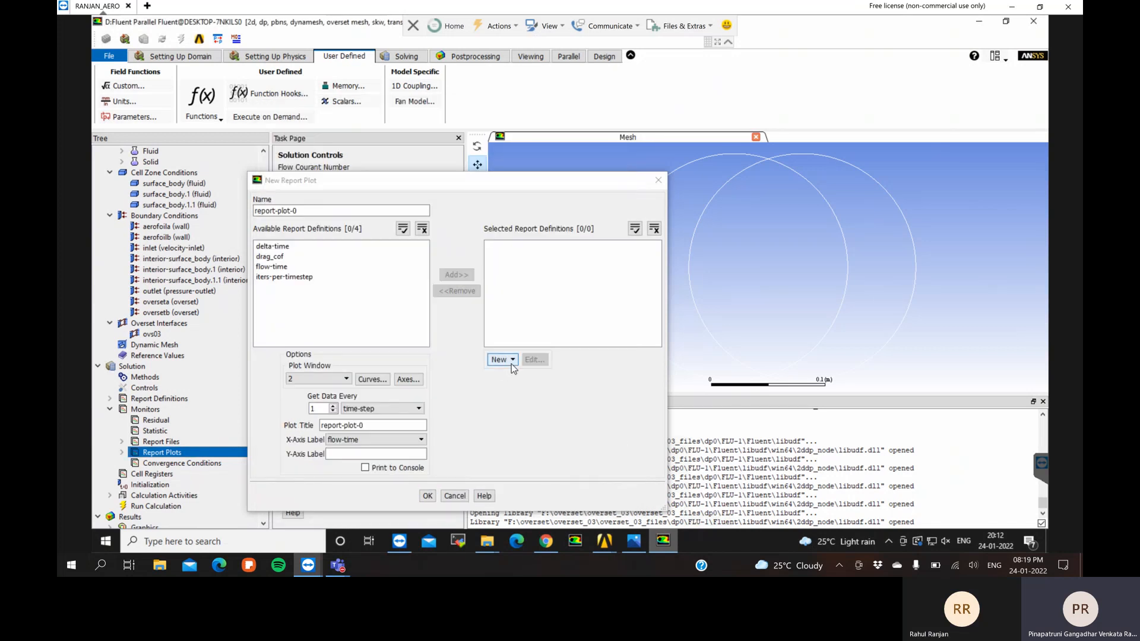
Start a lift force report definition with aerofoilb as its wall zone
left_click(511, 364)
mouse_move(535, 422)
mouse_move(568, 415)
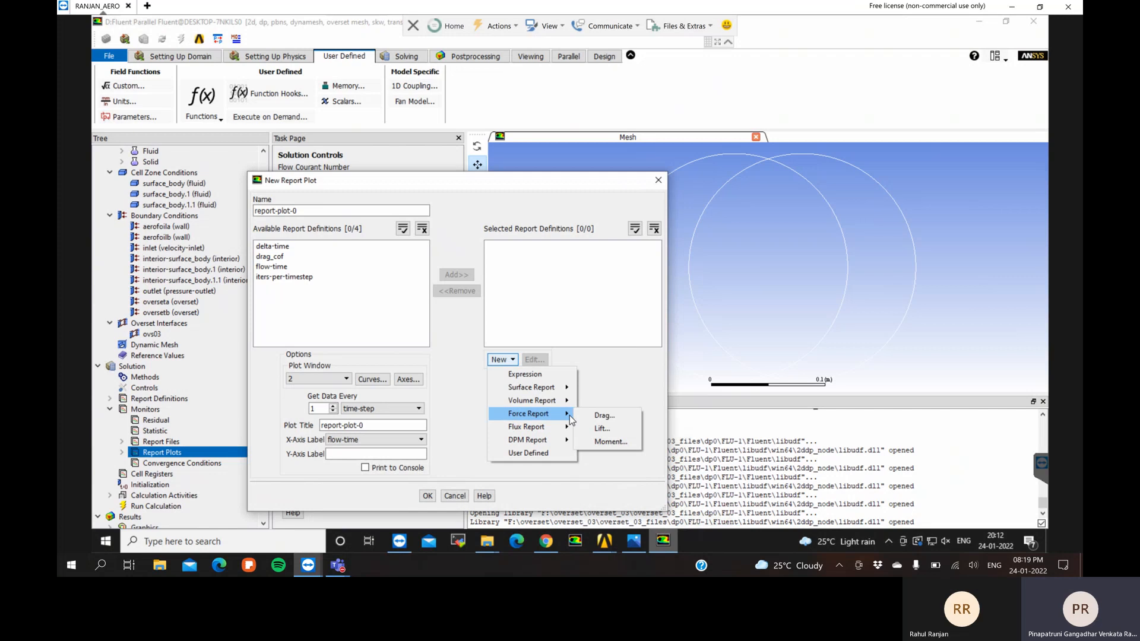
left_click(604, 428)
left_click(431, 220)
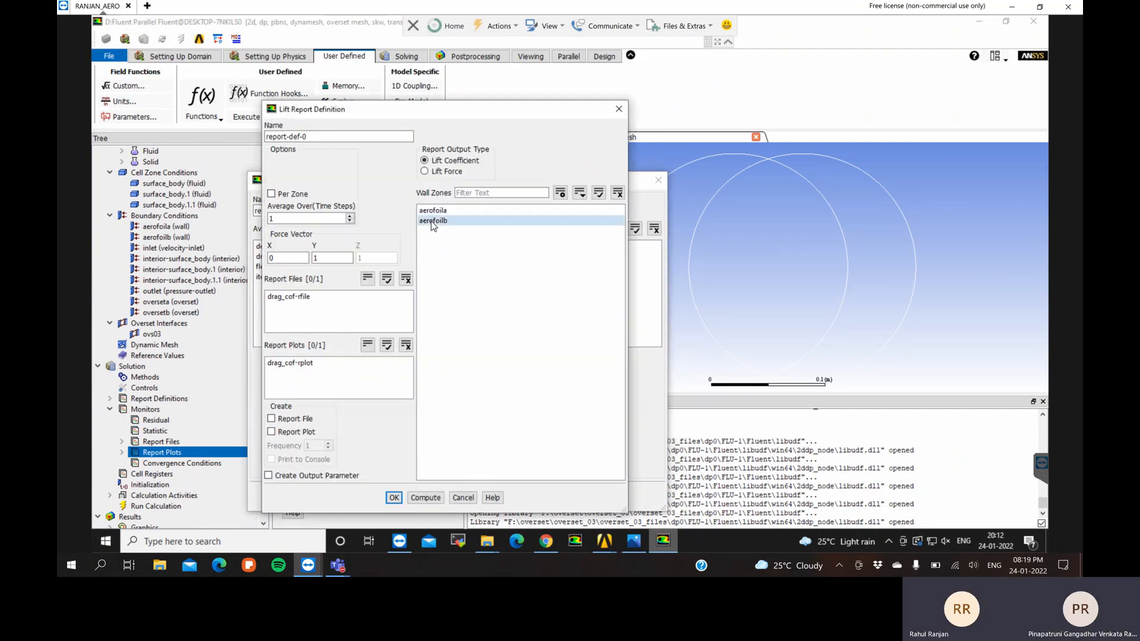
Enable report file, report plot and console printing for the lift definition, and create it under the name lift_cof
left_click(298, 418)
left_click(292, 432)
left_click(283, 461)
left_click_drag(311, 135, 236, 137)
type("lift")
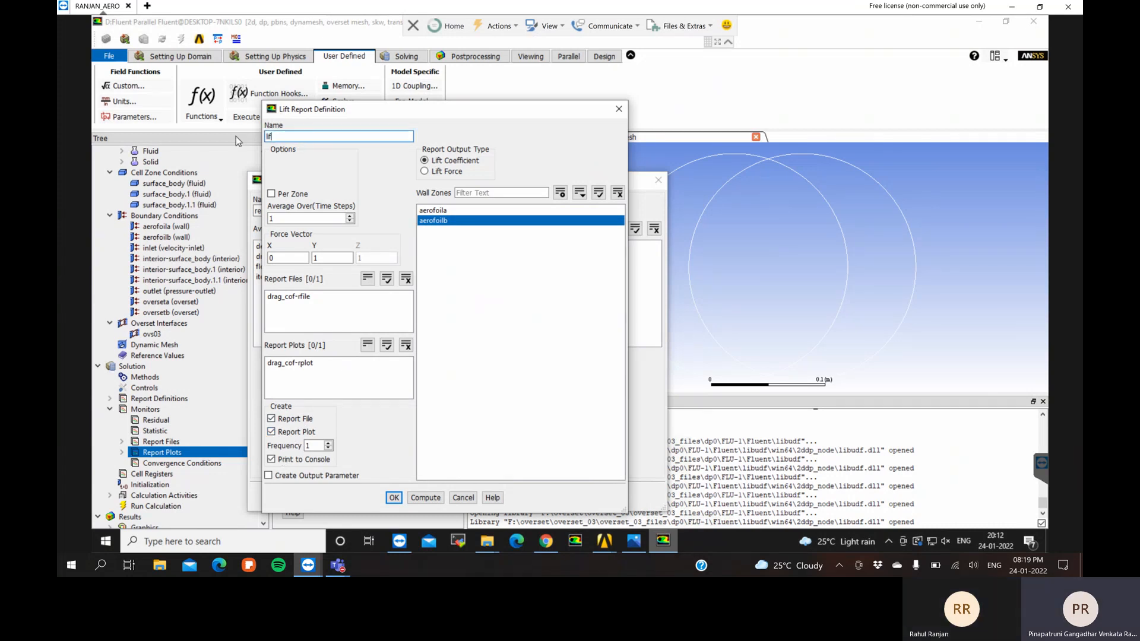
type("_cof")
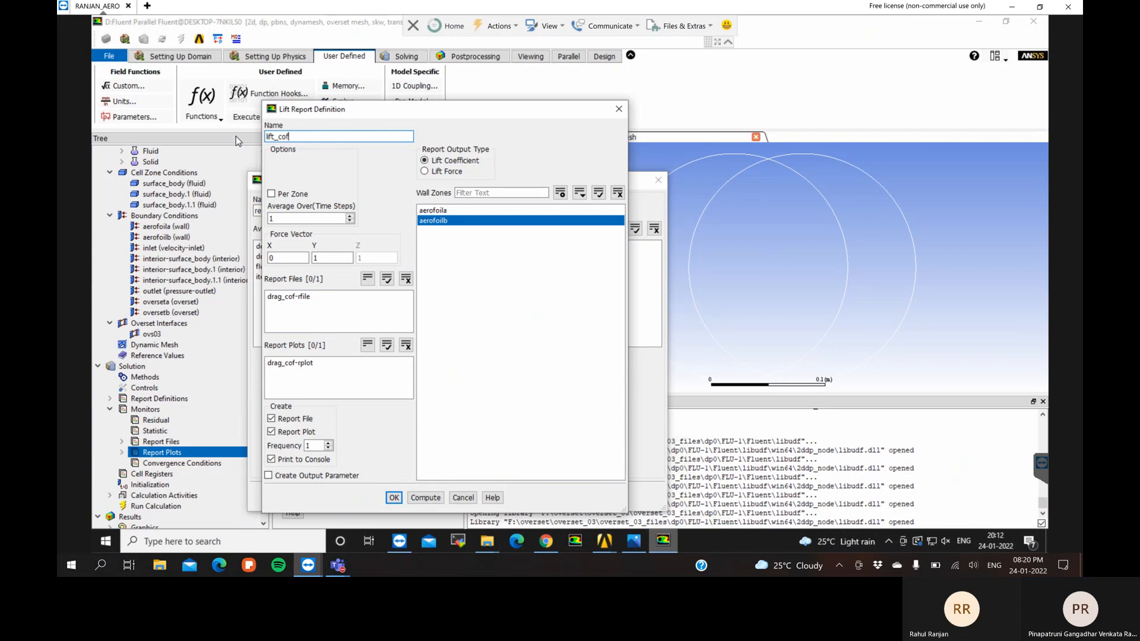
left_click(394, 497)
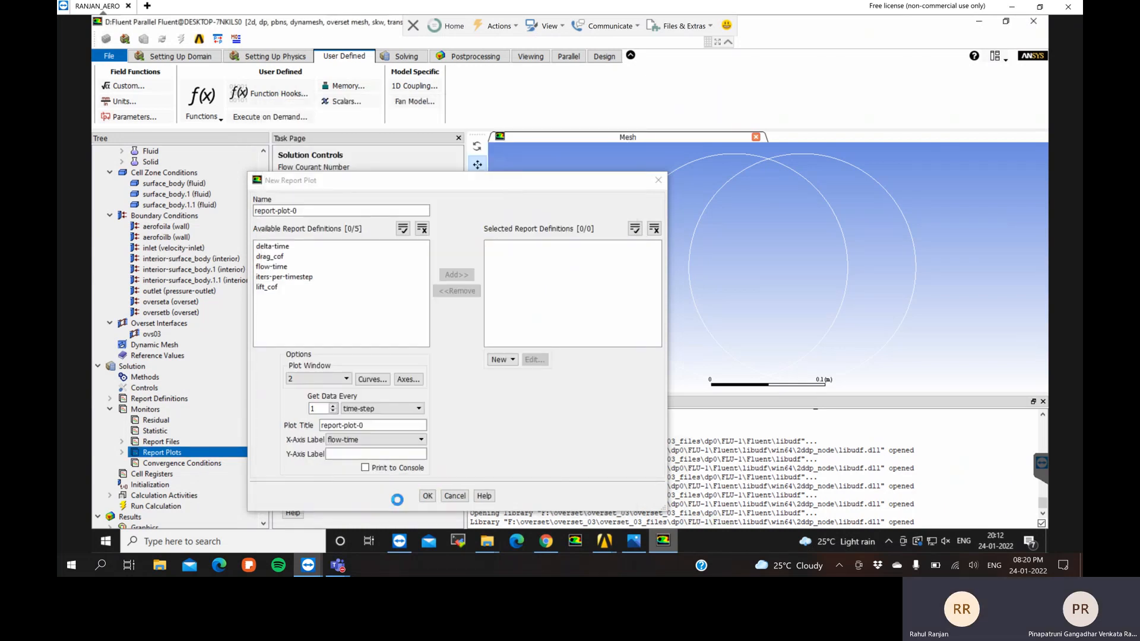
Start a moment report definition with aerofoilb as its wall zone and the moment center at X 0.03 m, Y 0.04 m
left_click(512, 364)
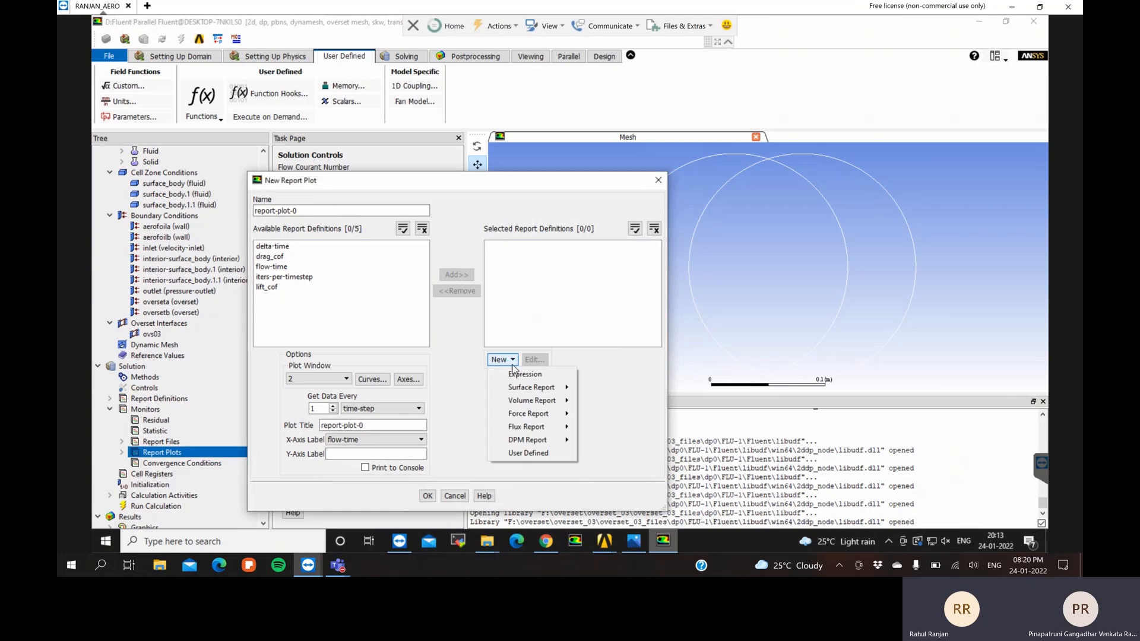
mouse_move(519, 418)
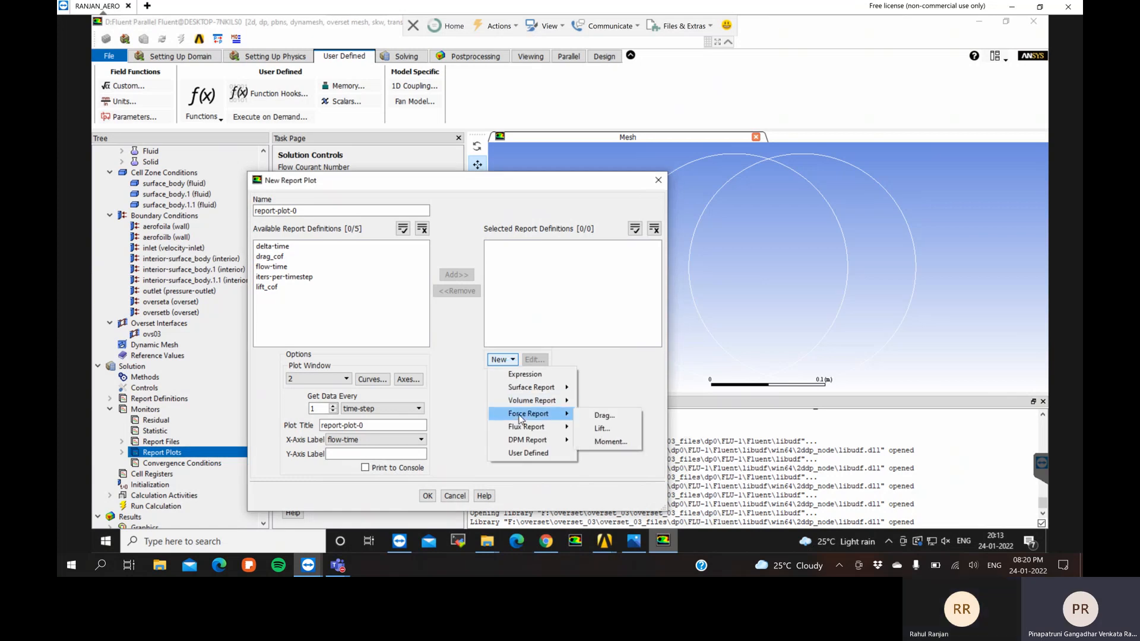
left_click(591, 444)
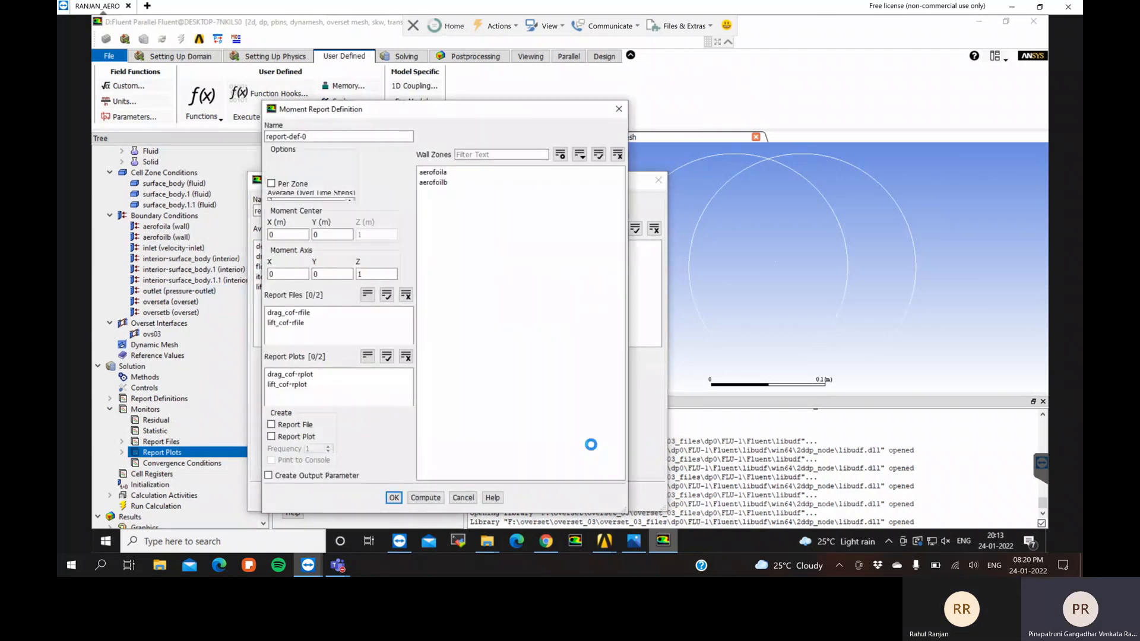
left_click(454, 183)
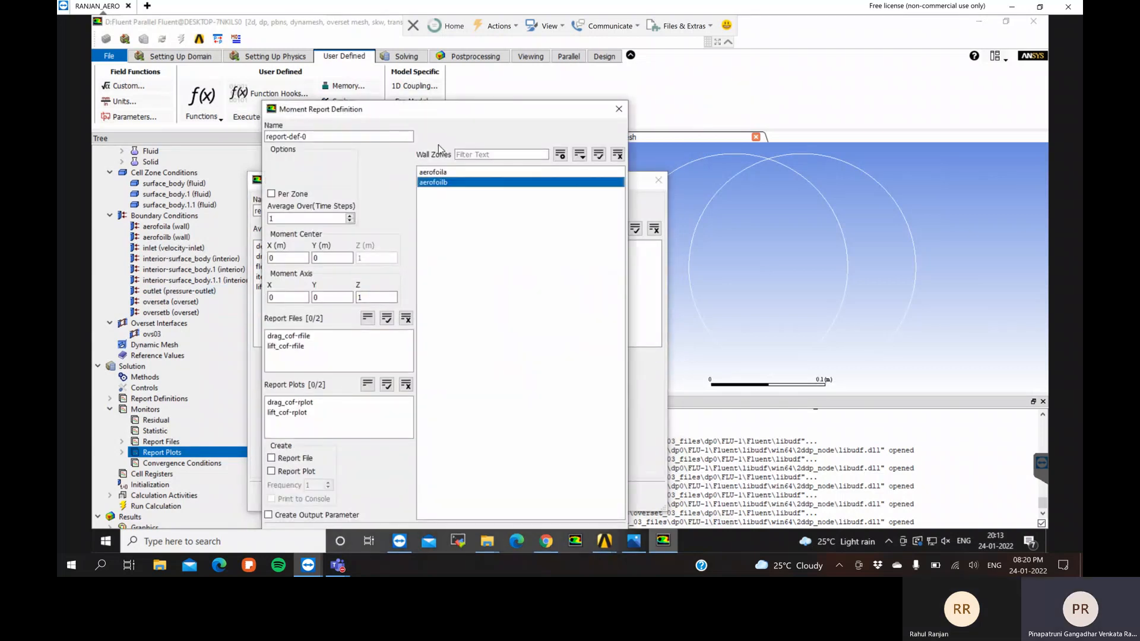
left_click_drag(454, 105, 451, 69)
left_click(285, 217)
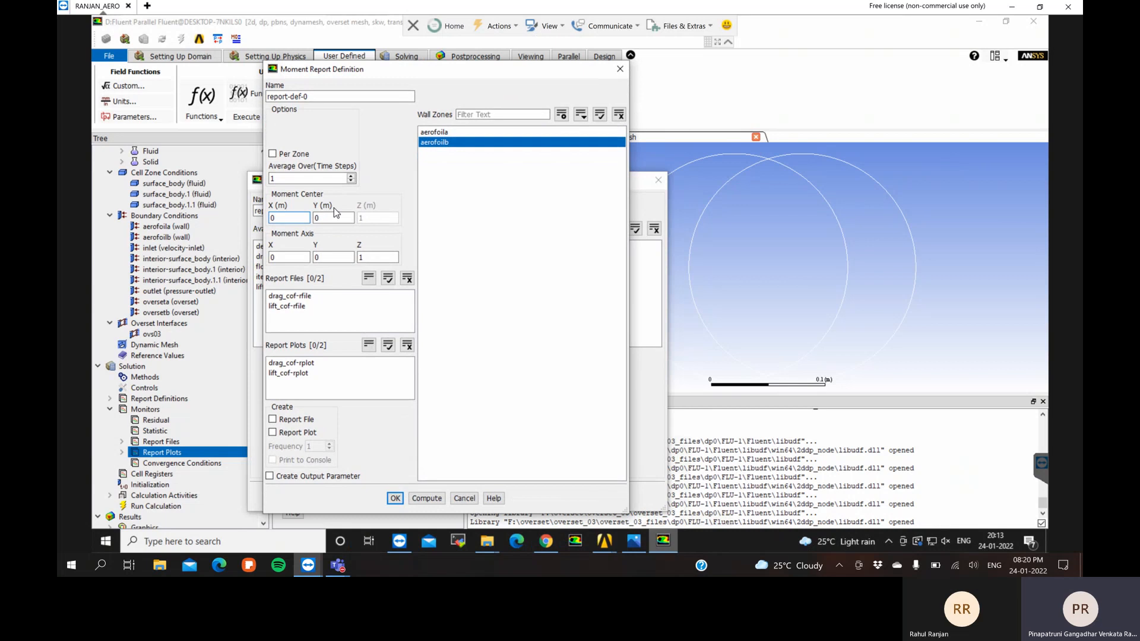
type("0.03")
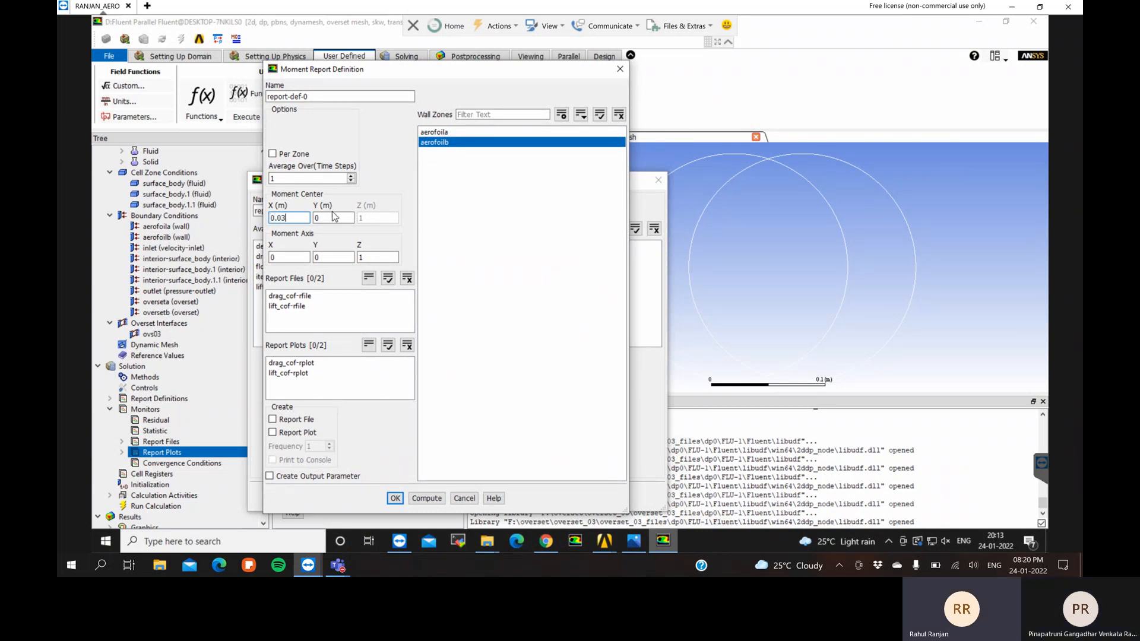
left_click(340, 218)
type(".04")
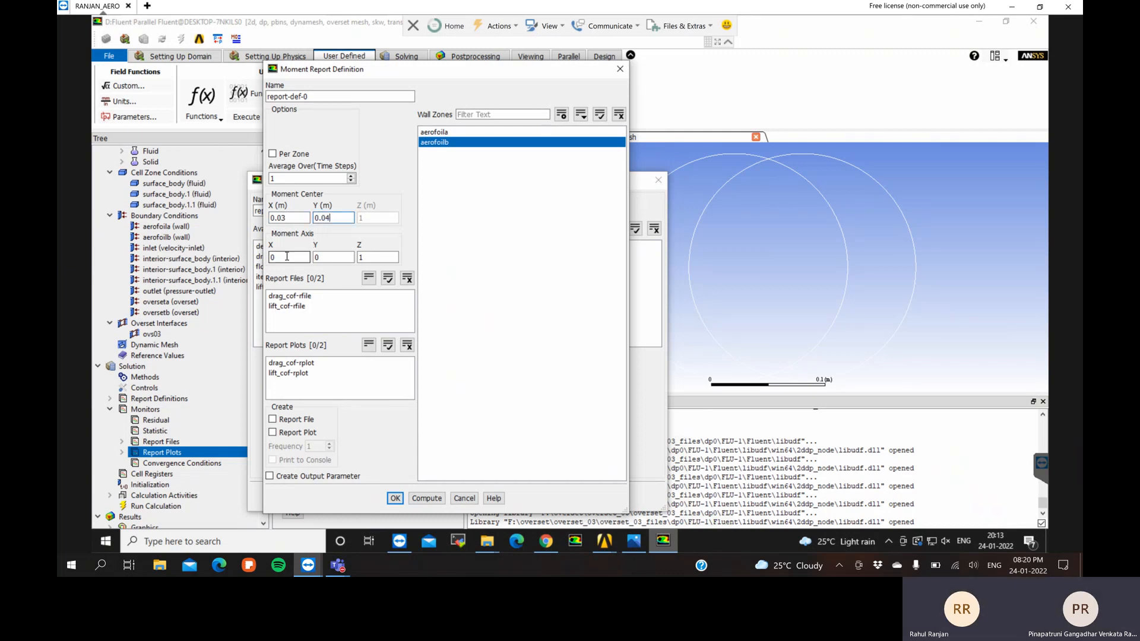
Enable report file, report plot and console printing for the moment definition, create it as mom_cof, and close the report plot setup
left_click(297, 419)
left_click(293, 433)
left_click(291, 460)
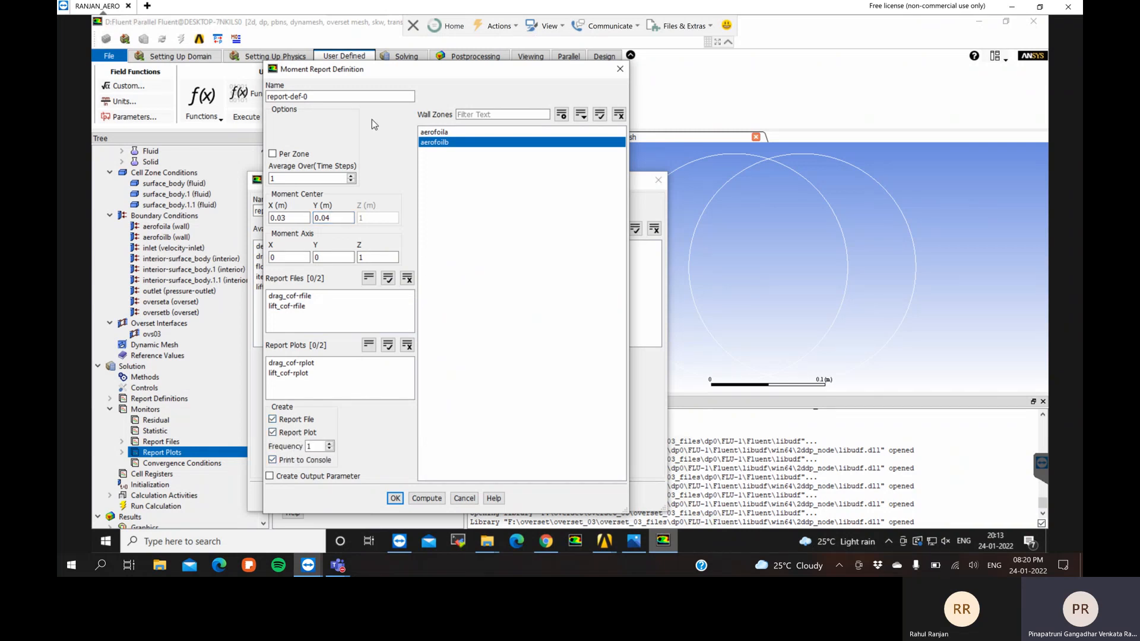
key("ctrl+a")
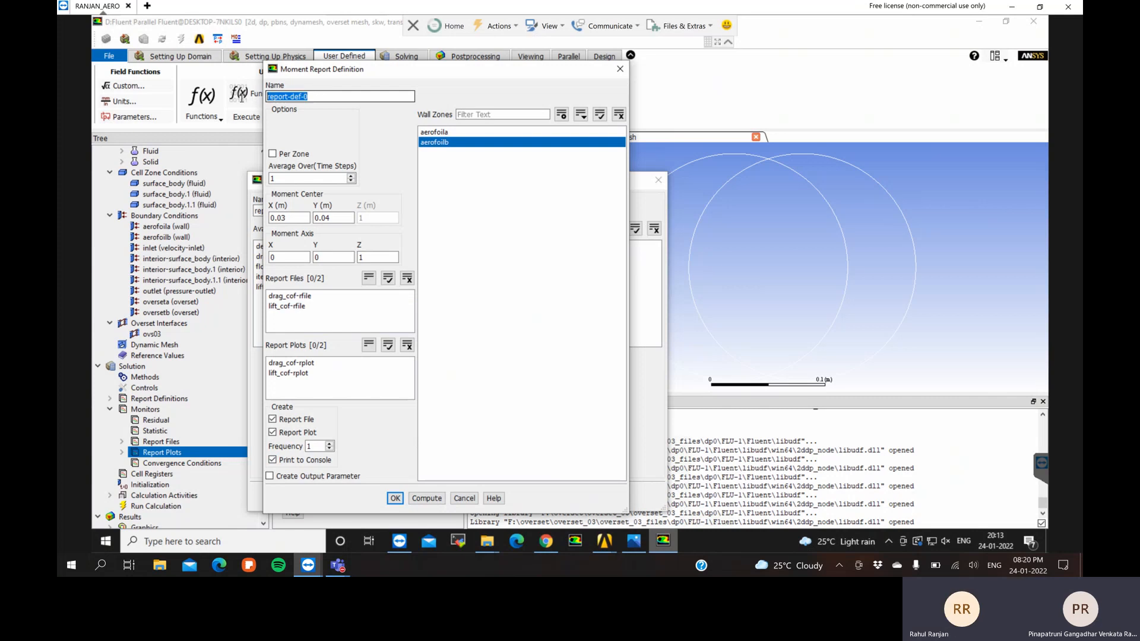
type("mom_cof")
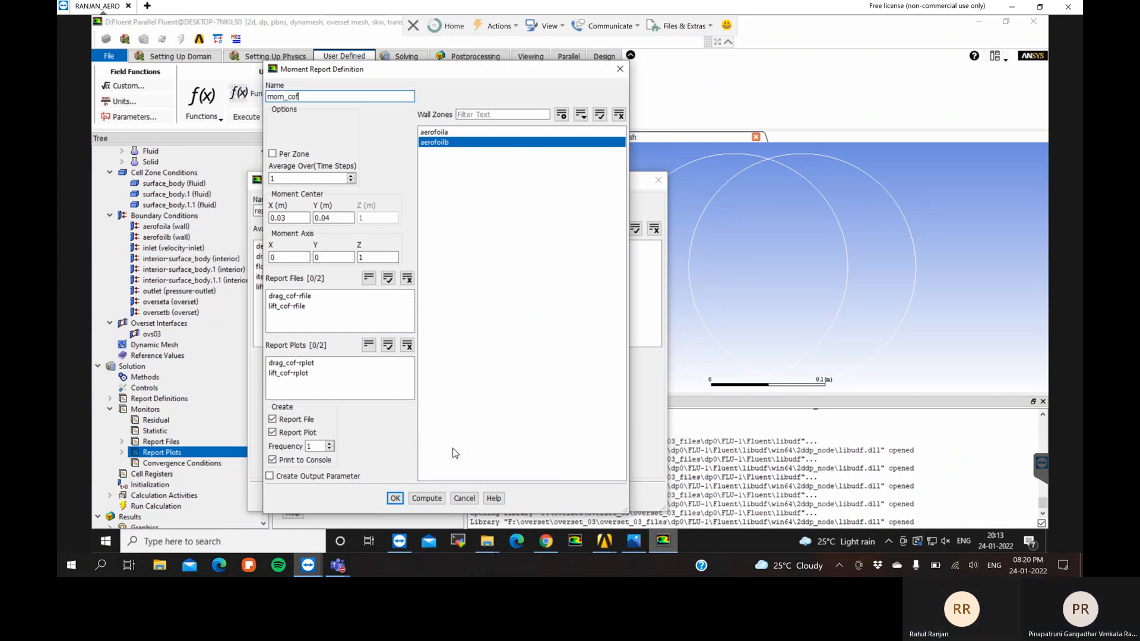
left_click(395, 497)
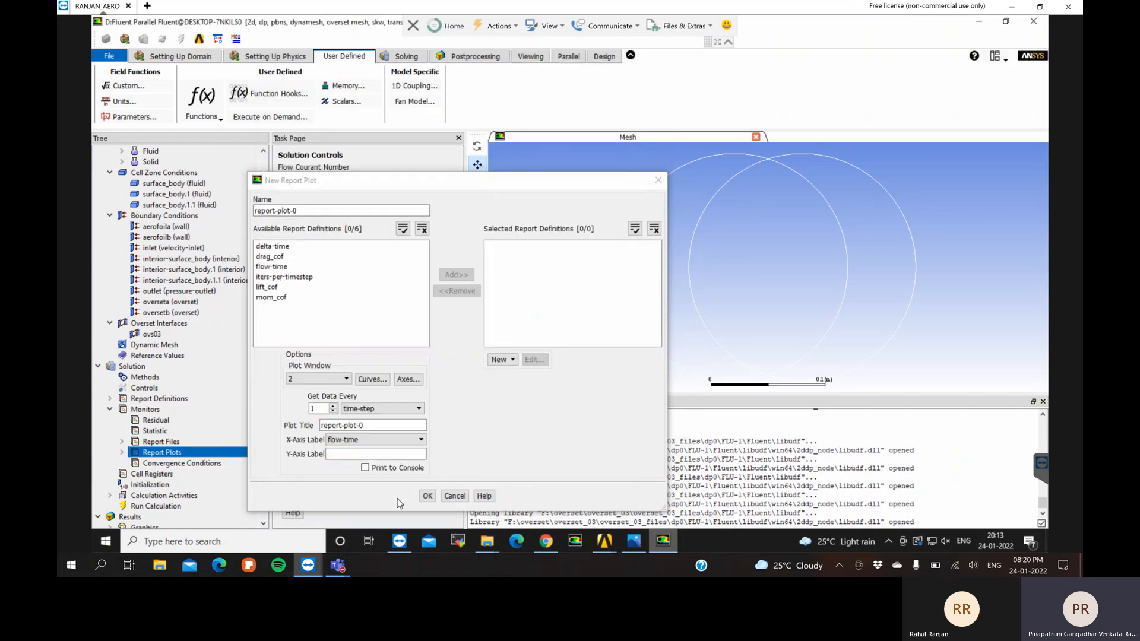
left_click(430, 496)
left_click(122, 452)
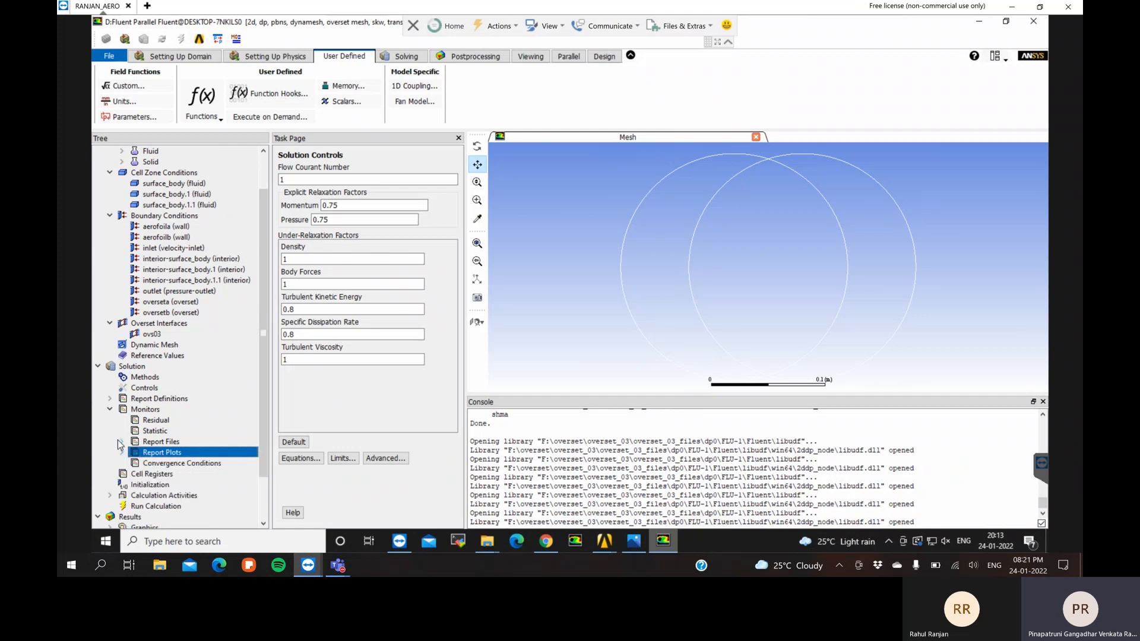
left_click(122, 452)
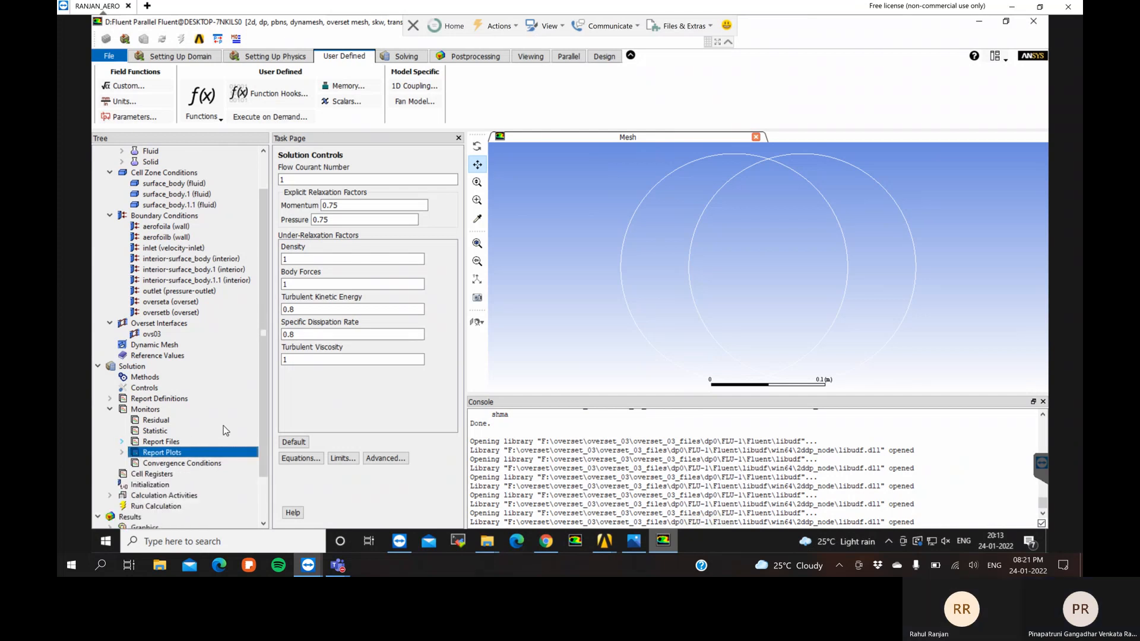
In the residual monitors, set the absolute criteria to 0.0001 for continuity and 0.00001 for x-velocity
double_click(155, 419)
left_click(530, 326)
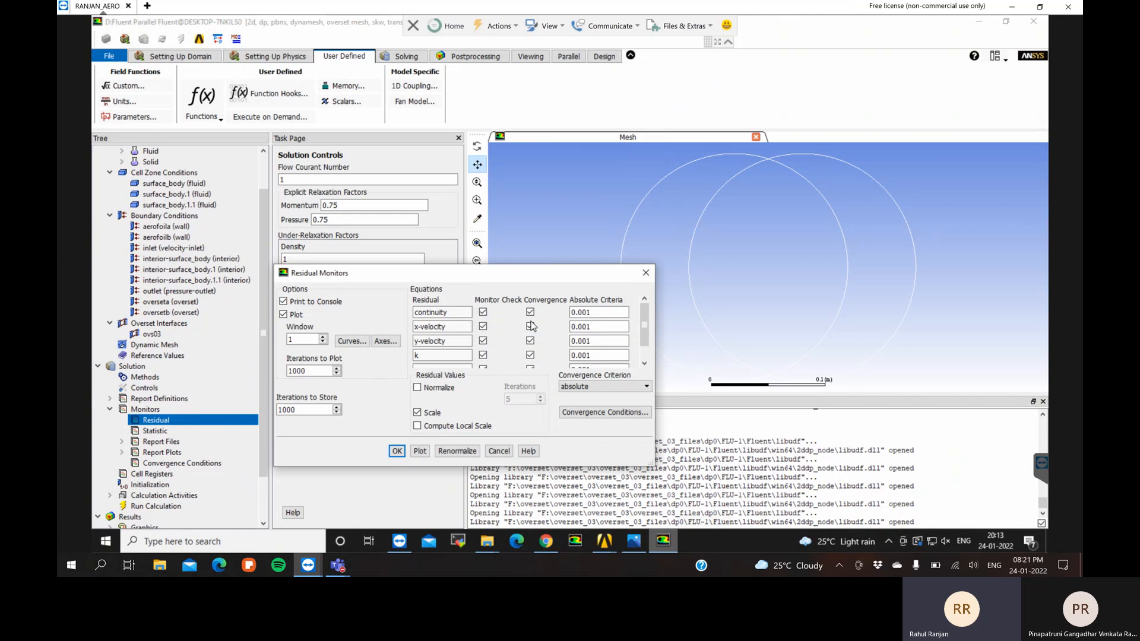
left_click(587, 312)
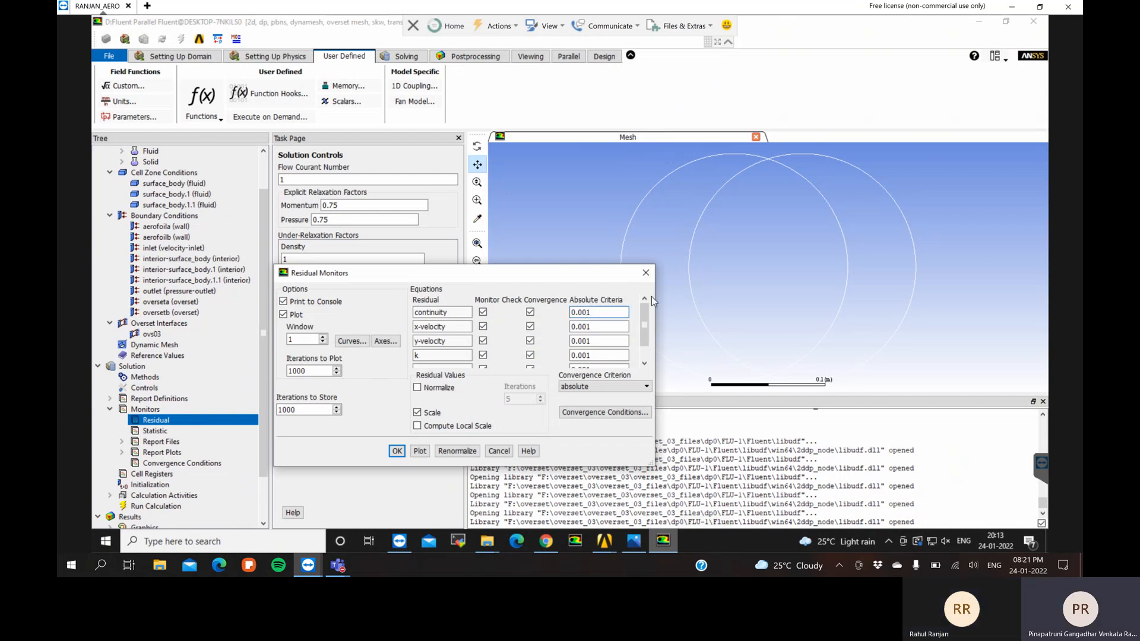
type("0")
left_click(587, 326)
type("00")
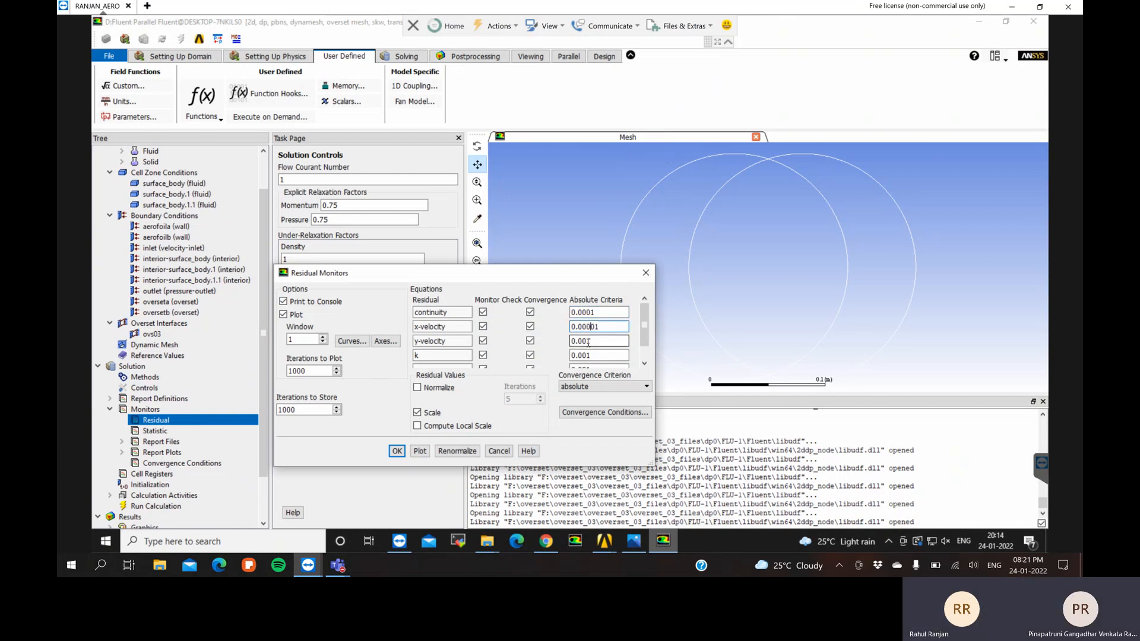
Set the absolute convergence criteria for y-velocity, k and omega to 0.00001 and apply the residual monitor settings
left_click(586, 341)
type("00")
left_click(587, 355)
type("00")
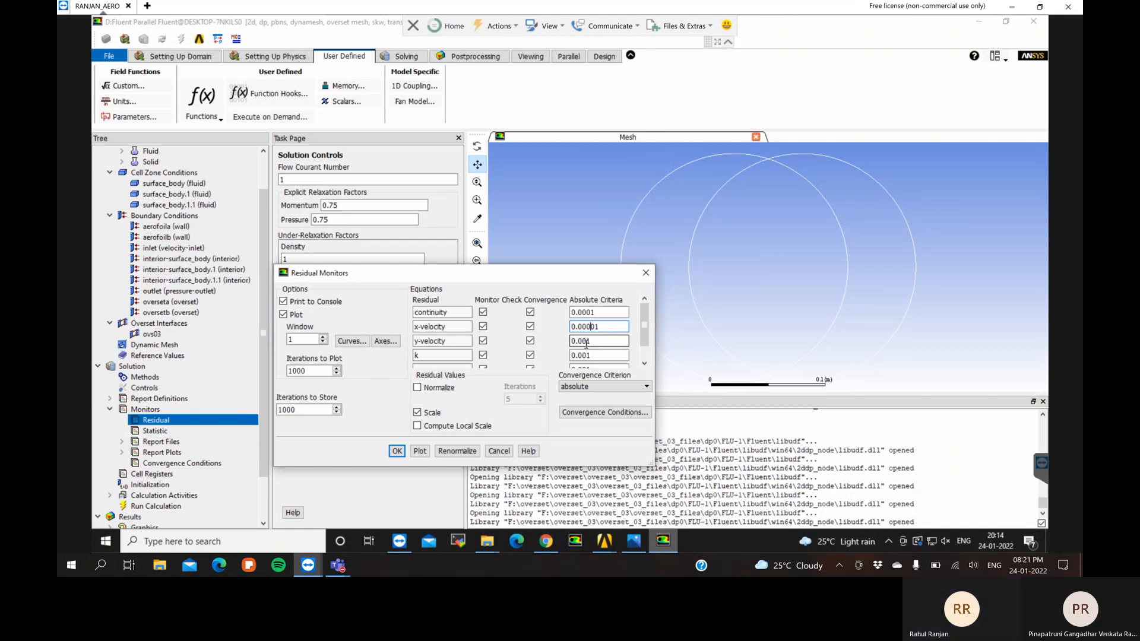
left_click(644, 363)
left_click(586, 349)
type("00001")
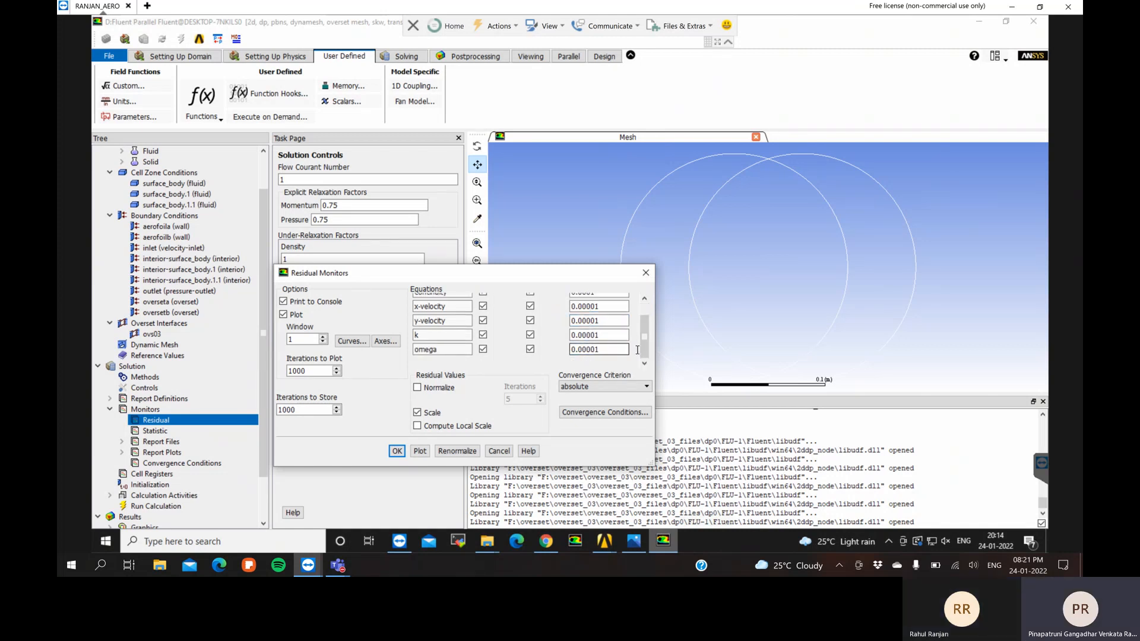
scroll(637, 351, "up", 2)
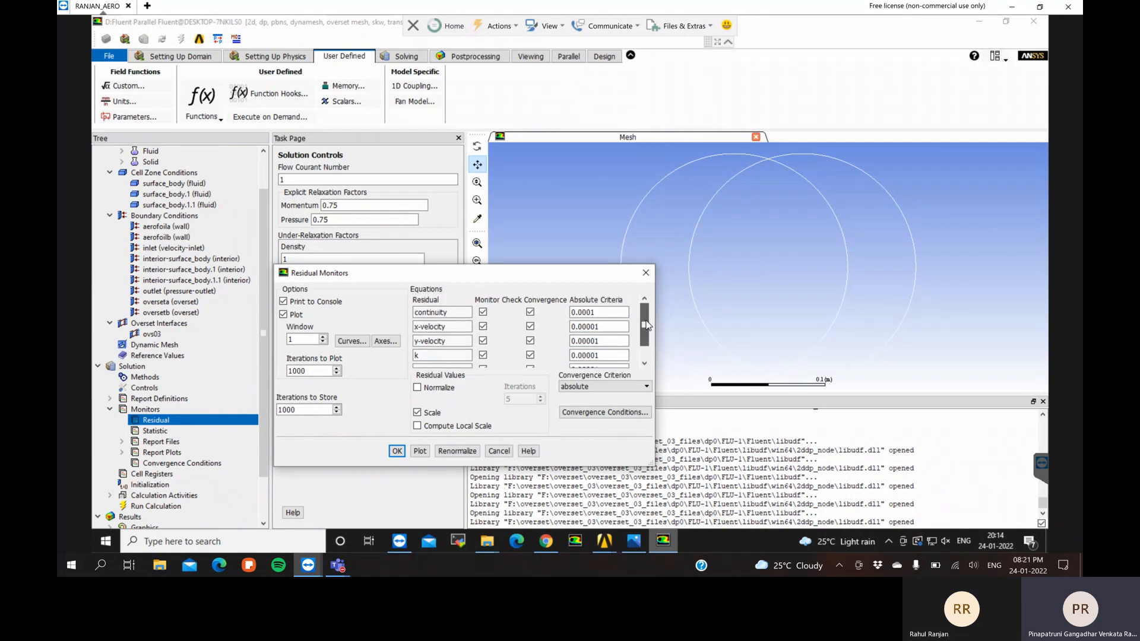
left_click(592, 314)
left_click(397, 451)
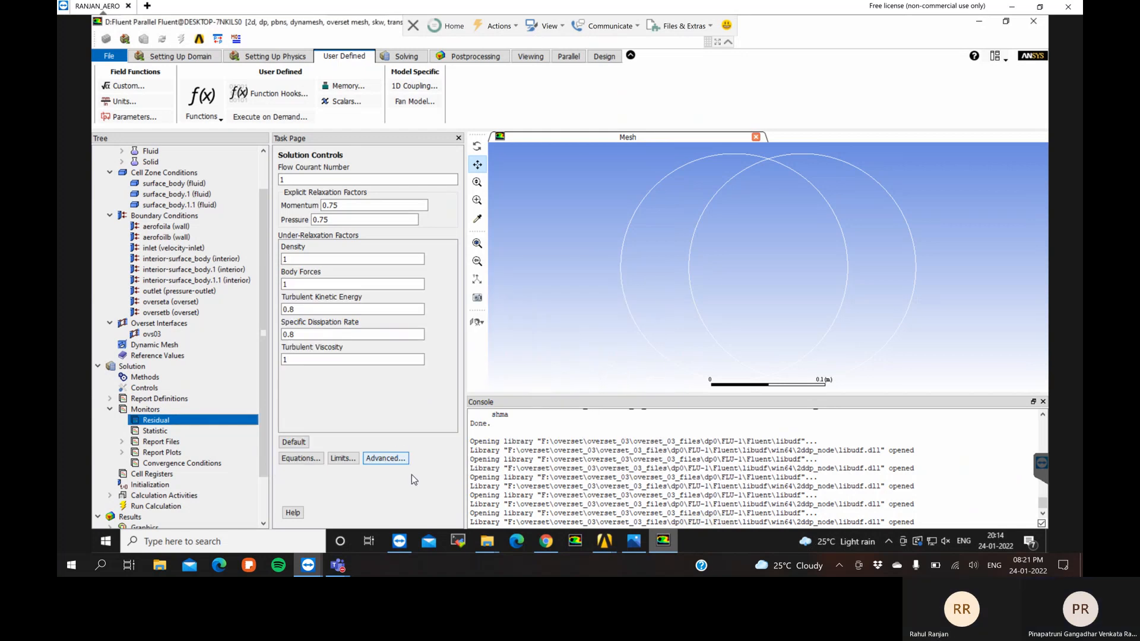
Configure the calculation autosave to save a data file every 20 time steps
scroll(179, 347, "down", 2)
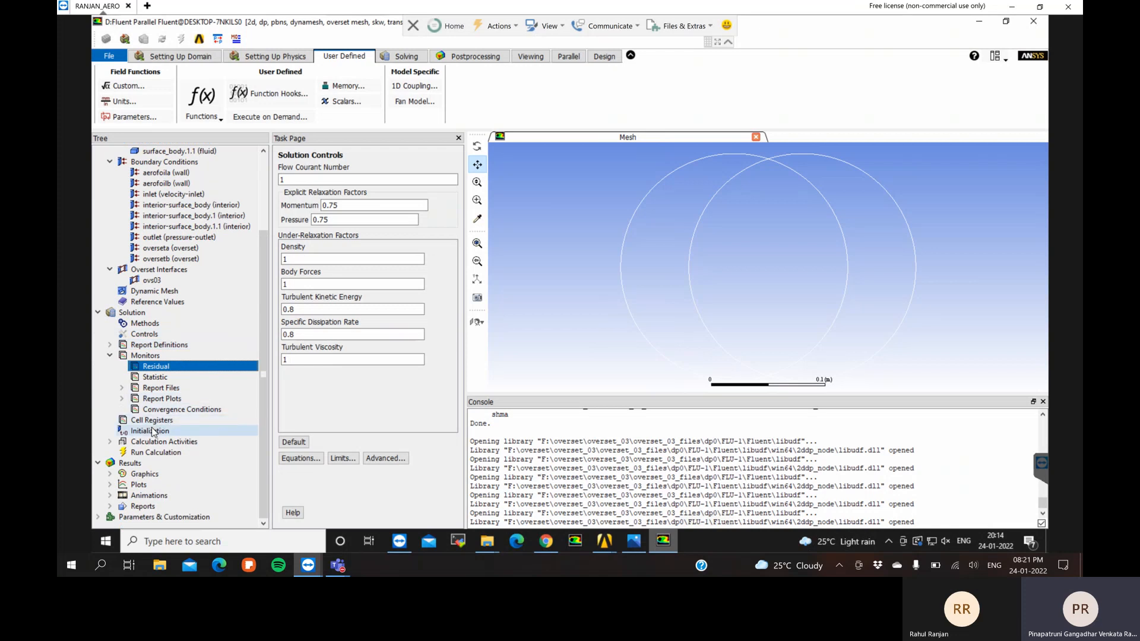
left_click(111, 443)
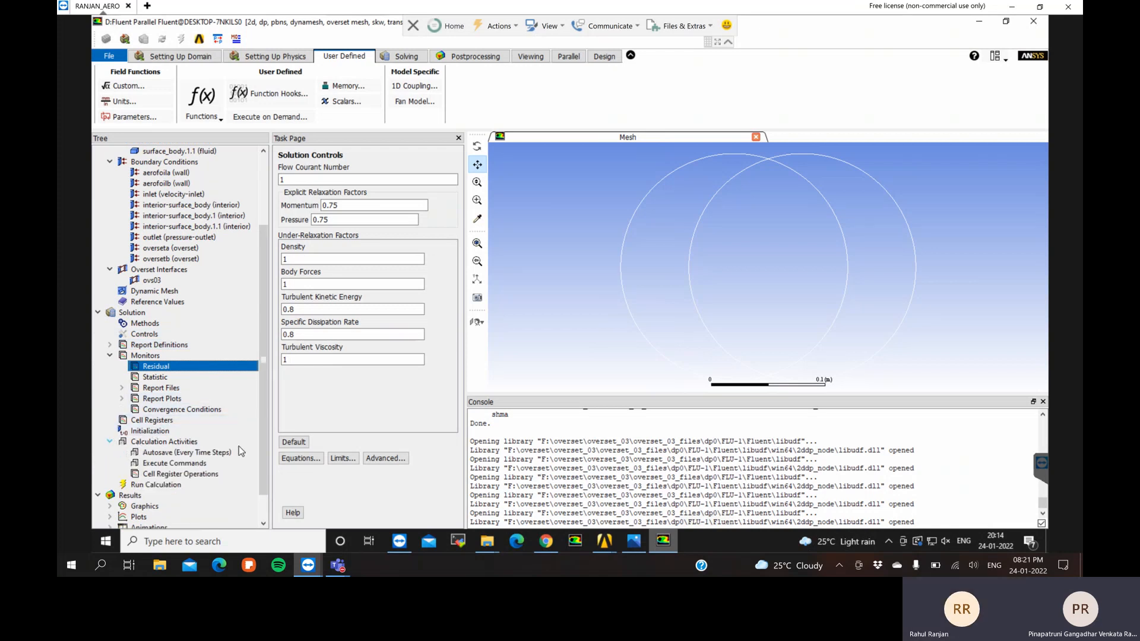
scroll(265, 458, "down", 1)
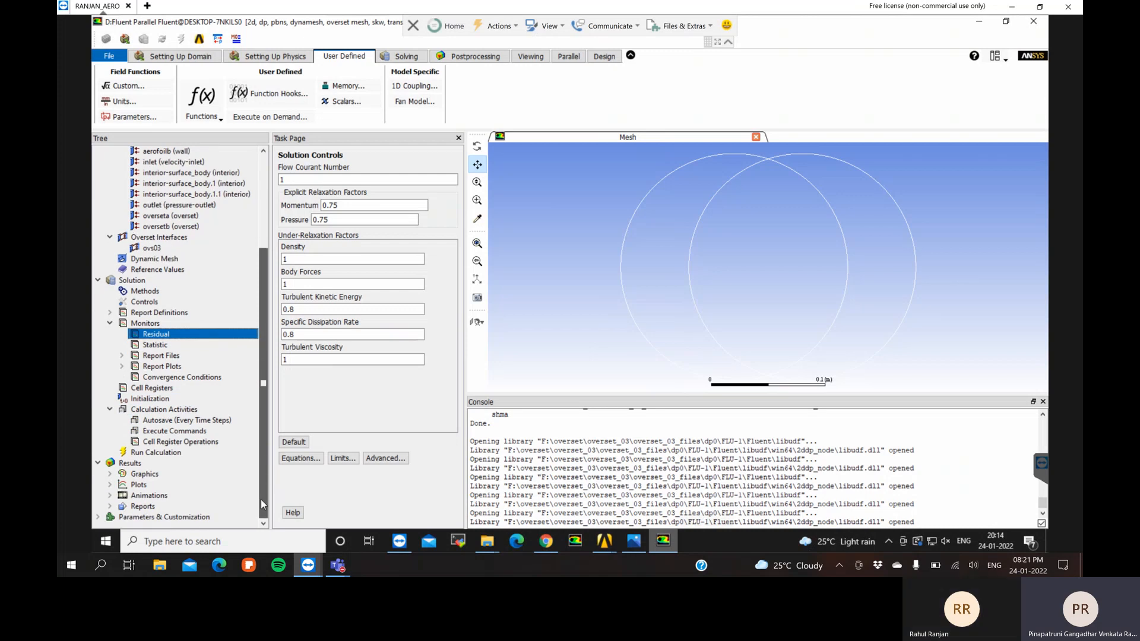
right_click(197, 421)
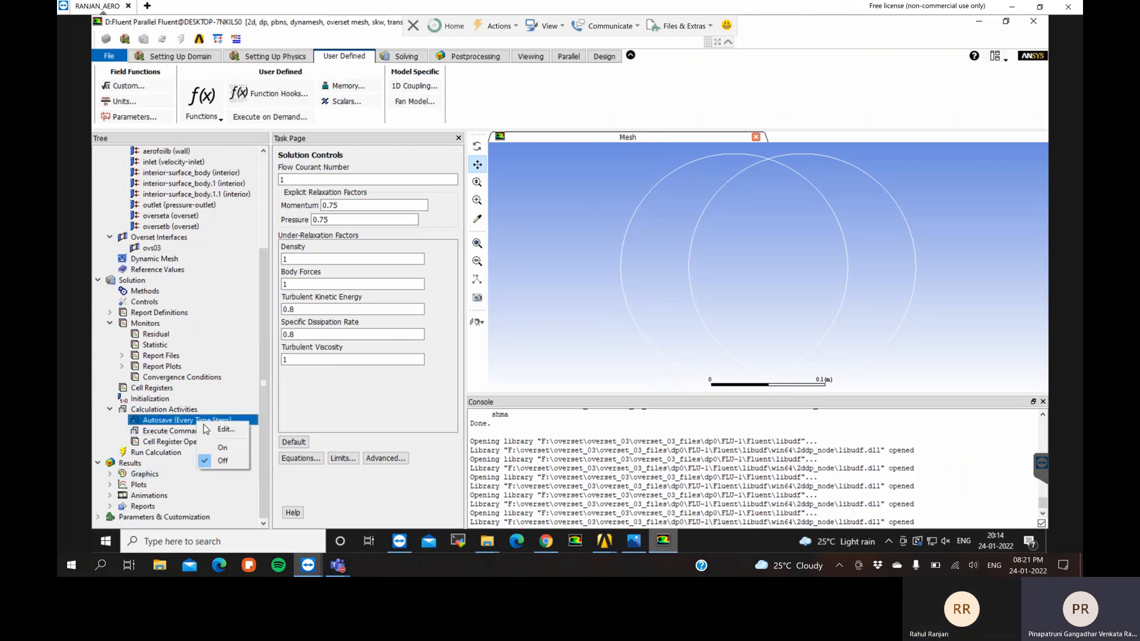
left_click(225, 428)
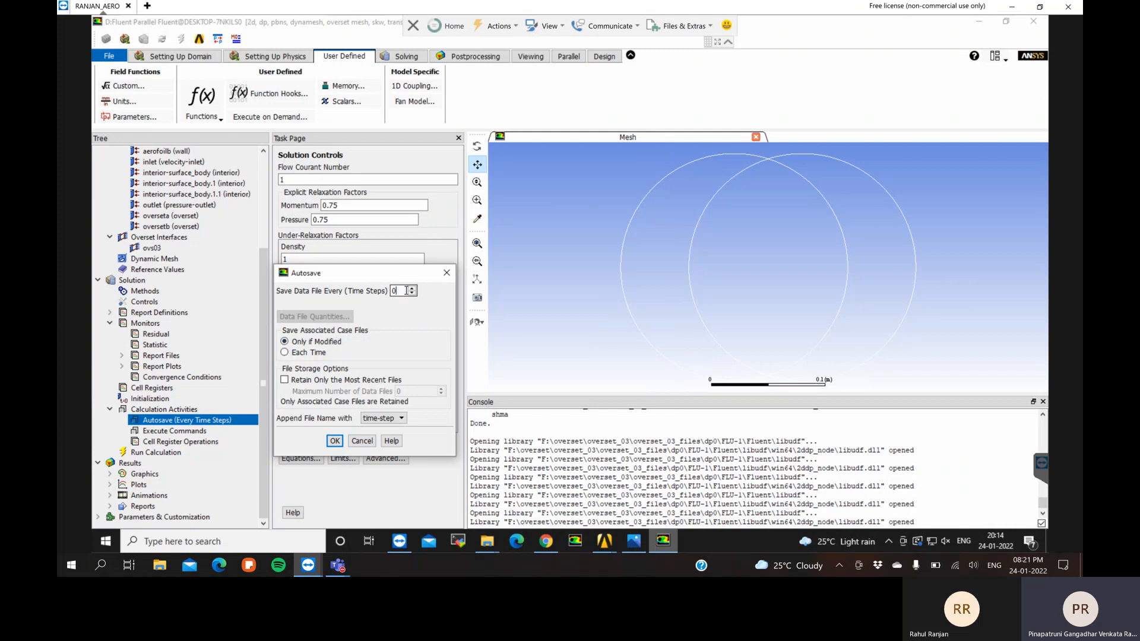
left_click(406, 290)
key("BackSpace")
type("10")
key("BackSpace")
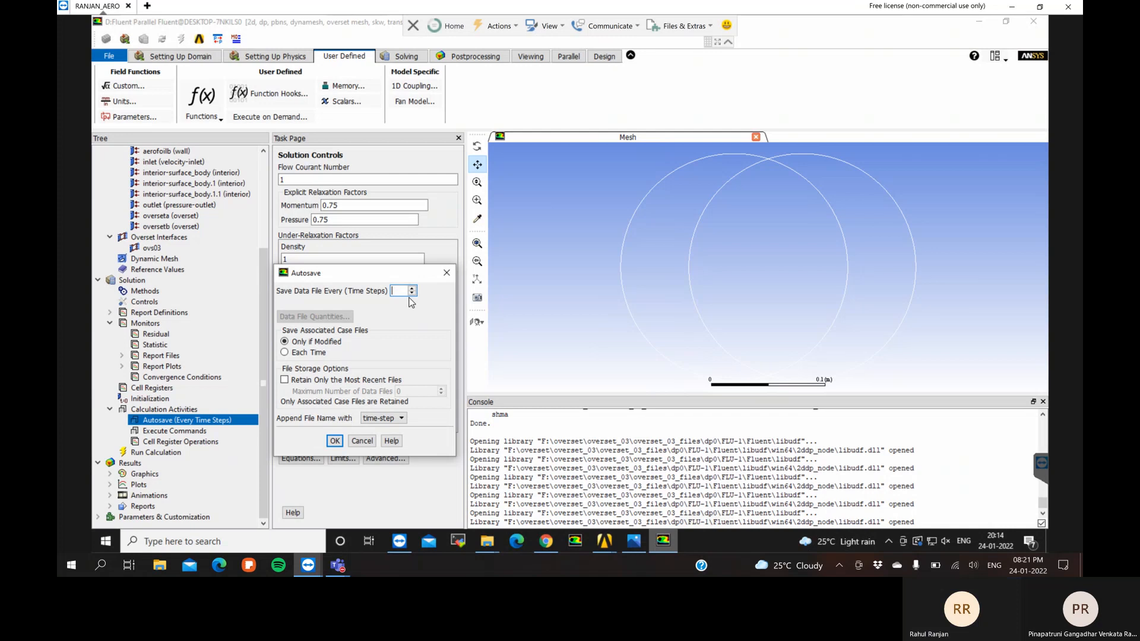
type("20")
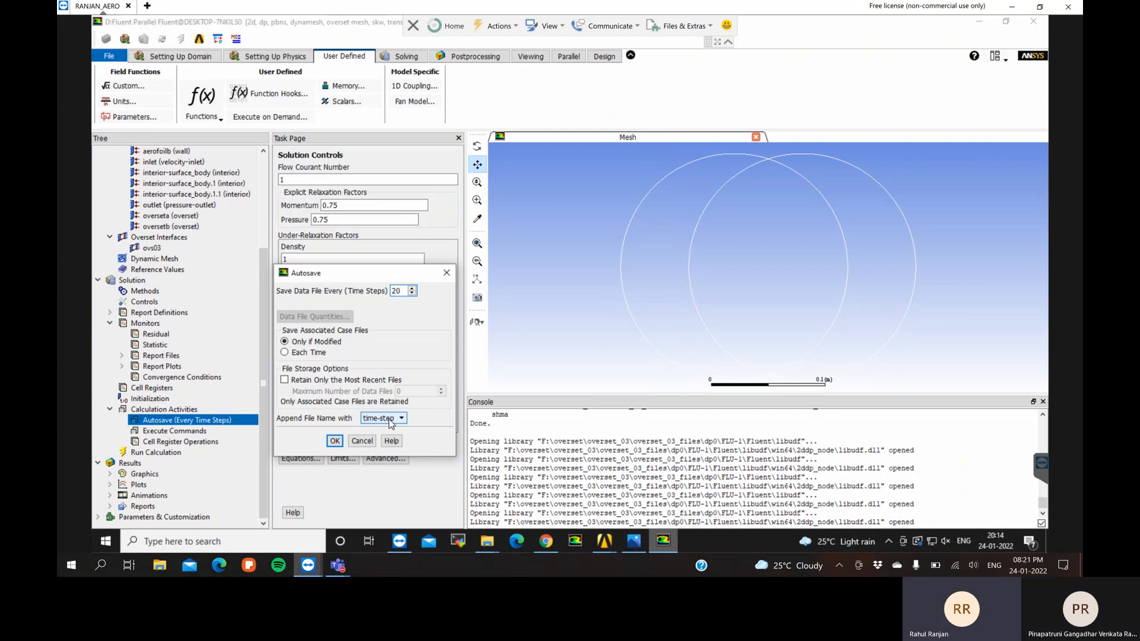
left_click(335, 441)
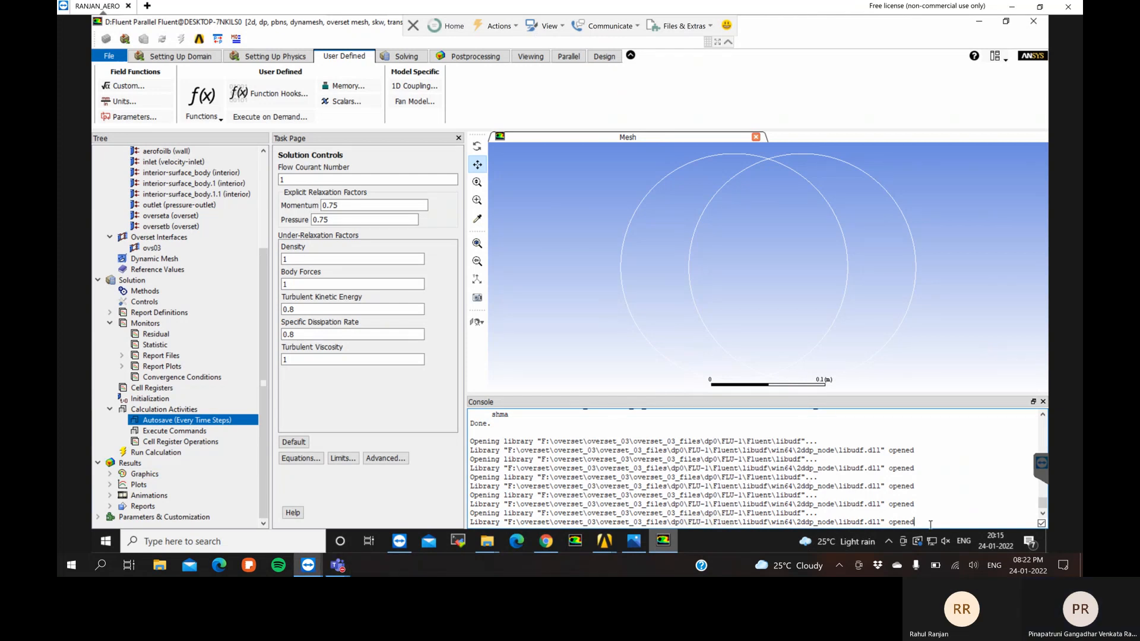
List the console's top-level text commands and enter the define/ menu
key("Return")
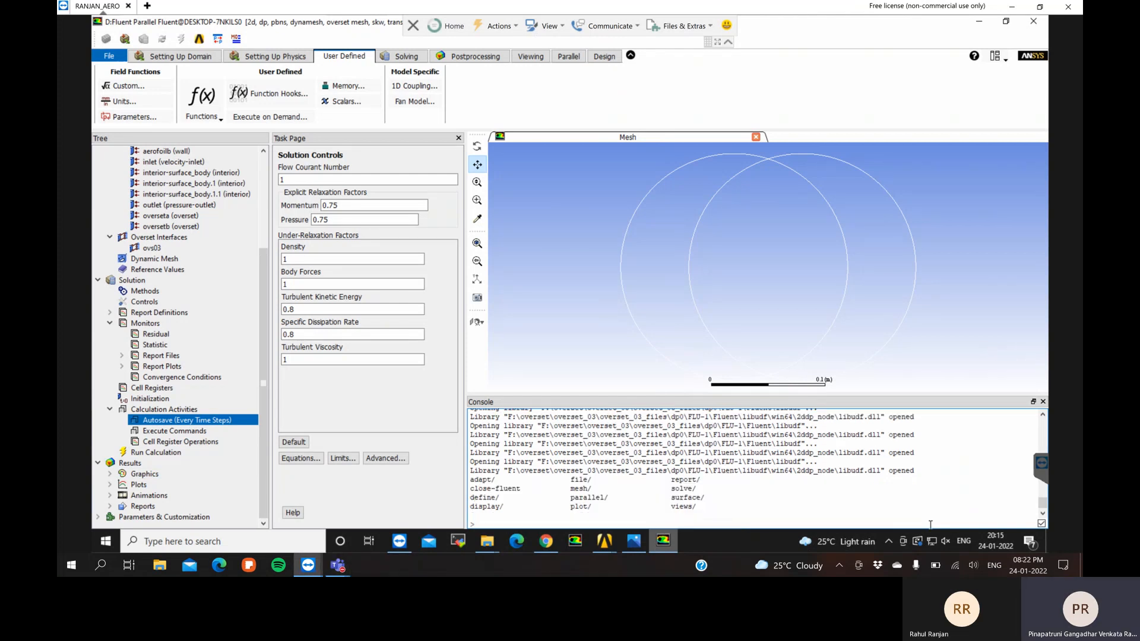
type("over")
key("BackSpace")
key("BackSpace")
key("BackSpace")
key("BackSpace")
type("define")
key("BackSpace")
type("fine/")
key("Return")
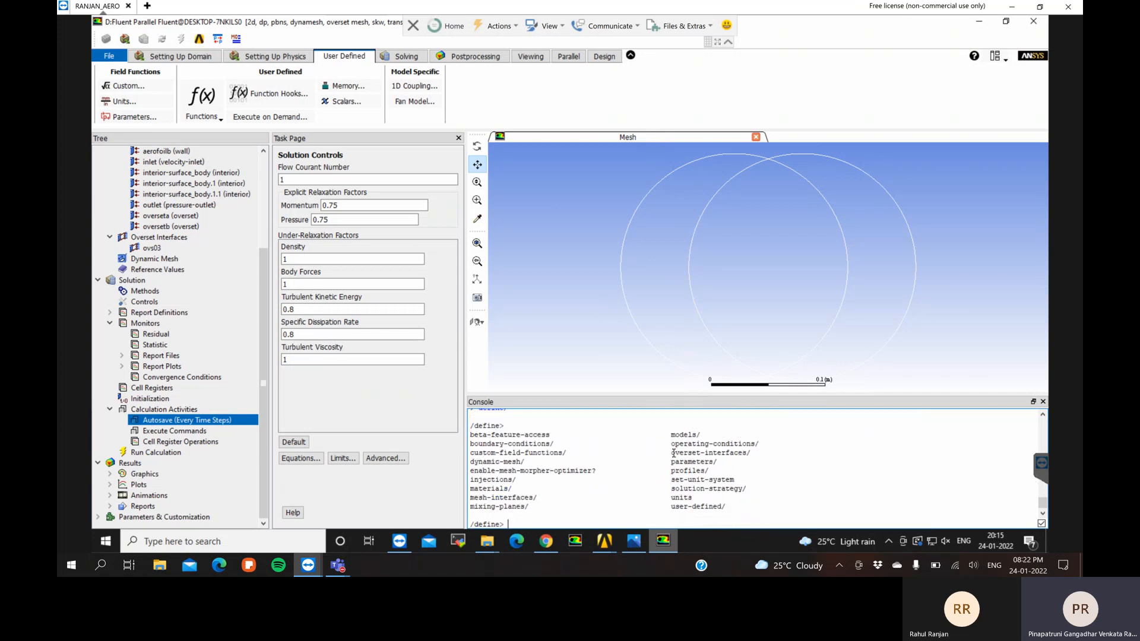
Enter the overset-interfaces text menu from the define menu in the console, using the shortened command overset
left_click_drag(670, 453, 724, 454)
left_click(521, 518)
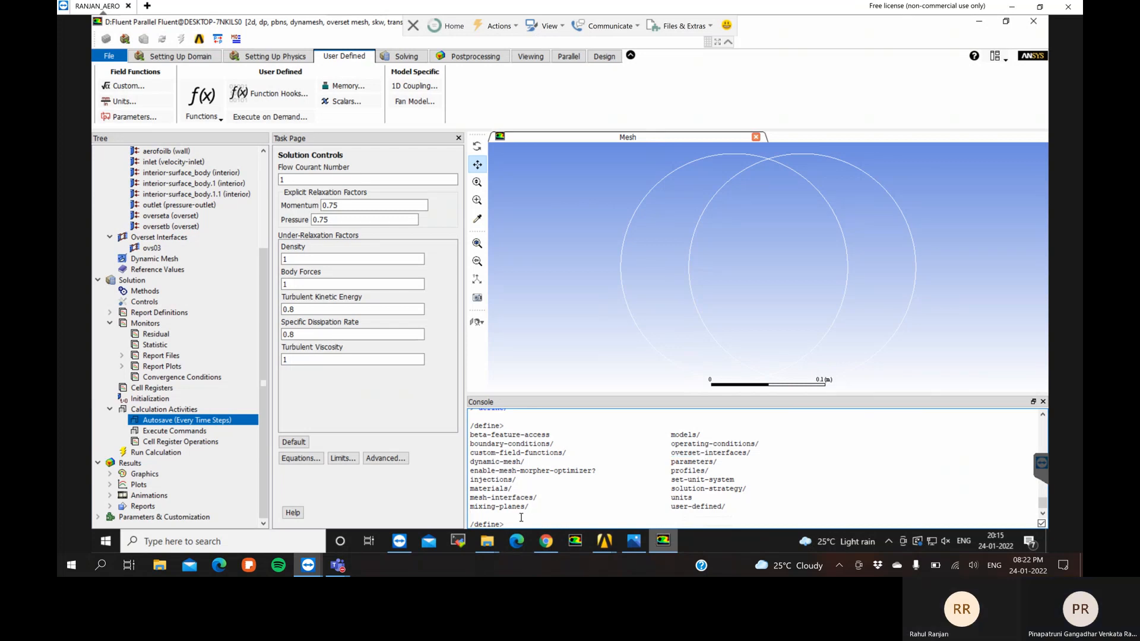
type("overse")
type("-in")
key("BackSpace")
key("BackSpace")
key("BackSpace")
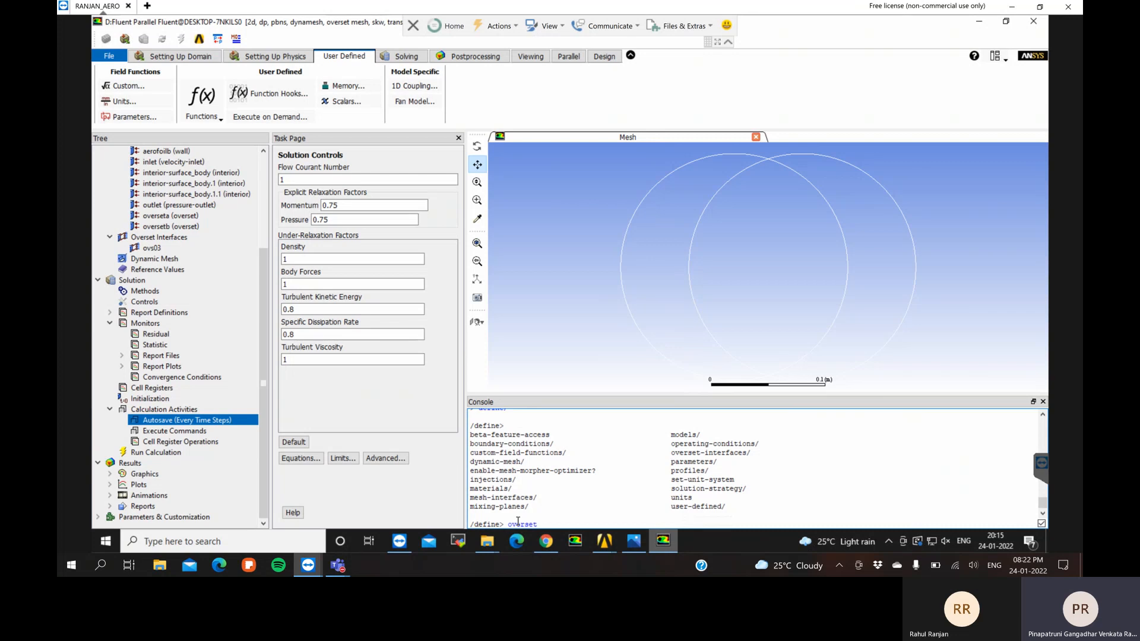
type("t")
key("Return")
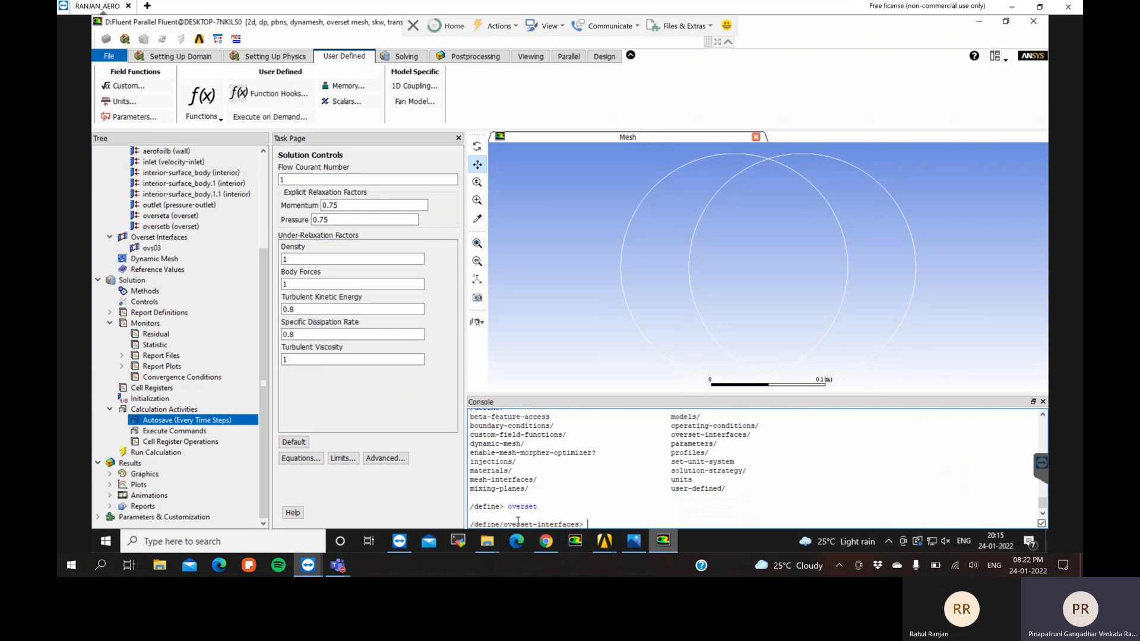
List the overset-interfaces commands and enter the options/ submenu
key("Return")
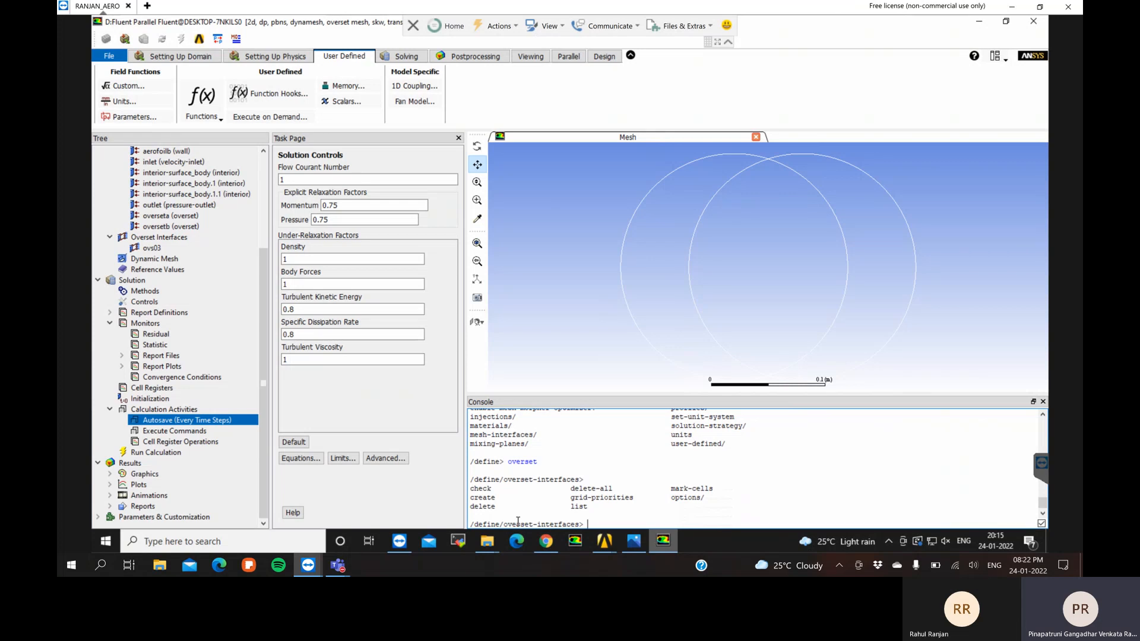
type("options/")
key("Return")
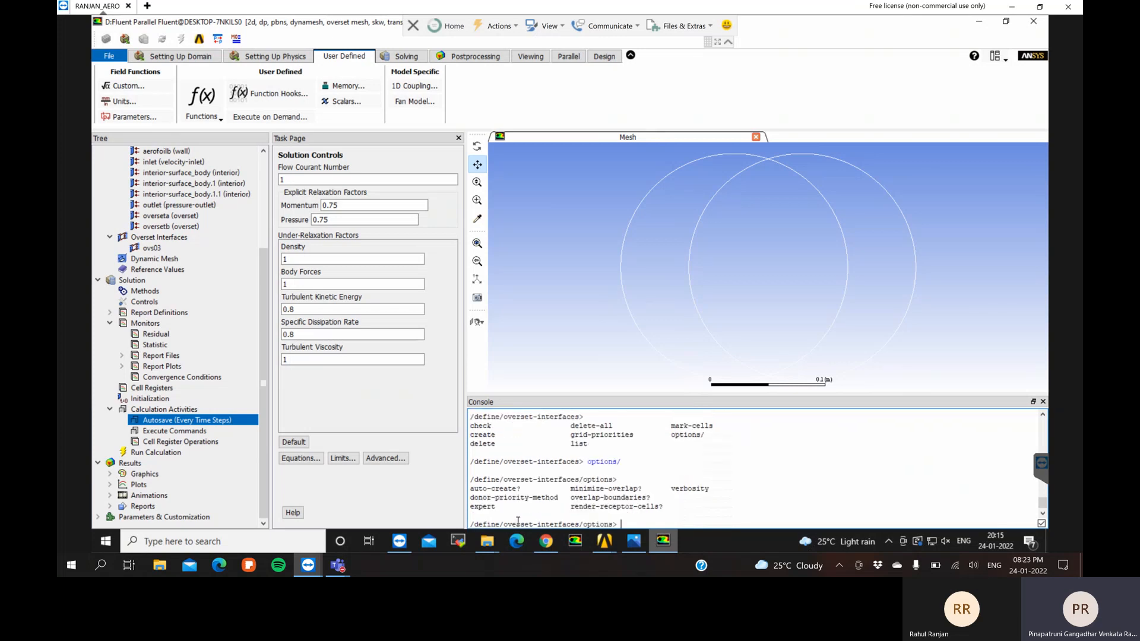
Set the overset donor priority method to boundary distance based (1) through the console, and leave the options submenu
type("donor-")
key("Return")
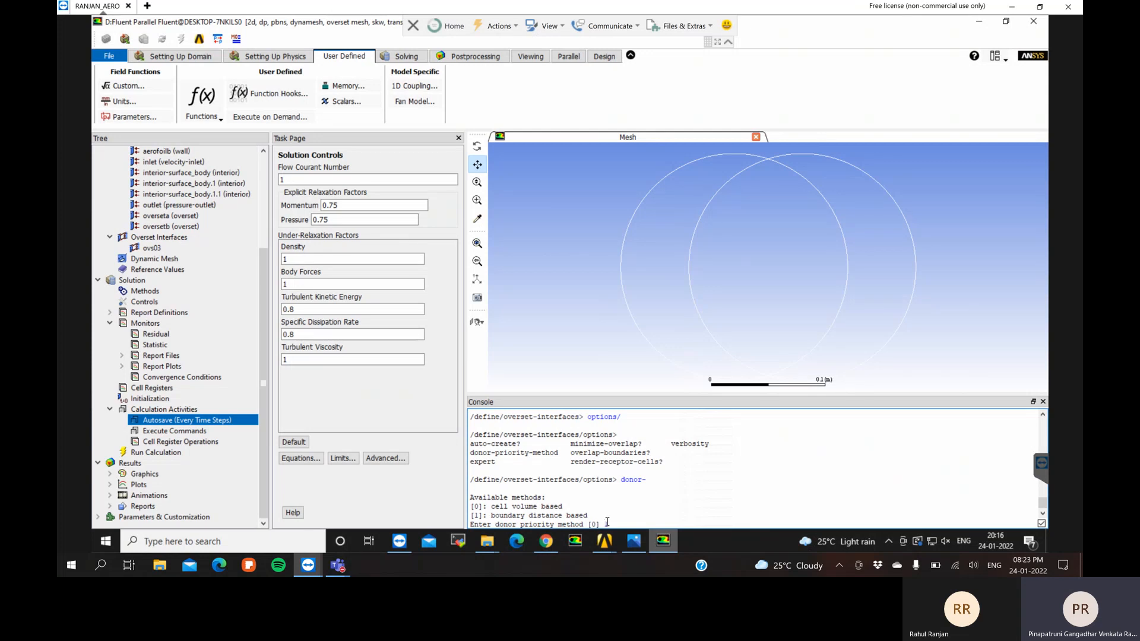
type("1")
key("Return")
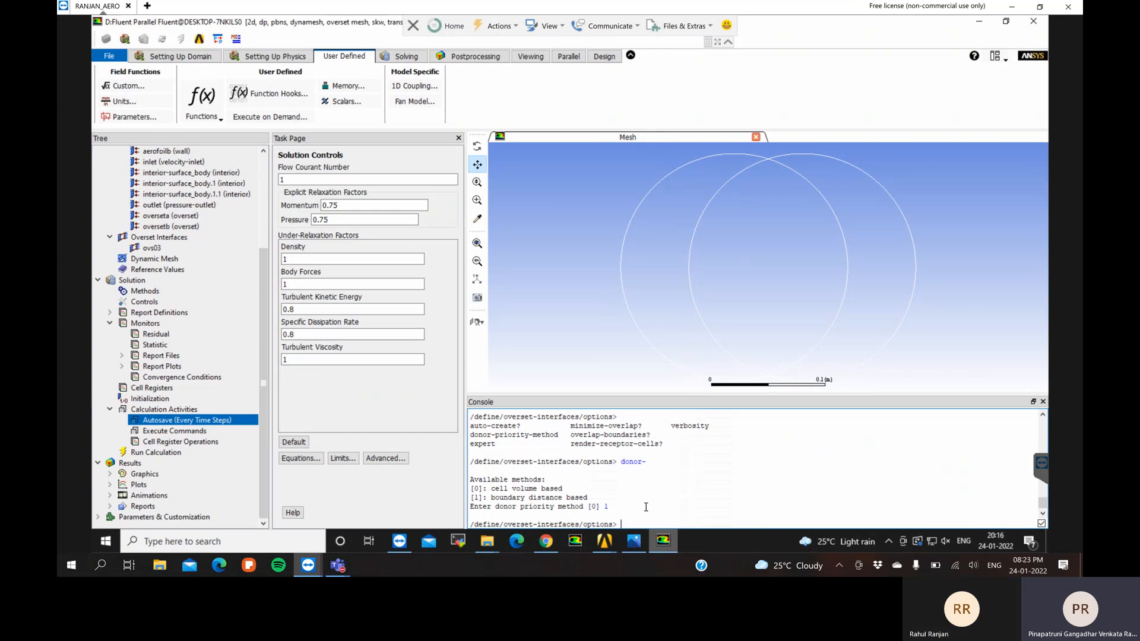
type("quit")
key("Return")
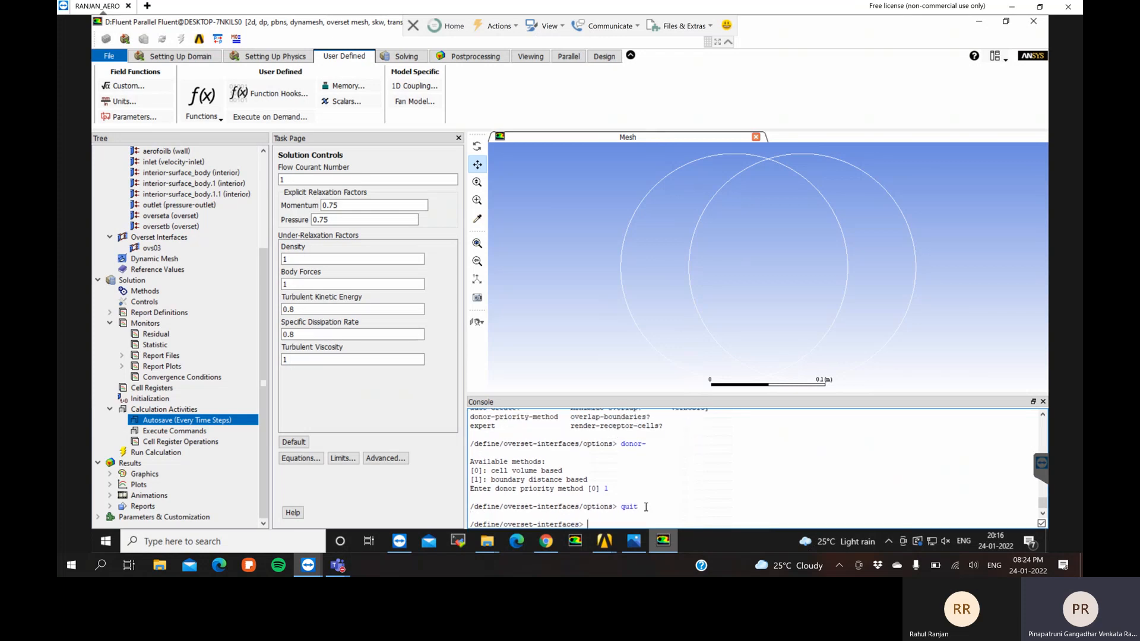
Set the grid priorities of overset interface ovs03 in the console: 0 for the background zone and 1 for both component zones
key("Return")
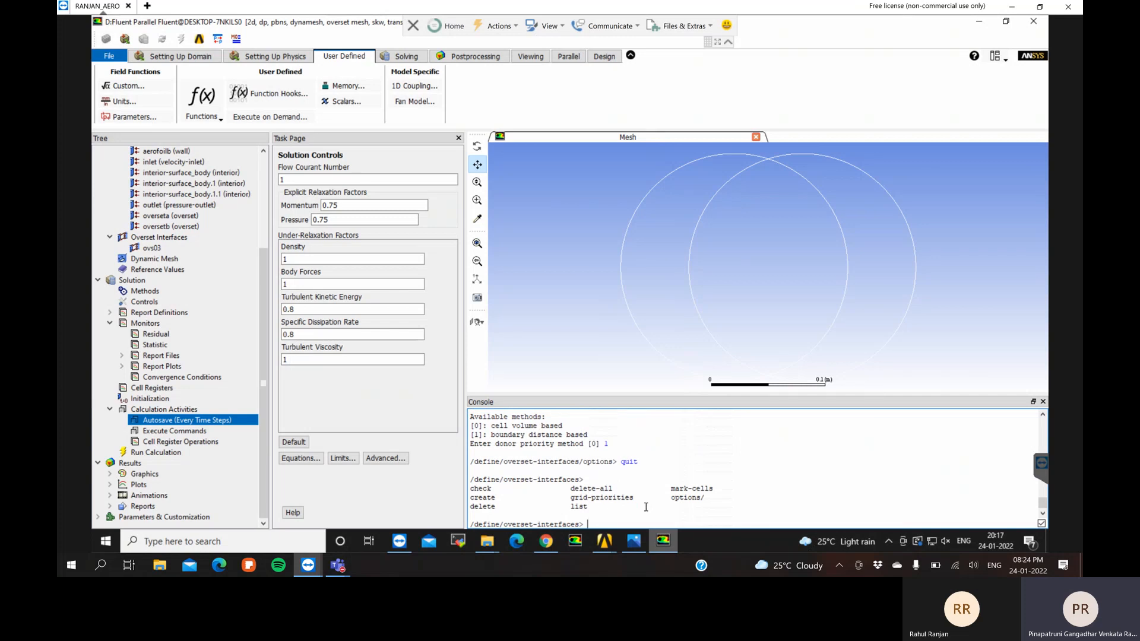
type("grid")
key("BackSpace")
key("Return")
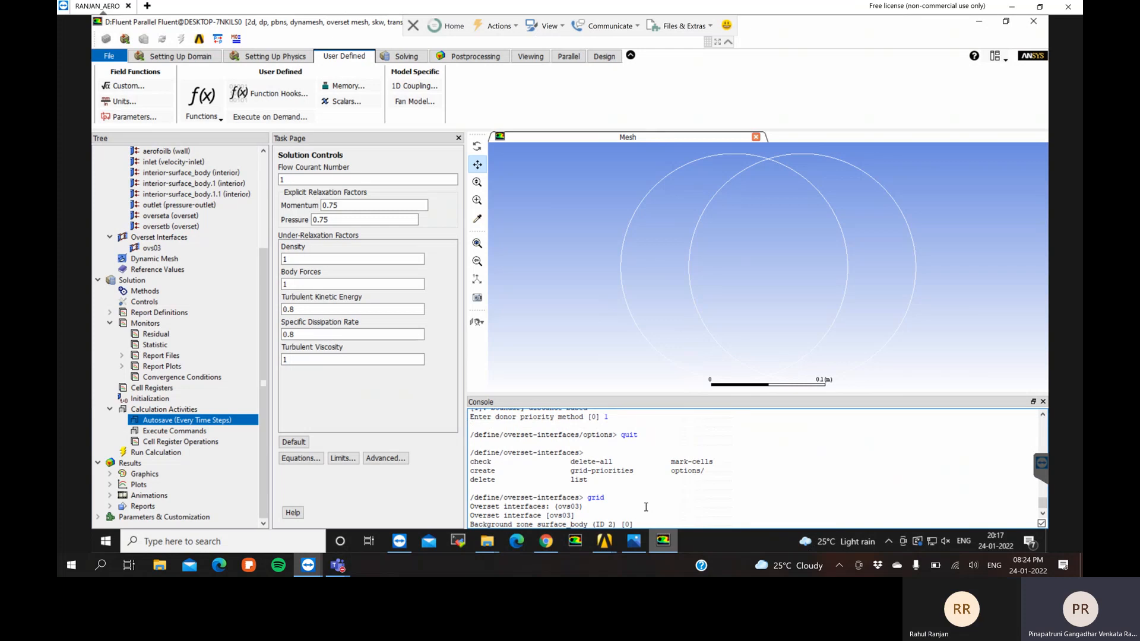
type("0")
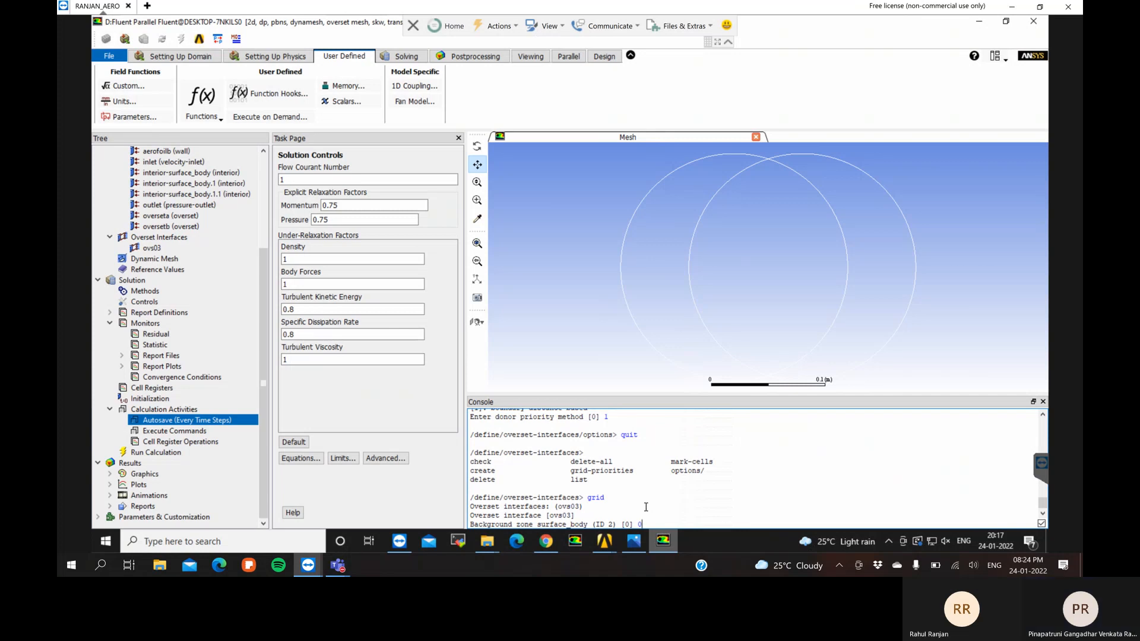
key("Return")
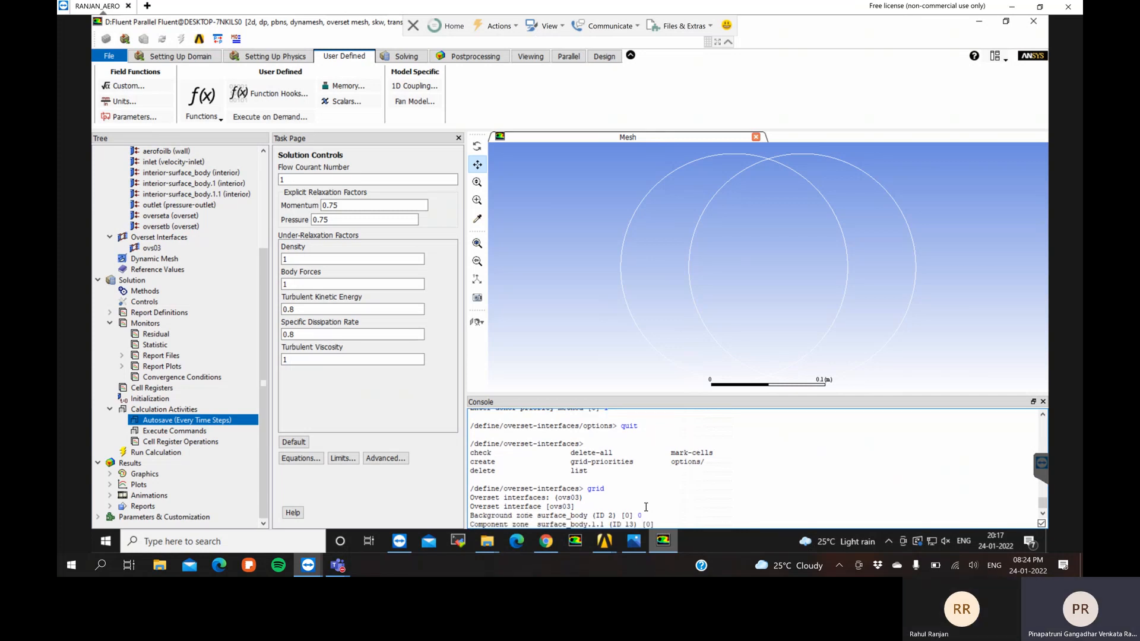
type("1")
scroll(646, 506, "down", 1)
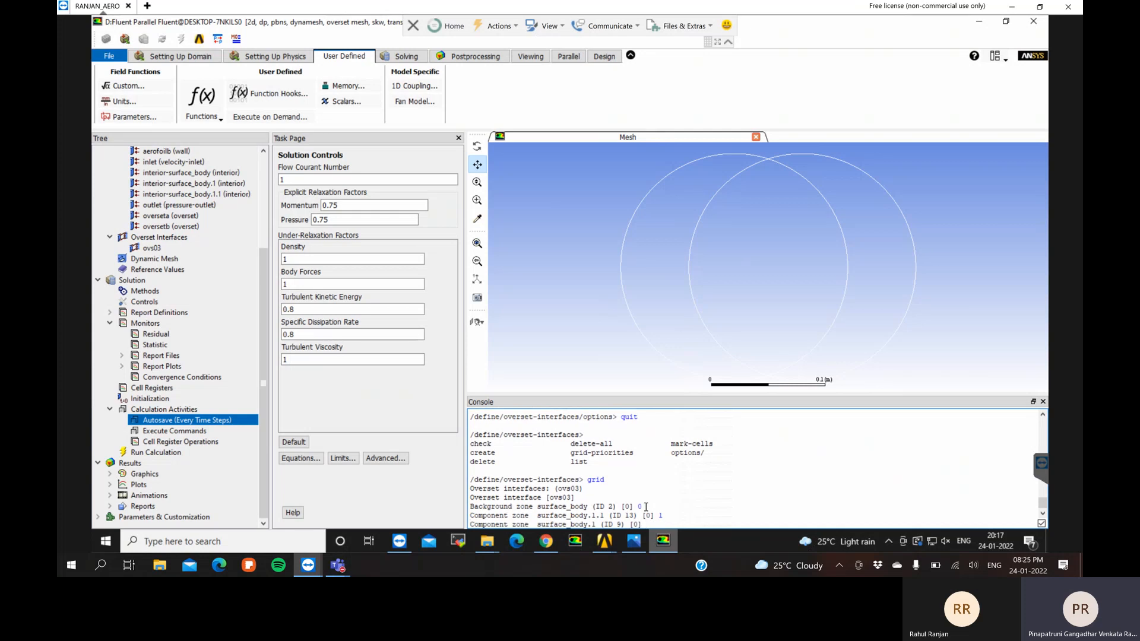
scroll(646, 507, "down", 2)
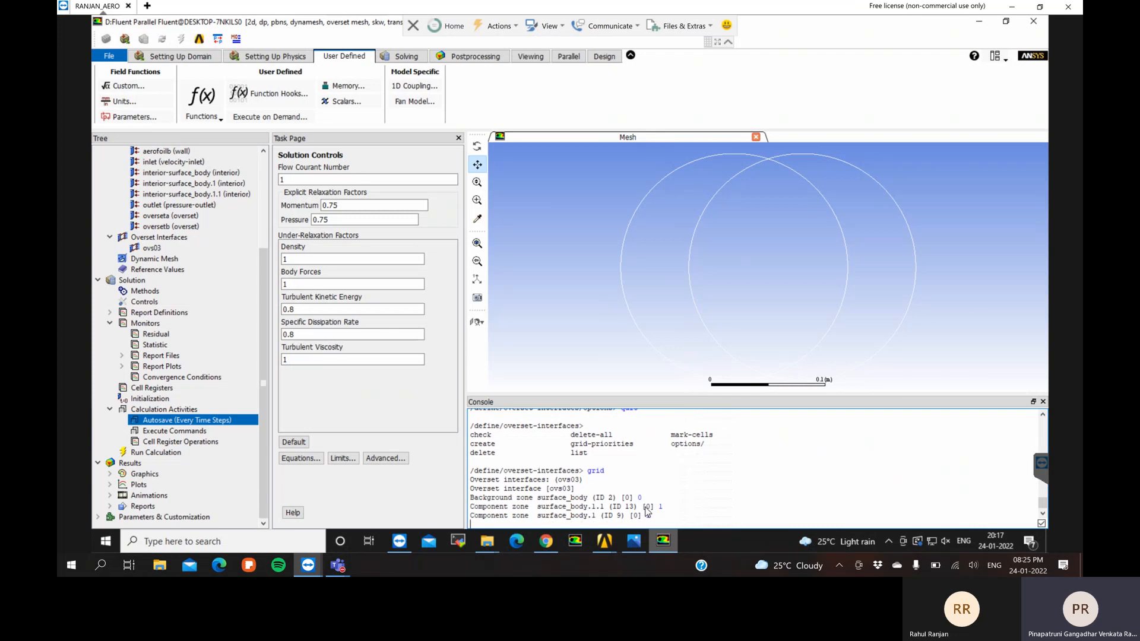
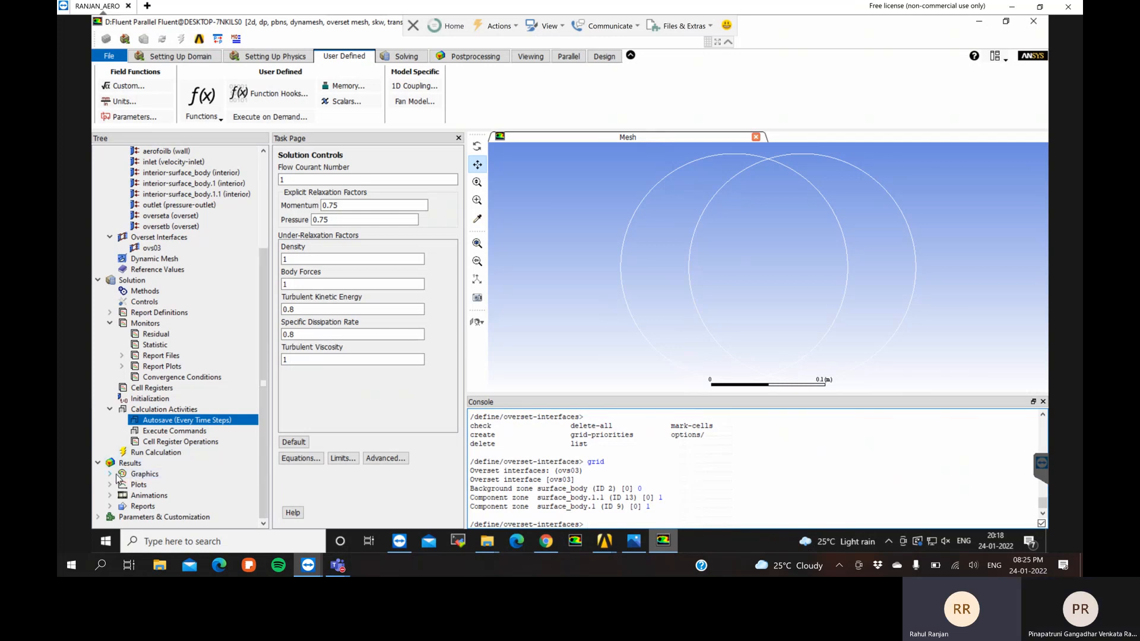
Initialize the solution with the Hybrid Initialization method
left_click(113, 324)
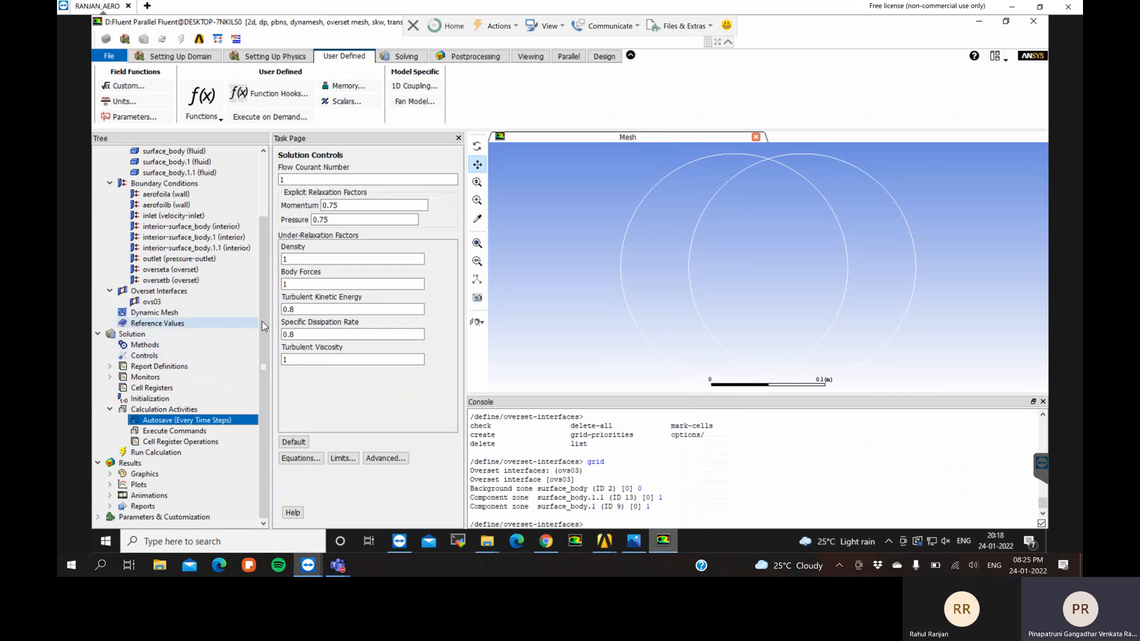
left_click(111, 474)
scroll(265, 501, "down", 1)
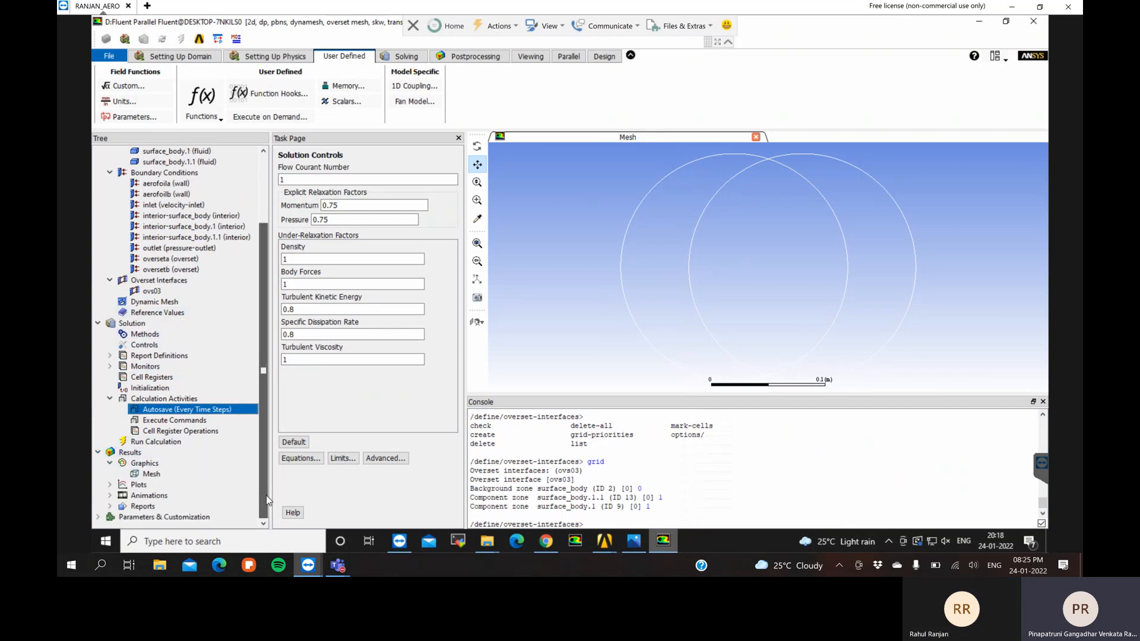
left_click(165, 390)
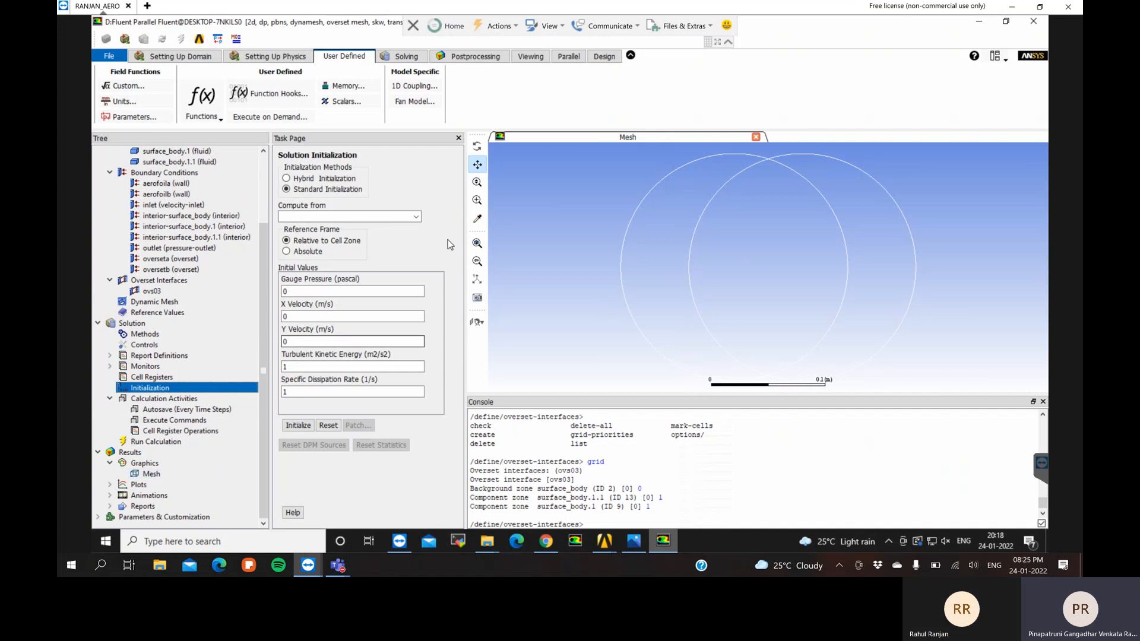
left_click(345, 179)
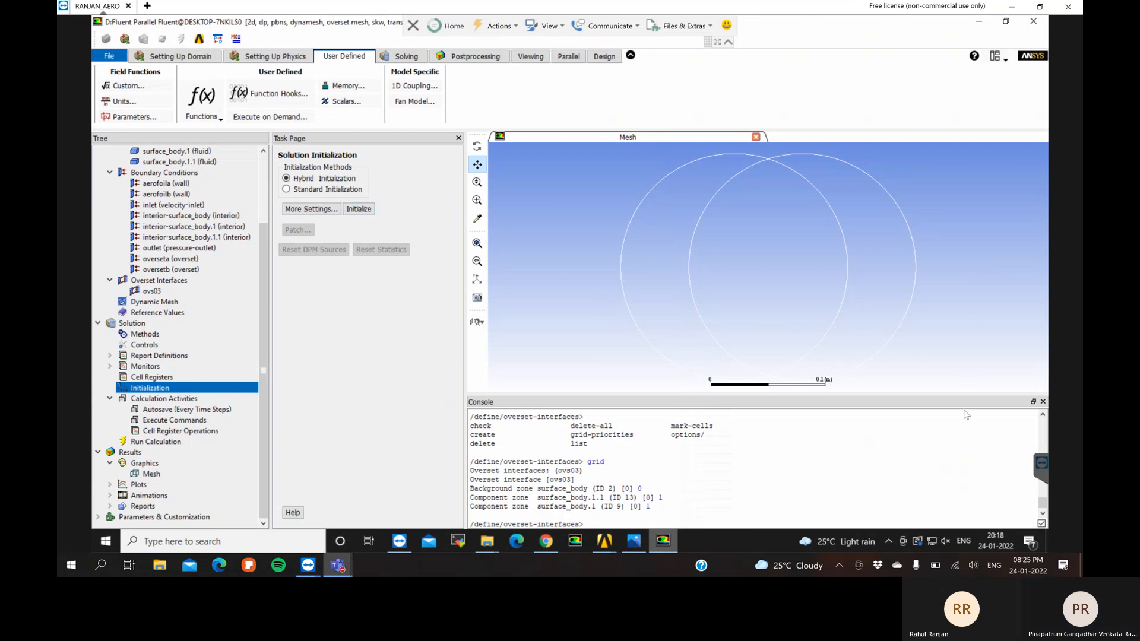
left_click(962, 441)
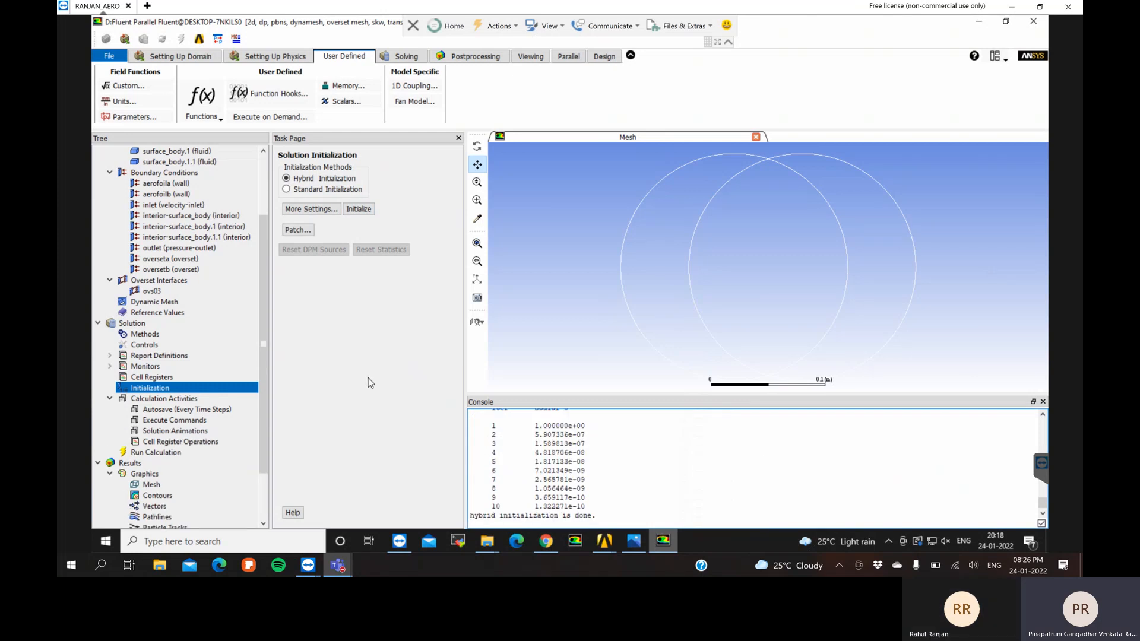
Display the mesh on all surfaces with the Overset option enabled
left_click(190, 60)
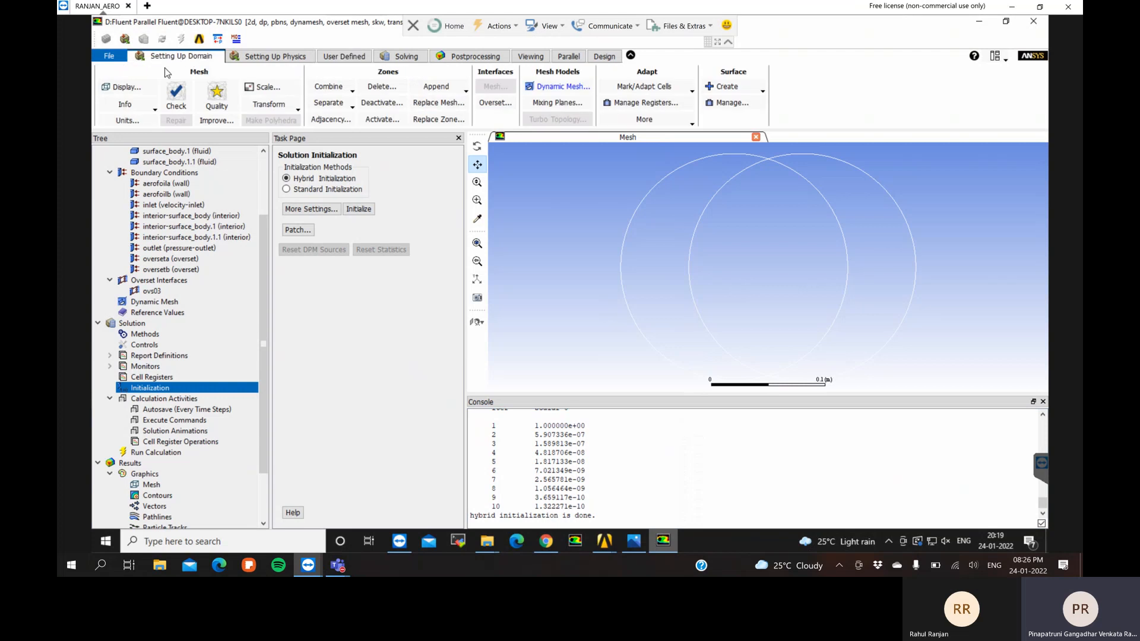
left_click(121, 89)
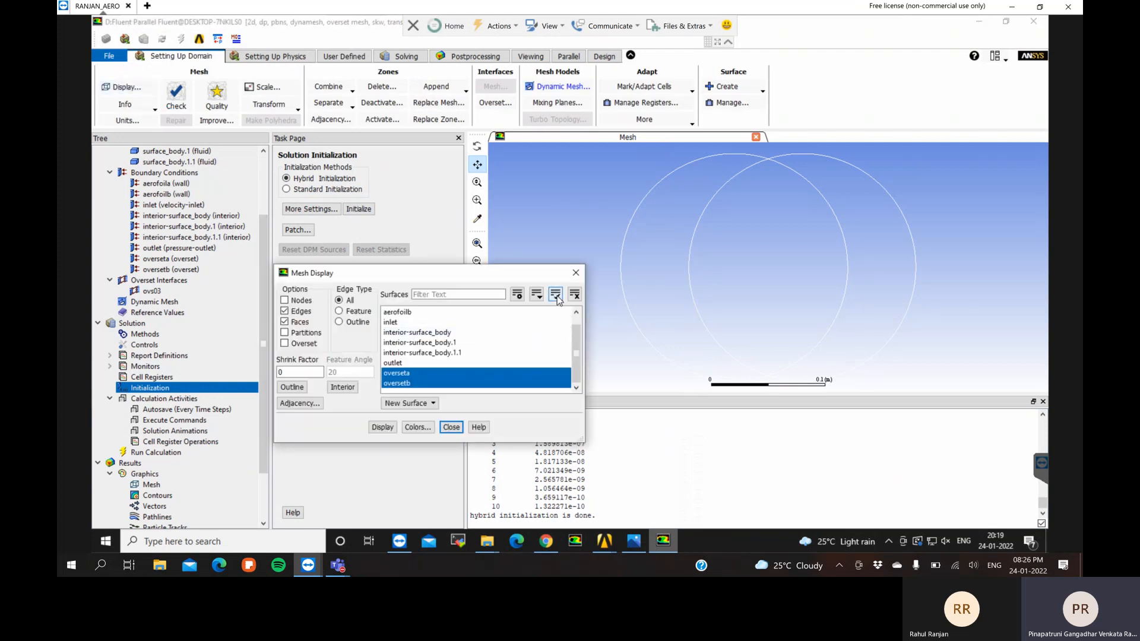
left_click(555, 295)
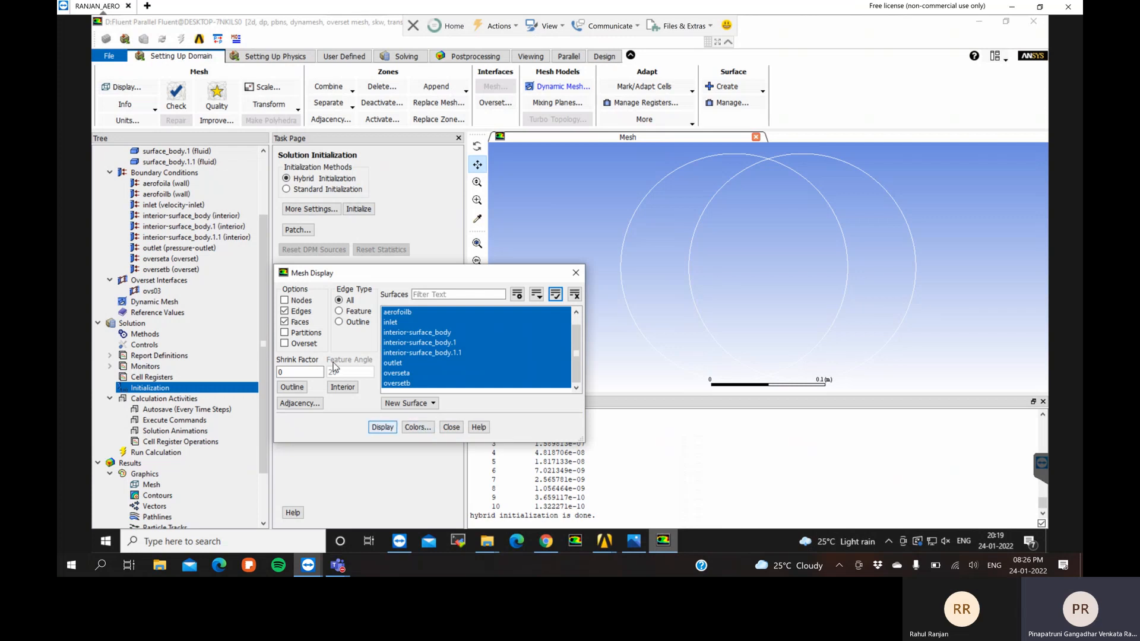
left_click(303, 343)
left_click(383, 427)
Examine the overset mesh around both aerofoils and where the component meshes overlap, and close the mesh display settings
scroll(768, 261, "up", 5)
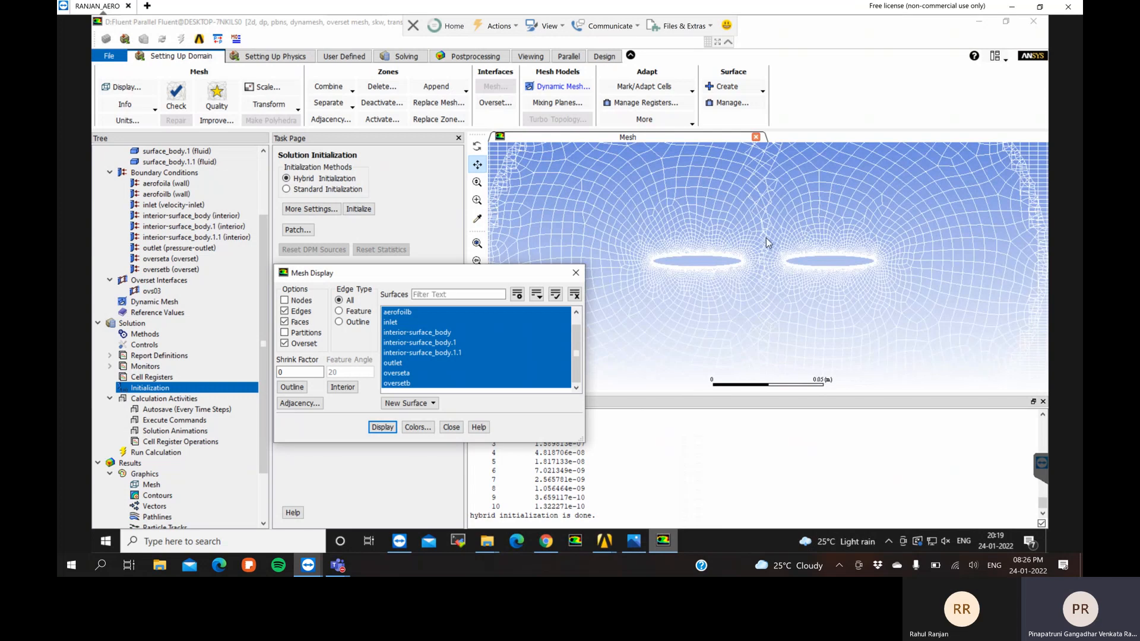
scroll(771, 258, "down", 4)
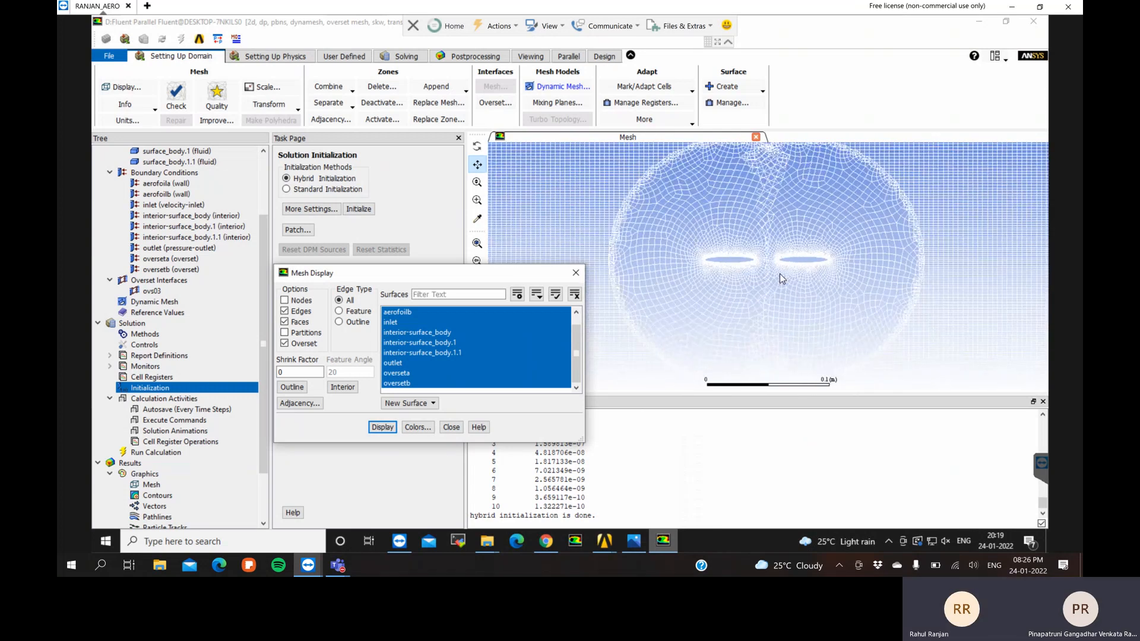
scroll(779, 278, "down", 1)
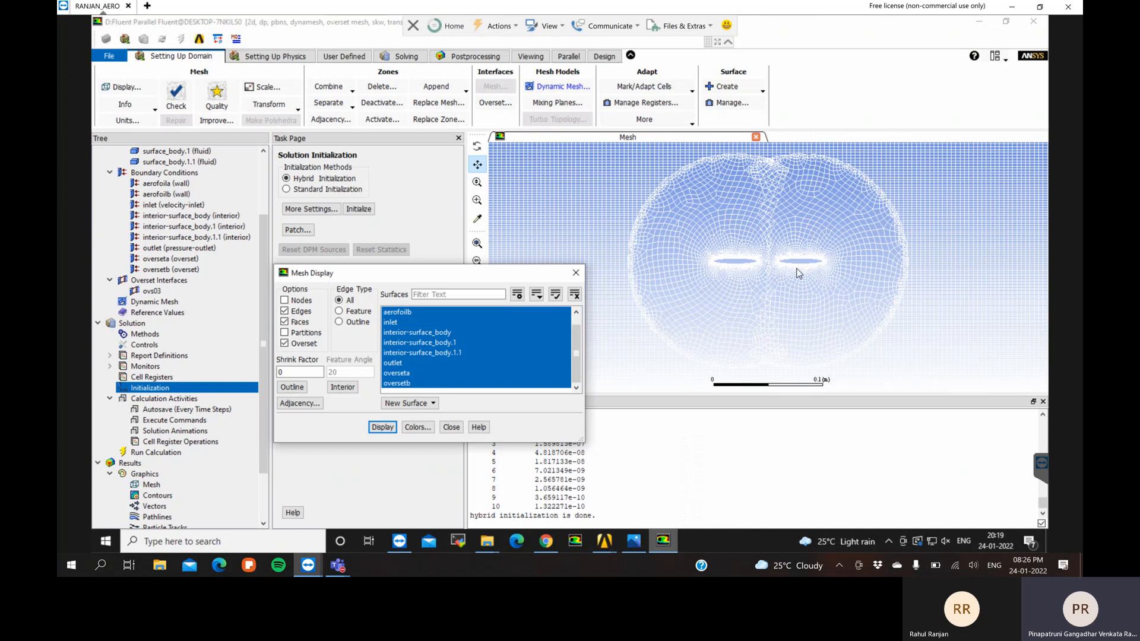
scroll(772, 269, "down", 2)
scroll(773, 272, "up", 4)
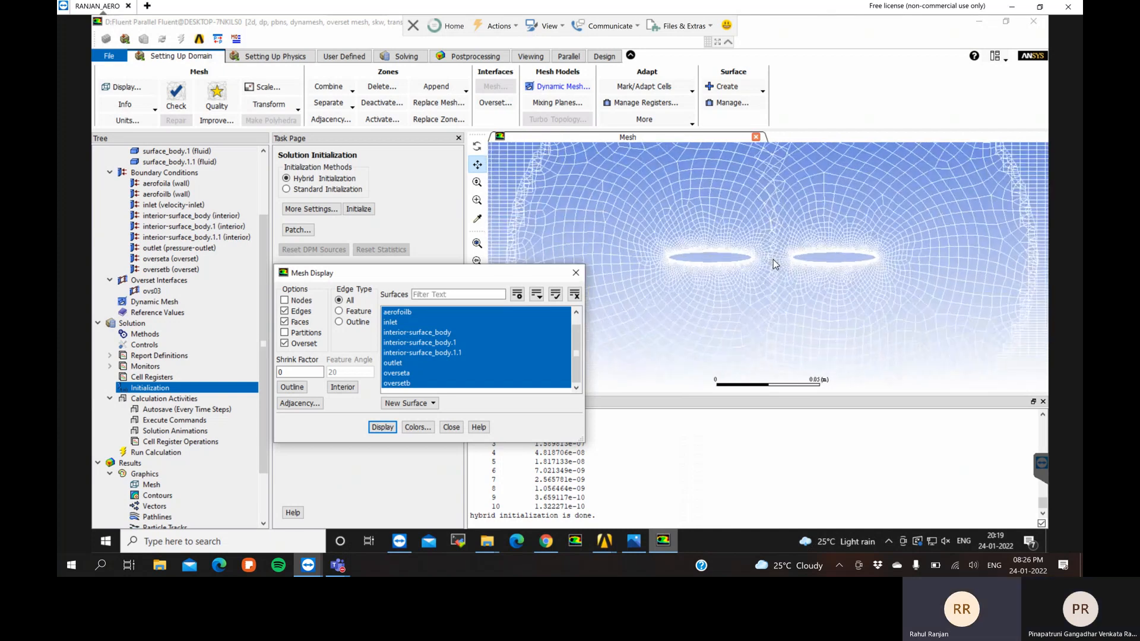
scroll(773, 259, "down", 1)
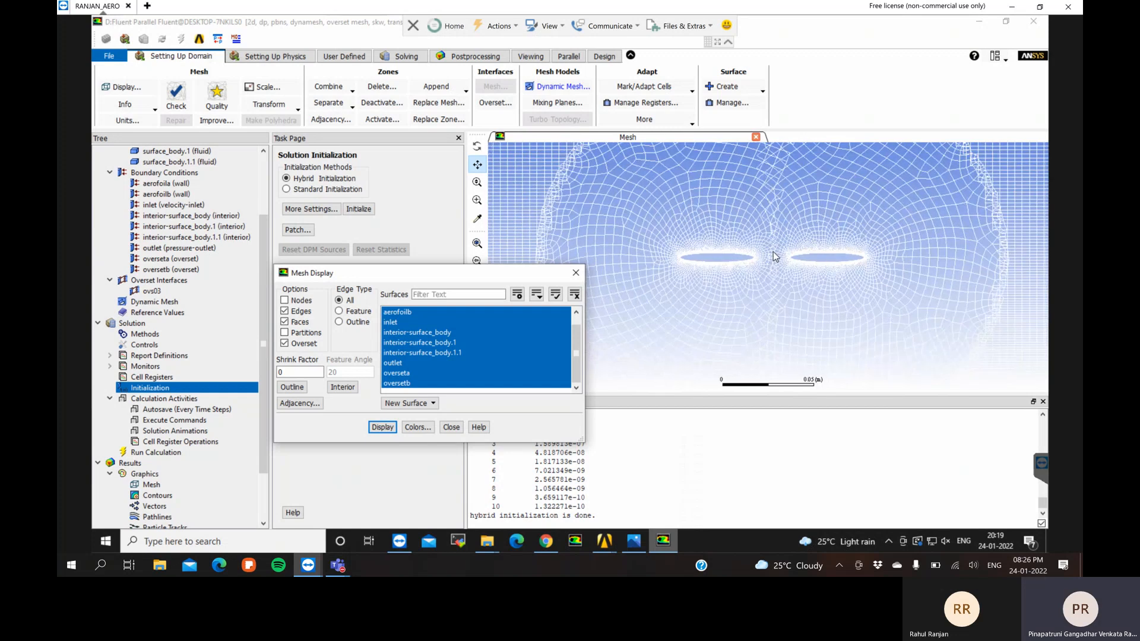
scroll(773, 237, "down", 2)
scroll(778, 187, "down", 2)
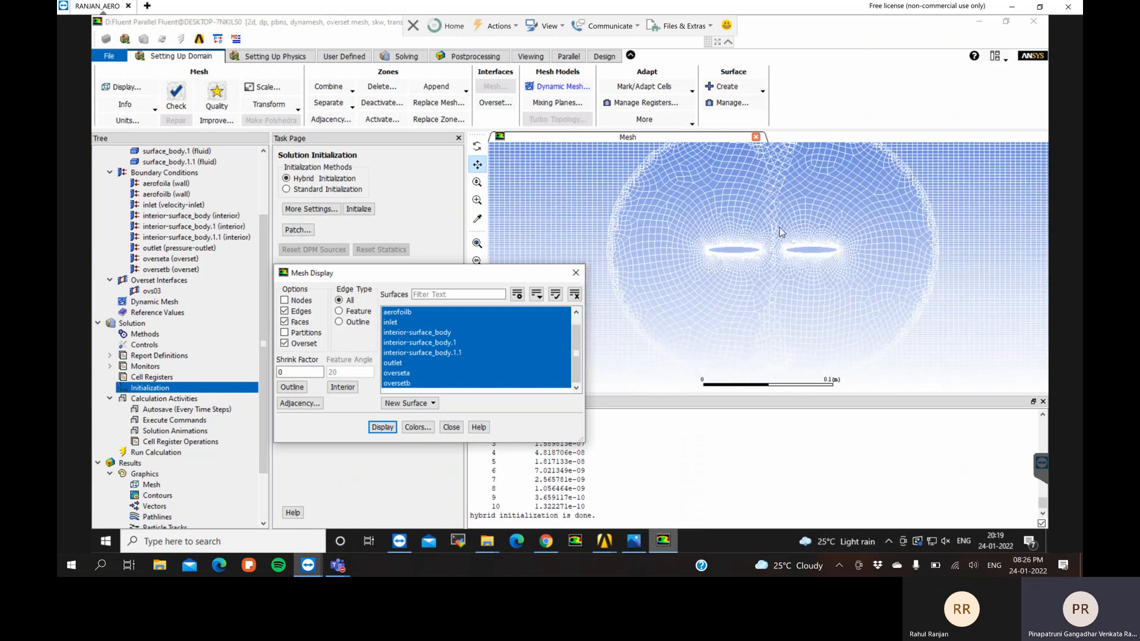
scroll(777, 256, "up", 5)
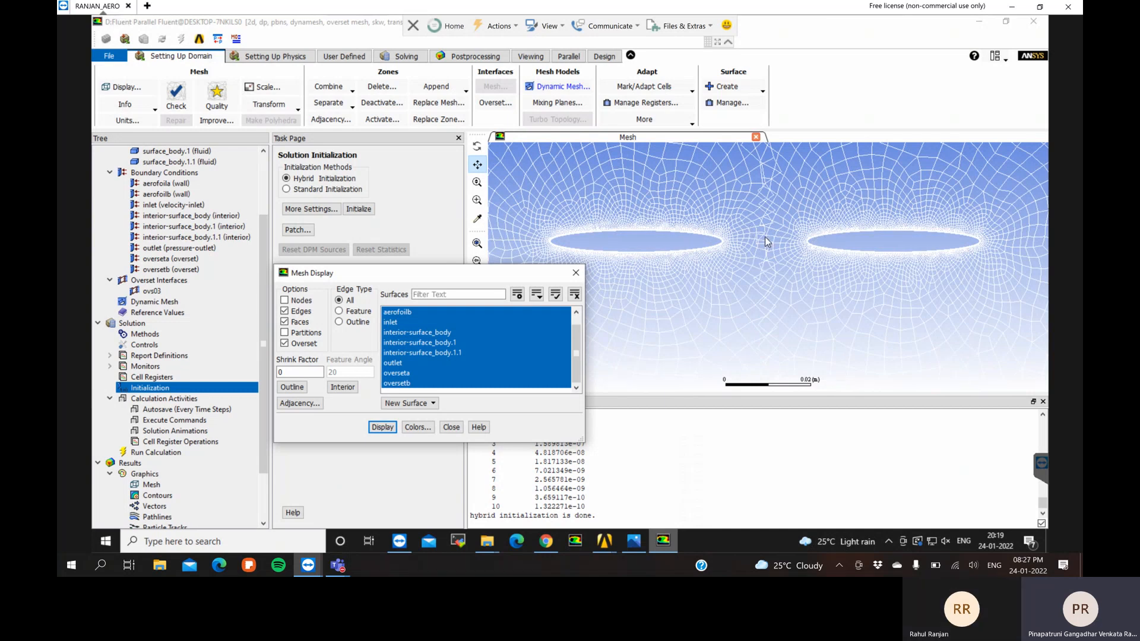
scroll(764, 254, "down", 5)
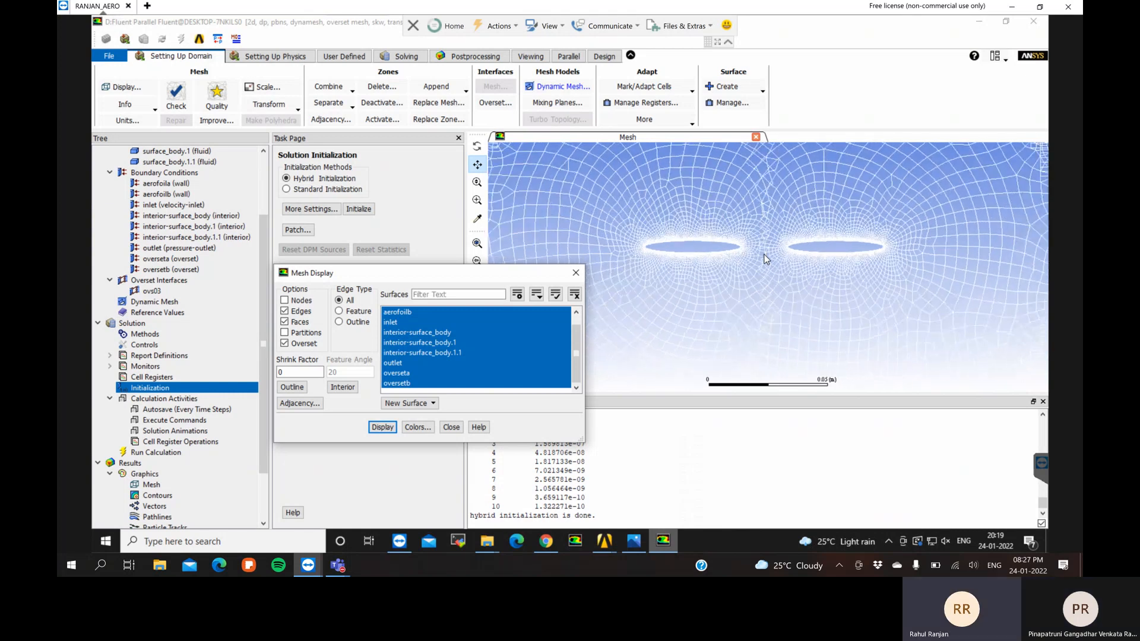
scroll(764, 254, "down", 1)
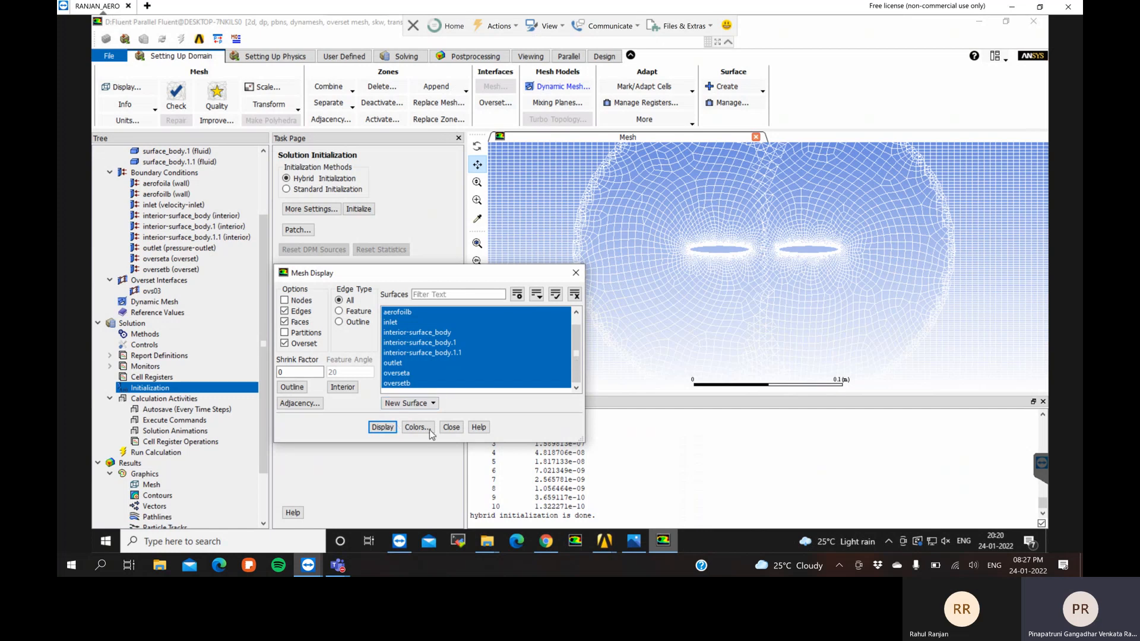
scroll(732, 255, "down", 2)
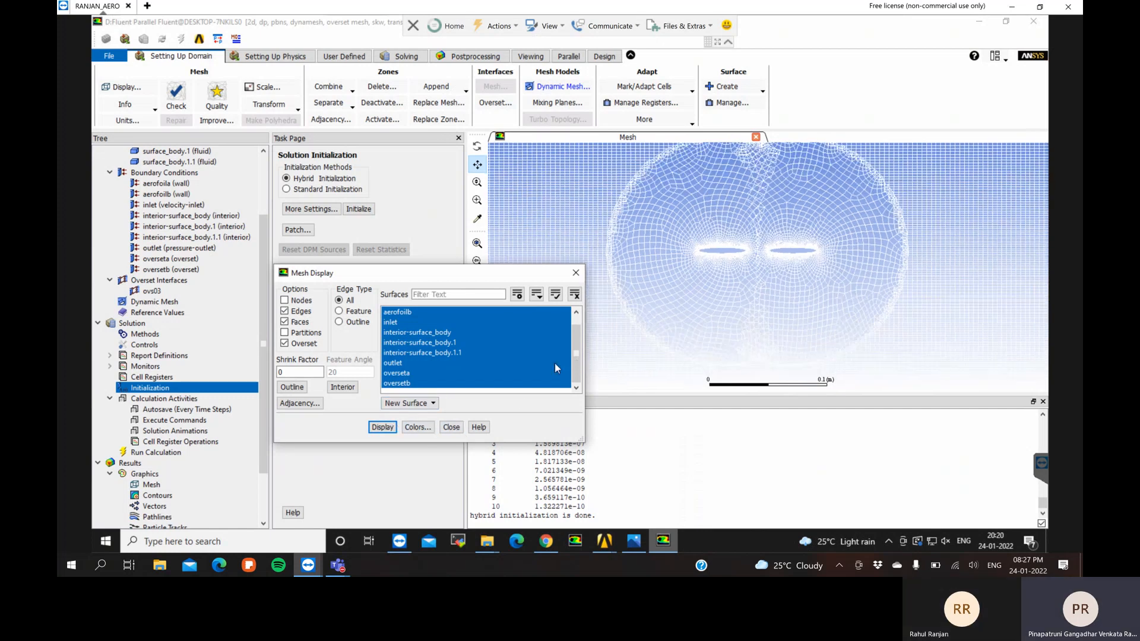
left_click(448, 428)
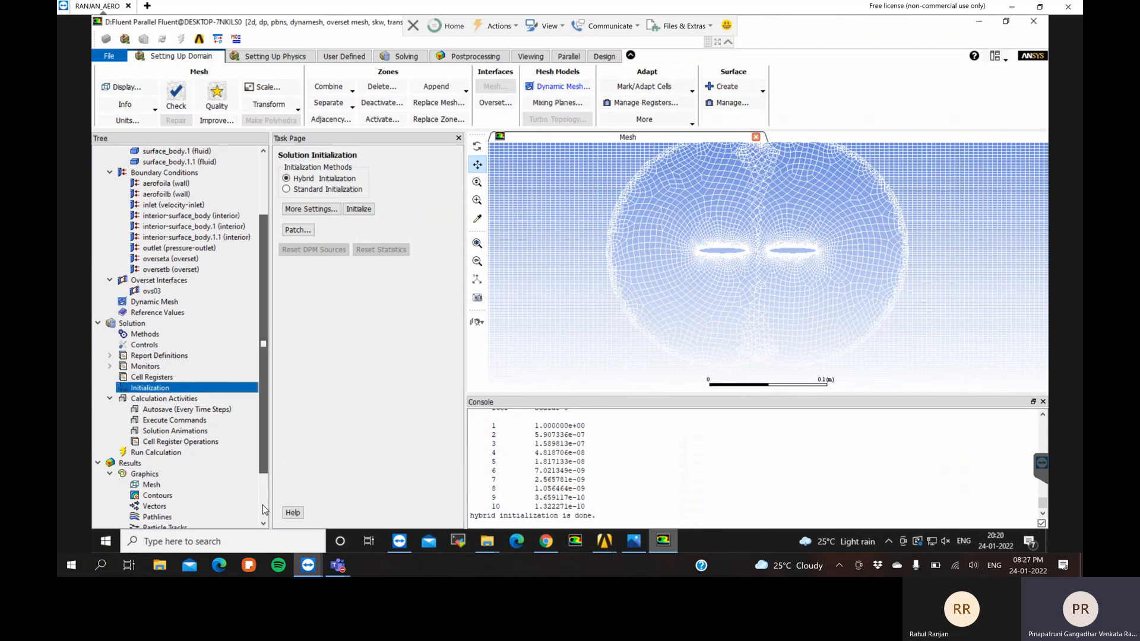
Create a new contour plot of Velocity Magnitude
scroll(263, 509, "down", 2)
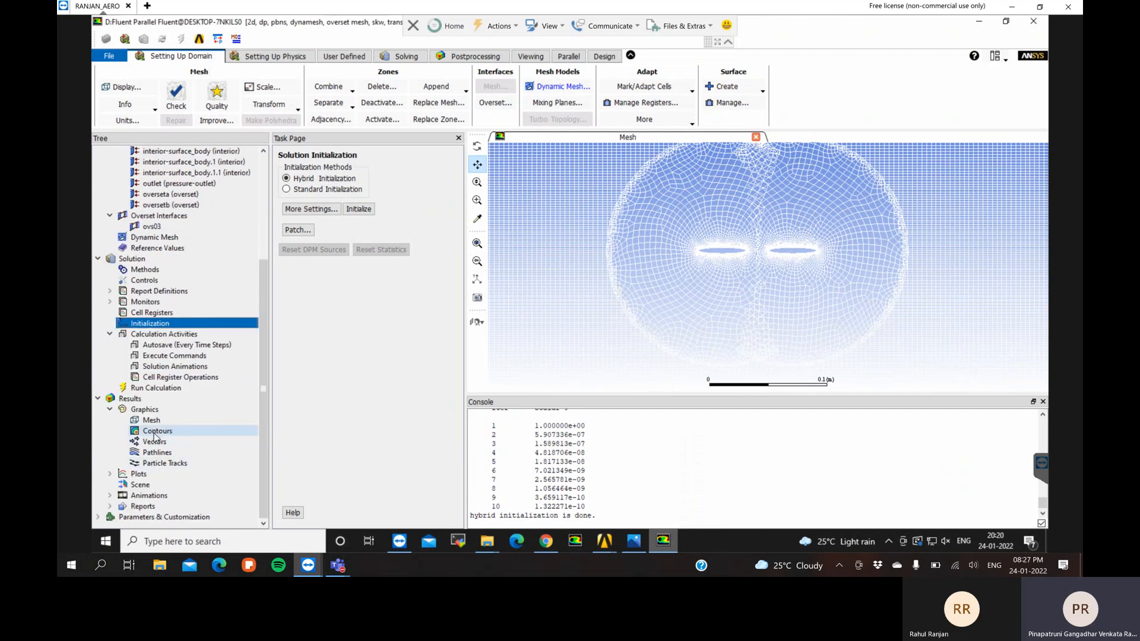
right_click(155, 435)
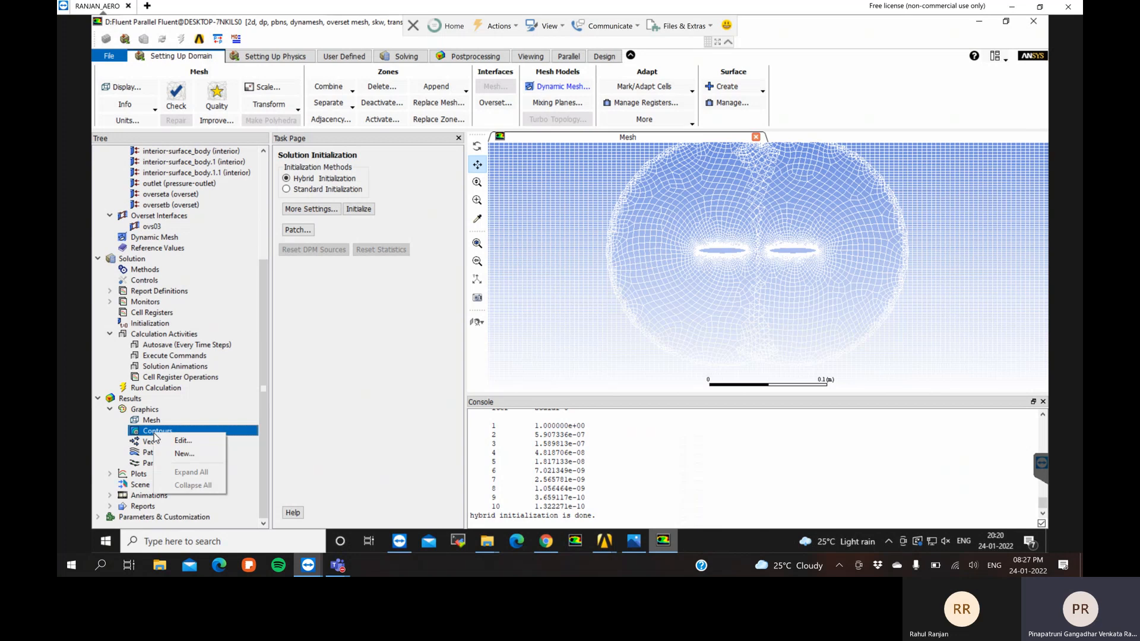
left_click(184, 455)
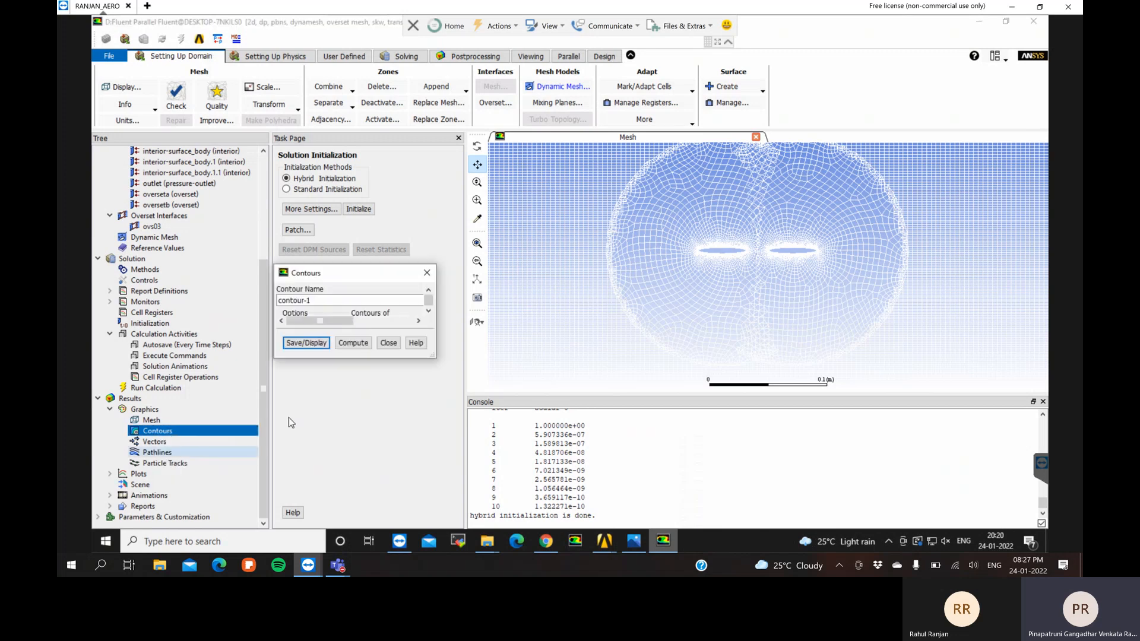
left_click(387, 325)
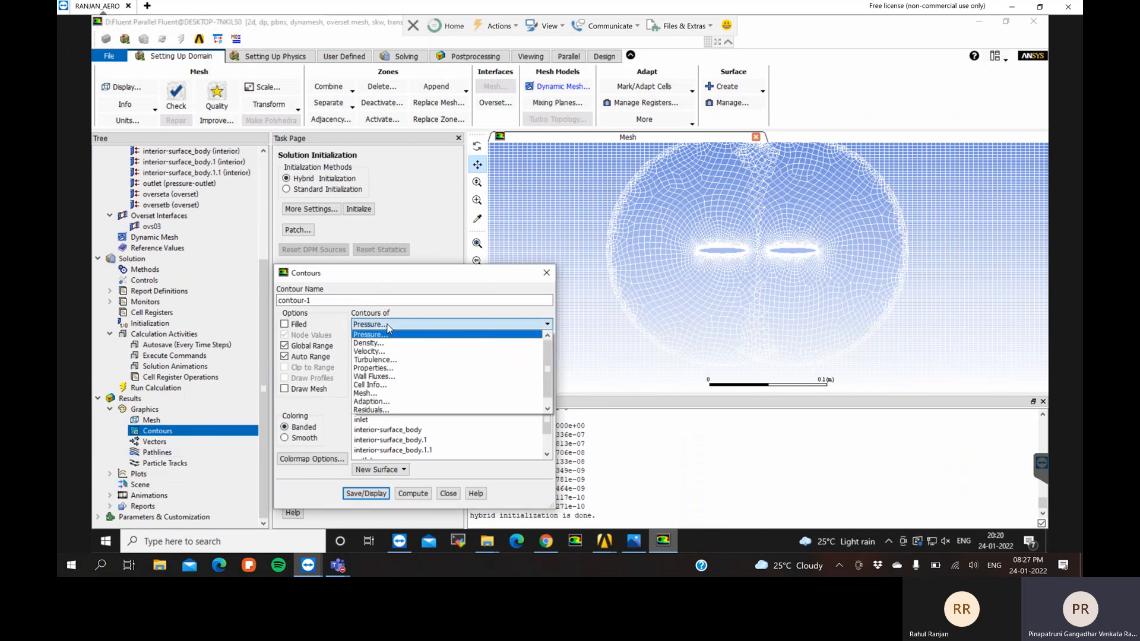
left_click(394, 348)
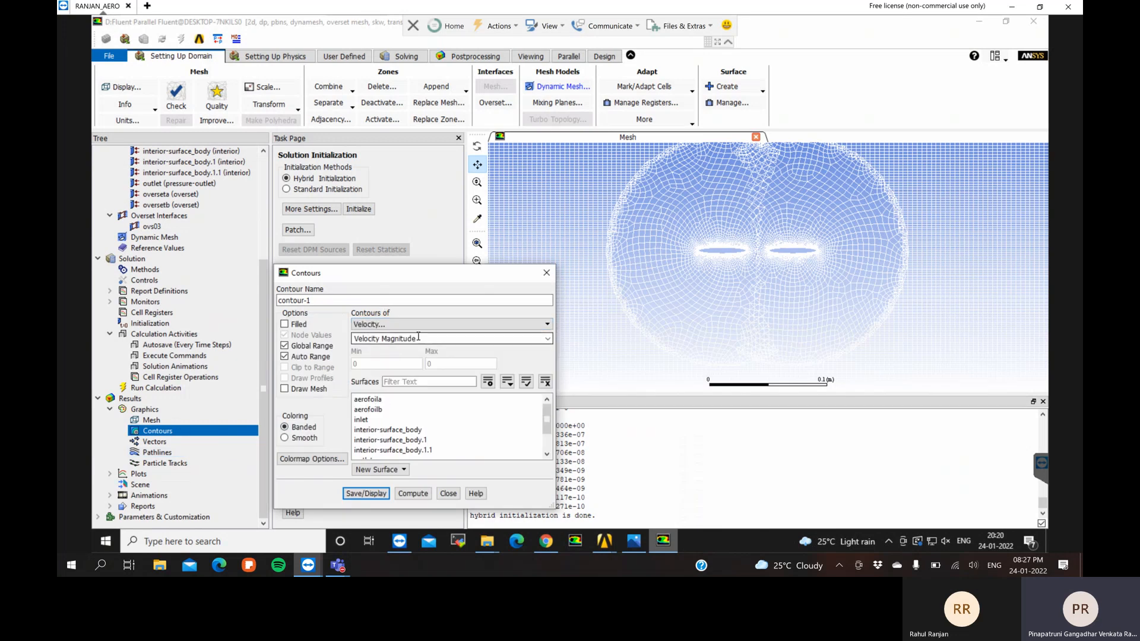
Make the contour filled, disable Global Range, and save and display it with no surfaces selected
scroll(419, 432, "down", 1)
left_click(419, 430)
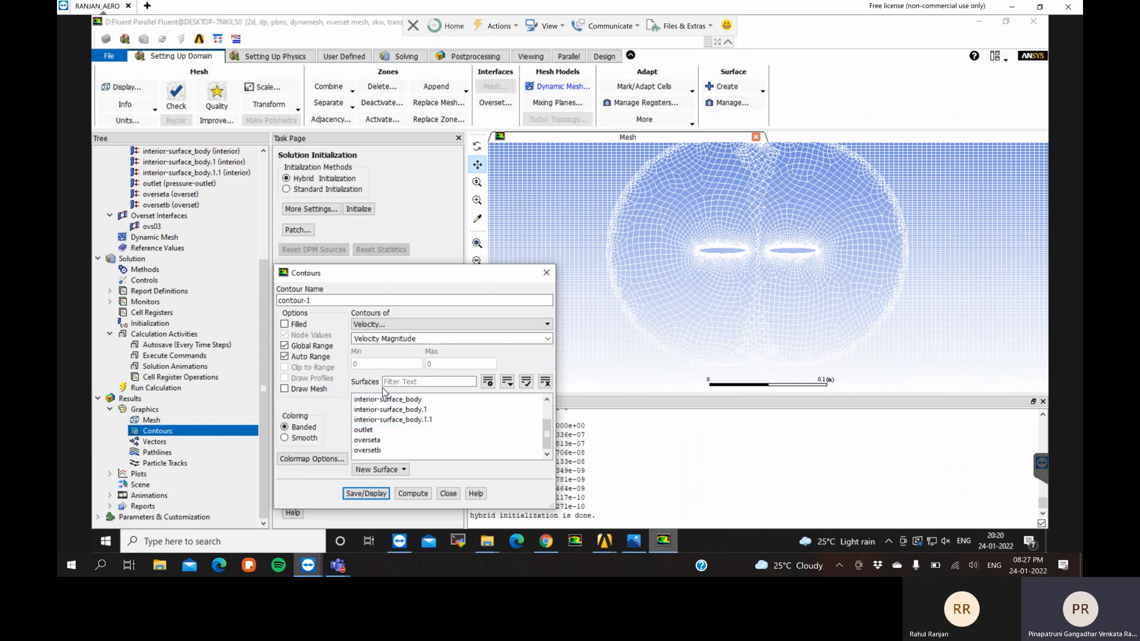
left_click(312, 348)
left_click(302, 325)
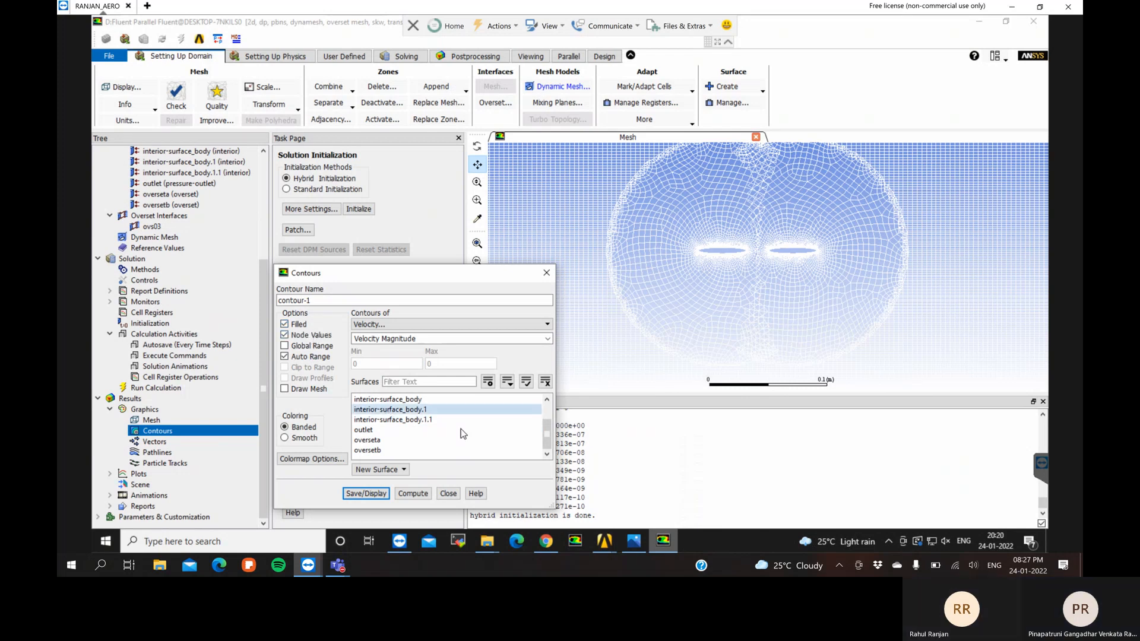
scroll(461, 428, "up", 1)
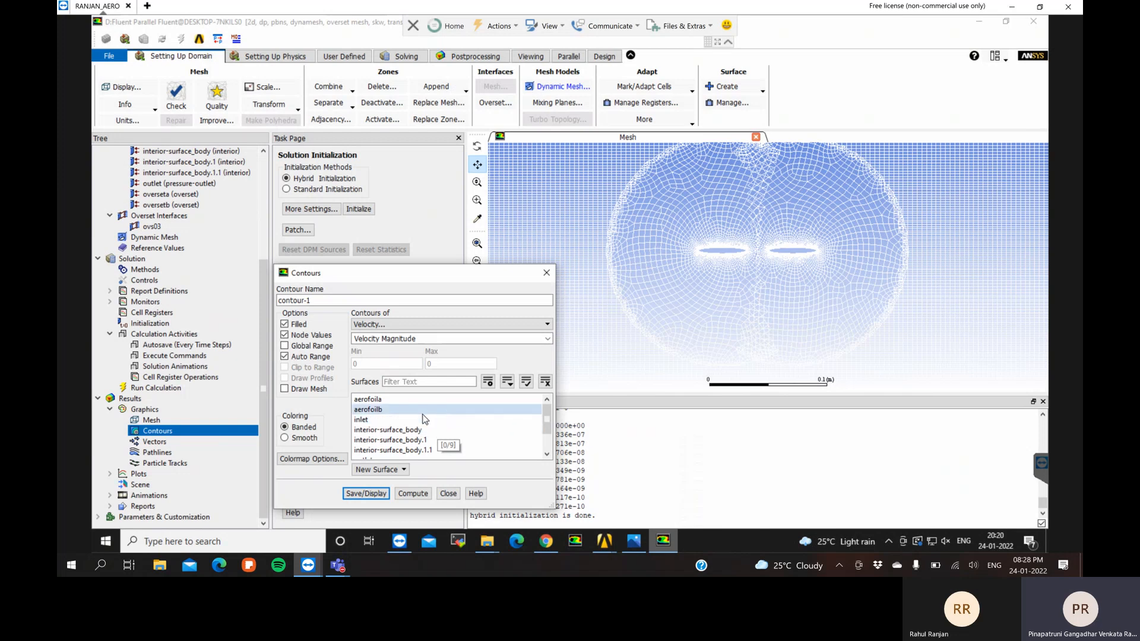
scroll(425, 443, "down", 1)
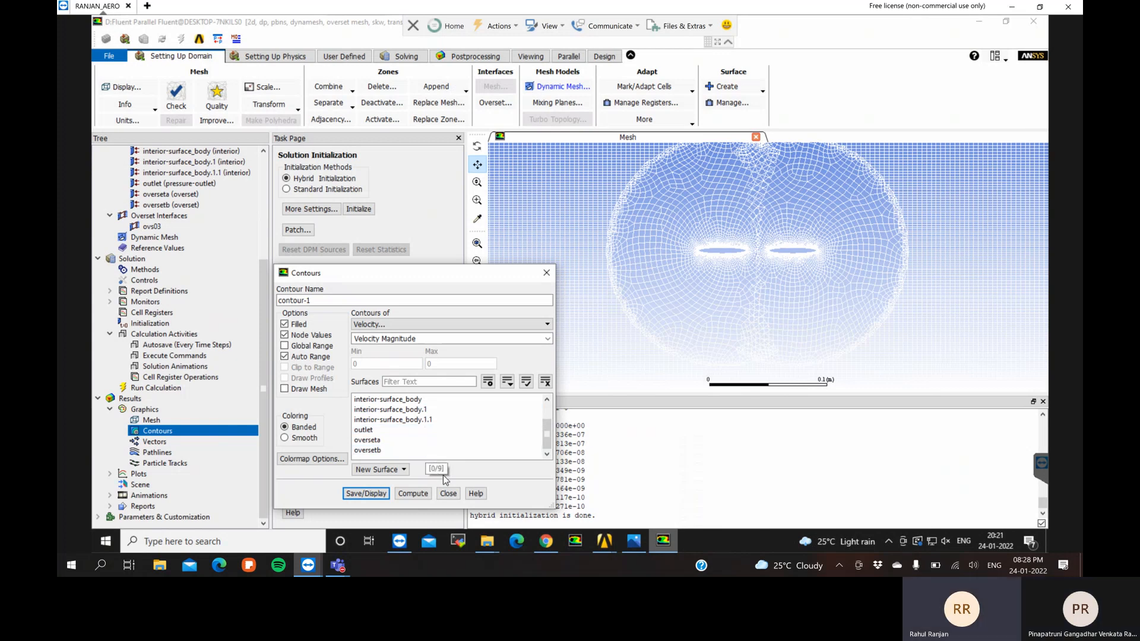
left_click(382, 496)
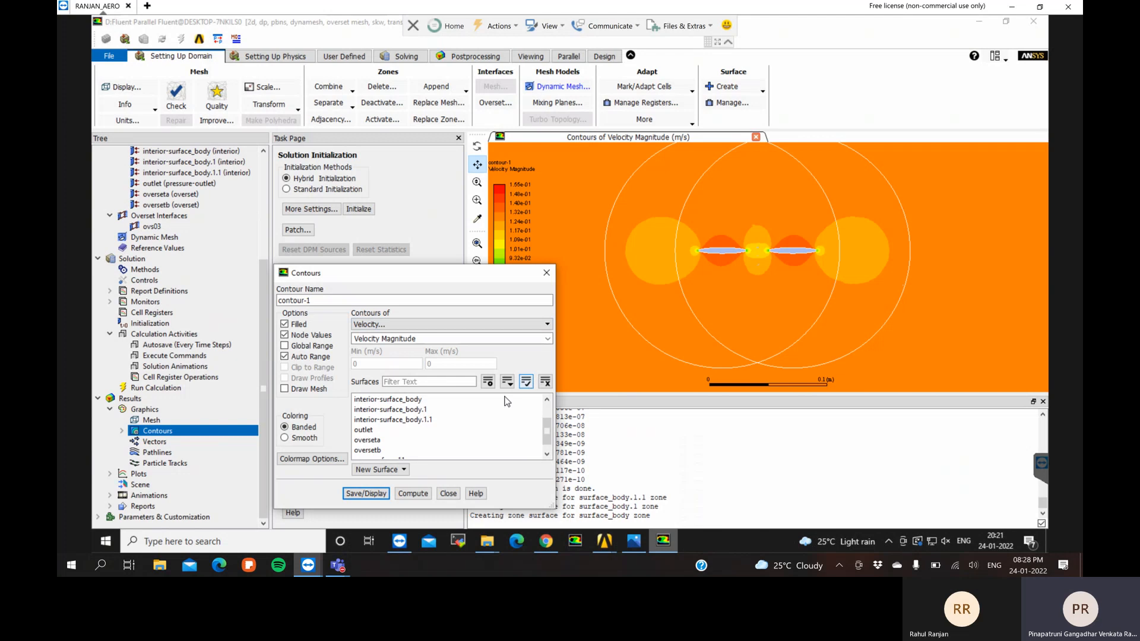
Display the velocity contour on all surfaces, deselect them all again, redisplay it and close the contour settings
left_click(526, 381)
left_click(381, 493)
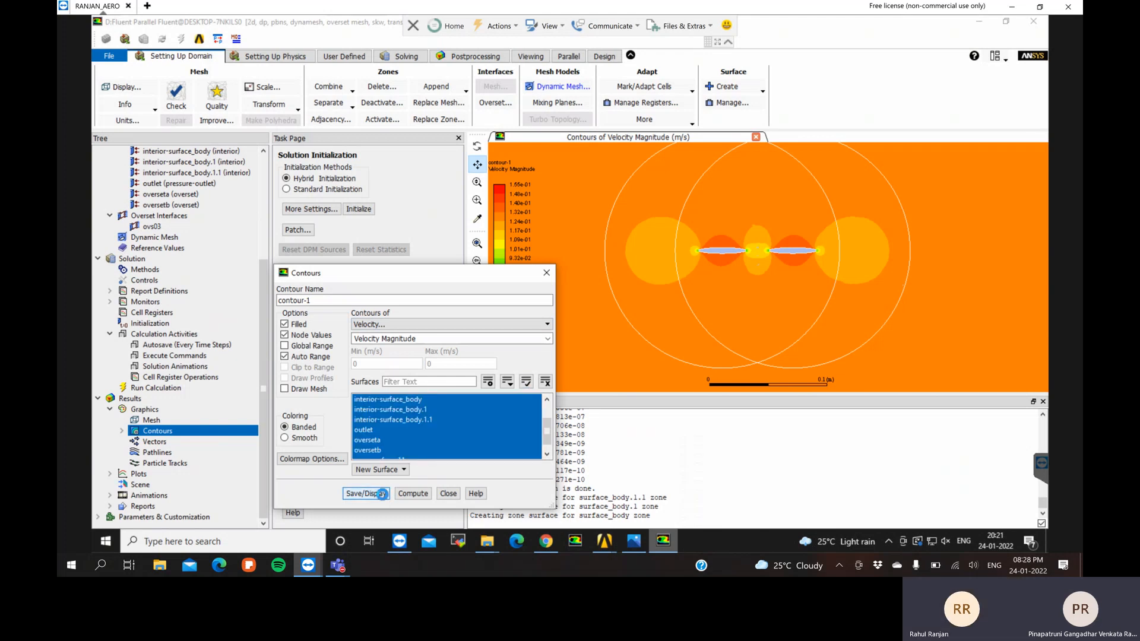
left_click(525, 382)
left_click(374, 493)
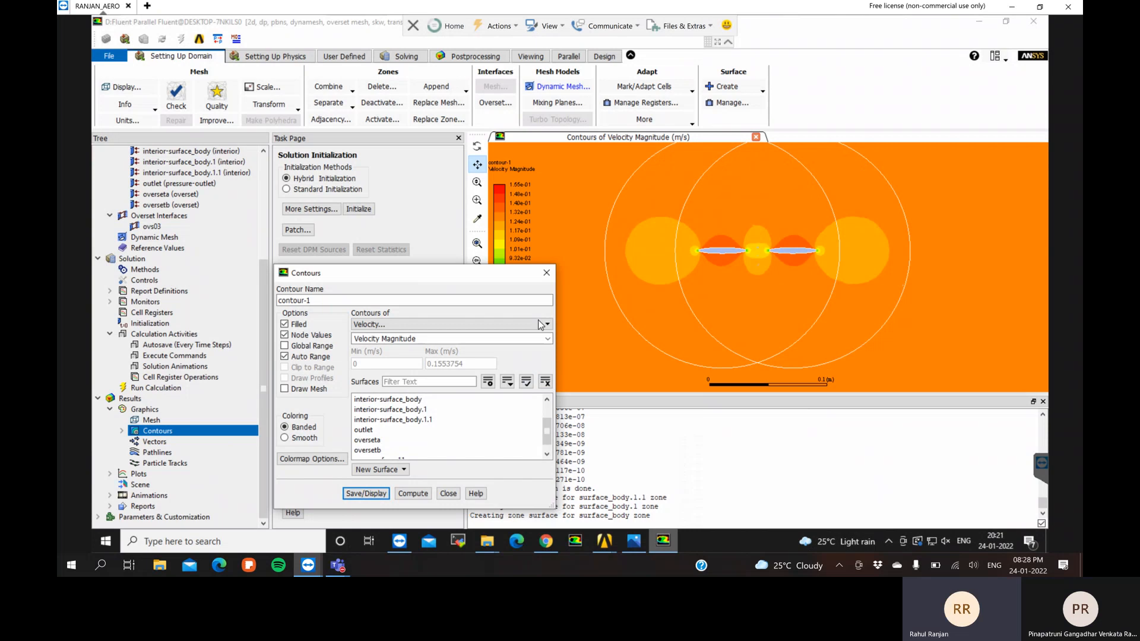
left_click(546, 273)
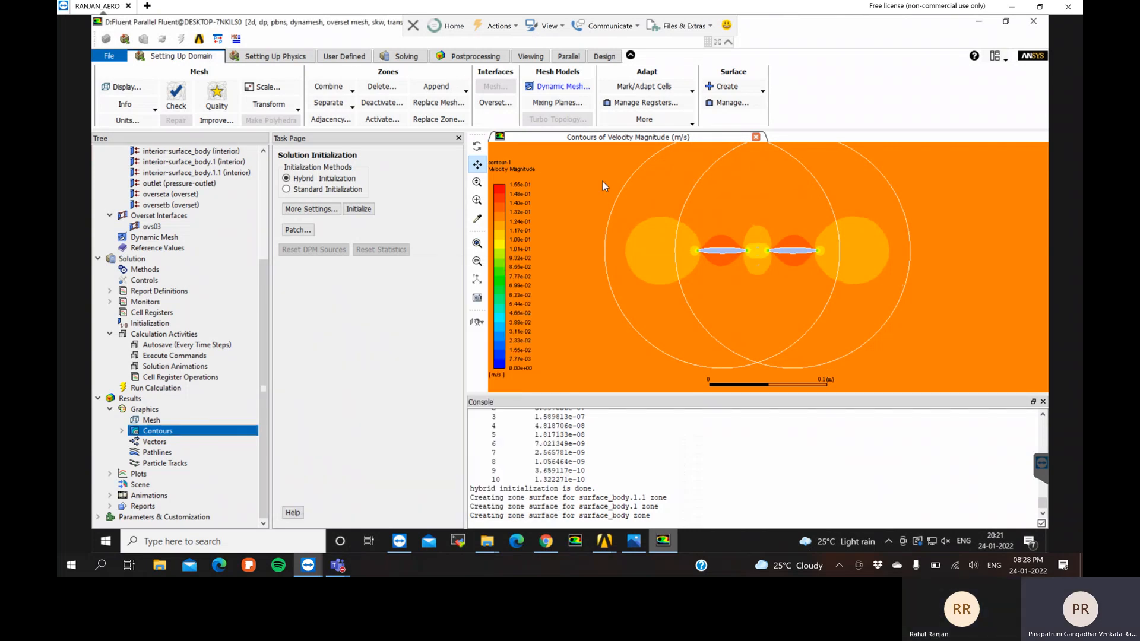
Display the mesh with all surfaces deselected to empty the graphics window, and close the mesh display settings
left_click(130, 87)
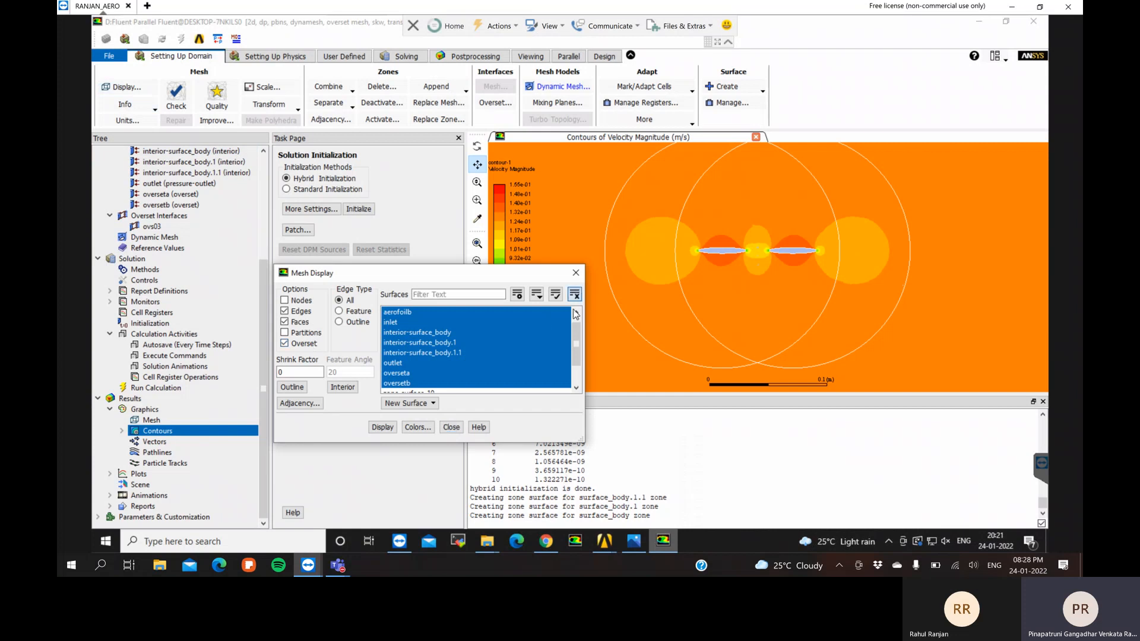
left_click(574, 294)
left_click(375, 428)
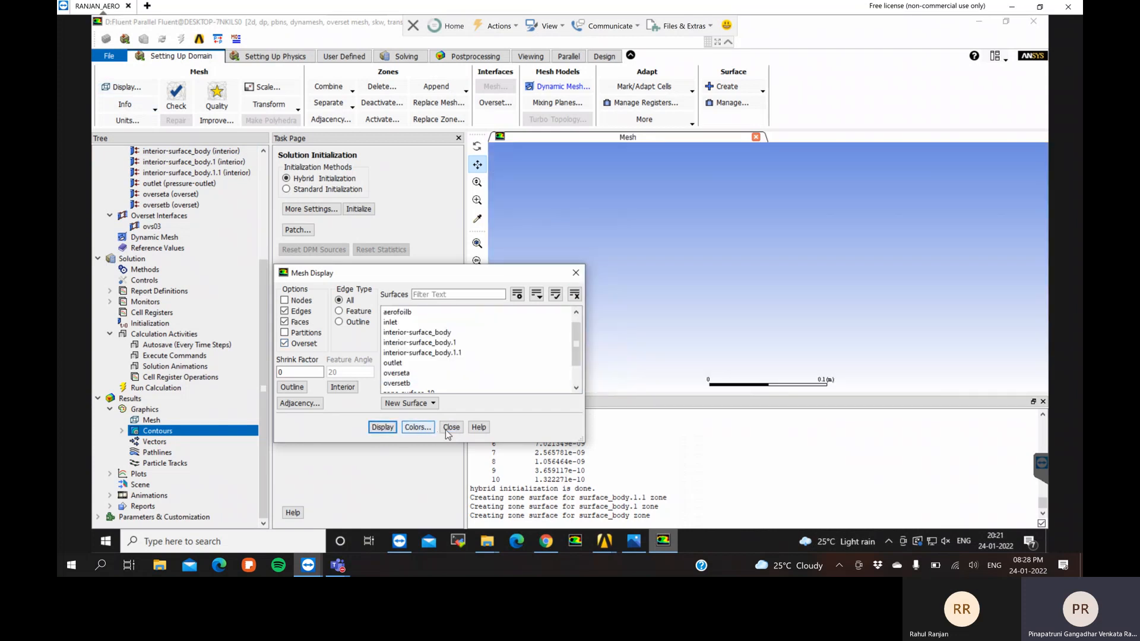
left_click(451, 427)
Edit contour-1 to deselect all surfaces, save and display the filled velocity contour, and close its settings
right_click(156, 430)
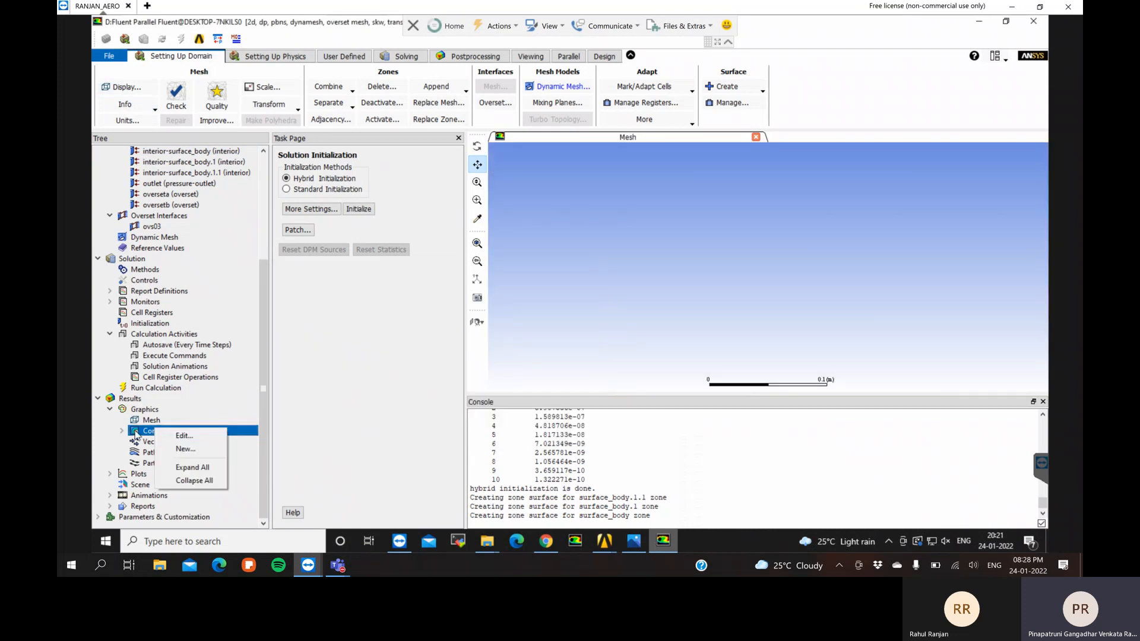
left_click(123, 431)
left_click(155, 440)
right_click(148, 442)
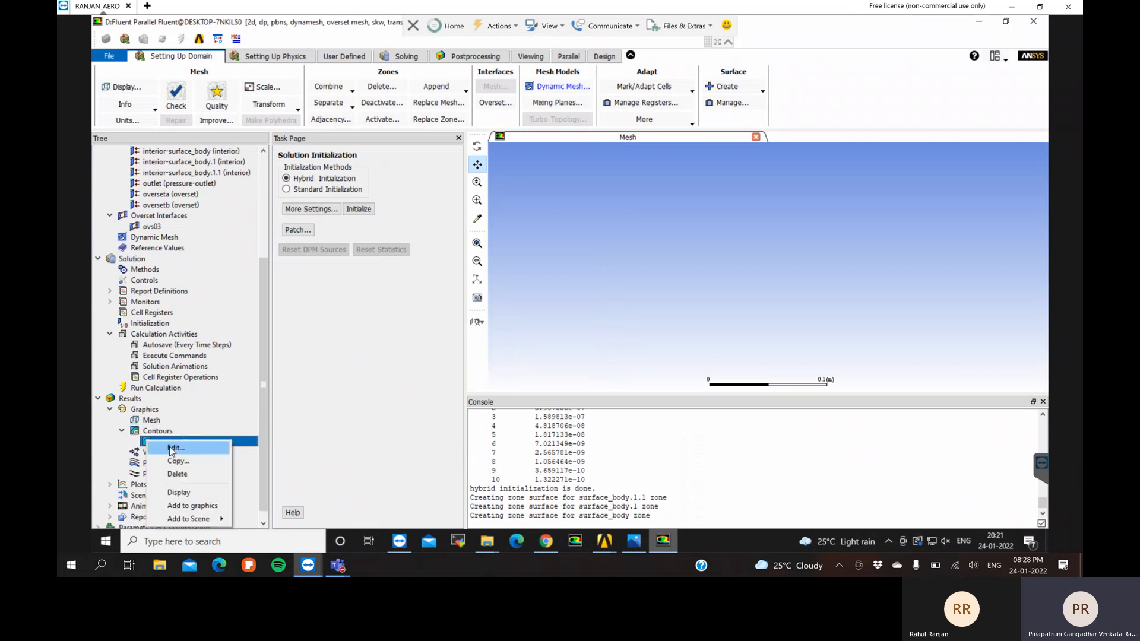
left_click(172, 450)
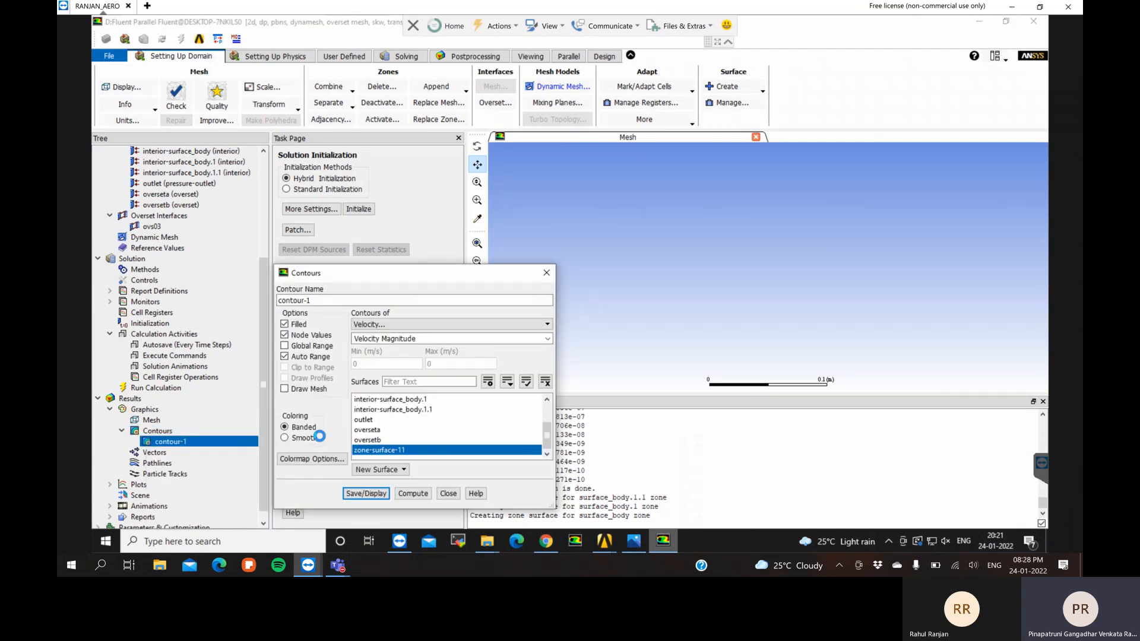
left_click(543, 383)
left_click(361, 495)
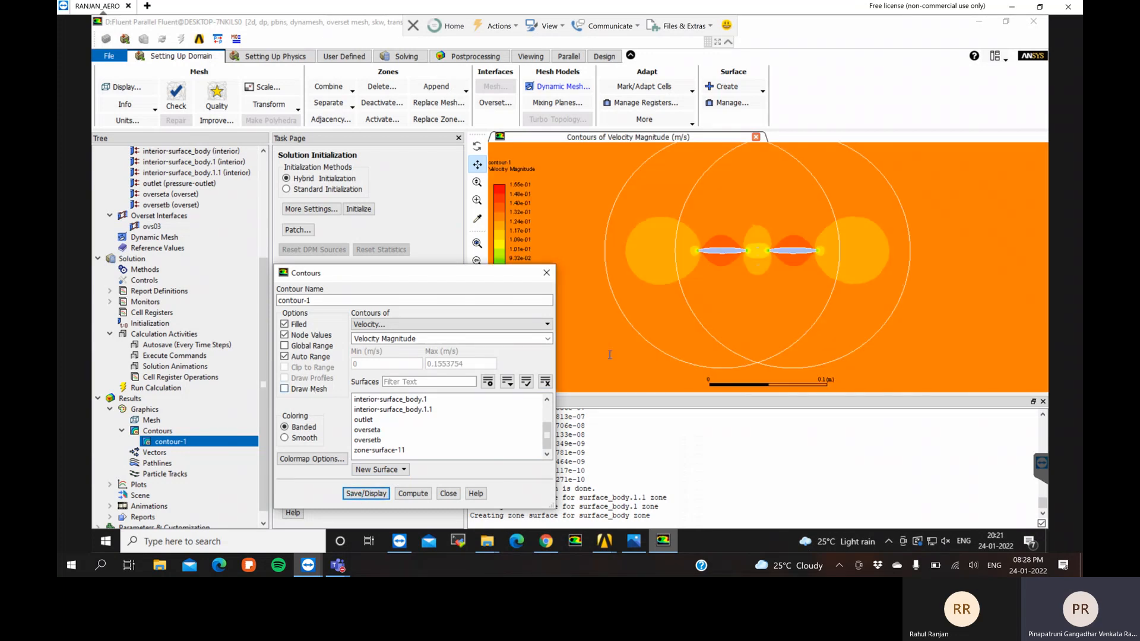
left_click(546, 274)
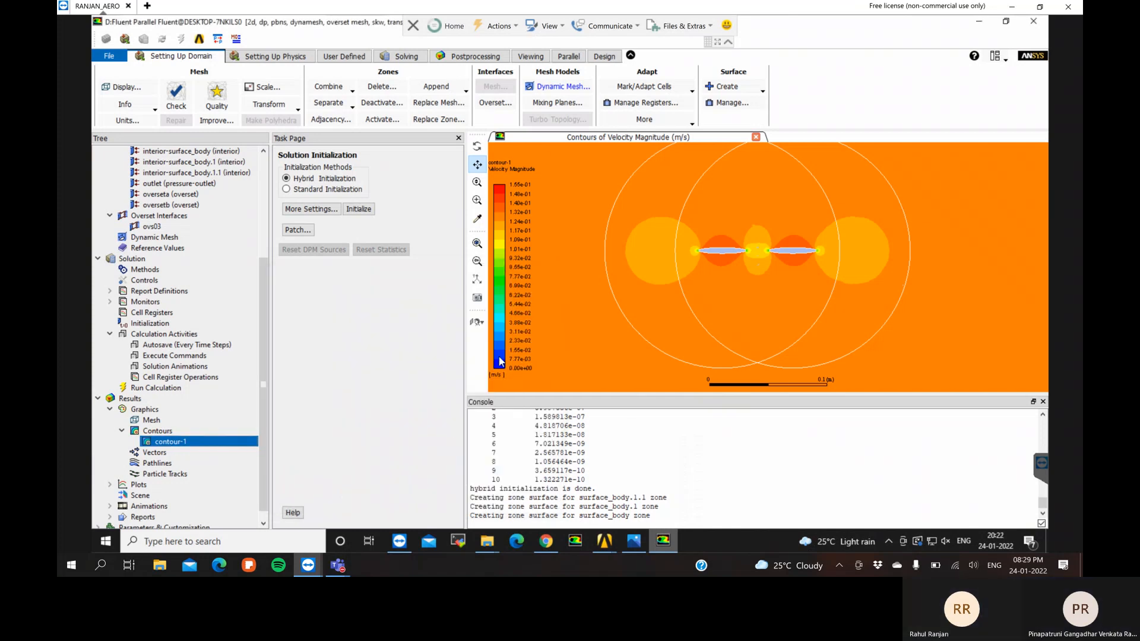
Reopen contour-1, clear its surface selection again, redisplay it and review the surface list before closing
right_click(176, 441)
left_click(184, 447)
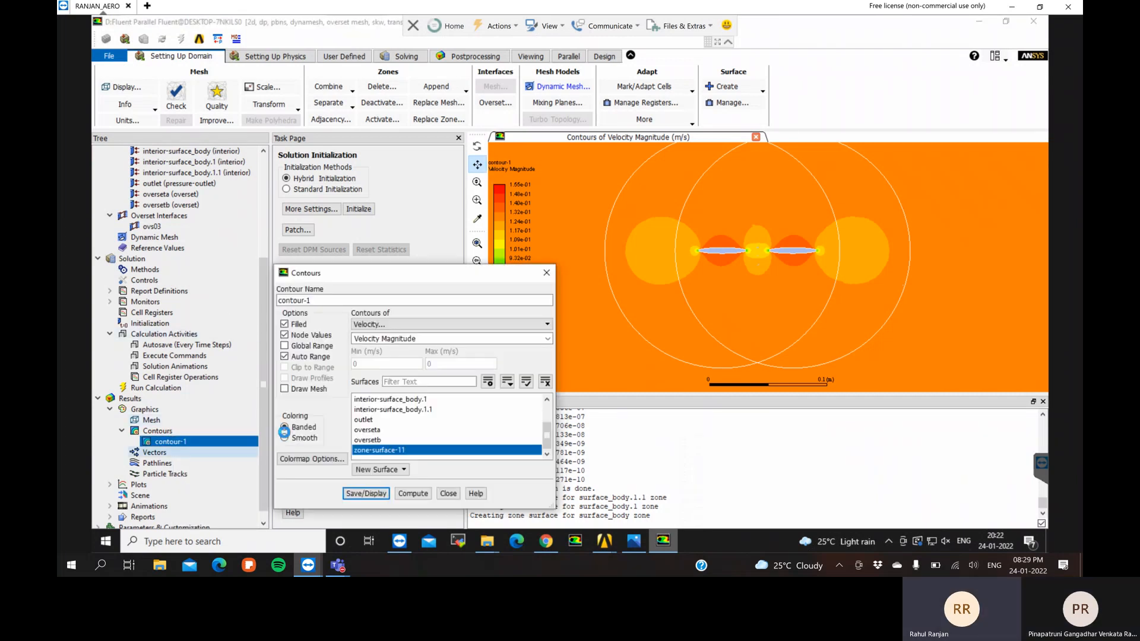
scroll(482, 433, "down", 1)
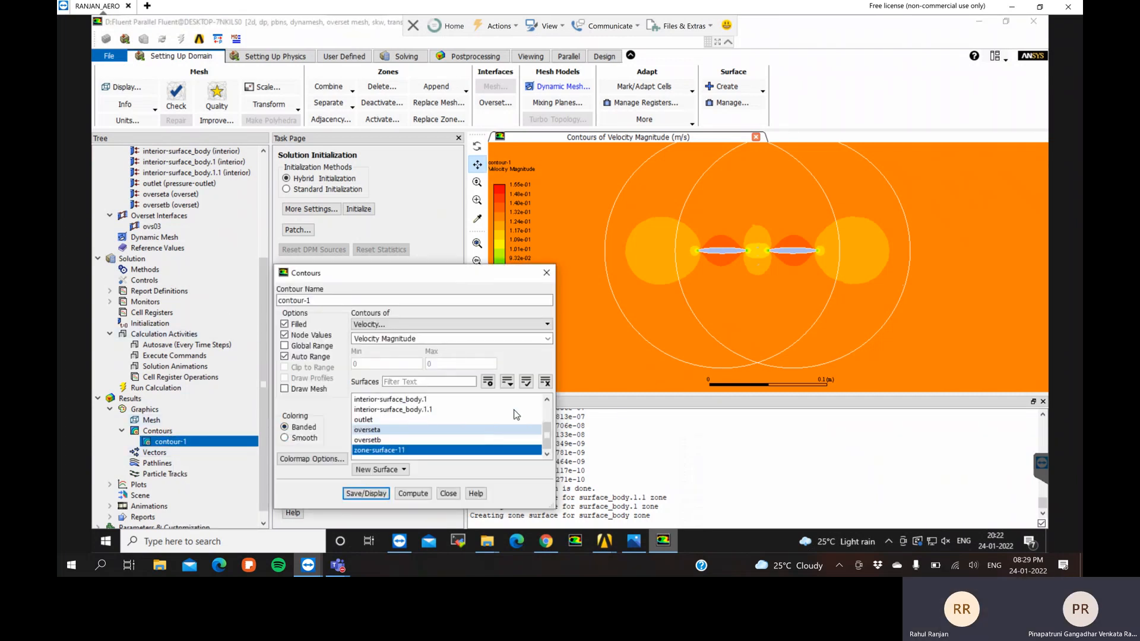
left_click(545, 382)
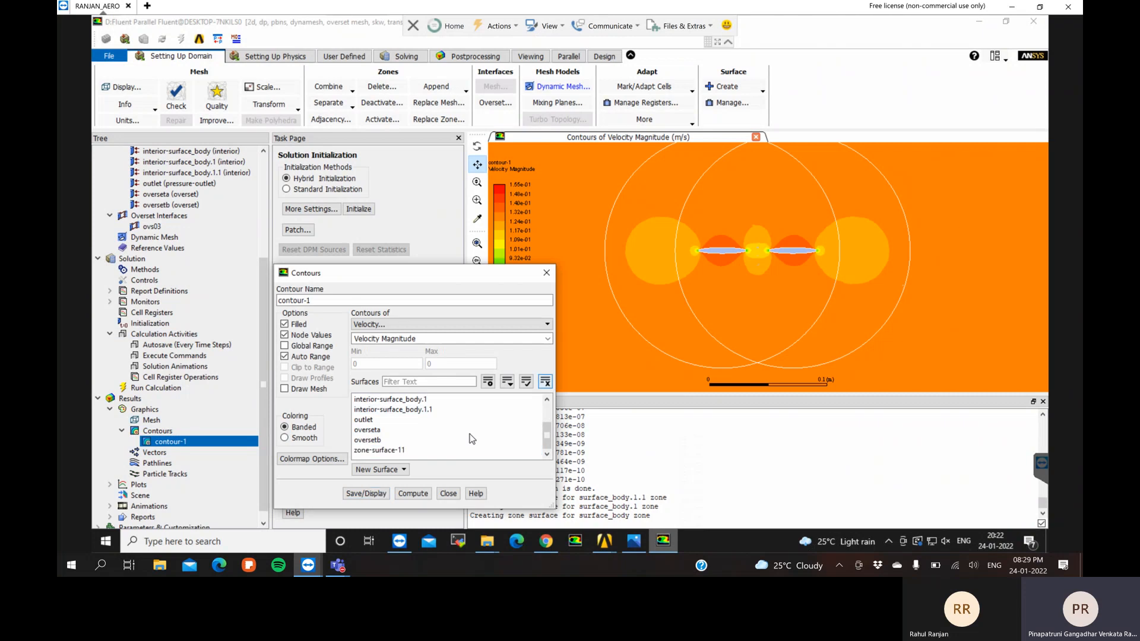
left_click(371, 498)
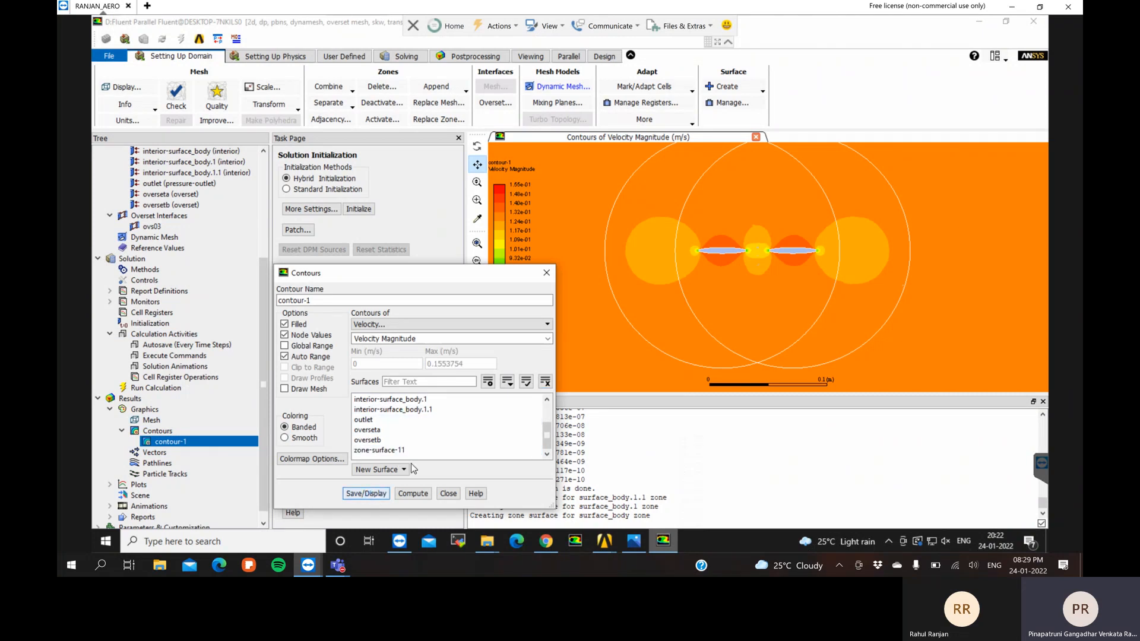
scroll(419, 436, "up", 2)
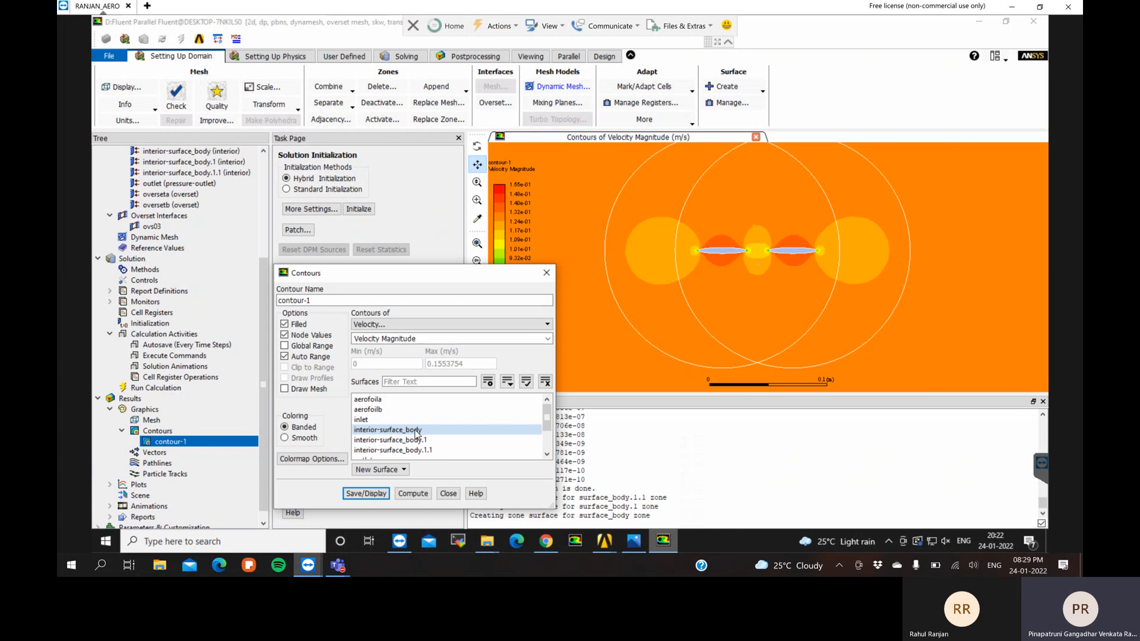
scroll(419, 442, "down", 2)
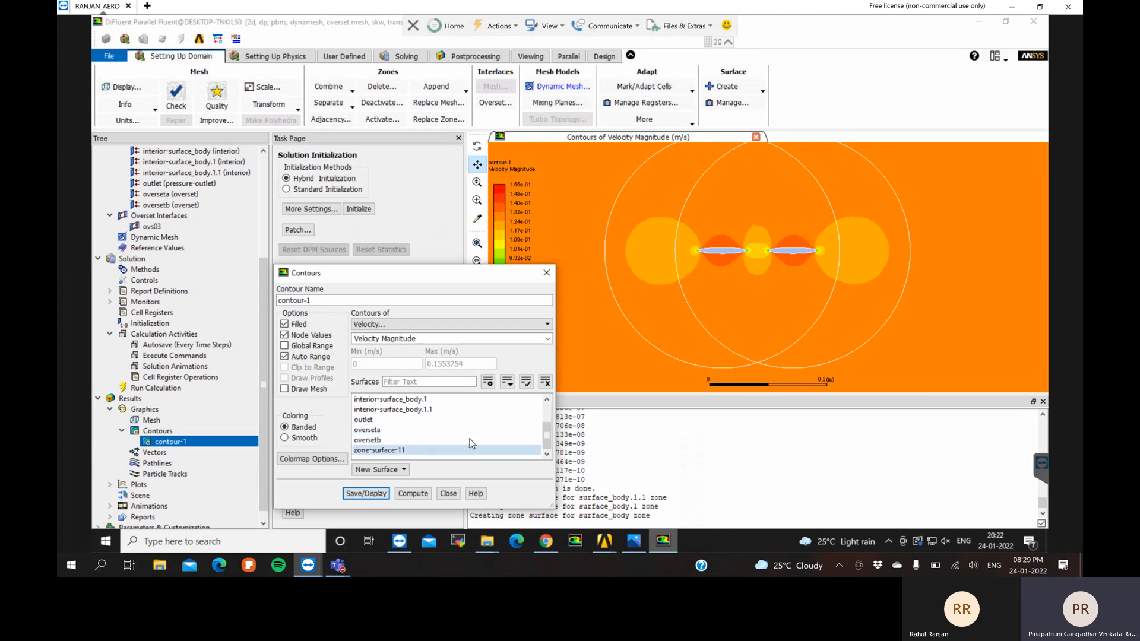
left_click(453, 495)
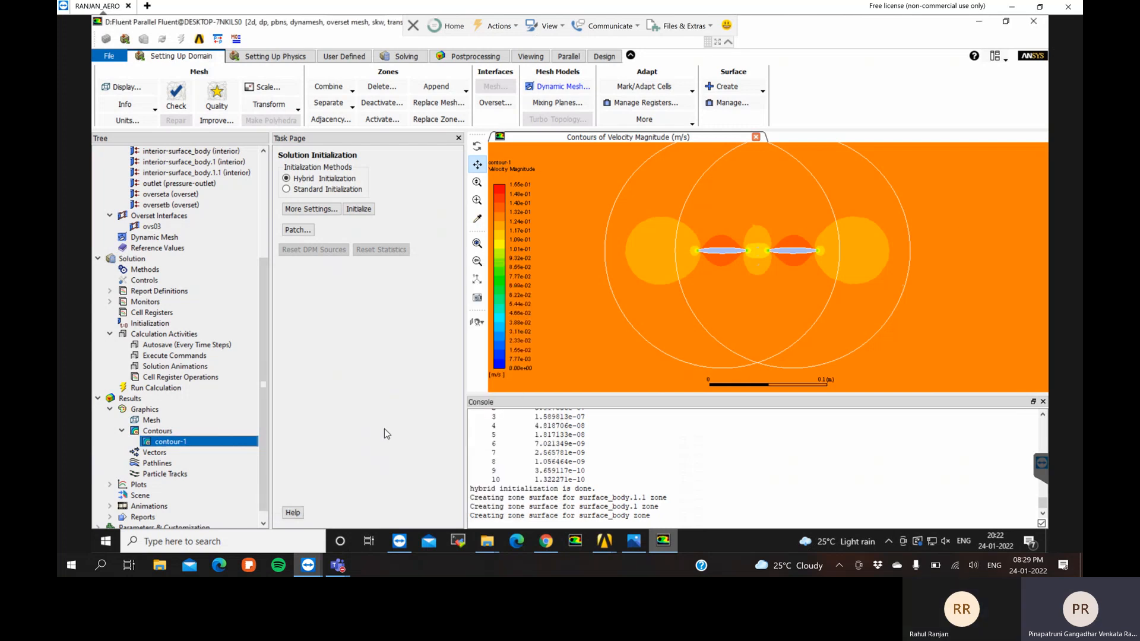
Rename contour-1 as velocity, then save and display it
right_click(183, 445)
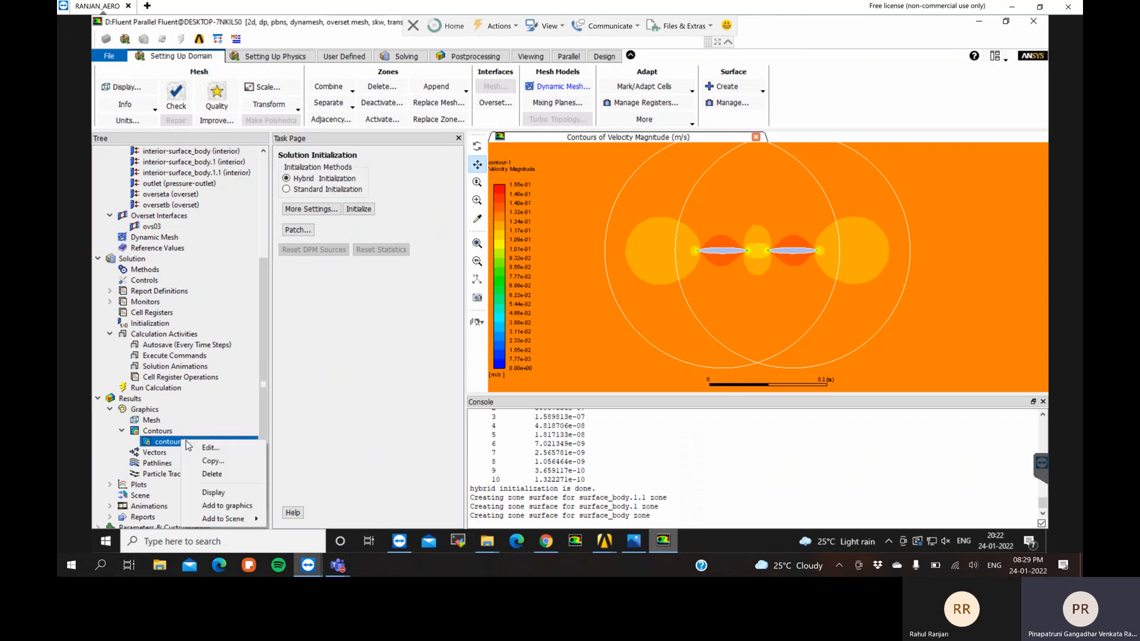
left_click(196, 446)
left_click_drag(323, 299, 251, 309)
type("velo")
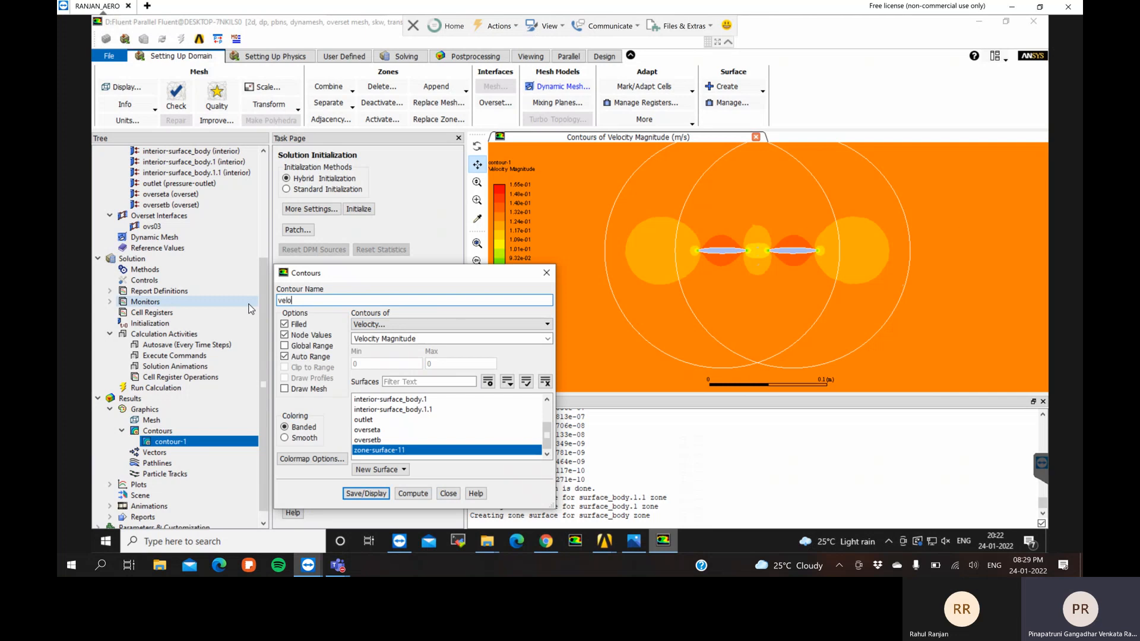
type("city")
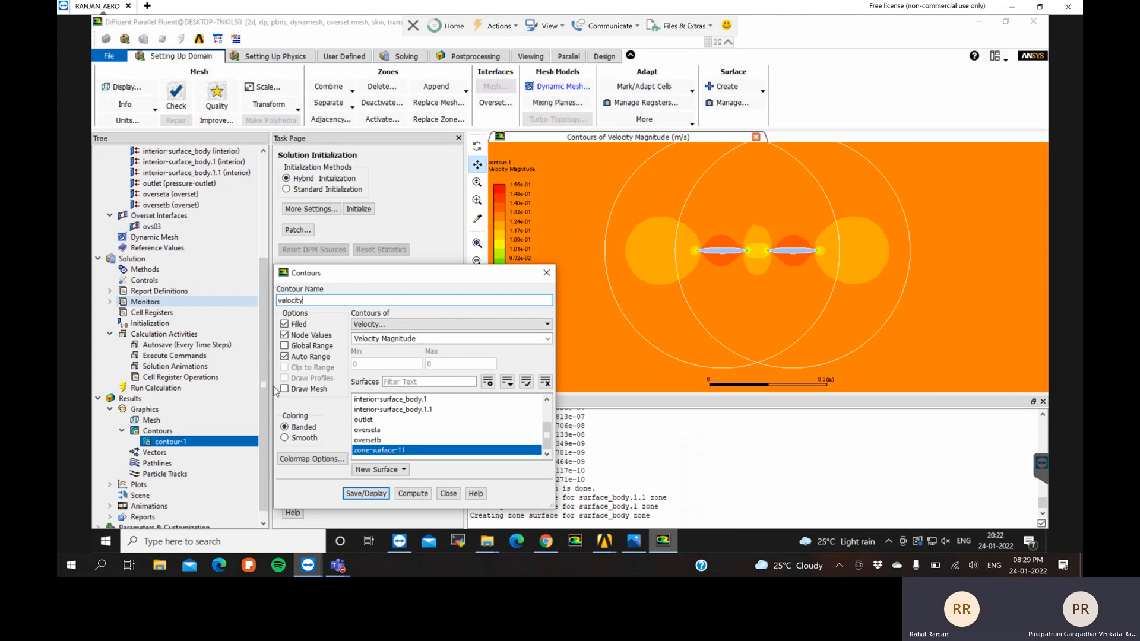
left_click(365, 493)
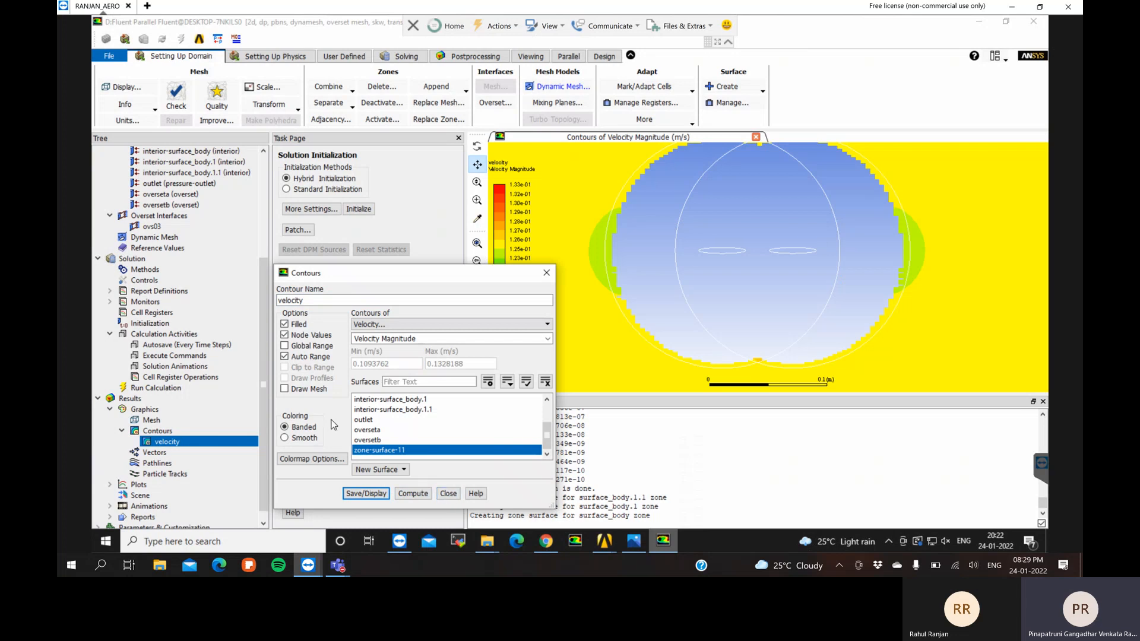
Deselect all surfaces of the velocity contour, save and display it again, and close its settings
left_click(545, 381)
left_click(377, 493)
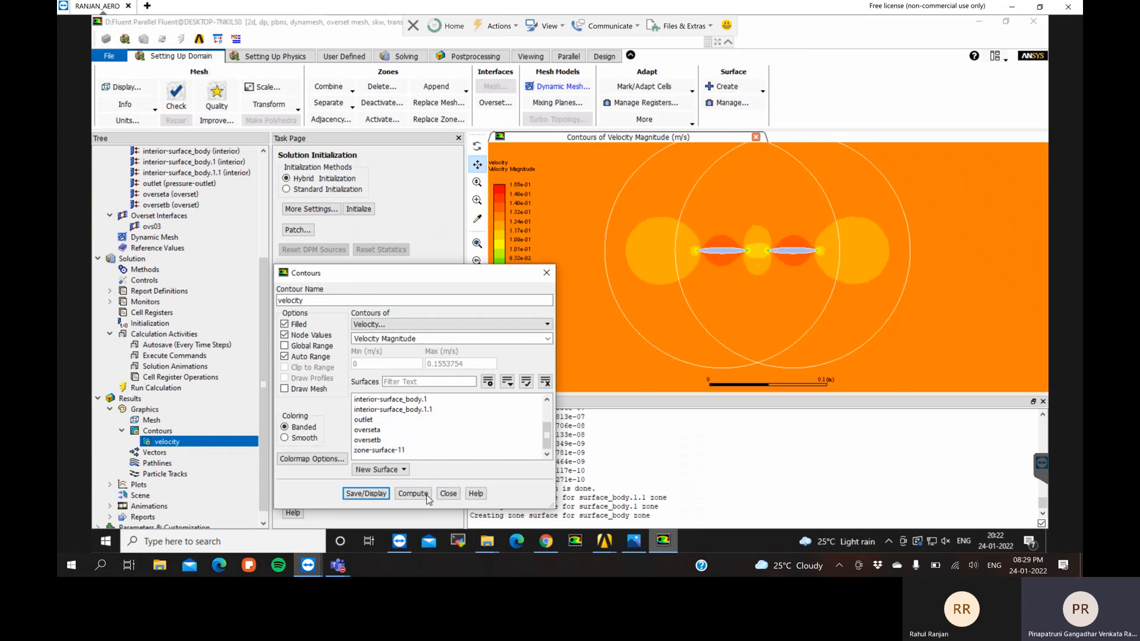
left_click(442, 494)
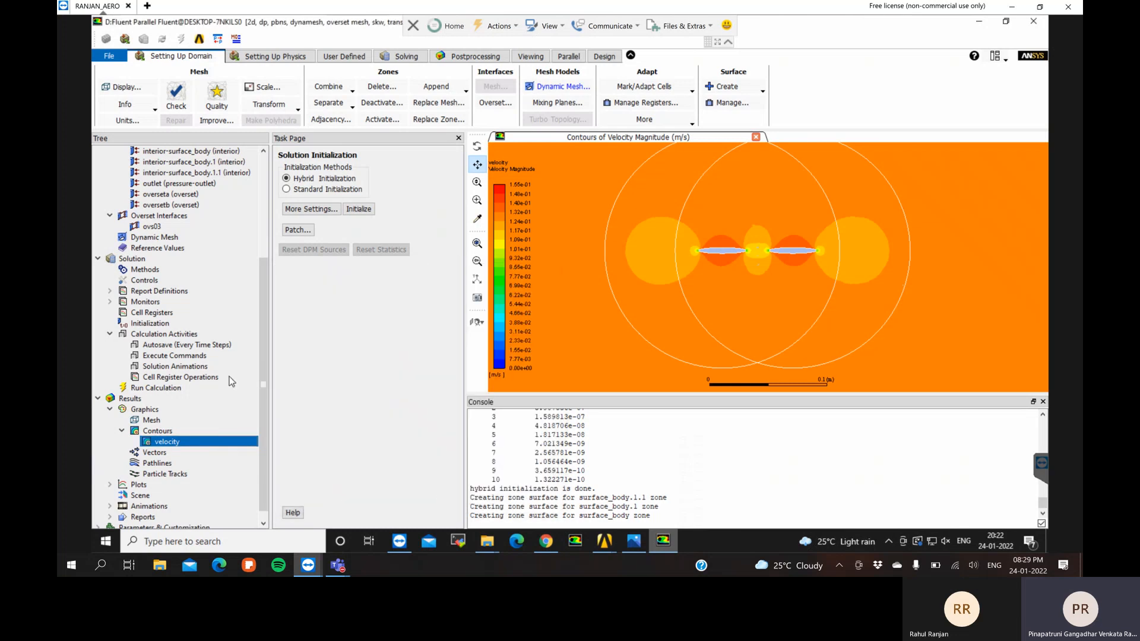
Create a new solution animation that records the velocity contour after every 1 time step
right_click(172, 368)
left_click(191, 373)
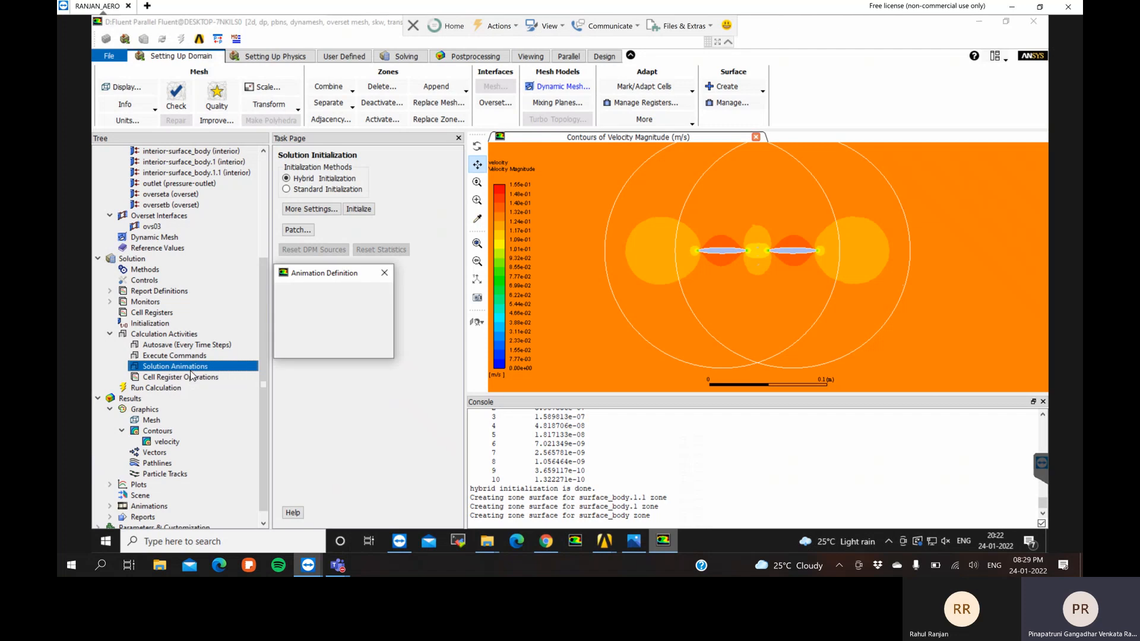
left_click(399, 308)
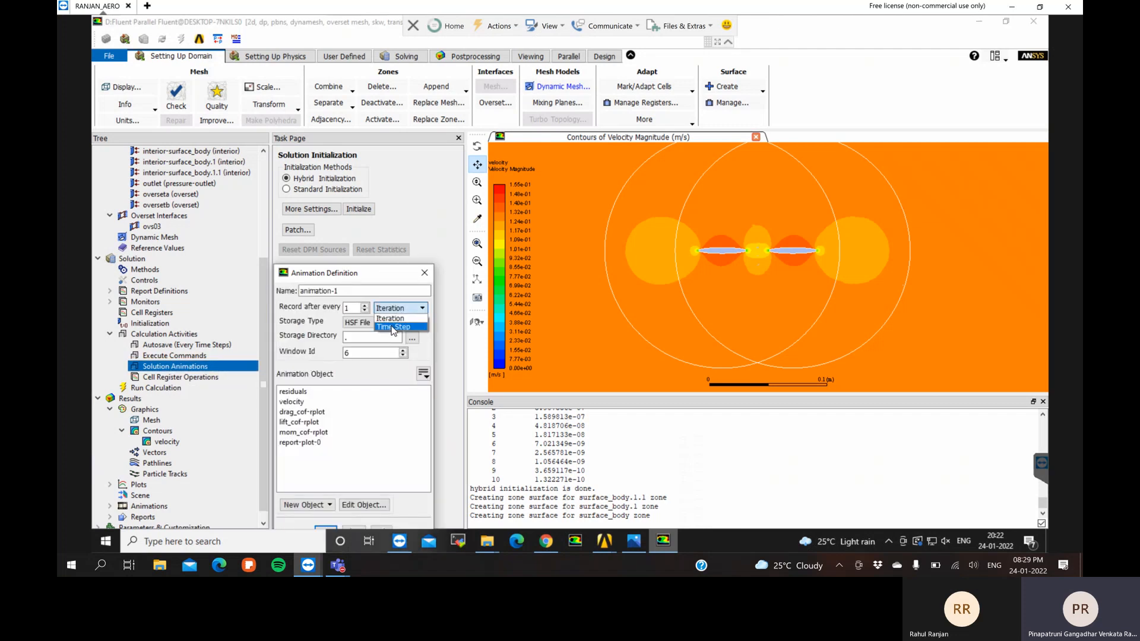
left_click(392, 327)
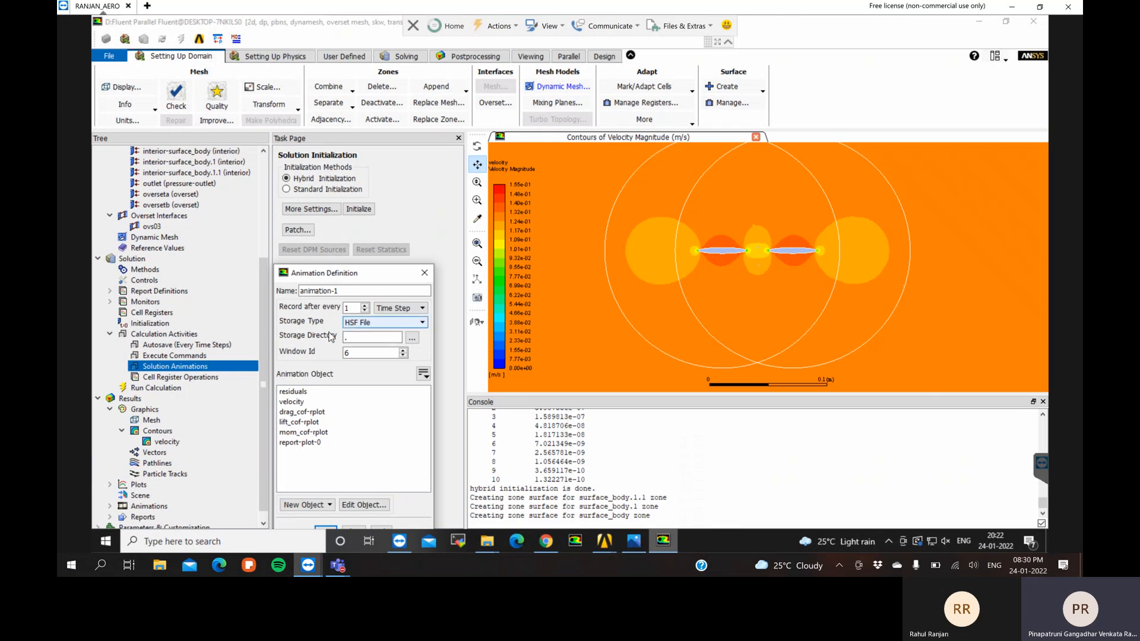
left_click(308, 403)
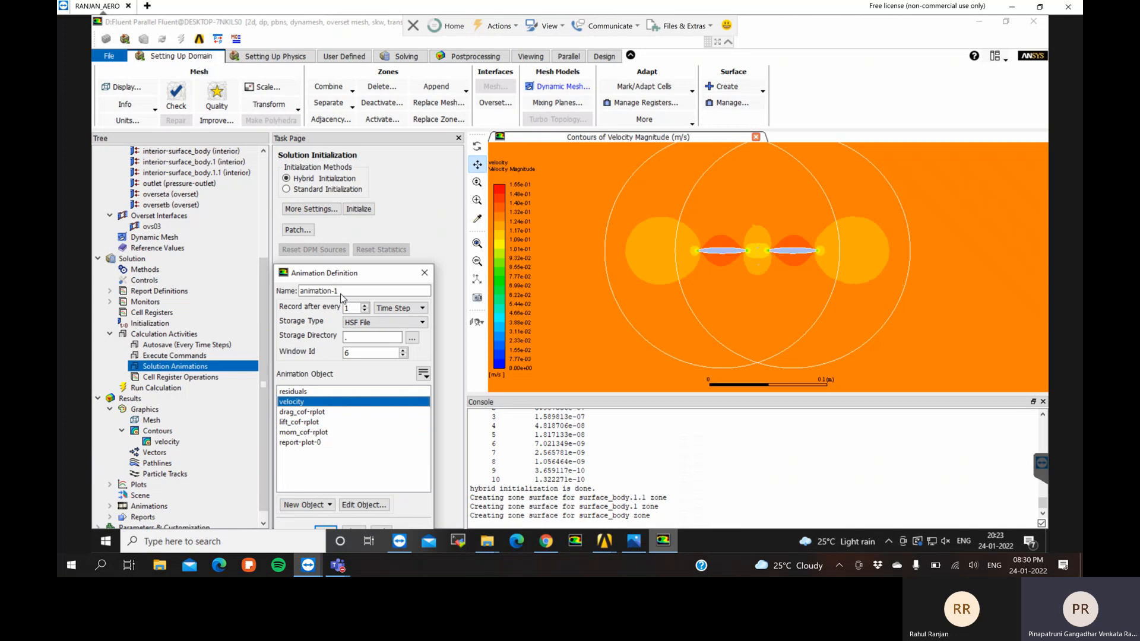
Name the animation velocity and try to save its definition
left_click_drag(344, 291, 298, 295)
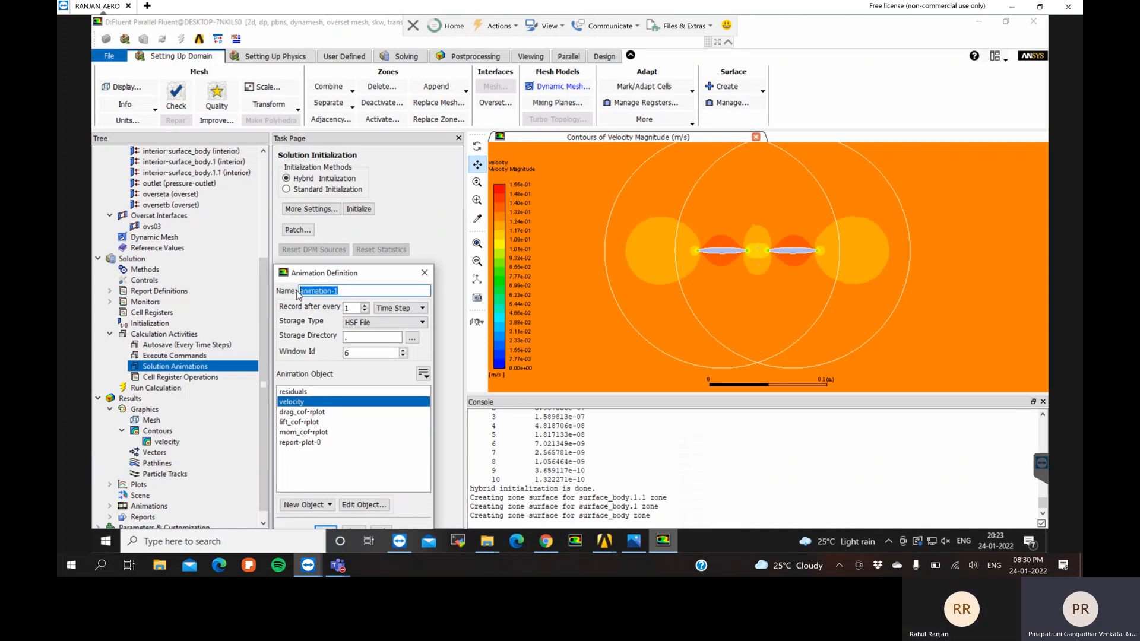
type("velcotiy1")
key("BackSpace")
key("BackSpace")
key("BackSpace")
key("BackSpace")
key("BackSpace")
key("BackSpace")
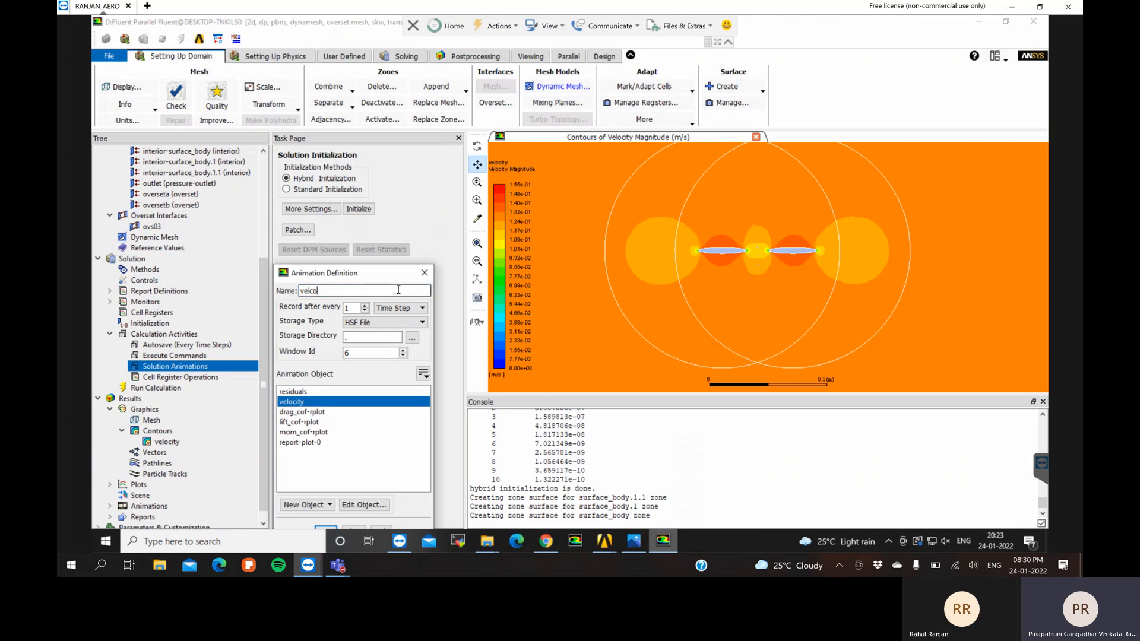
type("ocity")
left_click_drag(358, 277, 358, 251)
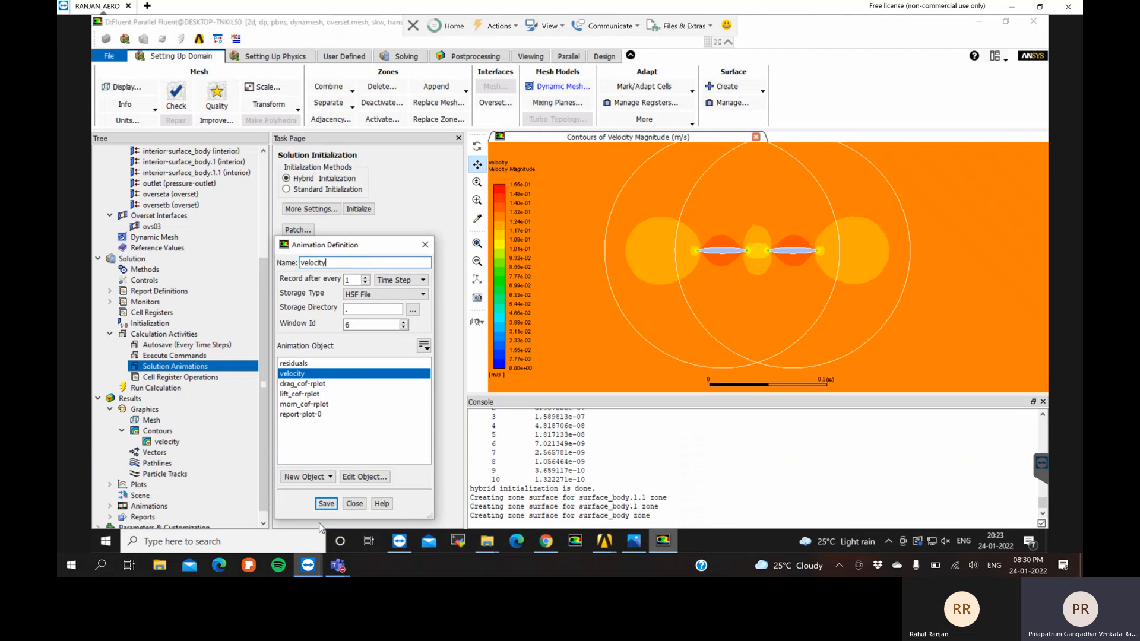
left_click(326, 504)
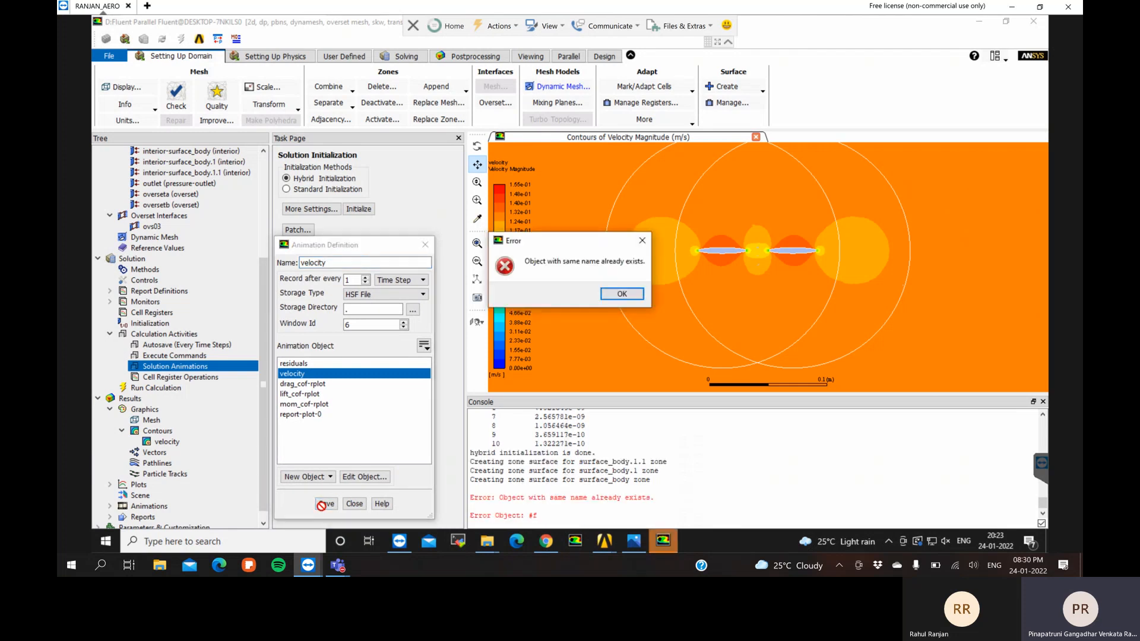
left_click(621, 294)
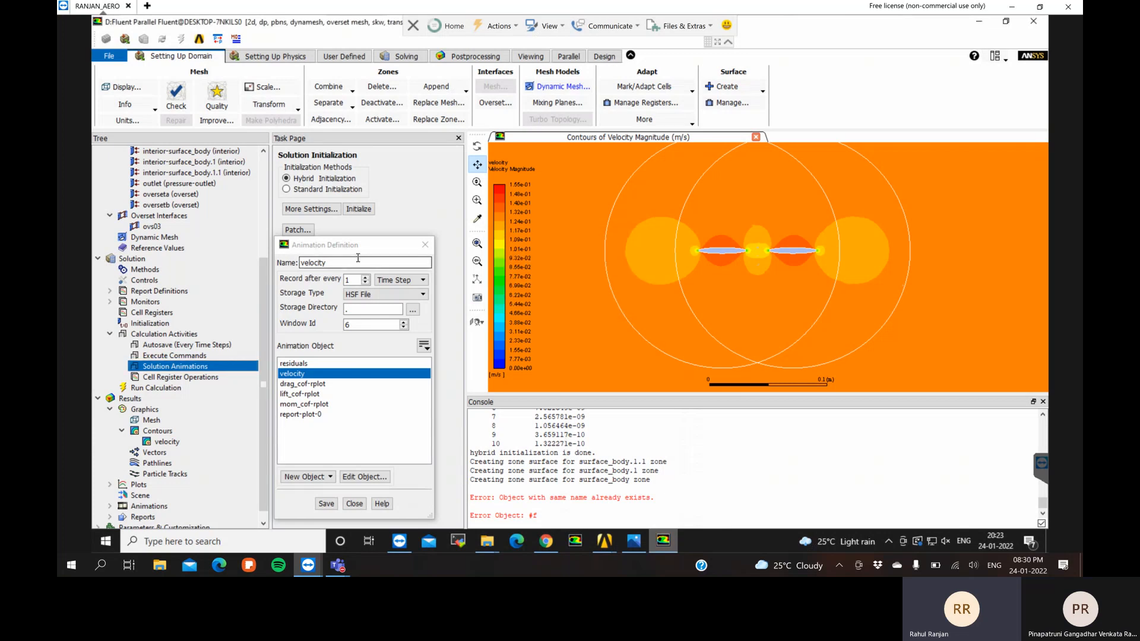
Rename the animation velocity1, check its storage type and the working folders, then save and close the definition
left_click(350, 261)
type("1")
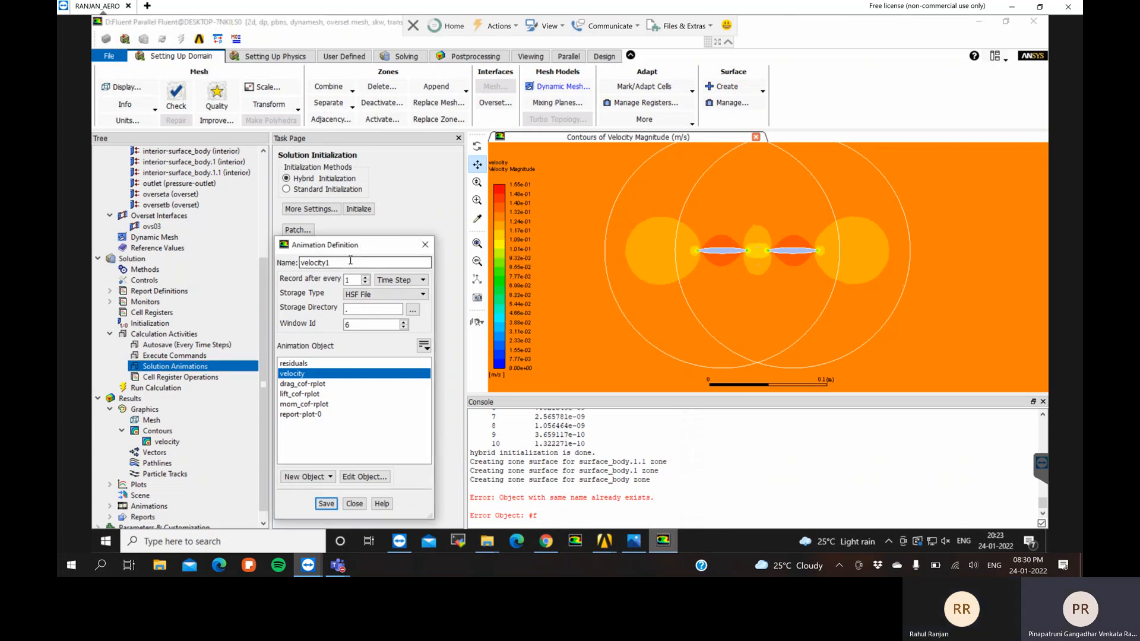
left_click(365, 293)
left_click(365, 293)
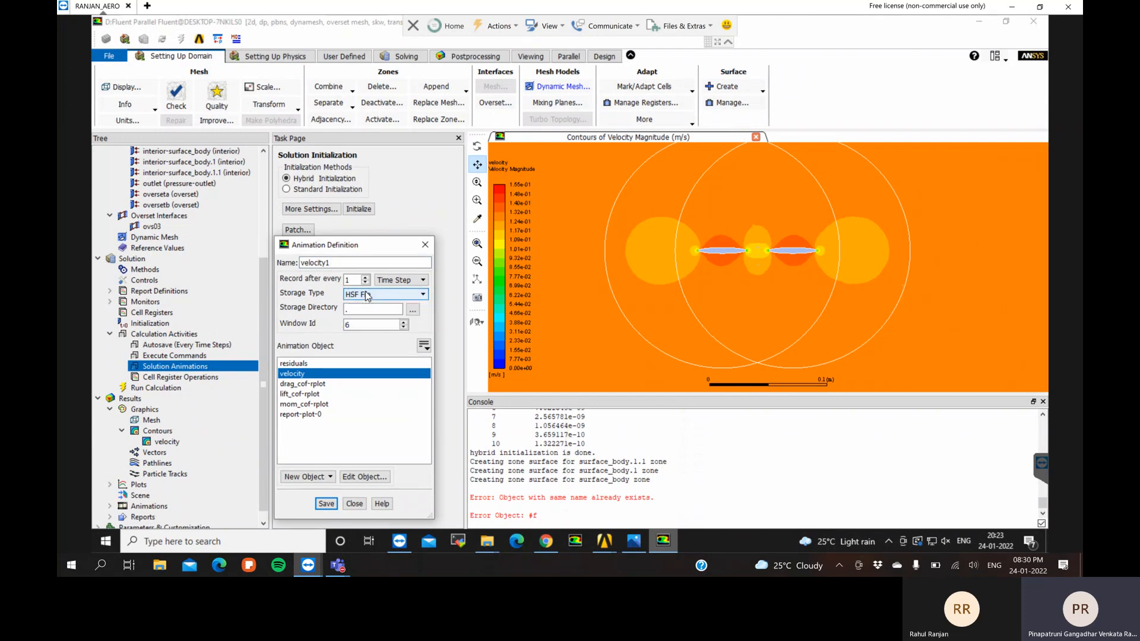
left_click(482, 545)
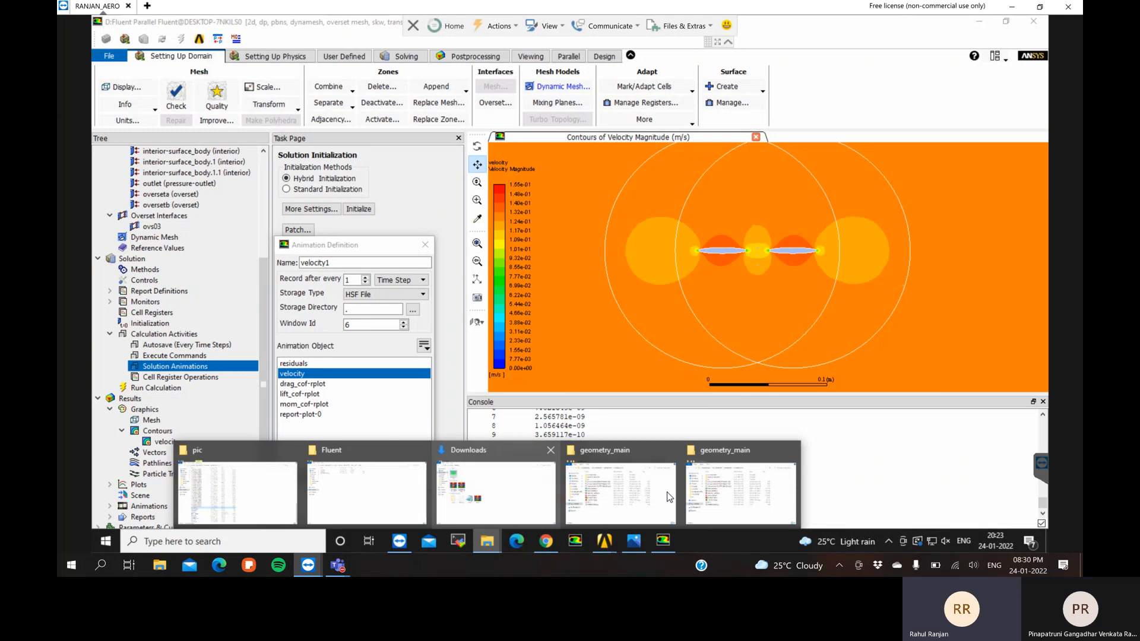
left_click(357, 493)
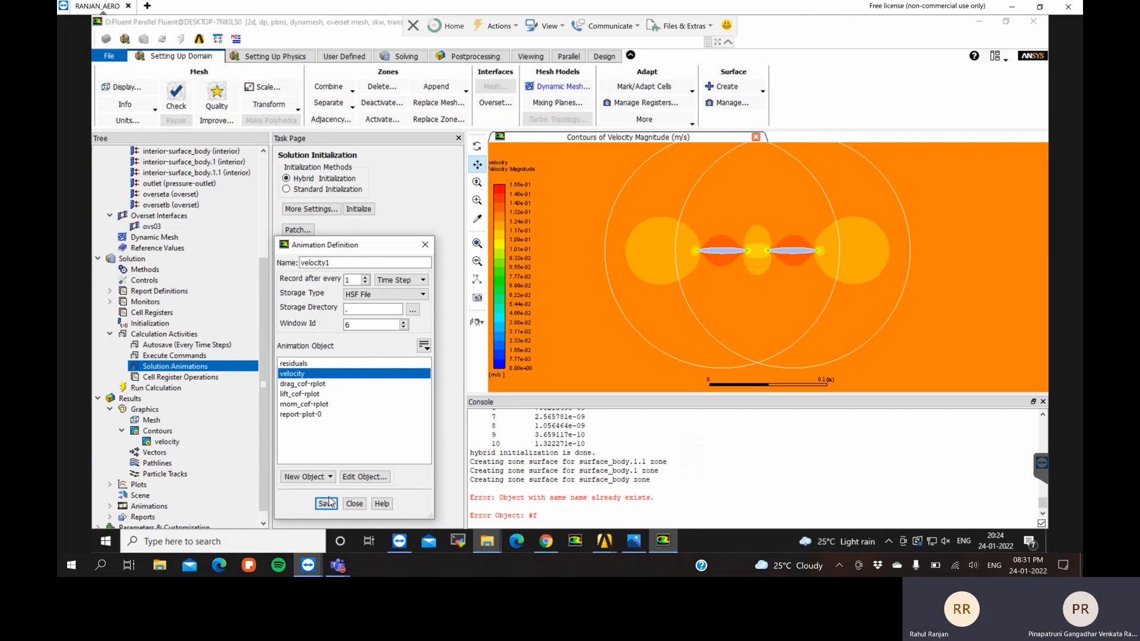
left_click(337, 265)
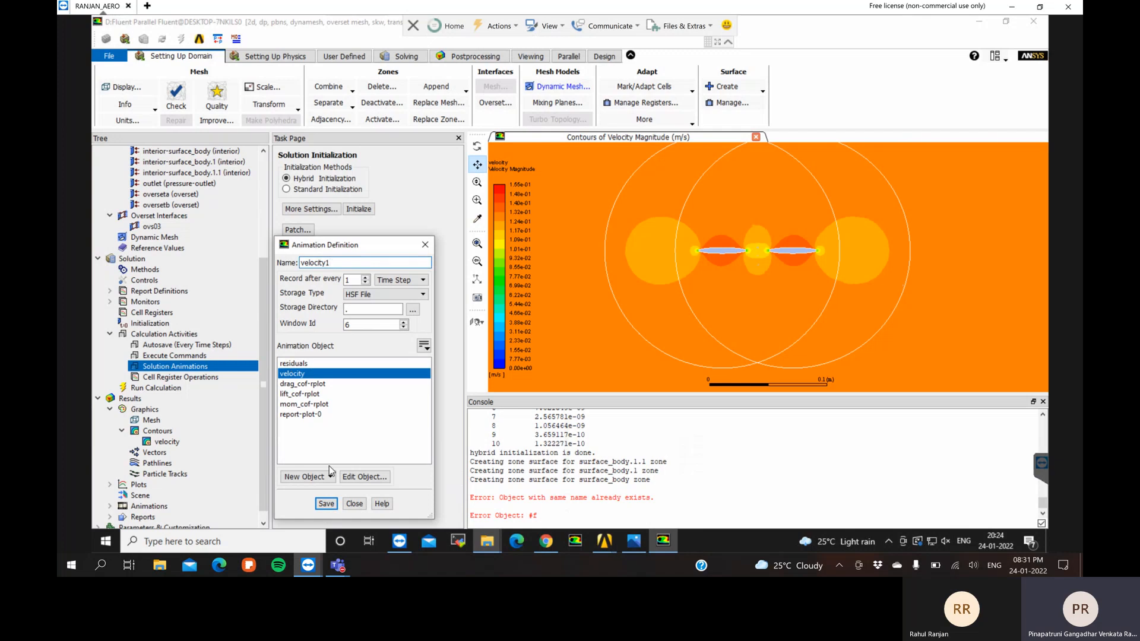
left_click(330, 503)
left_click(359, 503)
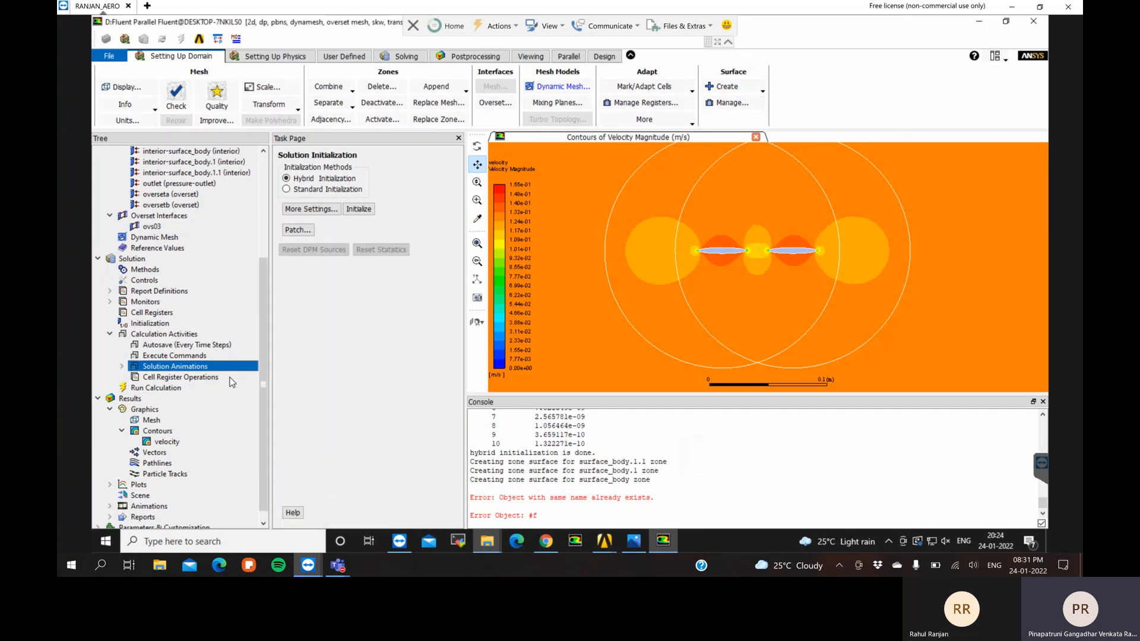
Bring up the Run Calculation settings and review the definition of the velocity1 animation under Solution Animations
left_click(121, 360)
left_click(121, 366)
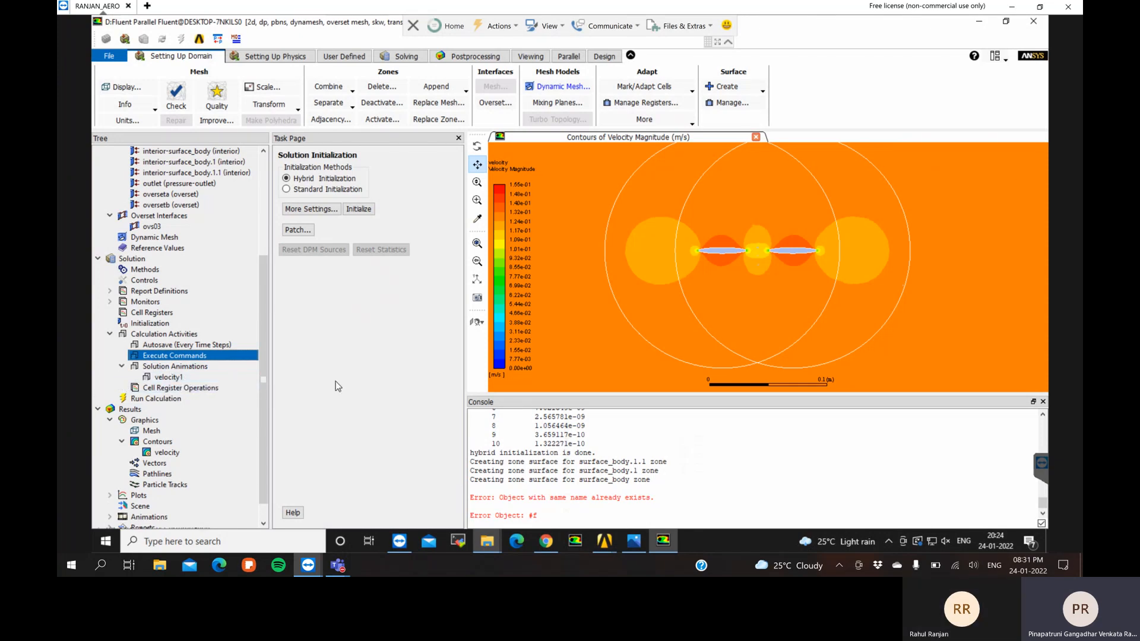
left_click(160, 398)
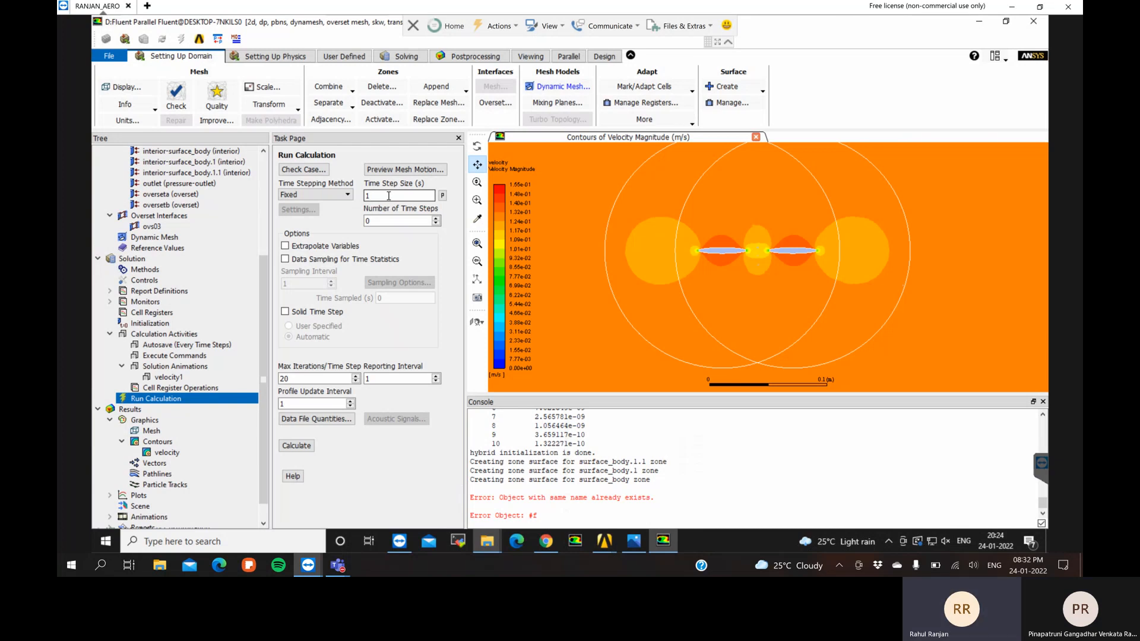
right_click(181, 376)
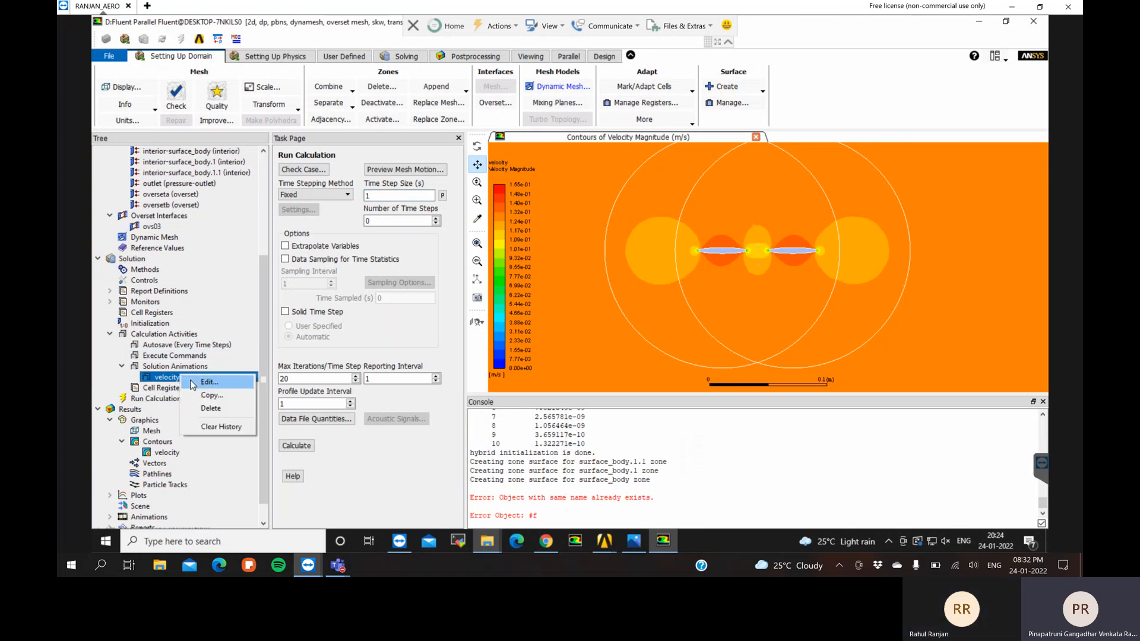
left_click(209, 381)
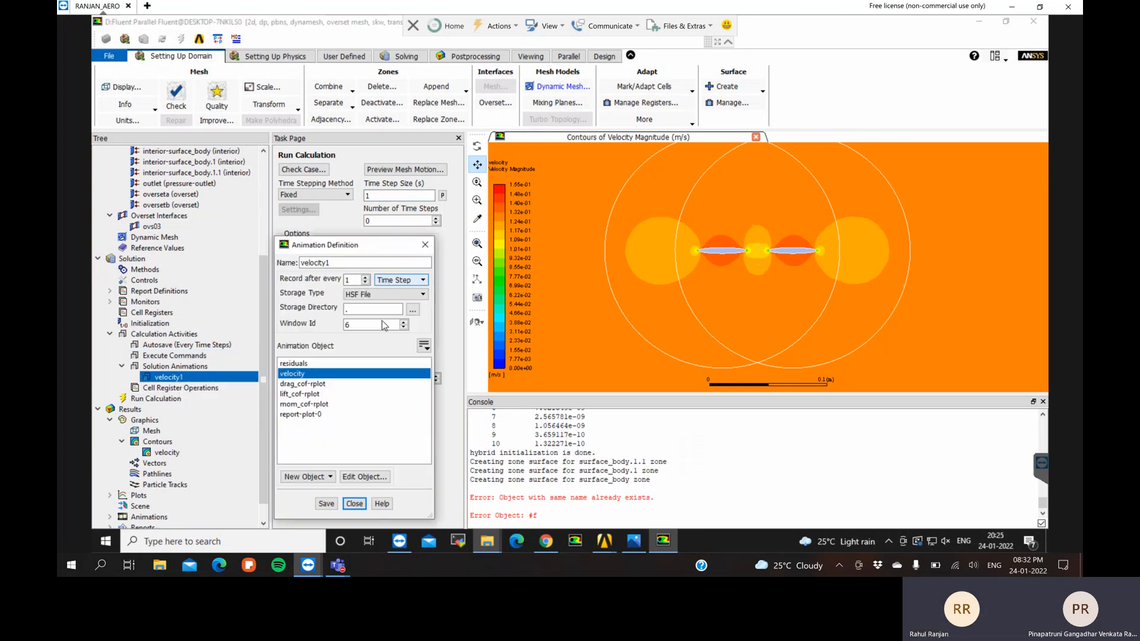
left_click(354, 504)
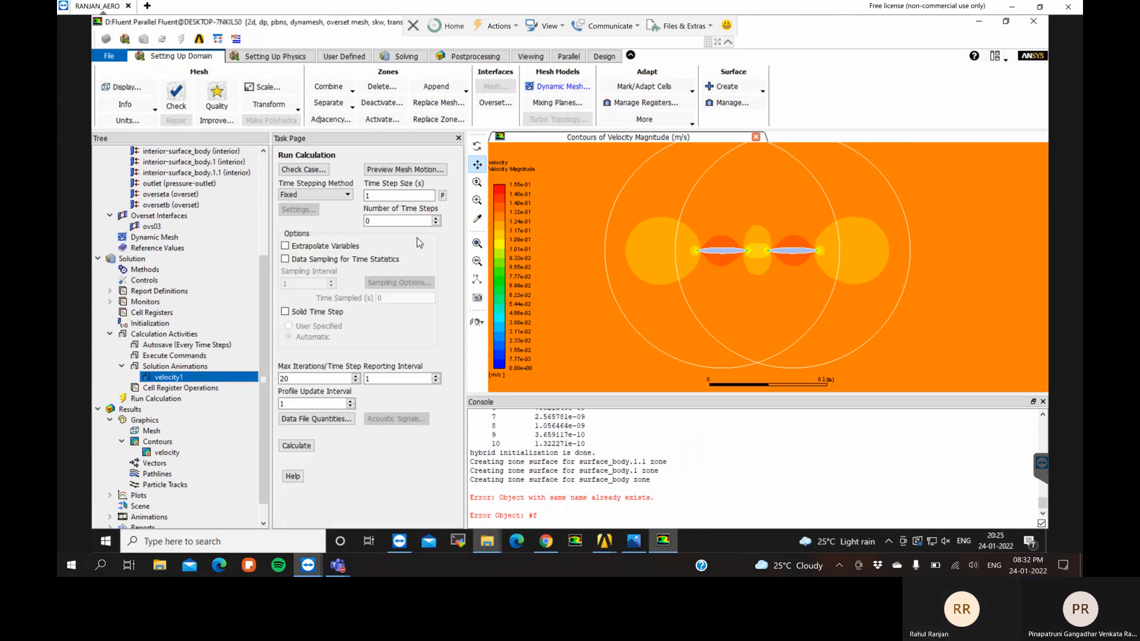
Set the time step size to 0.01 s and the number of time steps to 100
left_click(390, 195)
key("BackSpace")
type("0.01")
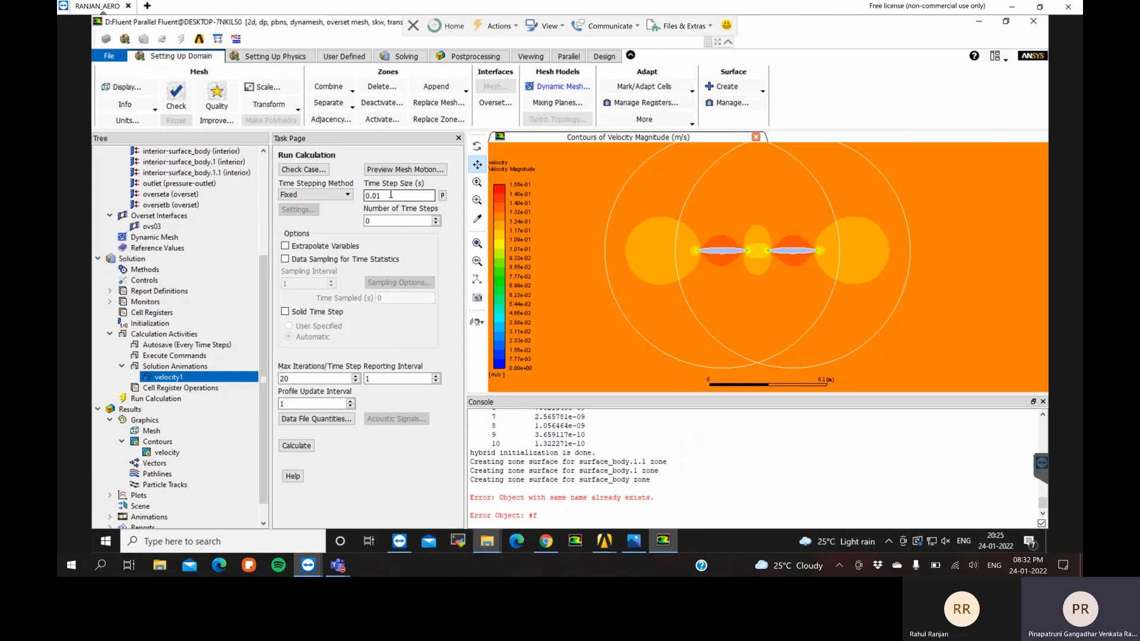
type("01")
left_click(381, 223)
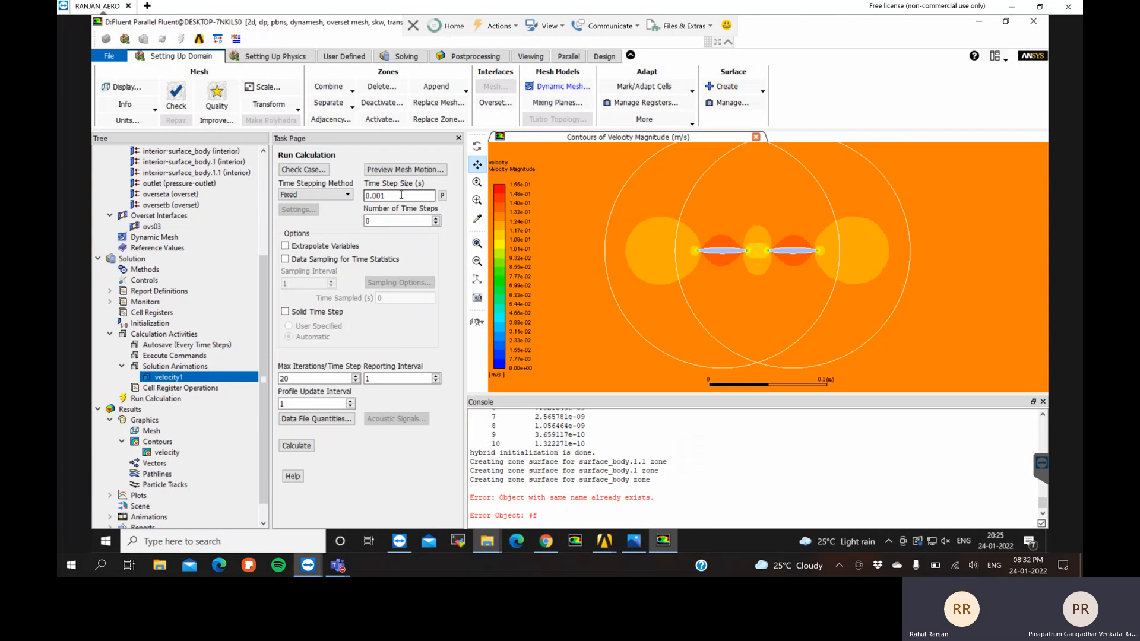
key("BackSpace")
key("BackSpace")
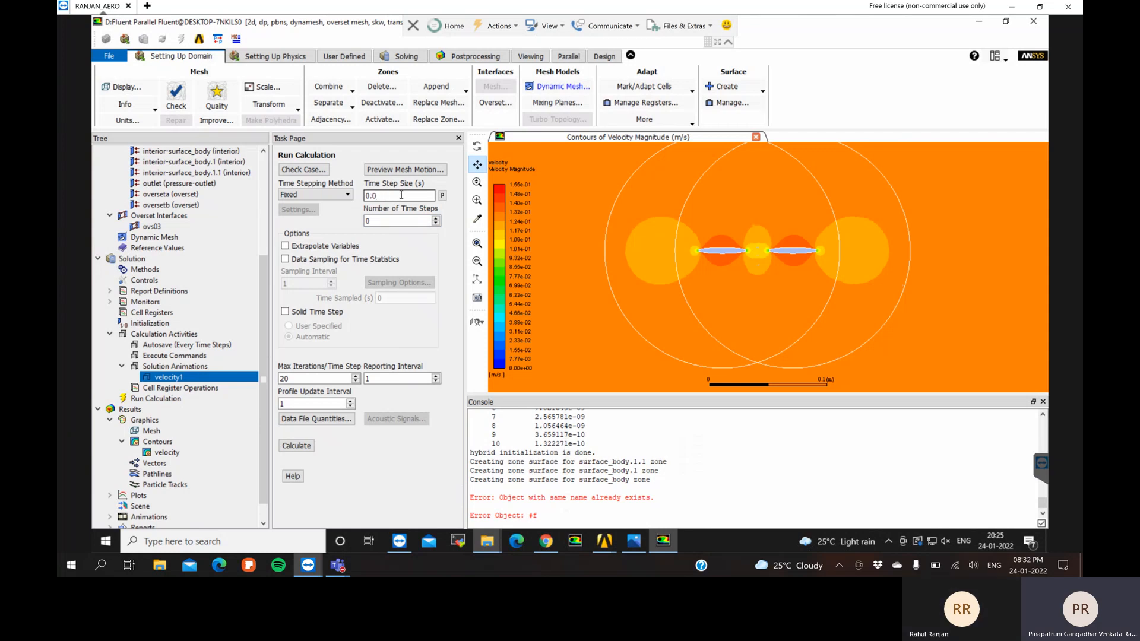
left_click(378, 222)
type("100")
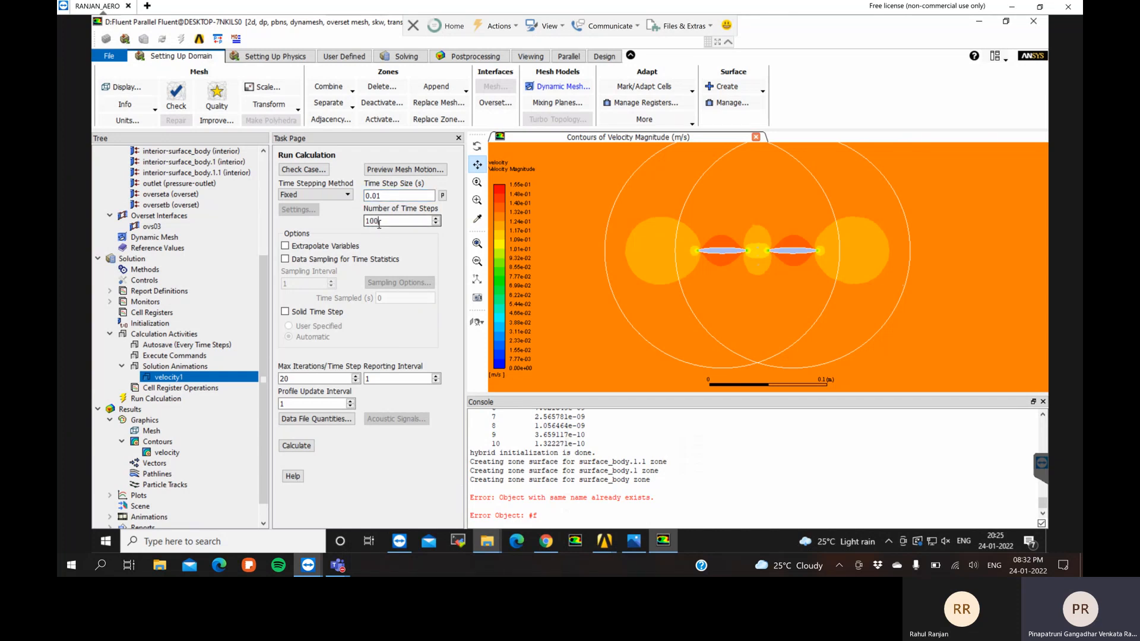
Check the maximum iterations per time step, reporting interval and profile update interval, and start the calculation
left_click(283, 379)
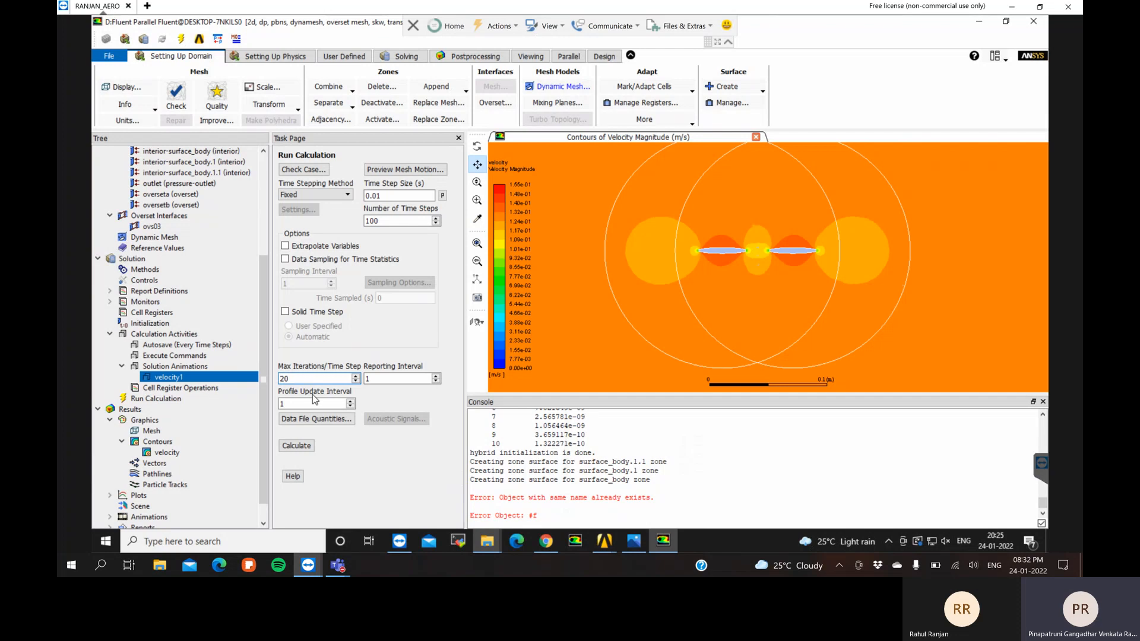
left_click(384, 377)
left_click(367, 378)
left_click(309, 378)
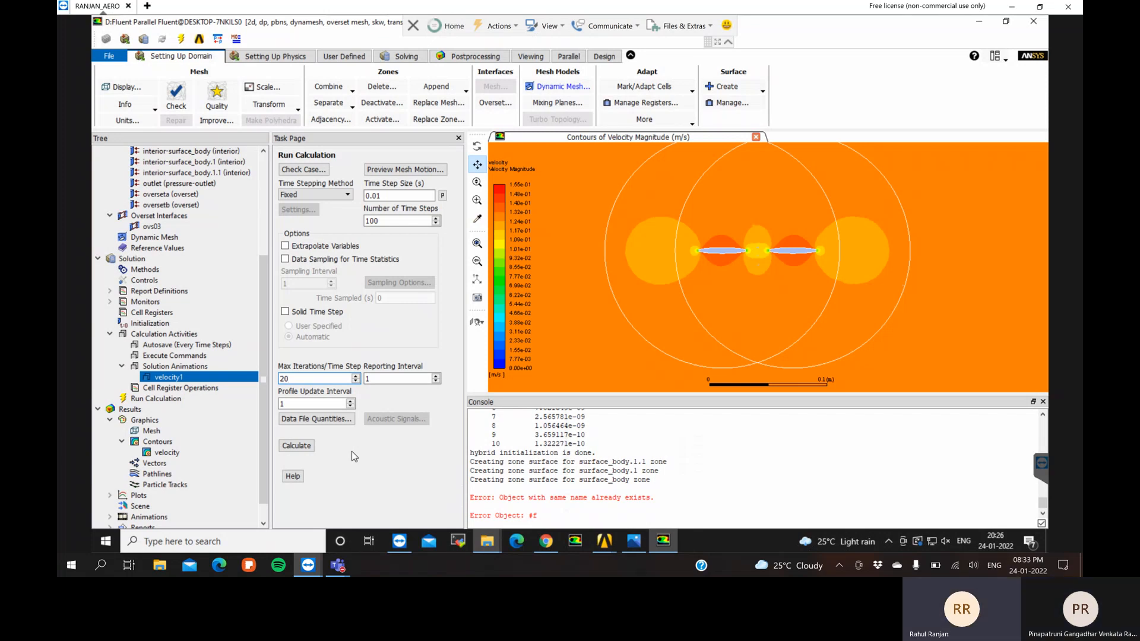
left_click(392, 378)
left_click(315, 402)
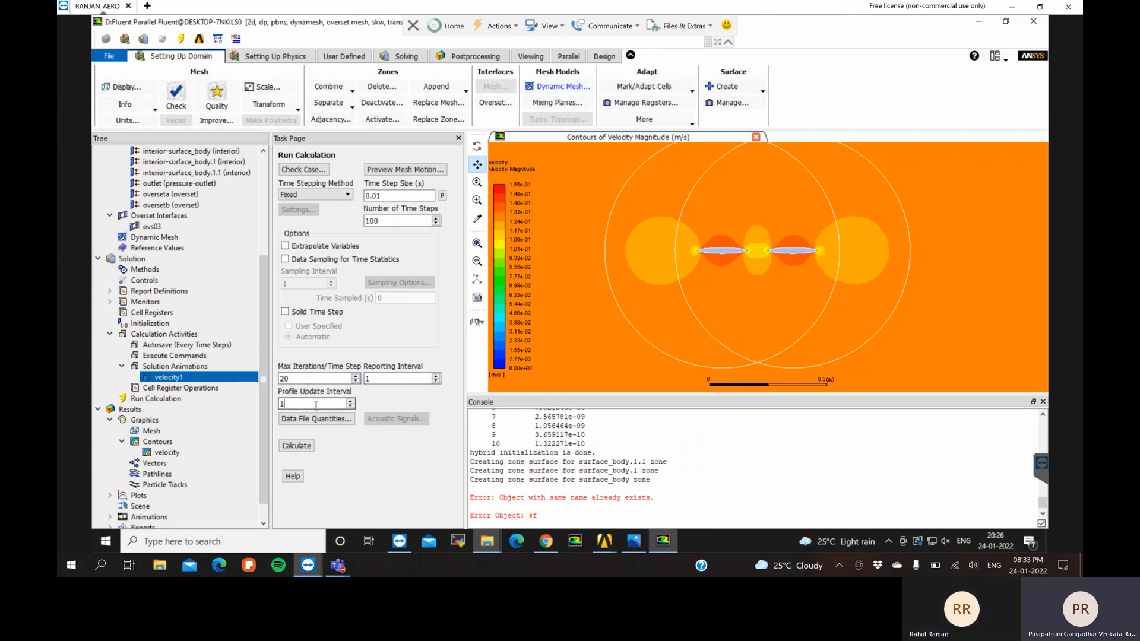
left_click(309, 449)
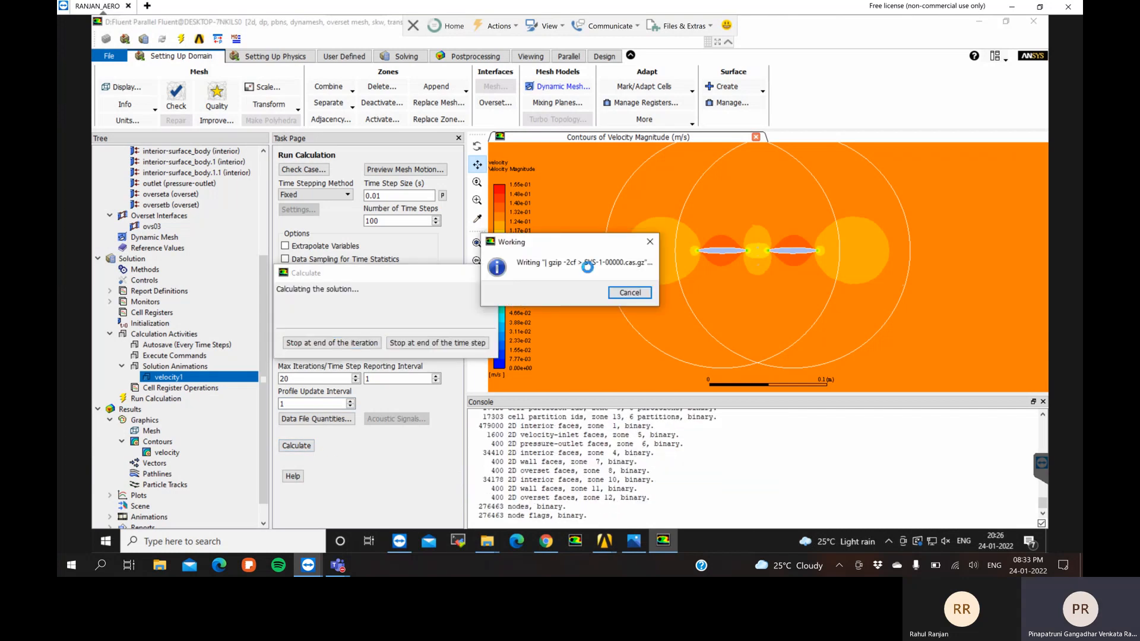
left_click_drag(576, 241, 397, 249)
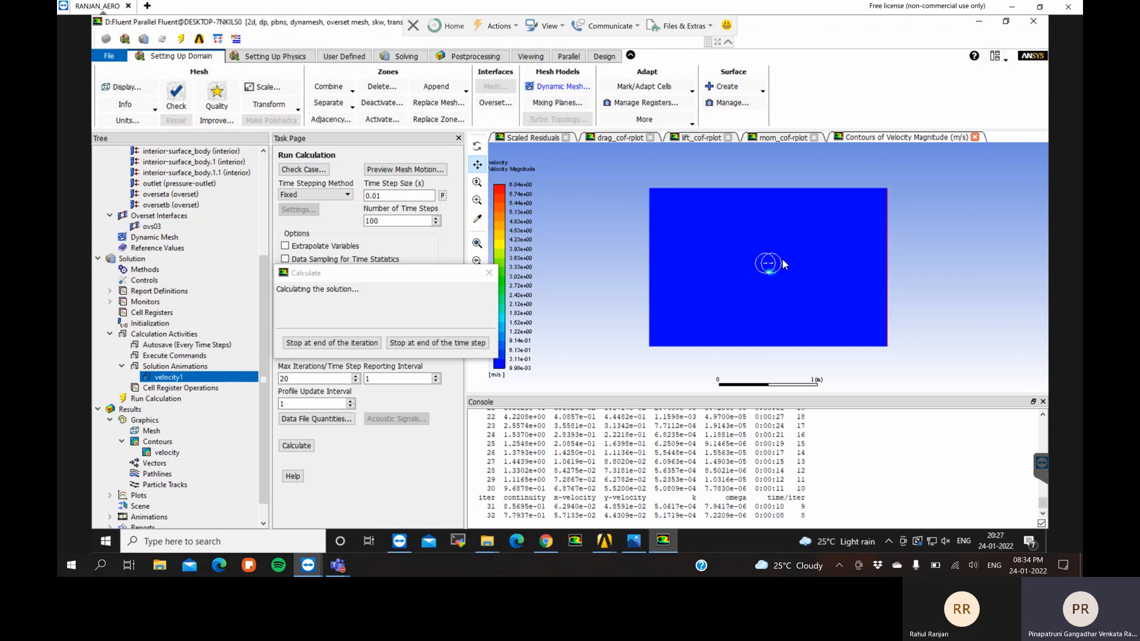
Examine the scaled residuals plot and the velocity magnitude contours while the solution is calculating
left_click(535, 138)
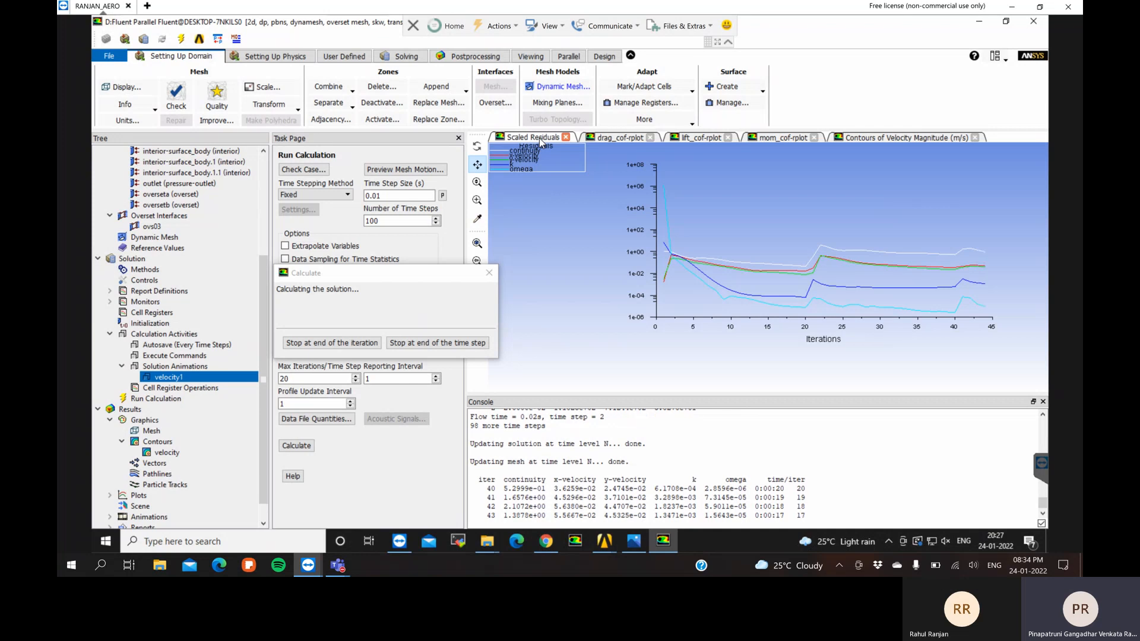
left_click(879, 137)
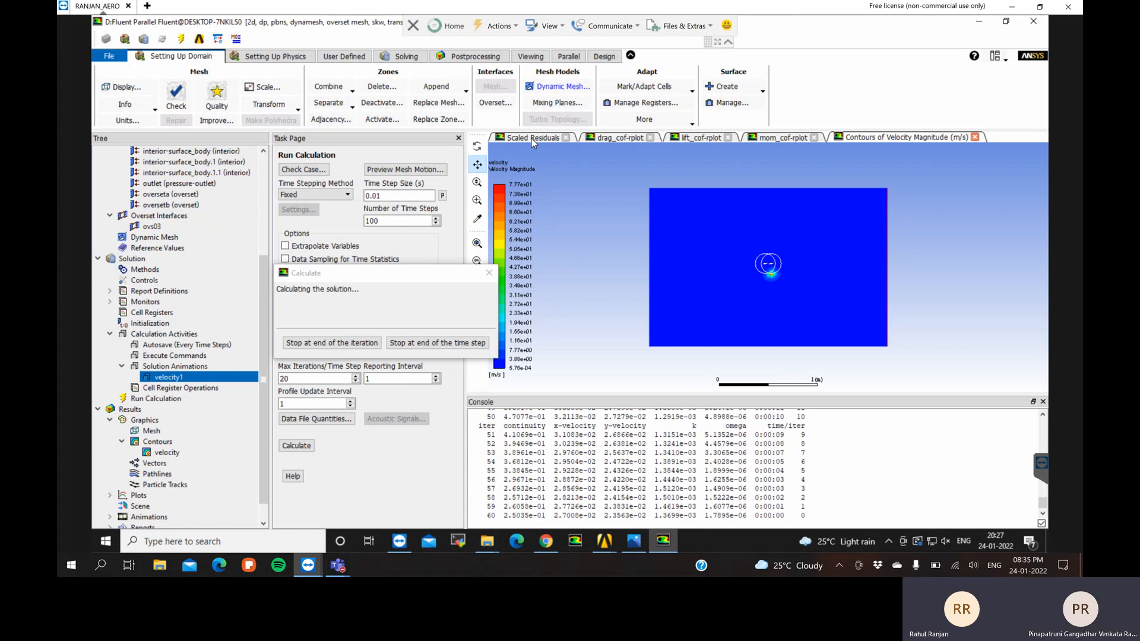
left_click(532, 137)
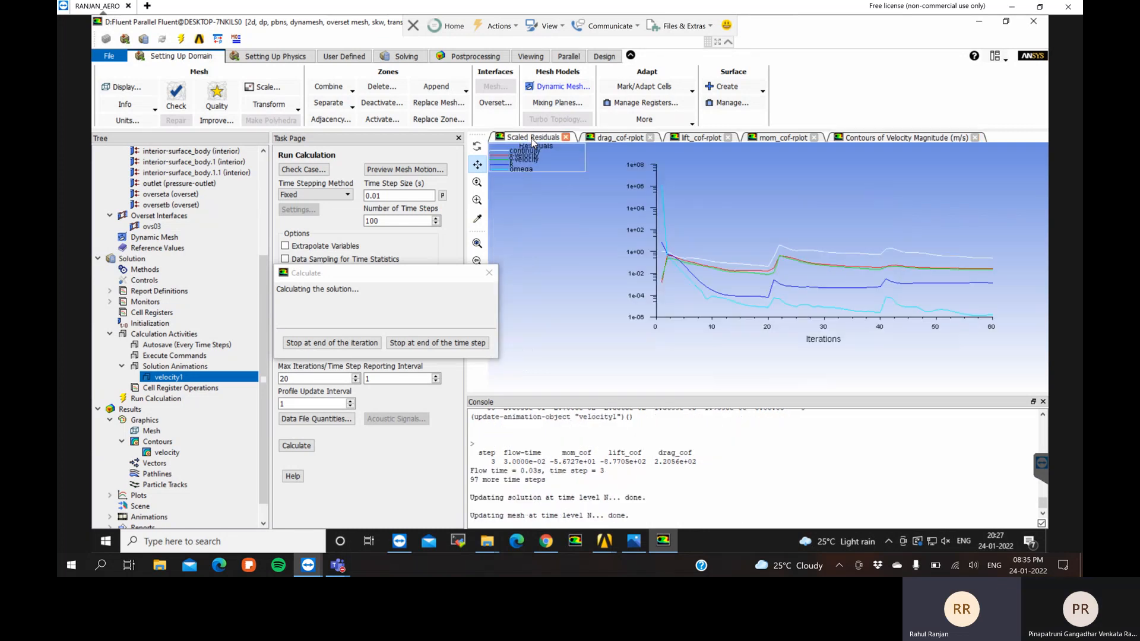
left_click(905, 139)
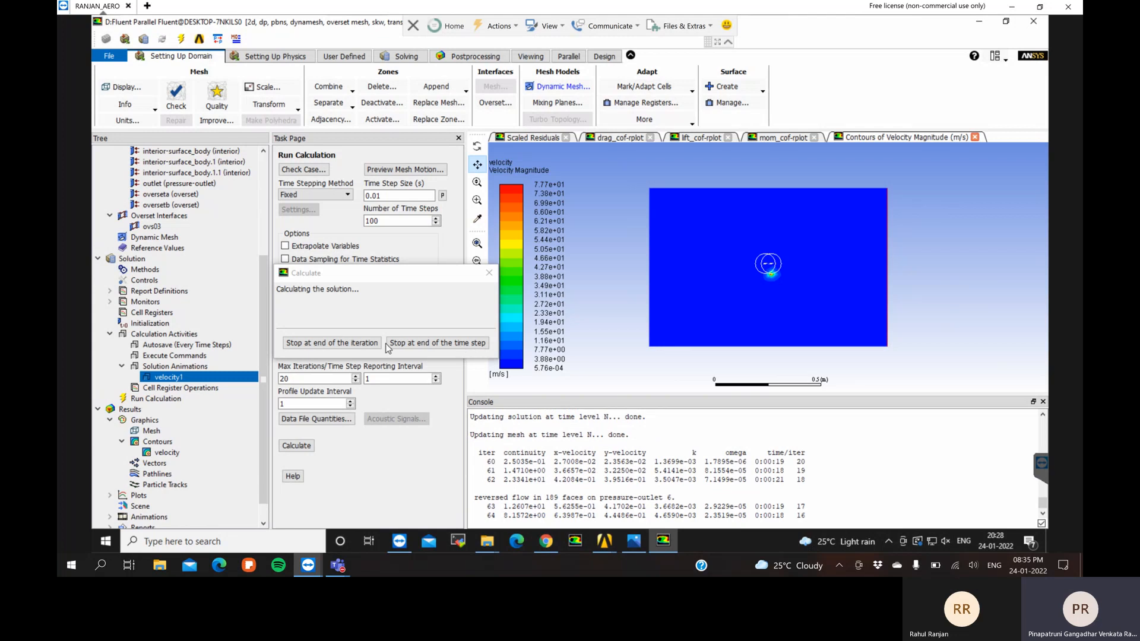
Stop the calculation at the end of the current time step and bring up the scaled residuals plot
left_click(461, 346)
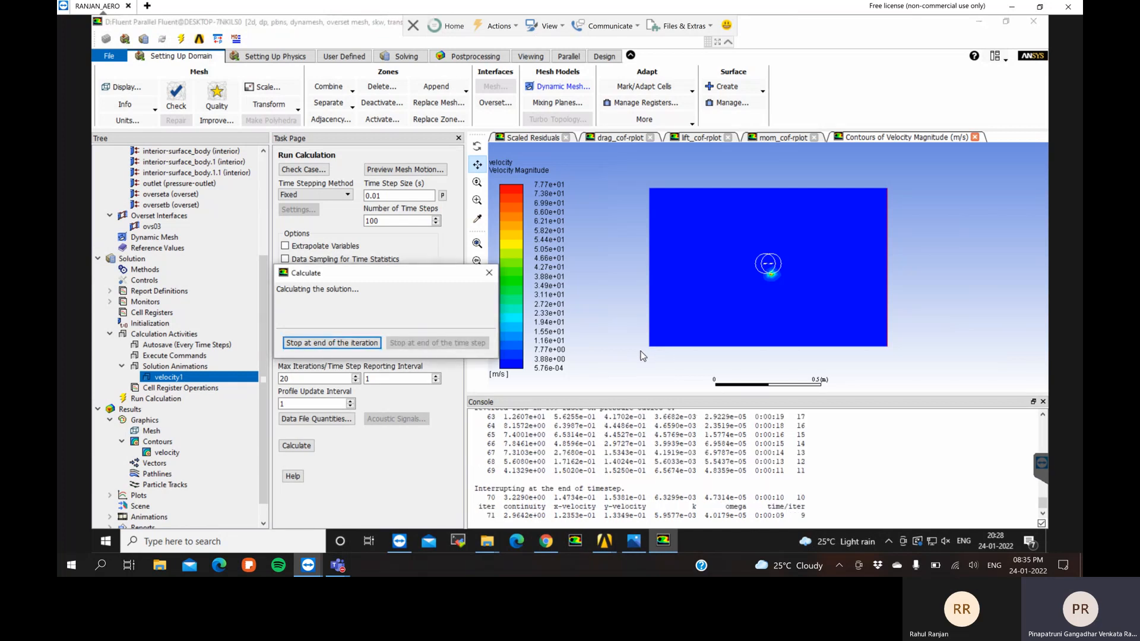
left_click(531, 137)
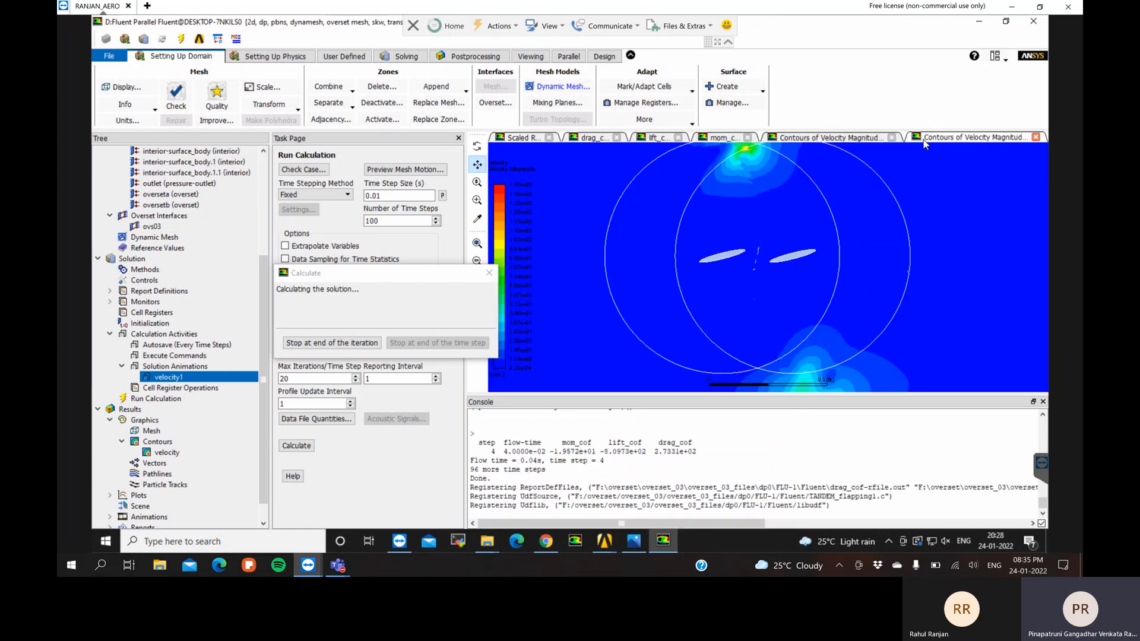
Dismiss the calculation notice and examine the velocity magnitude contours around the two aerofoils and in the gap between them
left_click(597, 292)
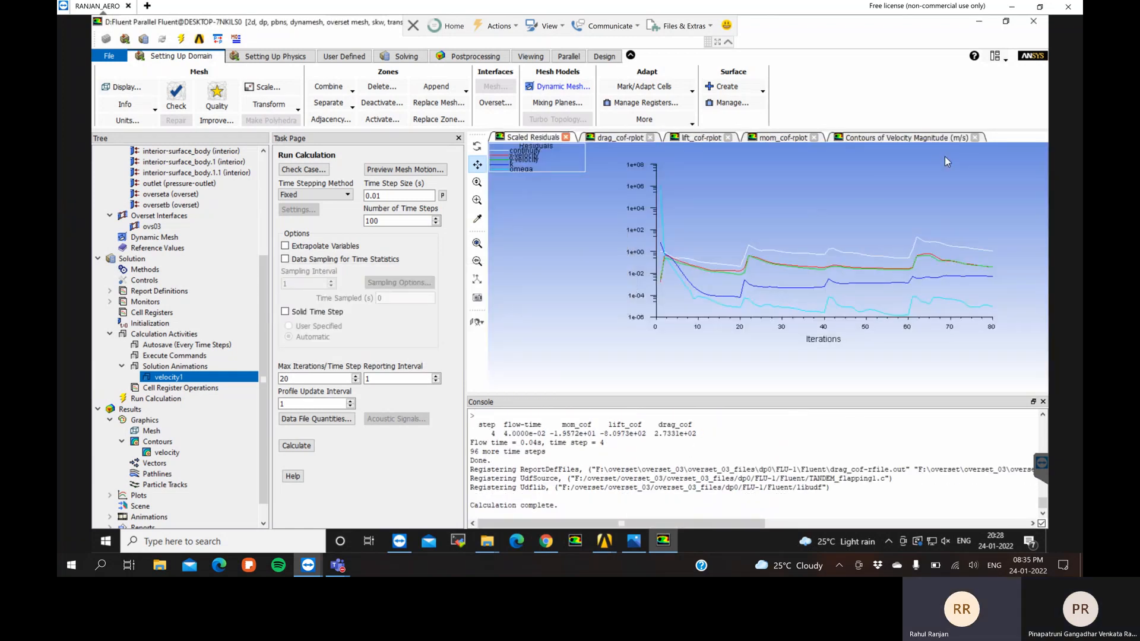
left_click(922, 138)
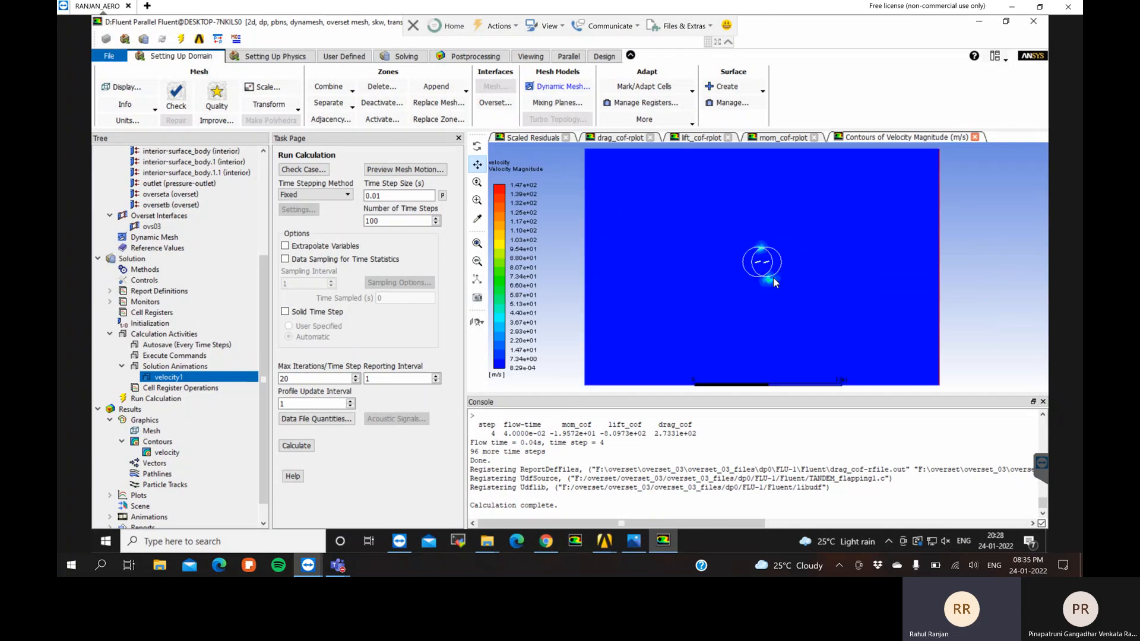
scroll(770, 270, "up", 5)
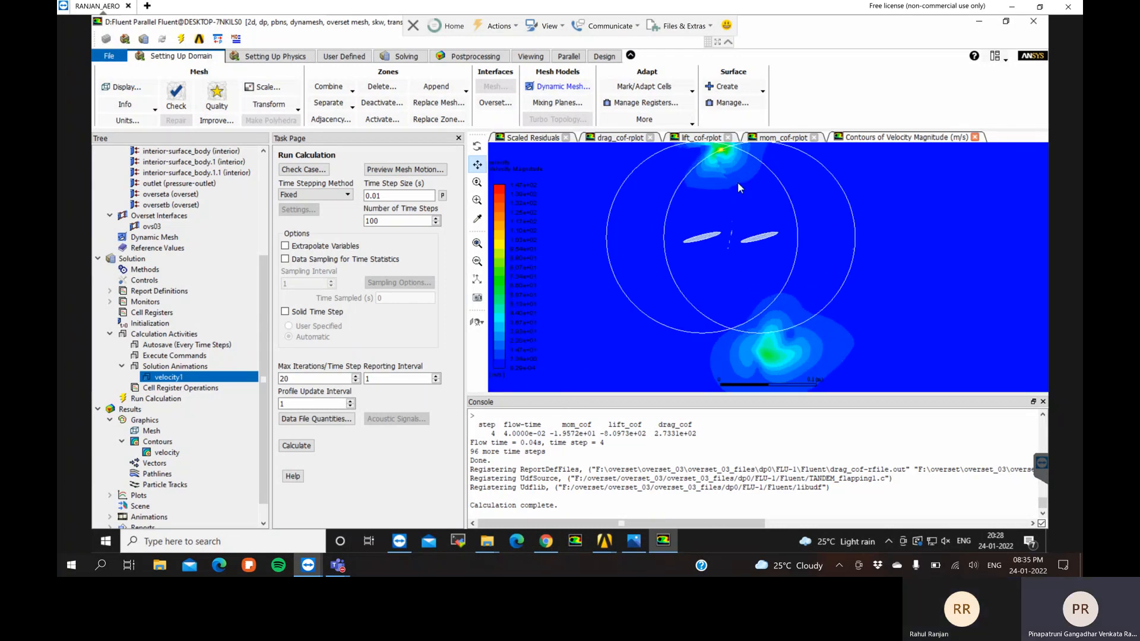
scroll(737, 237, "up", 5)
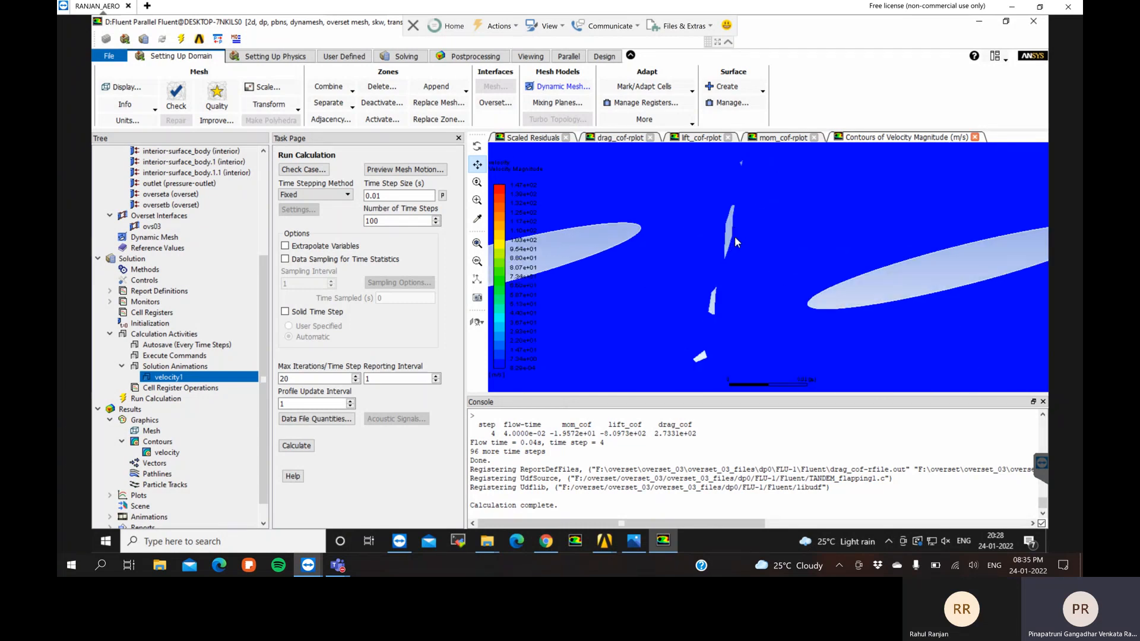
scroll(735, 237, "down", 8)
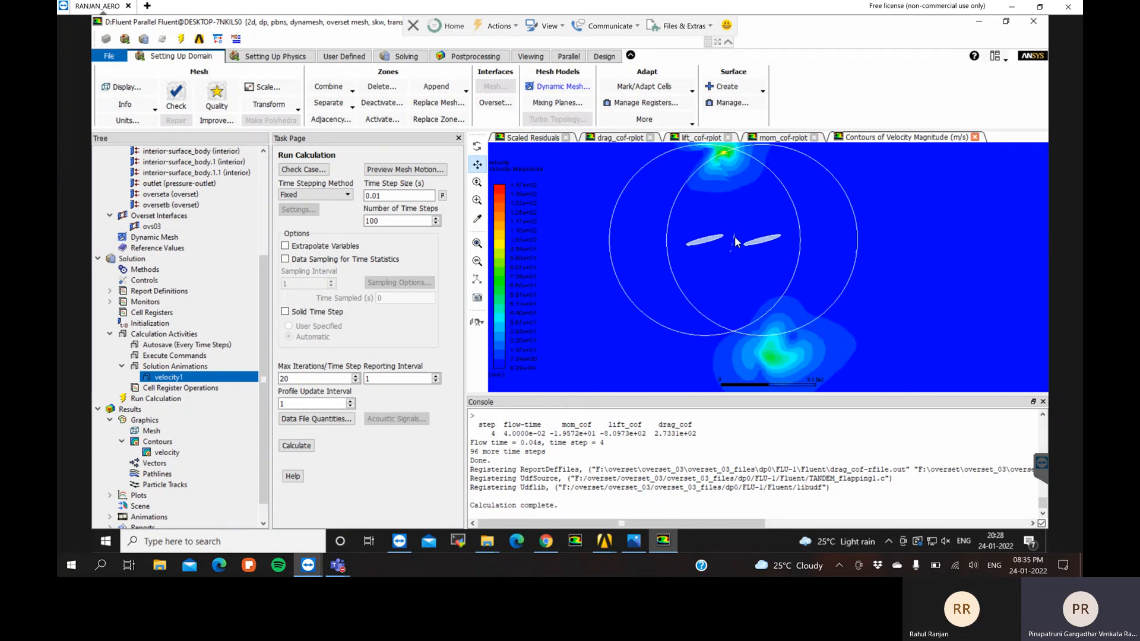
scroll(735, 236, "down", 3)
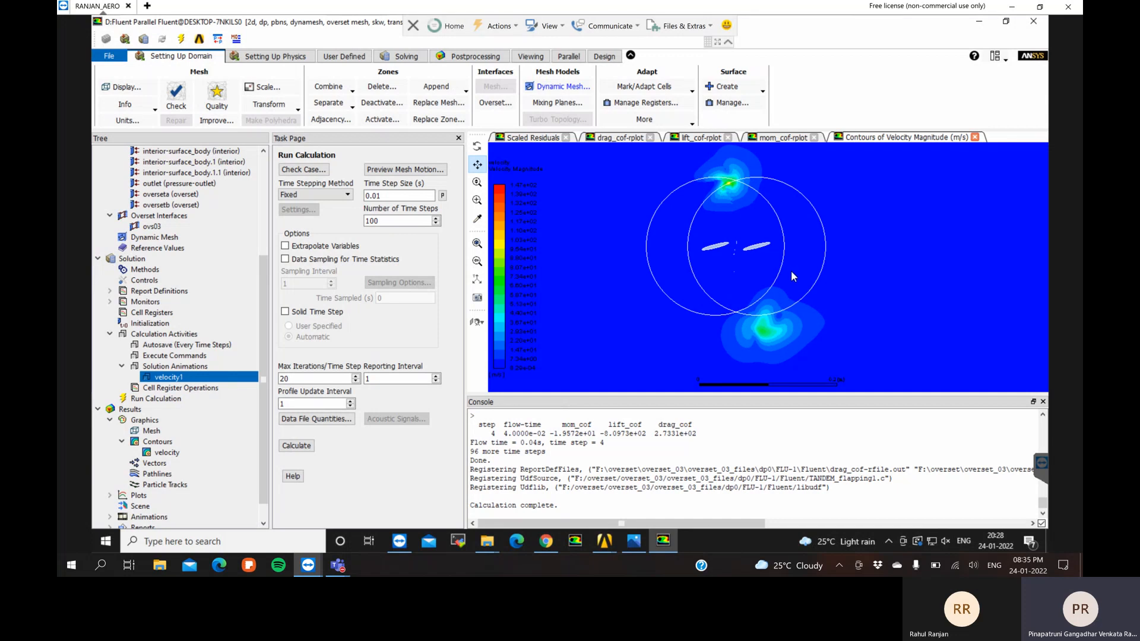
Set the time step size to 0.001 s and check the maximum iterations per time step
left_click(378, 195)
type("0")
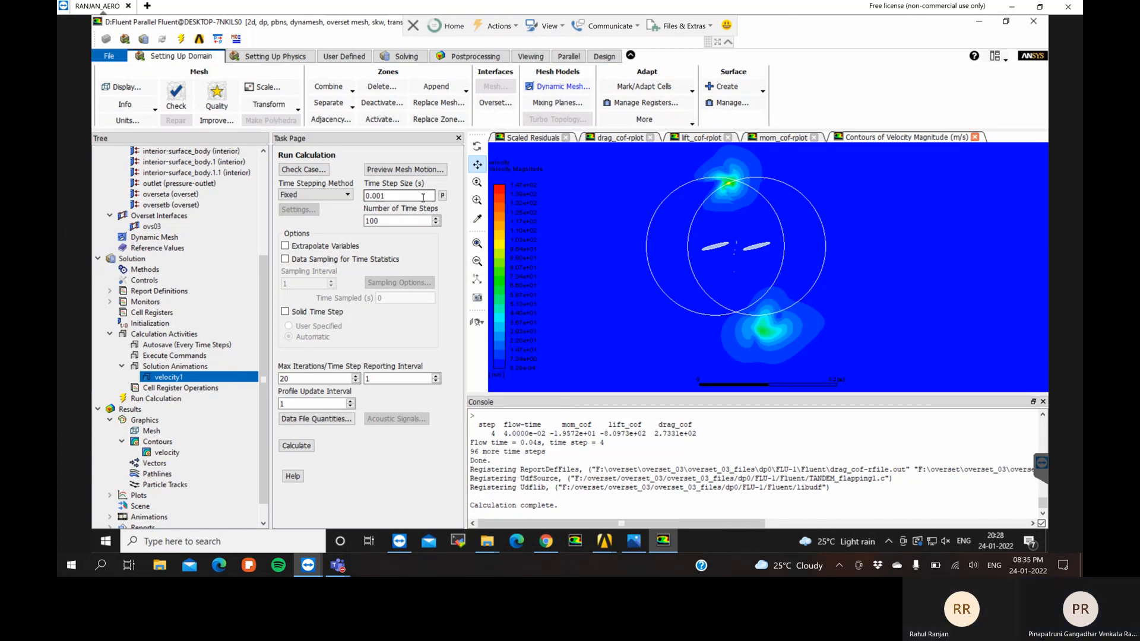
left_click(304, 379)
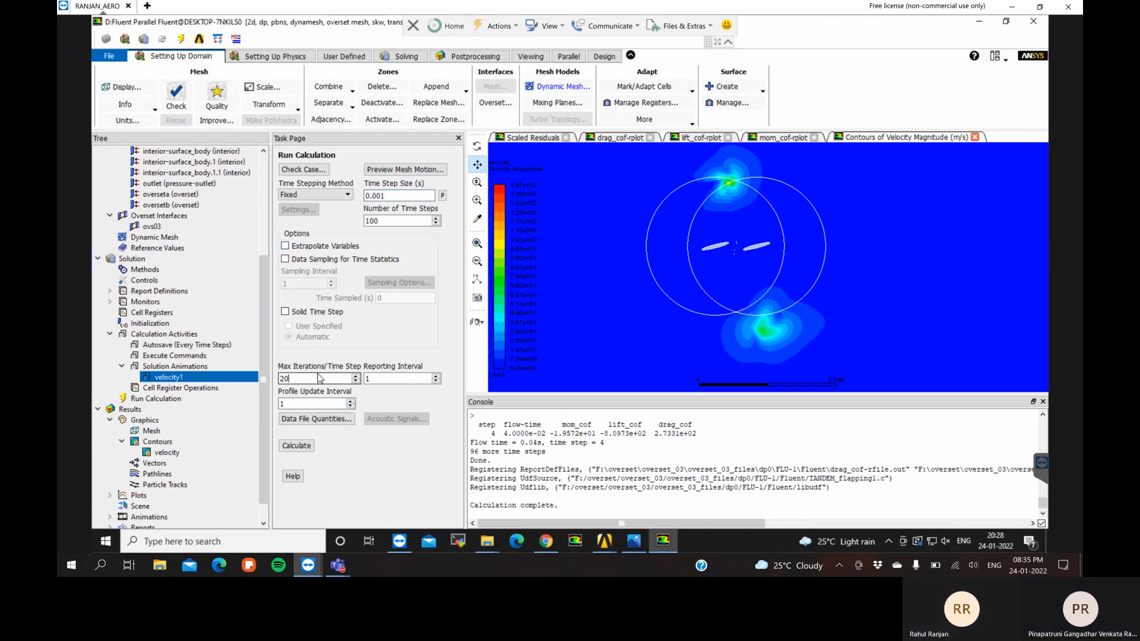
Reinitialize the solution with hybrid initialization, discarding the unsaved current data
left_click(151, 324)
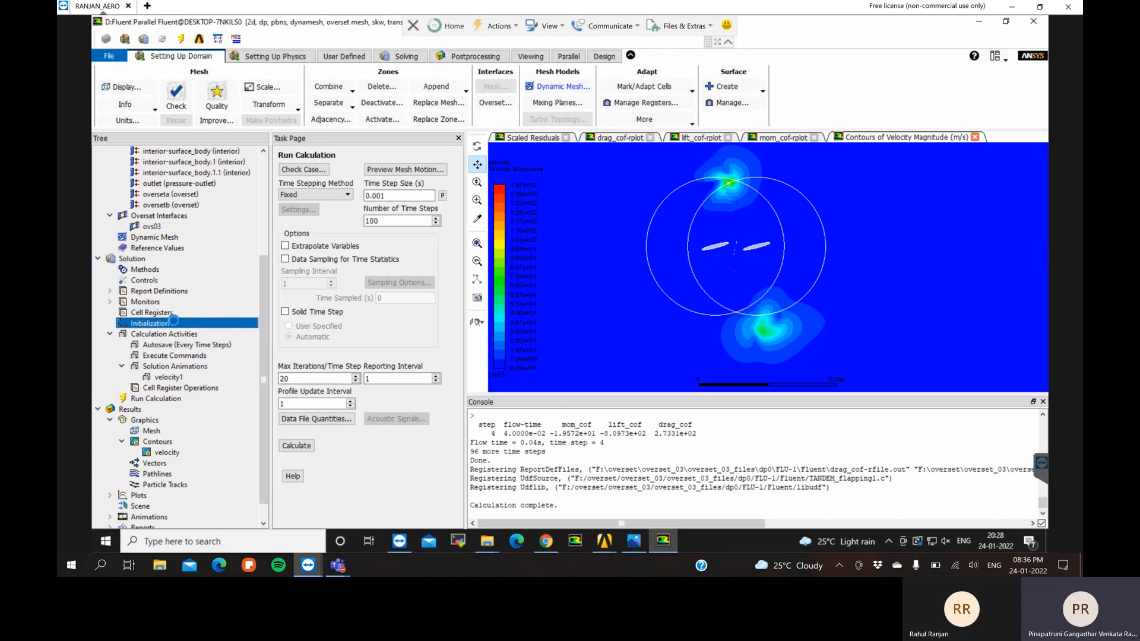
left_click(358, 209)
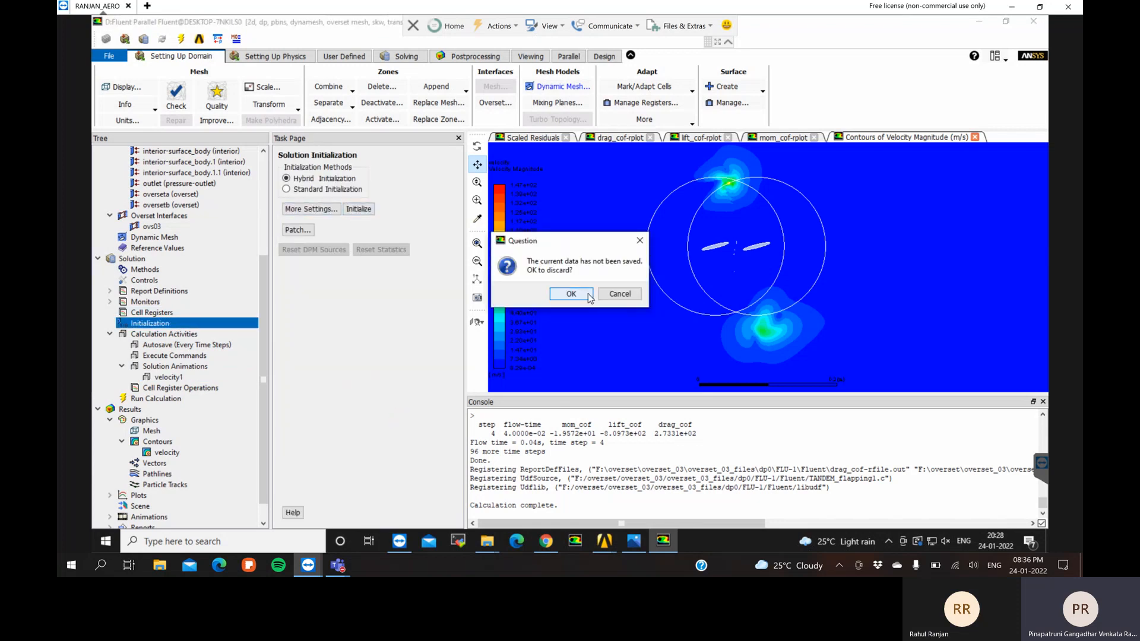
left_click(588, 292)
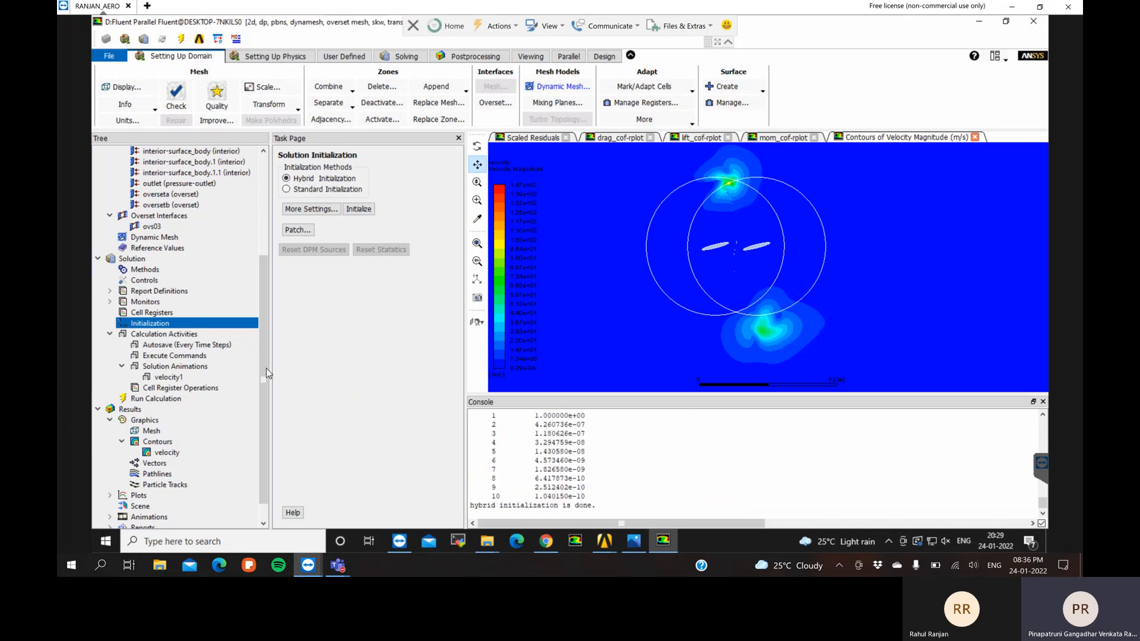
Review the run settings and save the velocity1 animation definition with velocity as its object, recording every time step
left_click(164, 400)
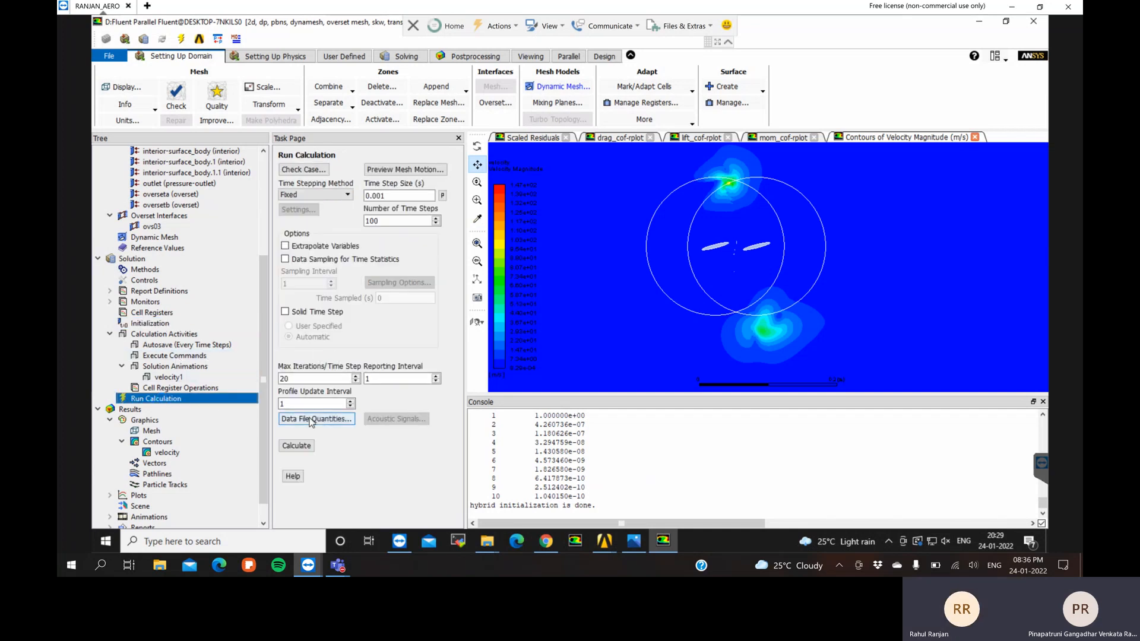
right_click(165, 378)
left_click(176, 387)
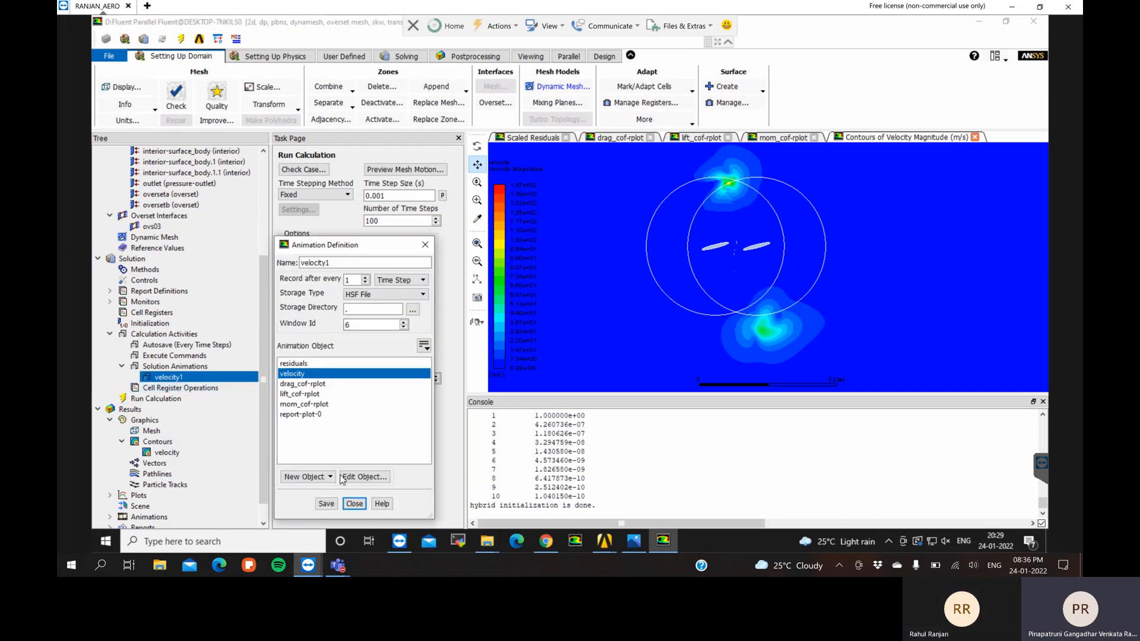
left_click(332, 504)
left_click(354, 504)
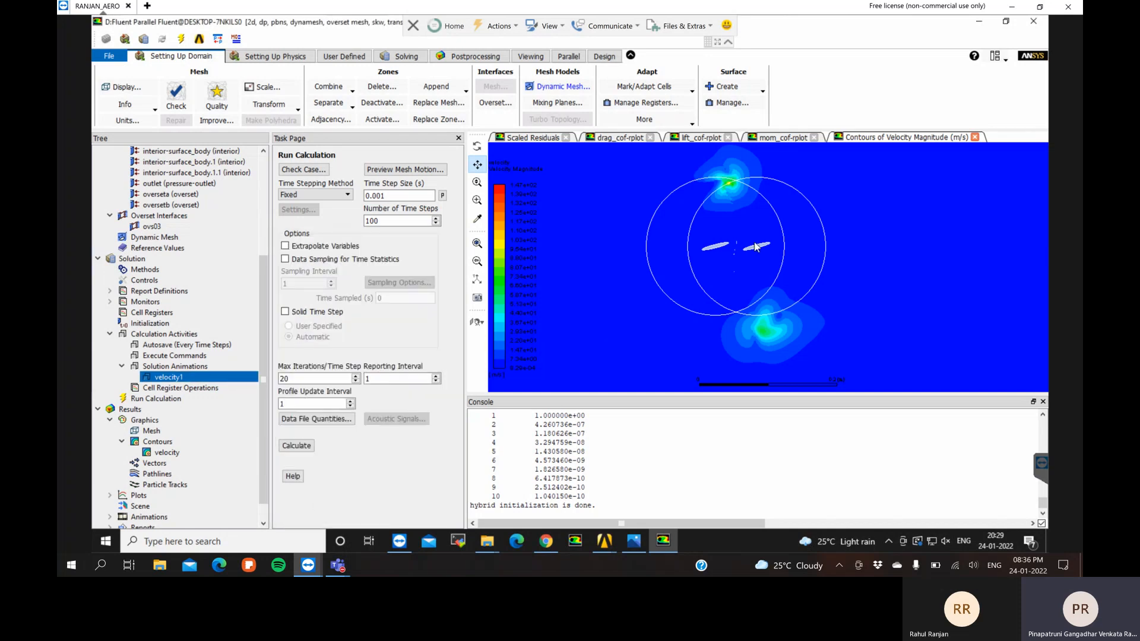
Redisplay the velocity contour from the initialized data, clearing its surface selection so that zone-surface-11 is no longer used
left_click(169, 453)
right_click(170, 454)
left_click(172, 456)
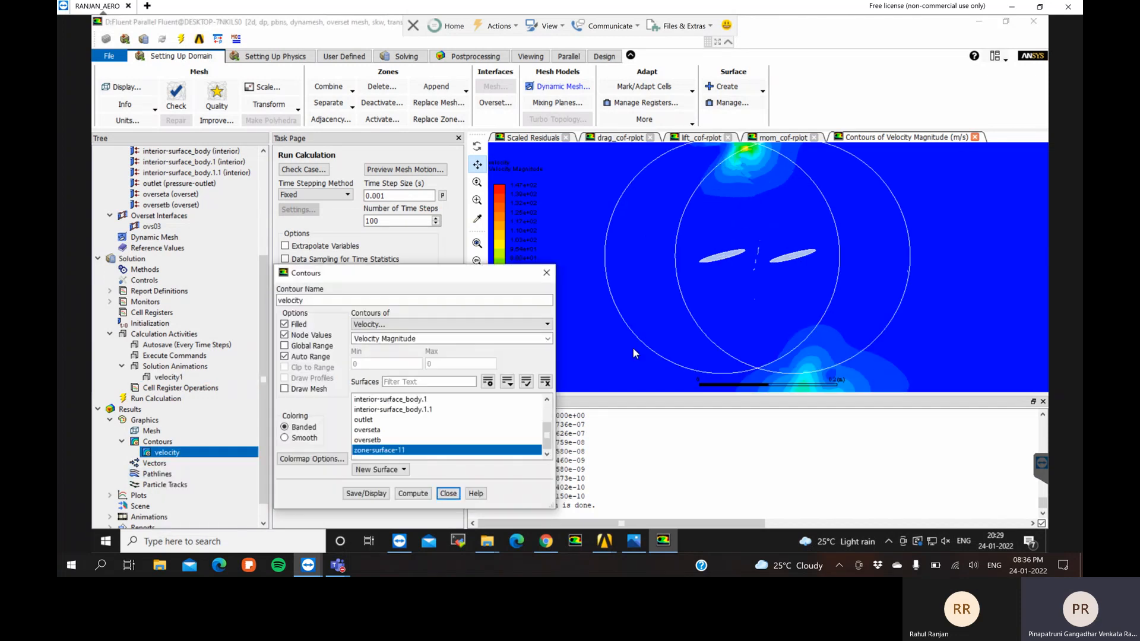
left_click(366, 494)
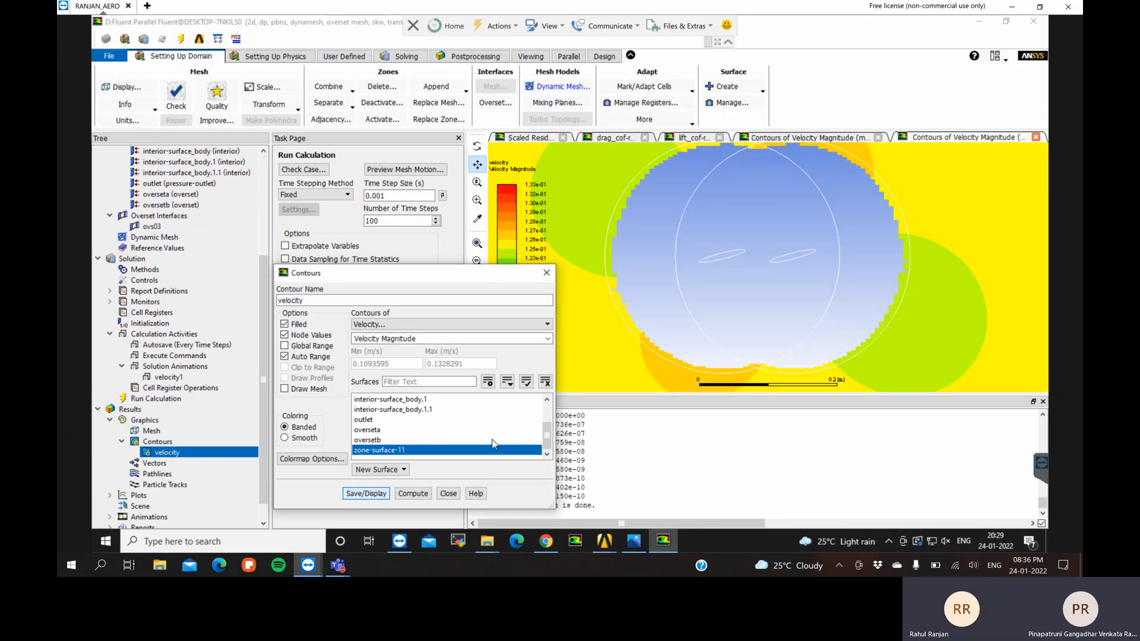
left_click(545, 382)
left_click(366, 493)
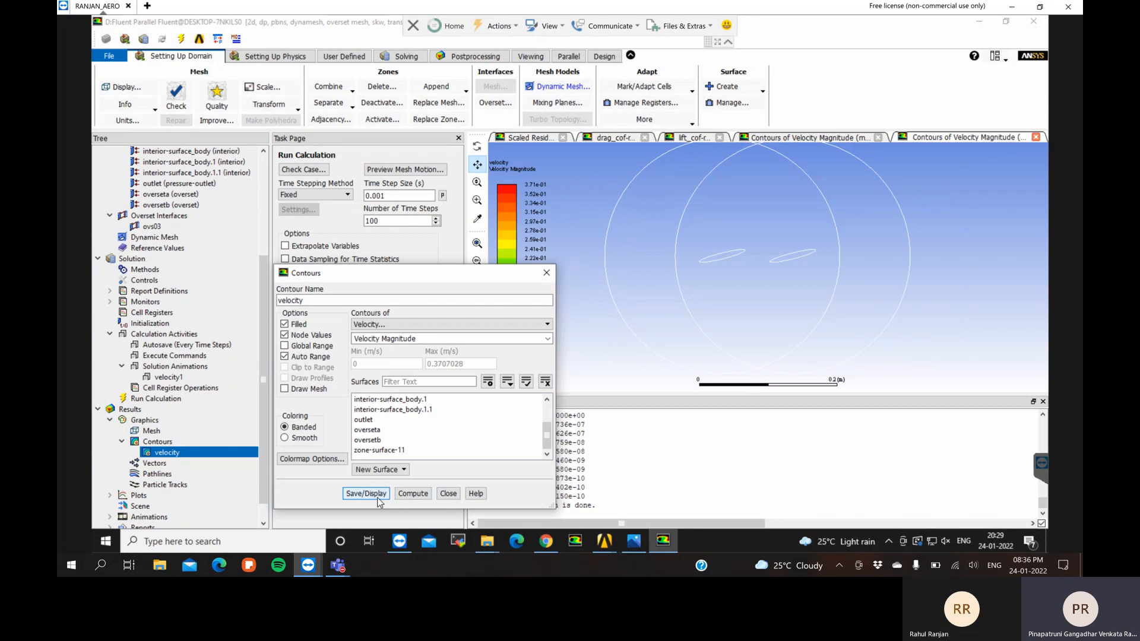
left_click(447, 494)
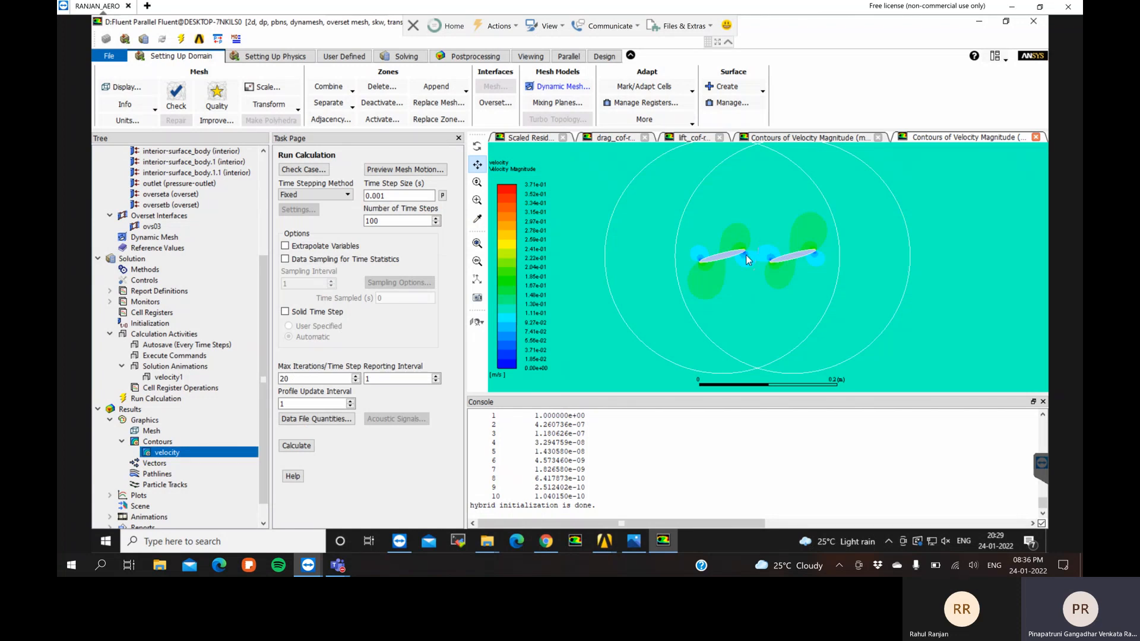
Save the velocity1 animation again for the updated velocity contour and start the calculation
right_click(168, 377)
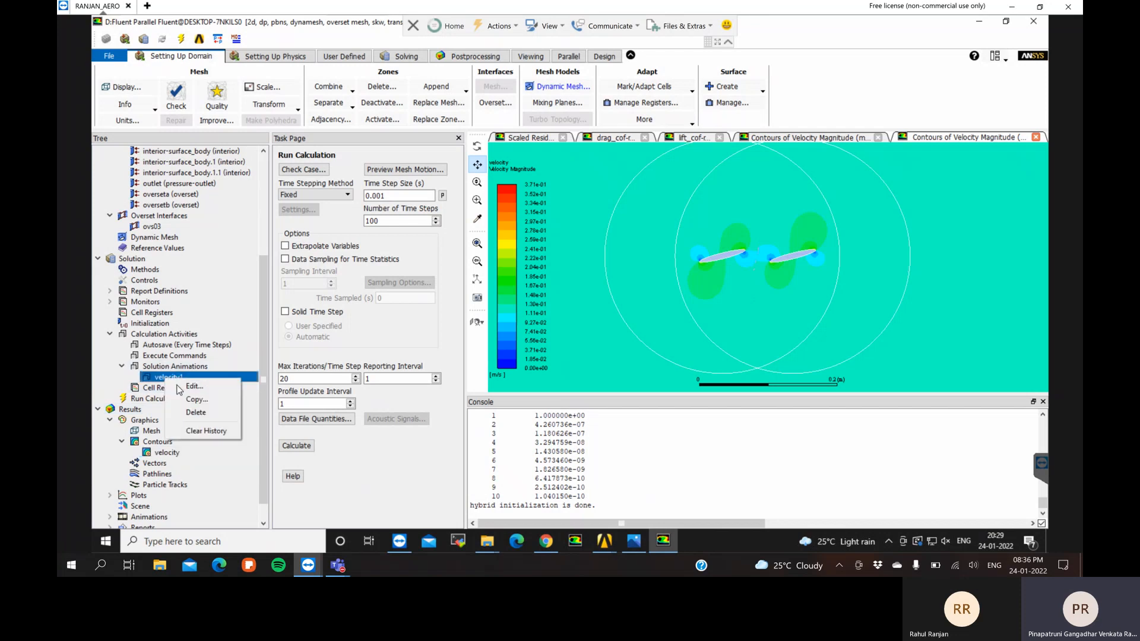
left_click(193, 387)
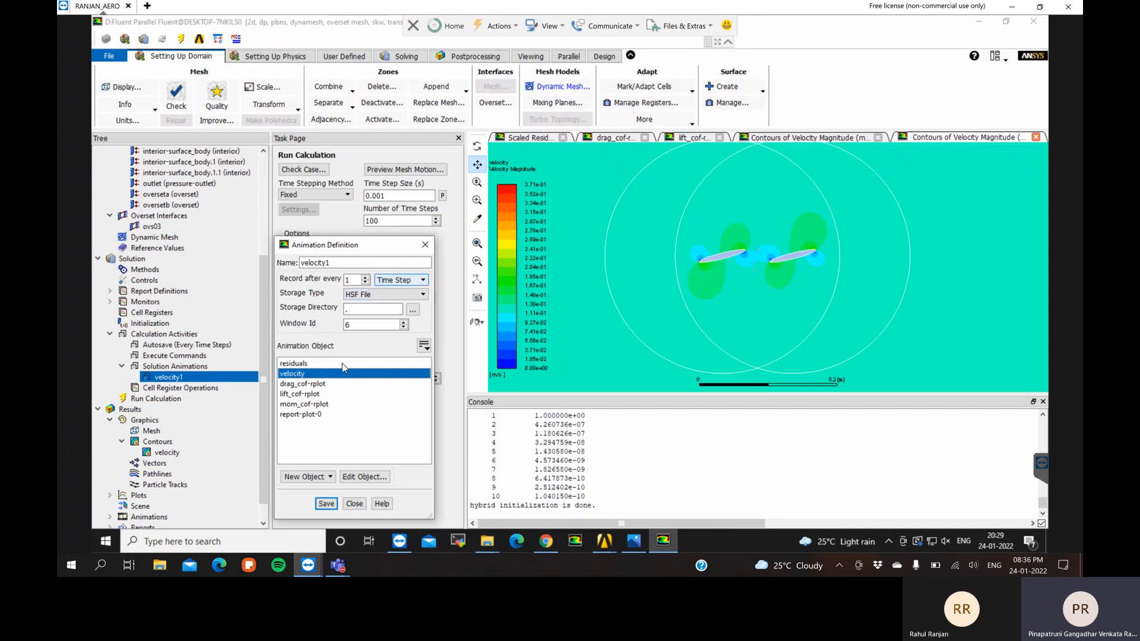
left_click(326, 505)
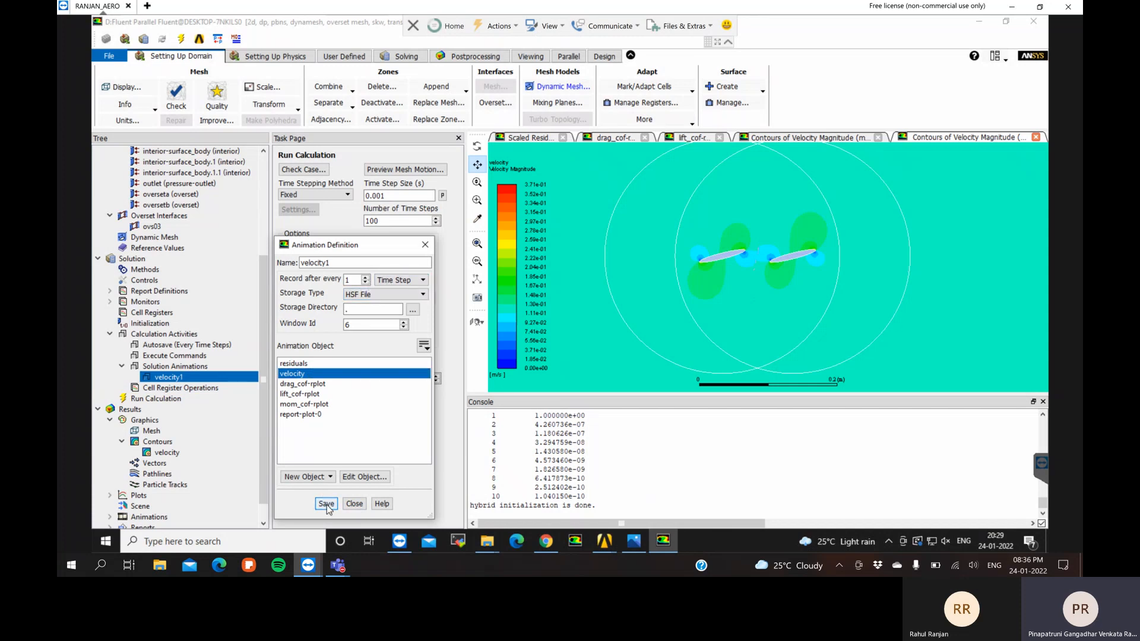
left_click(355, 503)
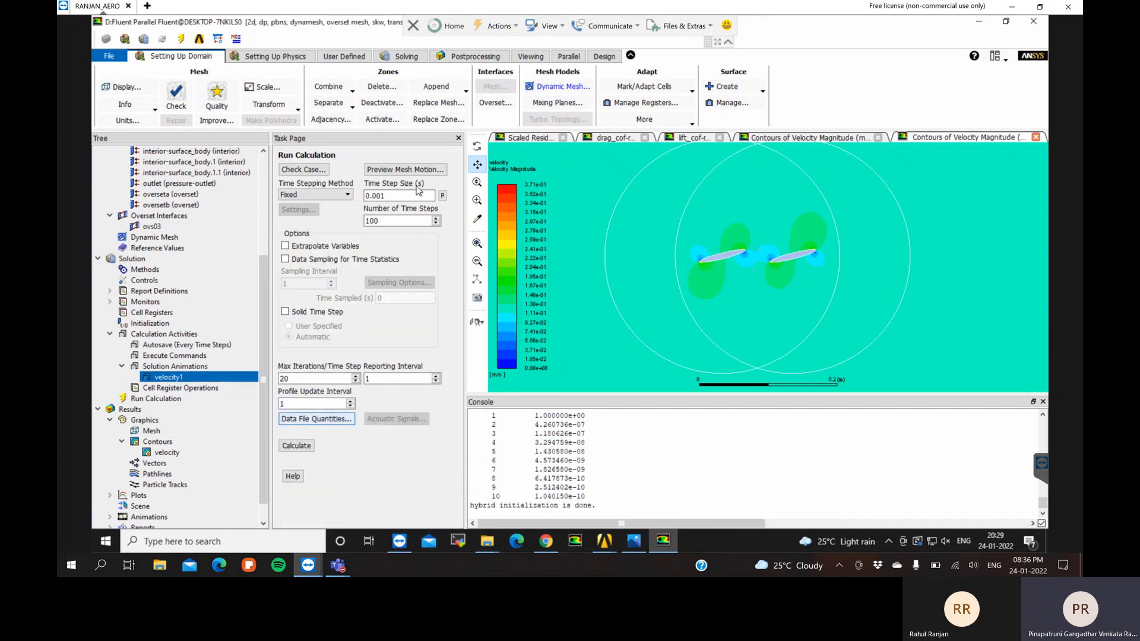
left_click(309, 446)
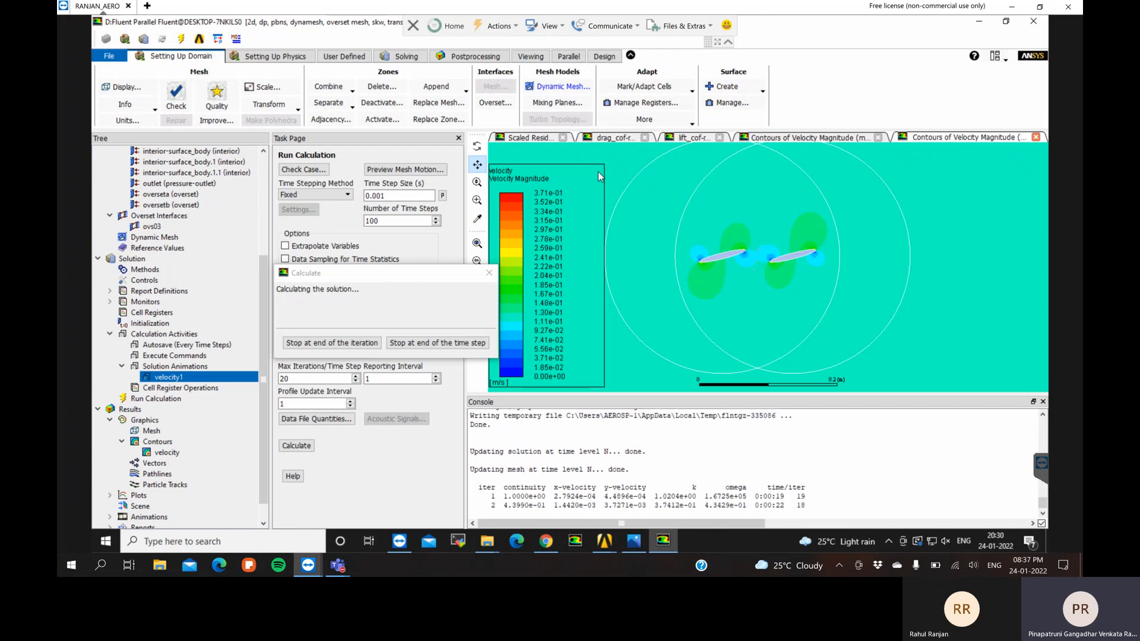
Examine the scaled residuals, the velocity magnitude contours and the drag, lift and moment coefficient plots while the solution is calculating
left_click(539, 139)
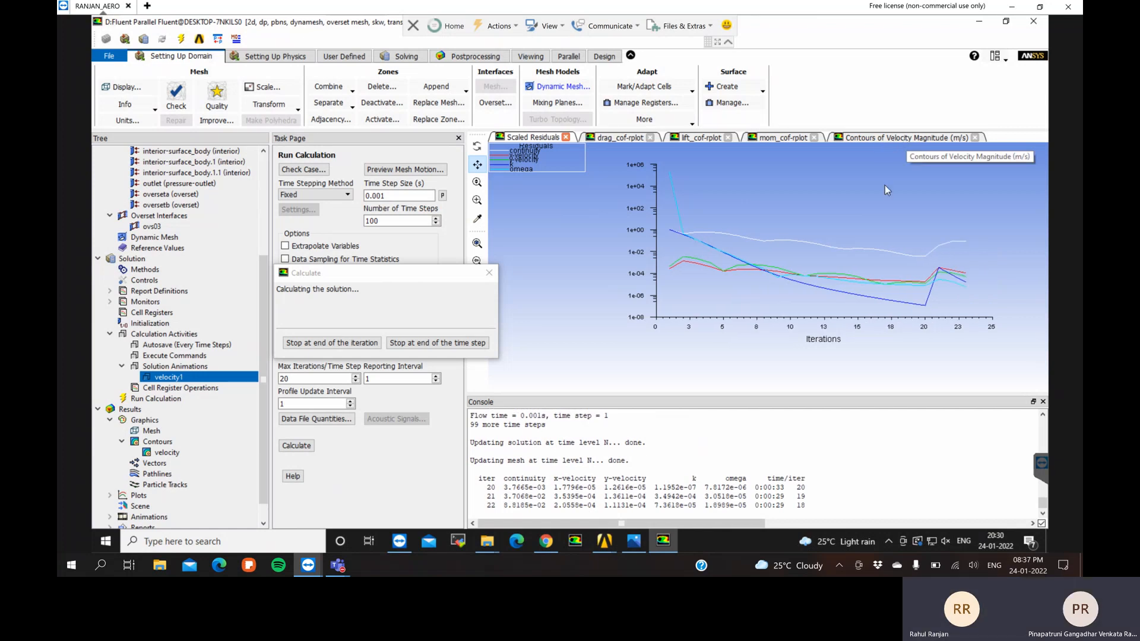
left_click(899, 142)
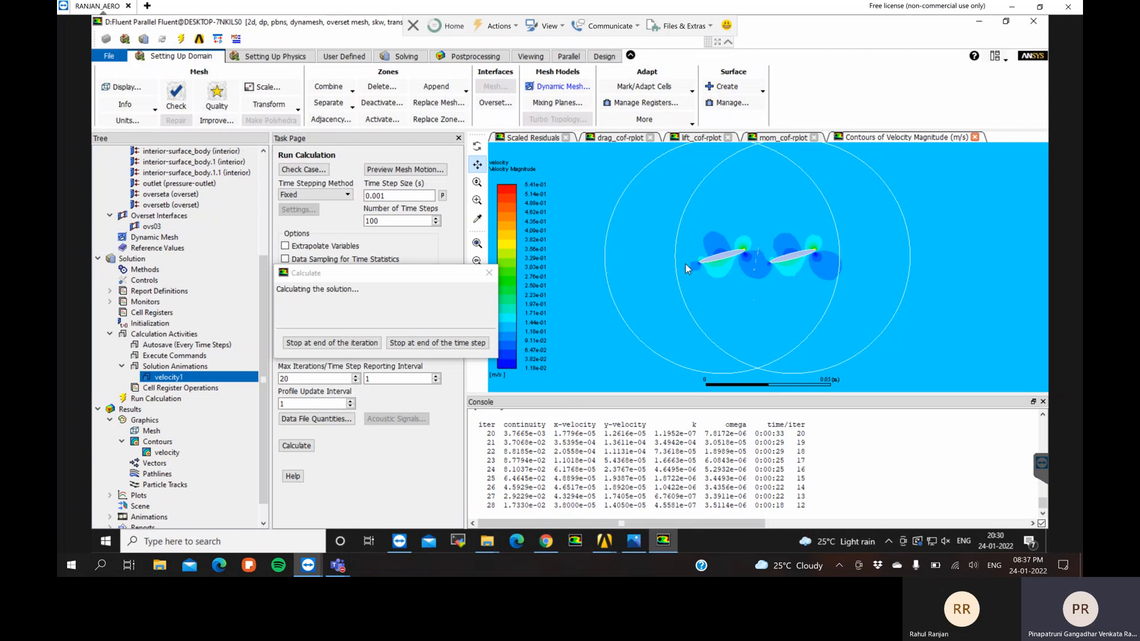
left_click(532, 138)
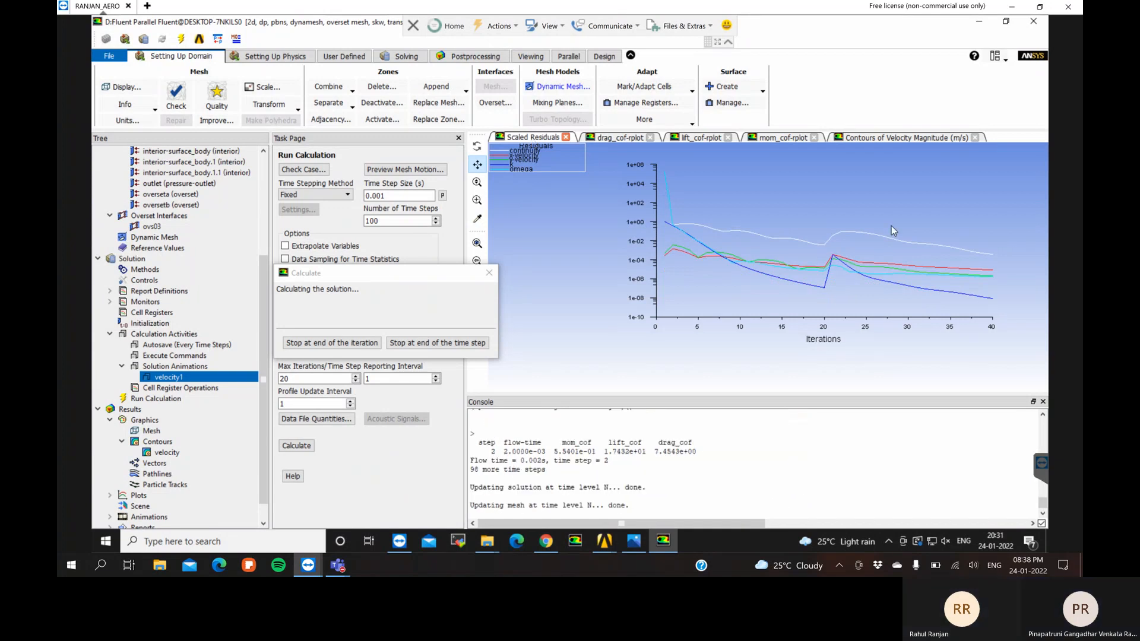
left_click(893, 140)
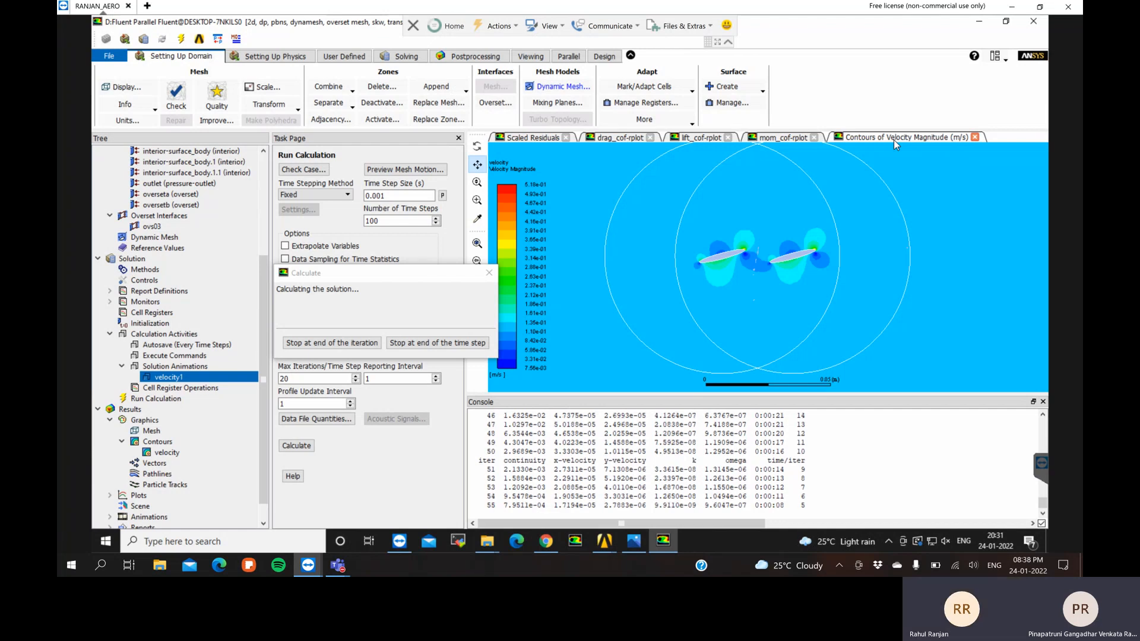
left_click(617, 140)
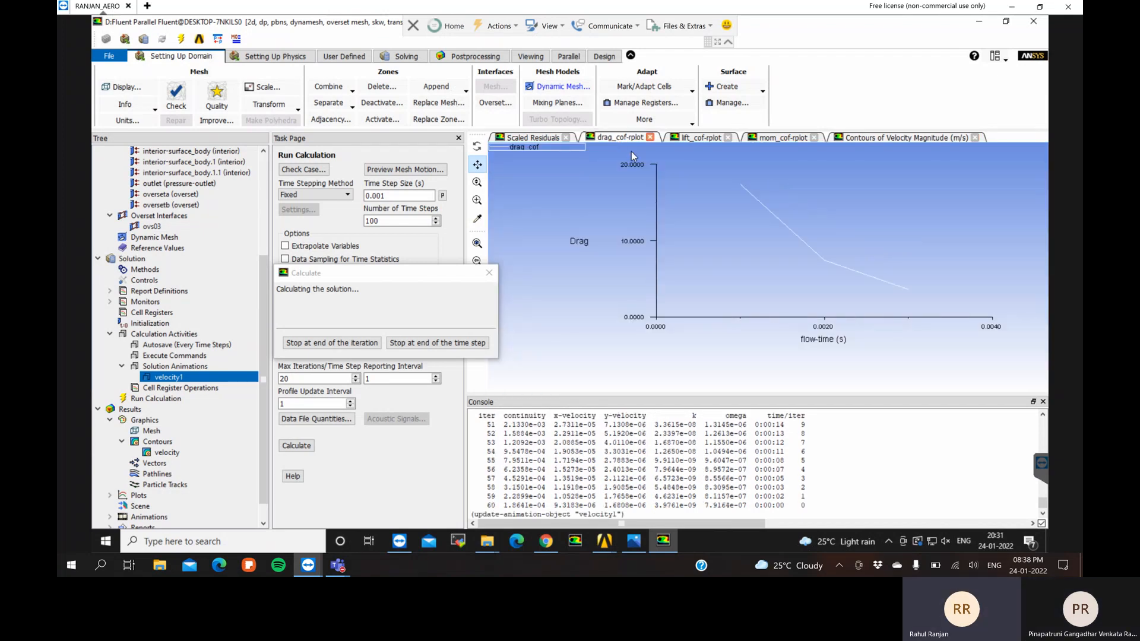
left_click(707, 138)
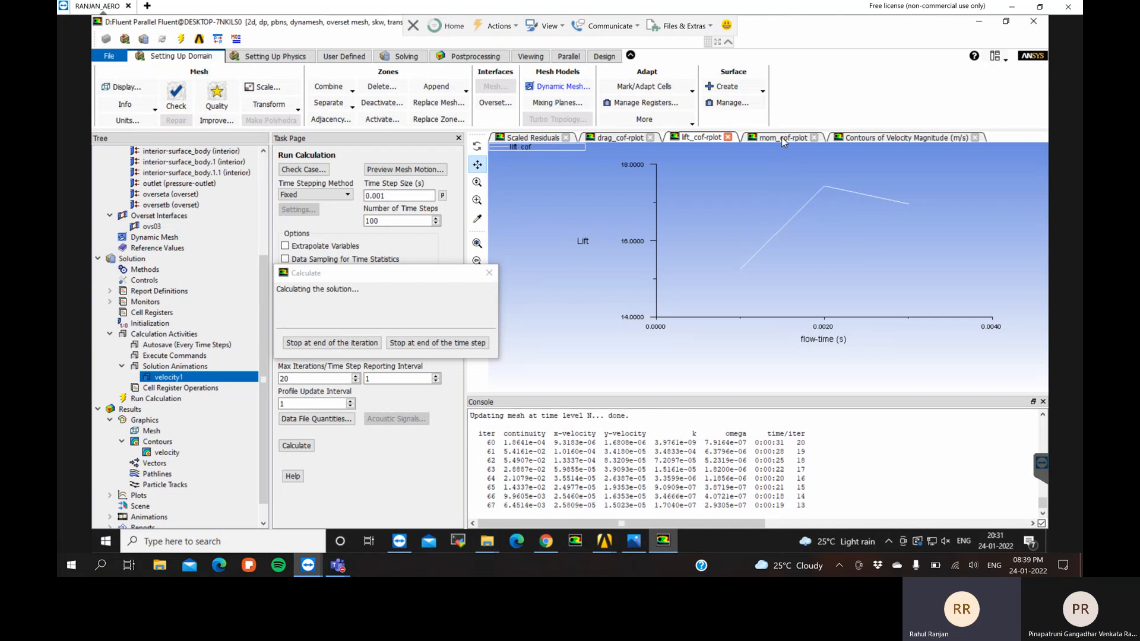
left_click(781, 138)
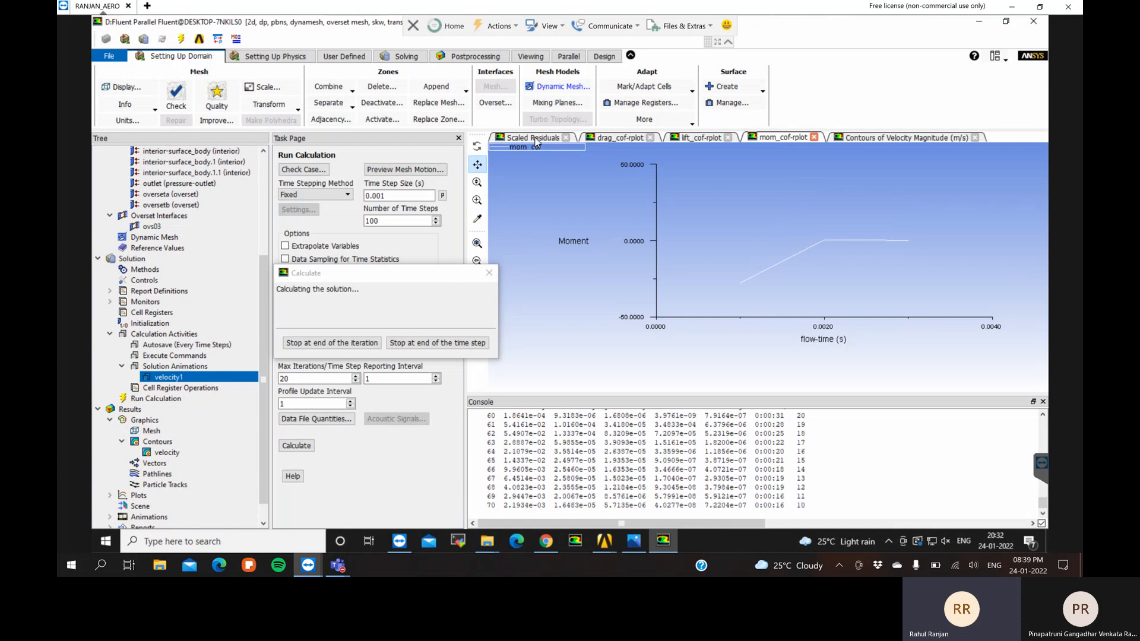
Recheck the residuals, lift and drag plots and the velocity magnitude contours as further time steps are calculated
left_click(534, 138)
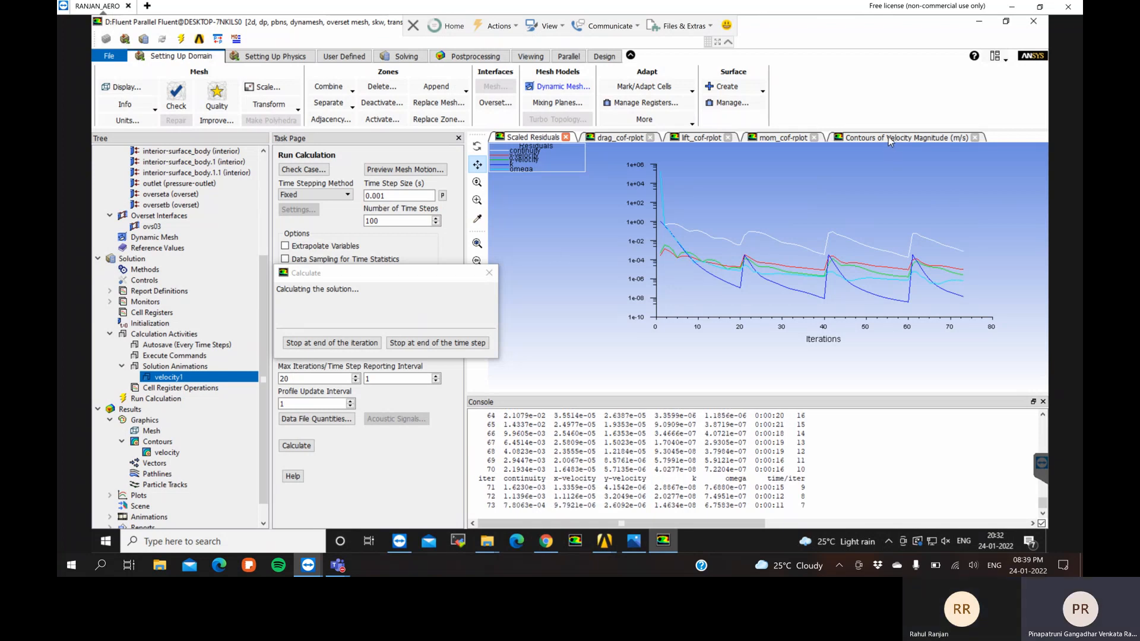
left_click(888, 137)
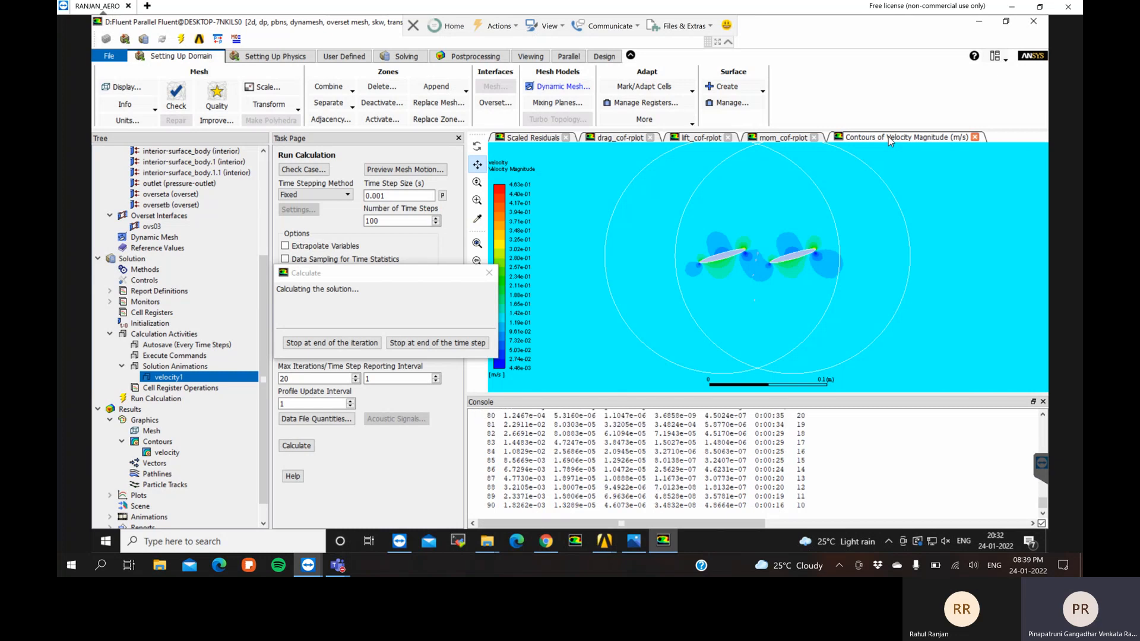
left_click(703, 138)
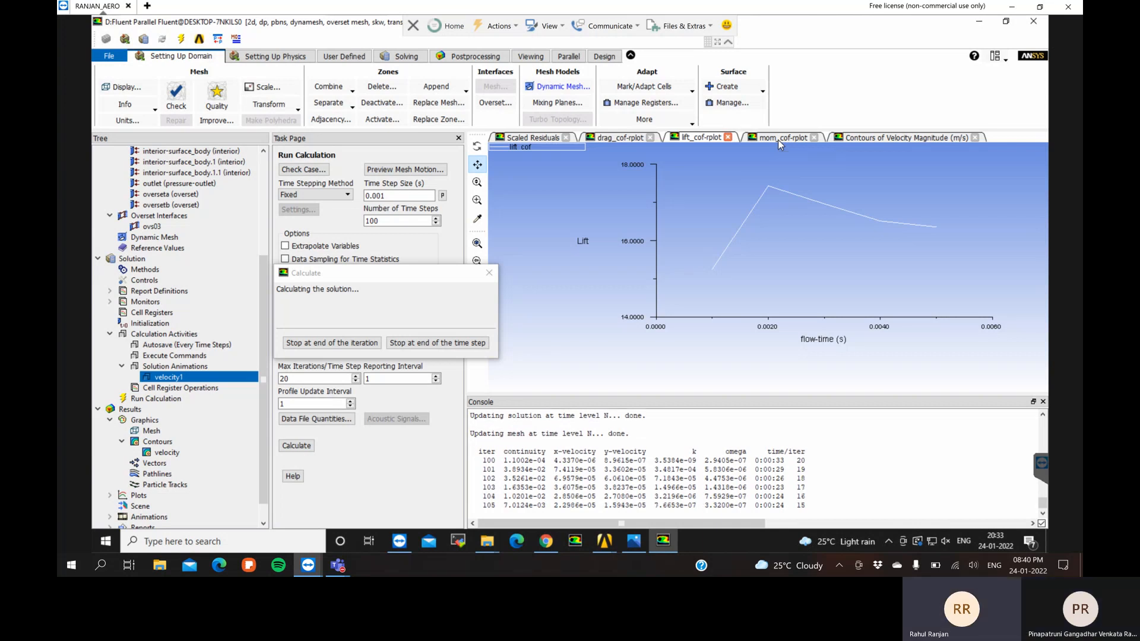
left_click(777, 140)
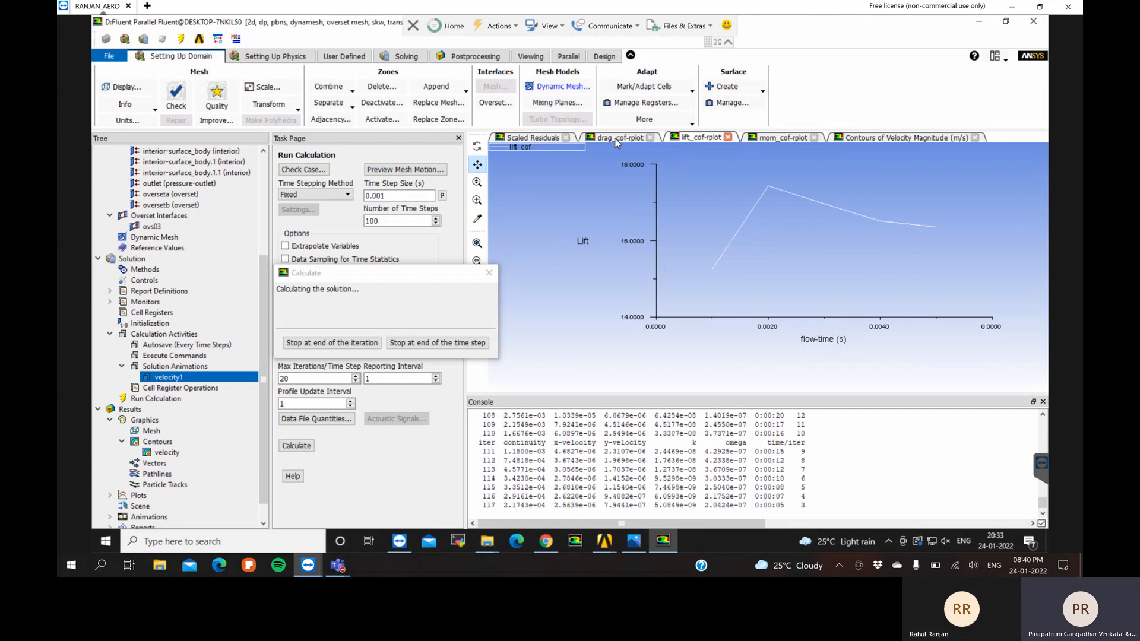
left_click(617, 138)
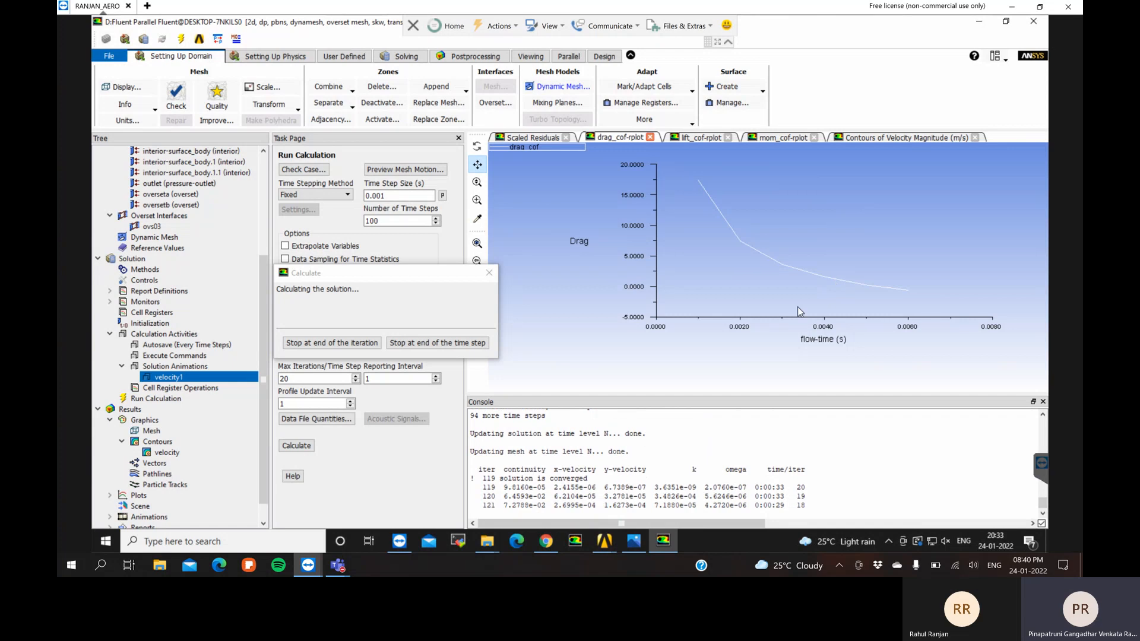
left_click(912, 139)
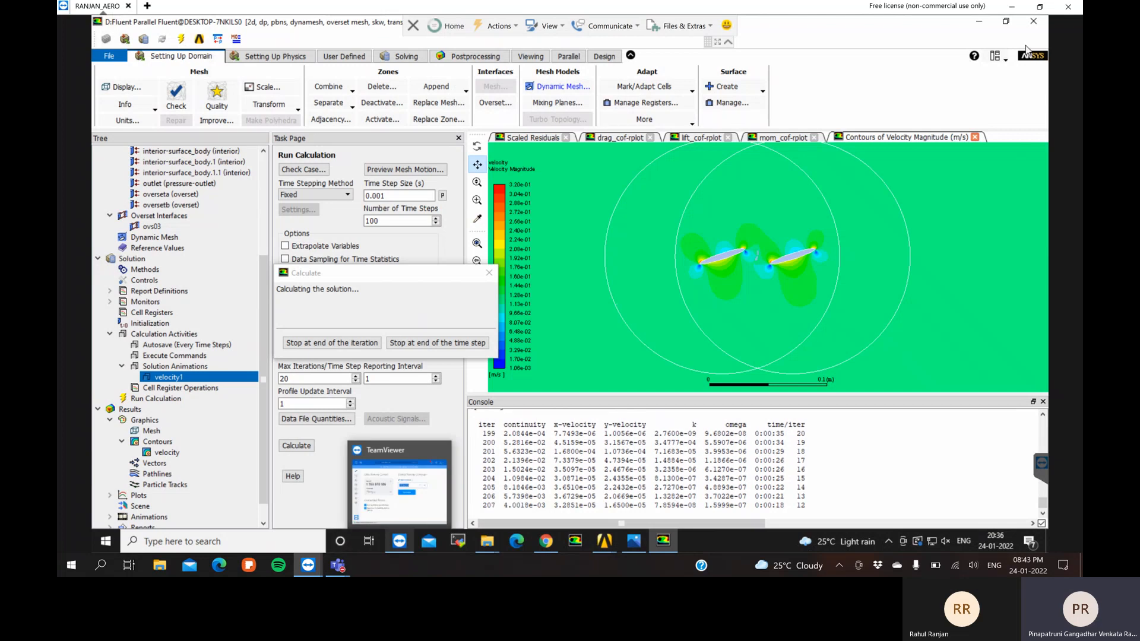
Switch to the Microsoft Teams meeting window and open its additional meeting options
mouse_move(338, 564)
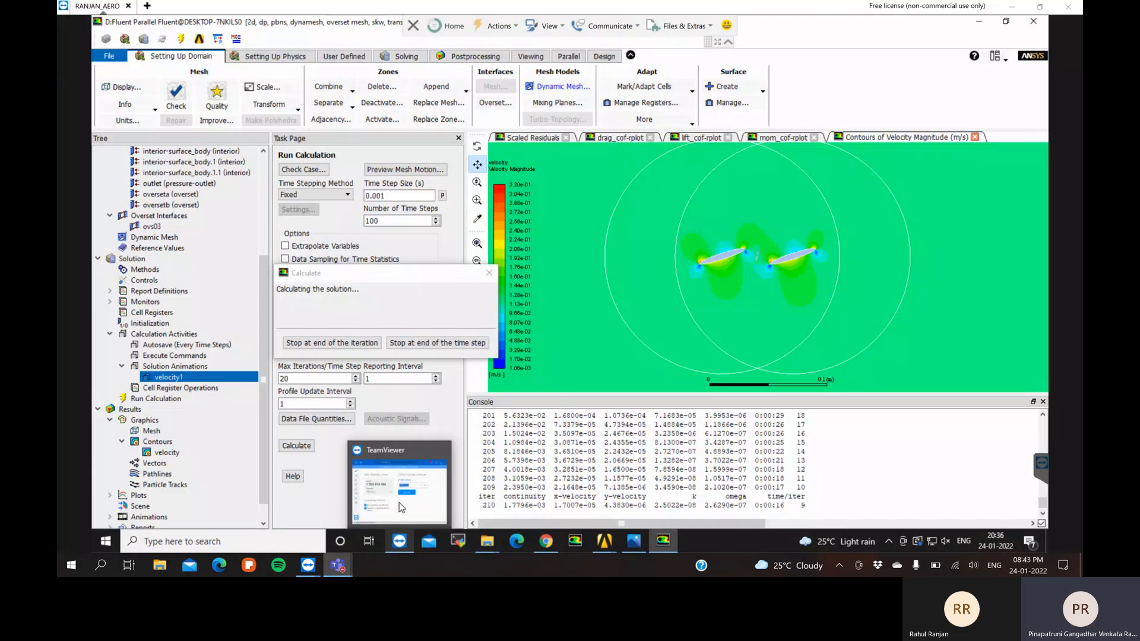
mouse_move(398, 539)
left_click(353, 509)
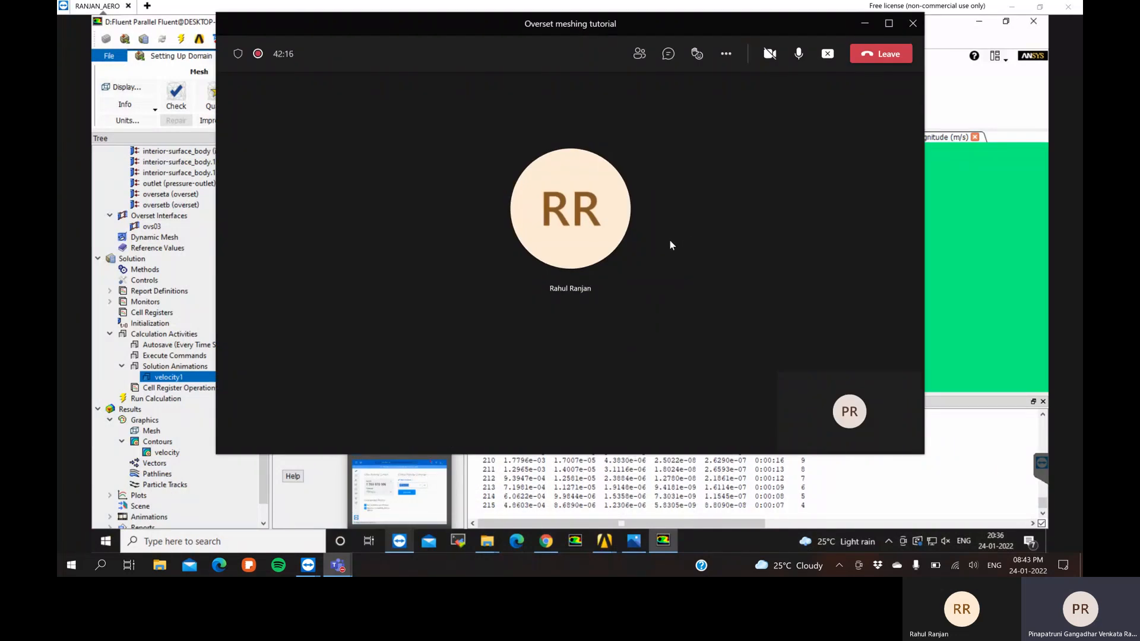
left_click(730, 60)
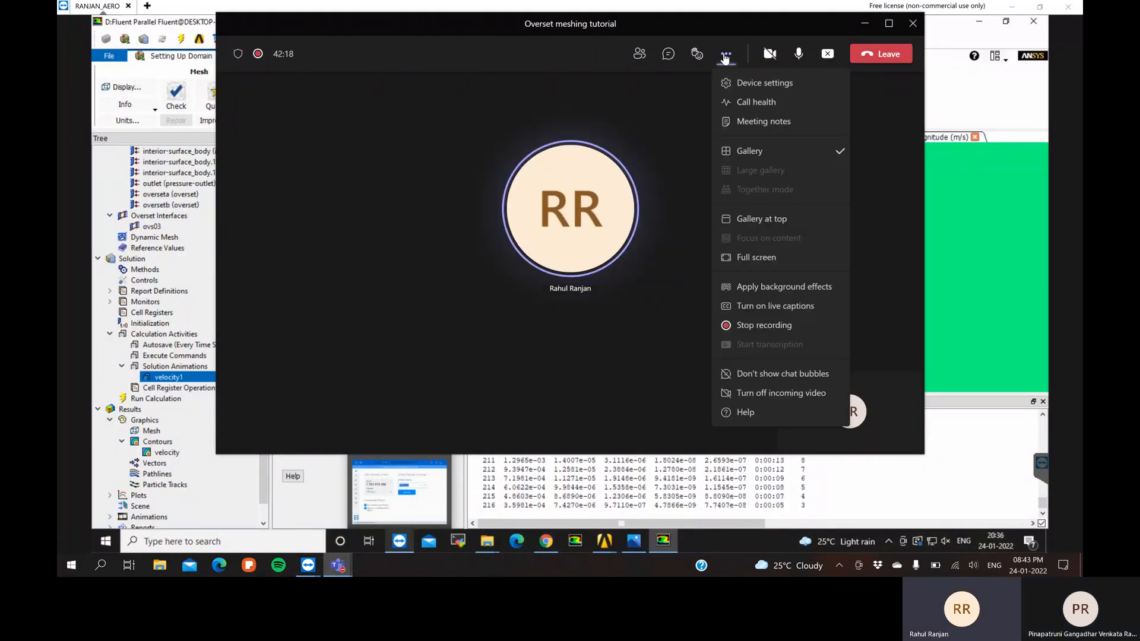